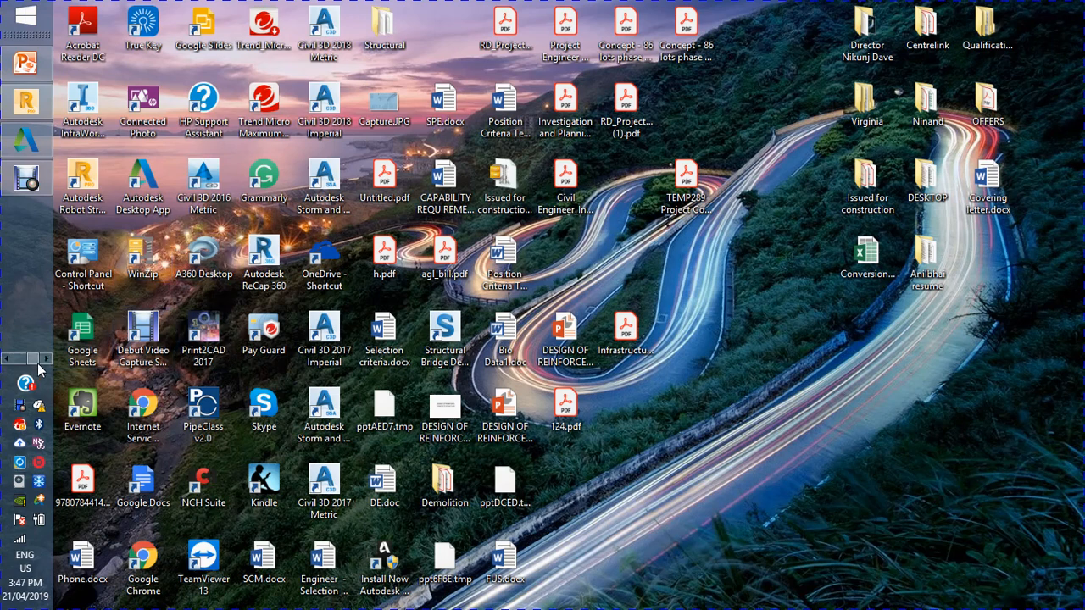
Step: Switch to Autodesk Robot Structural Analysis Professional 2018, maximize its window and start a new Plate Design project
left_click(10, 359)
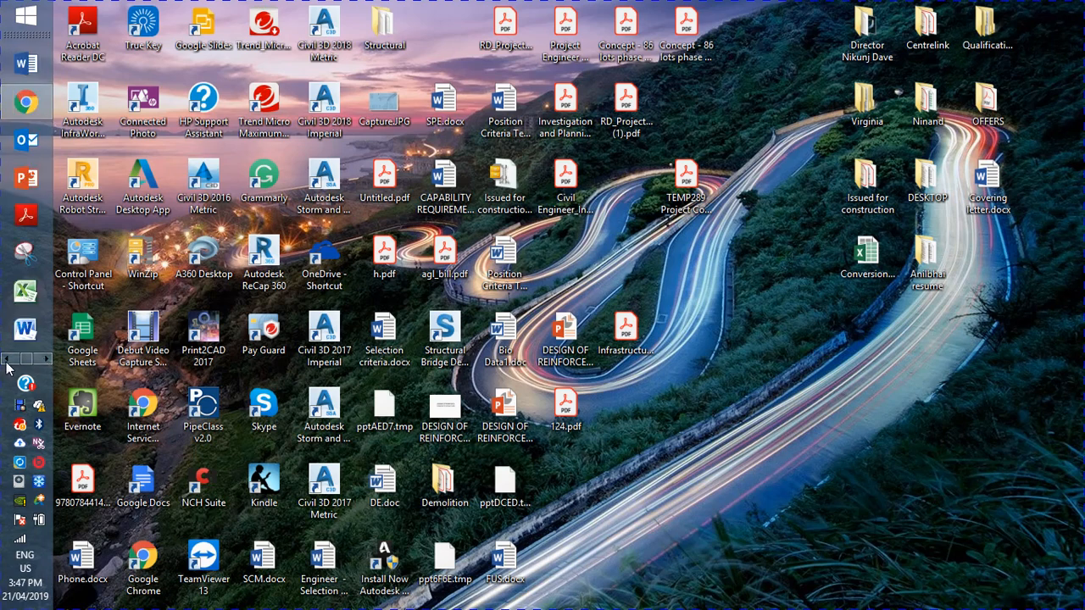
left_click(45, 360)
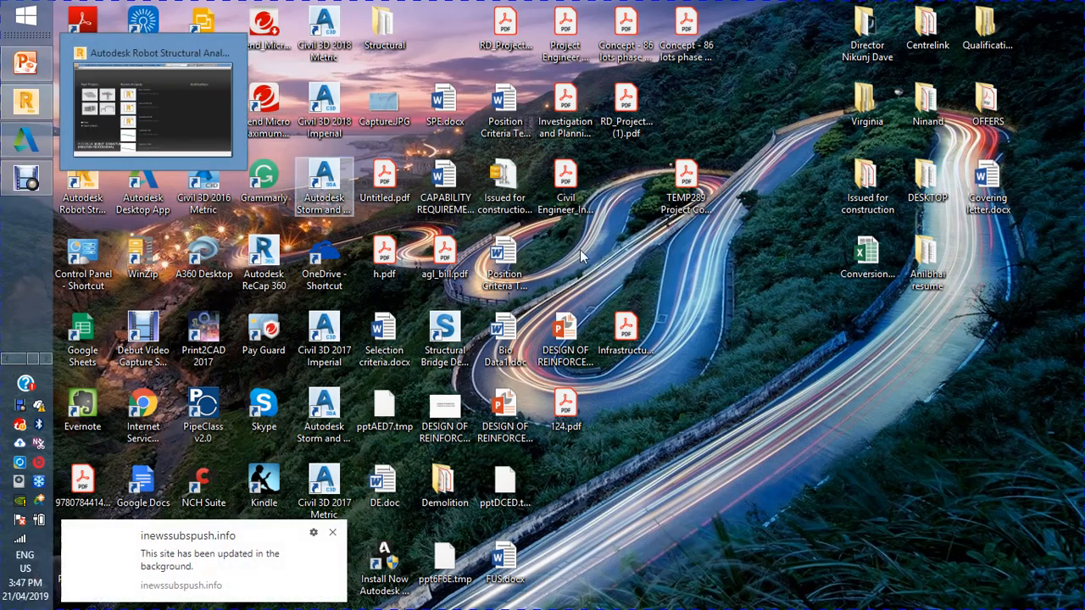
left_click(334, 535)
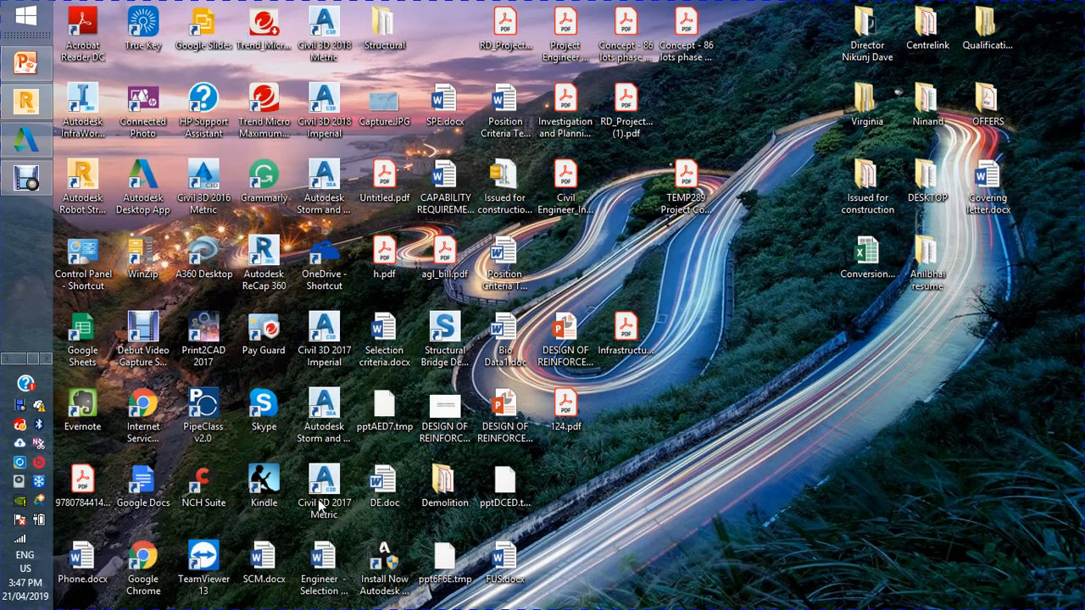
left_click(35, 111)
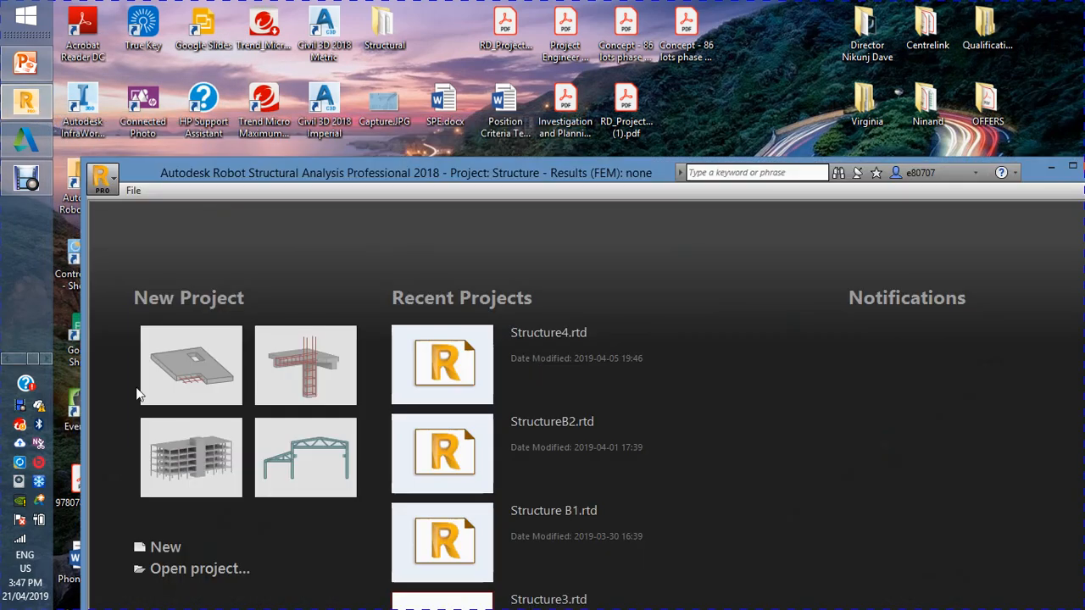
double_click(615, 174)
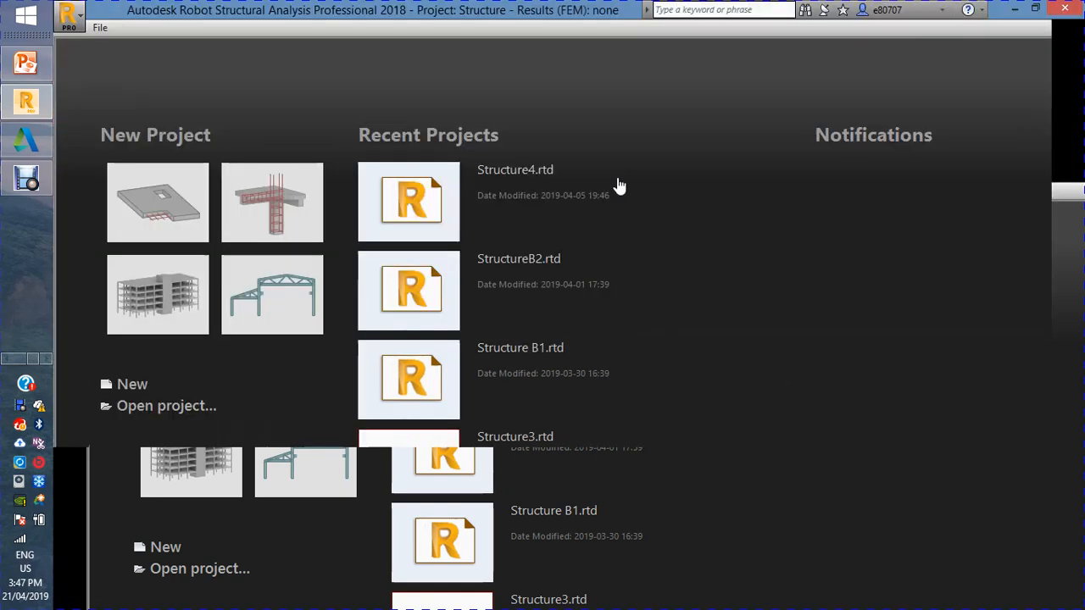
left_click(331, 547)
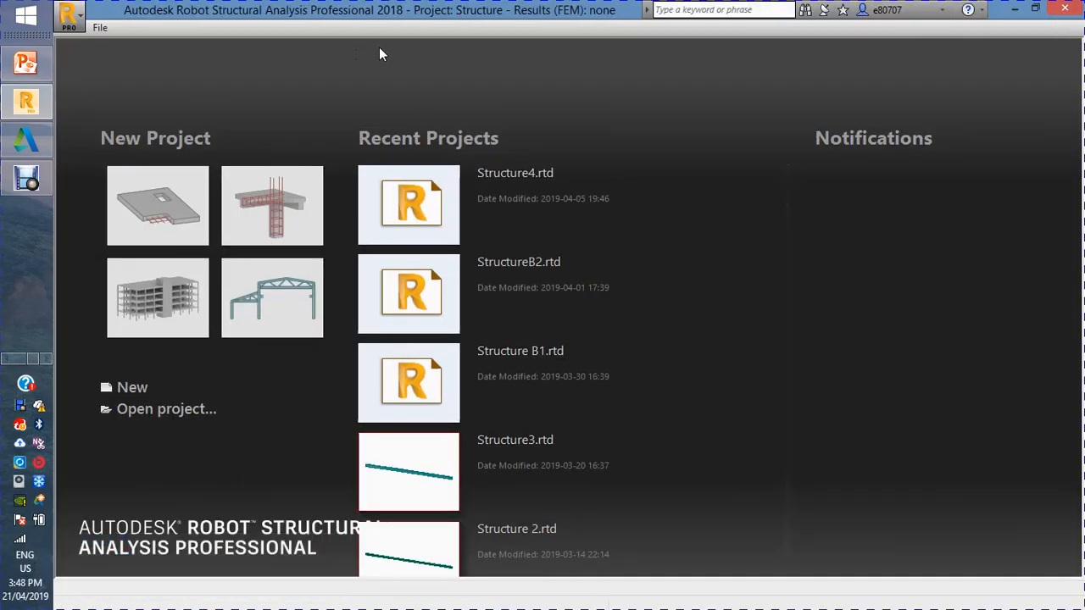
left_click(156, 200)
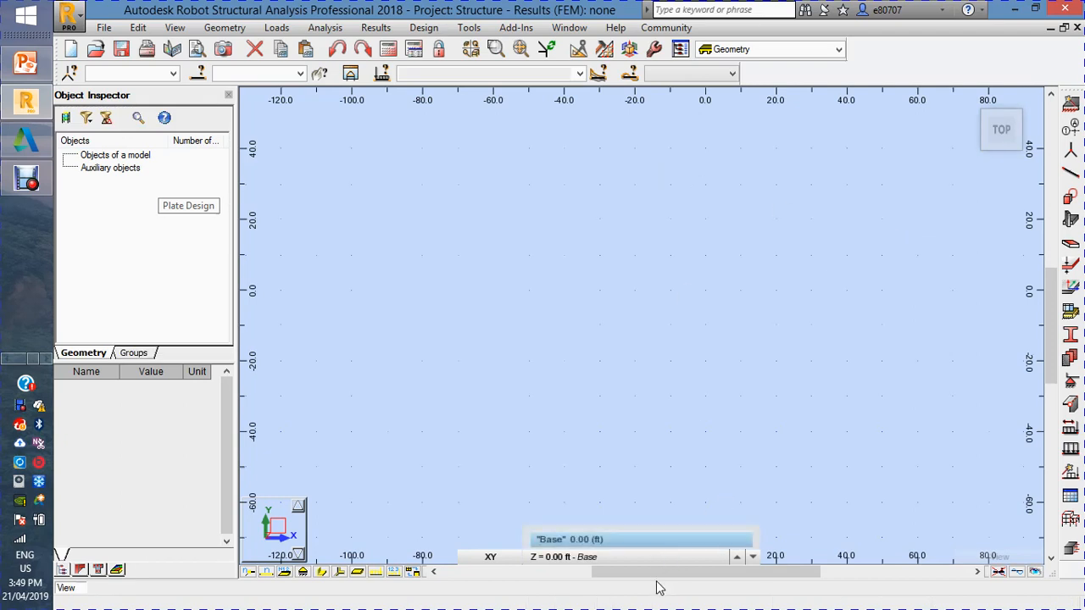
left_click(563, 573)
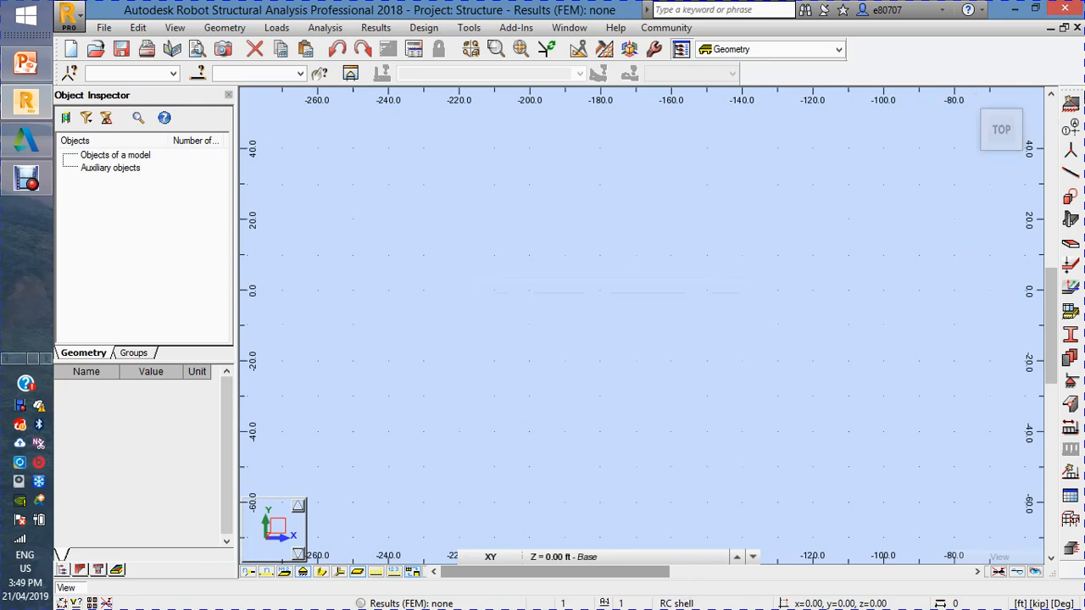
left_click(1074, 103)
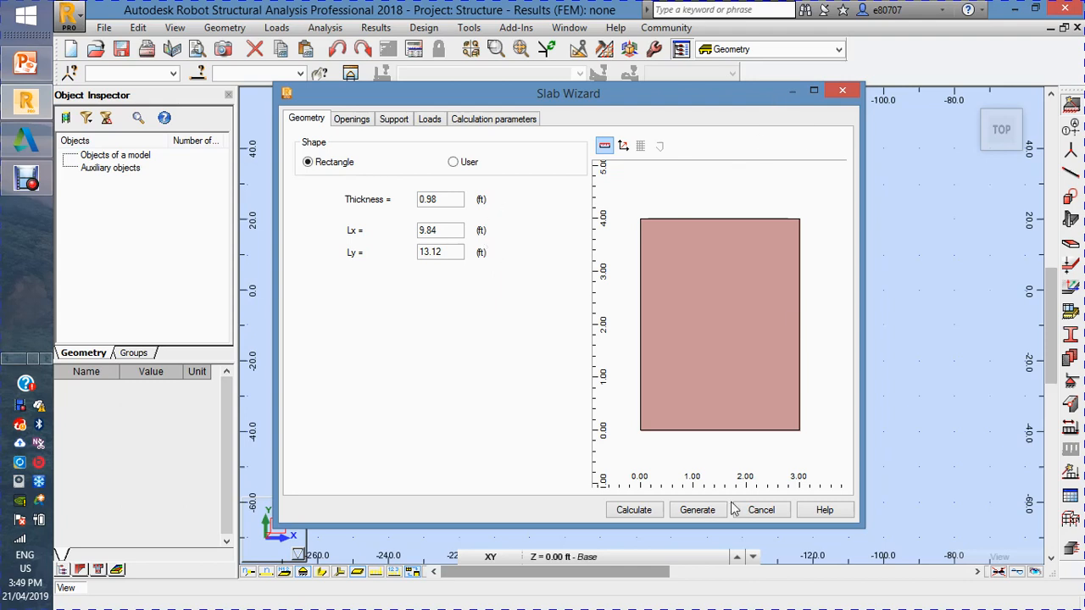
left_click(768, 510)
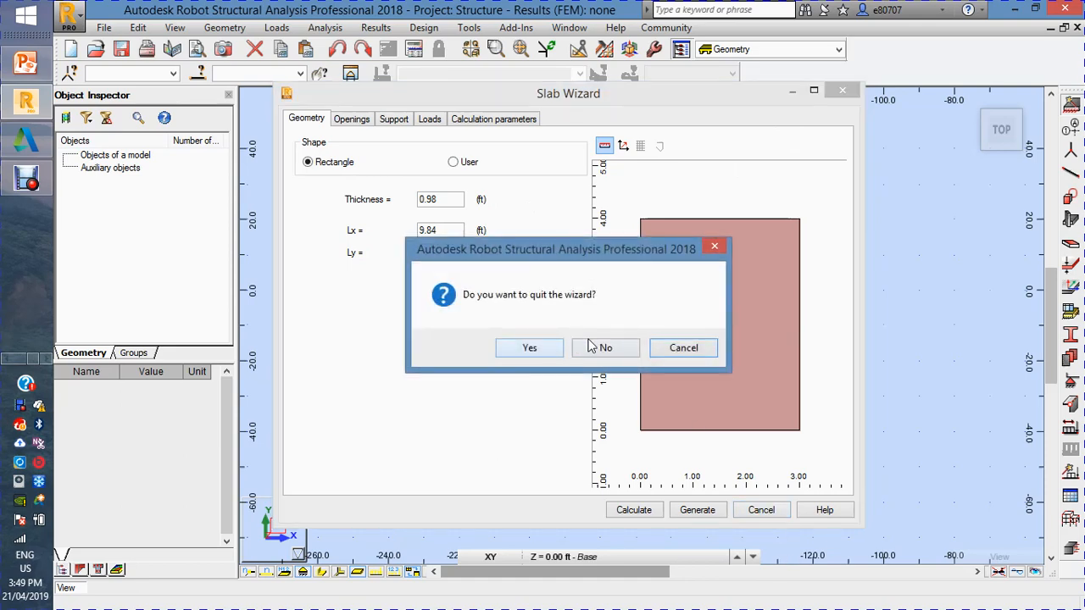
left_click(539, 351)
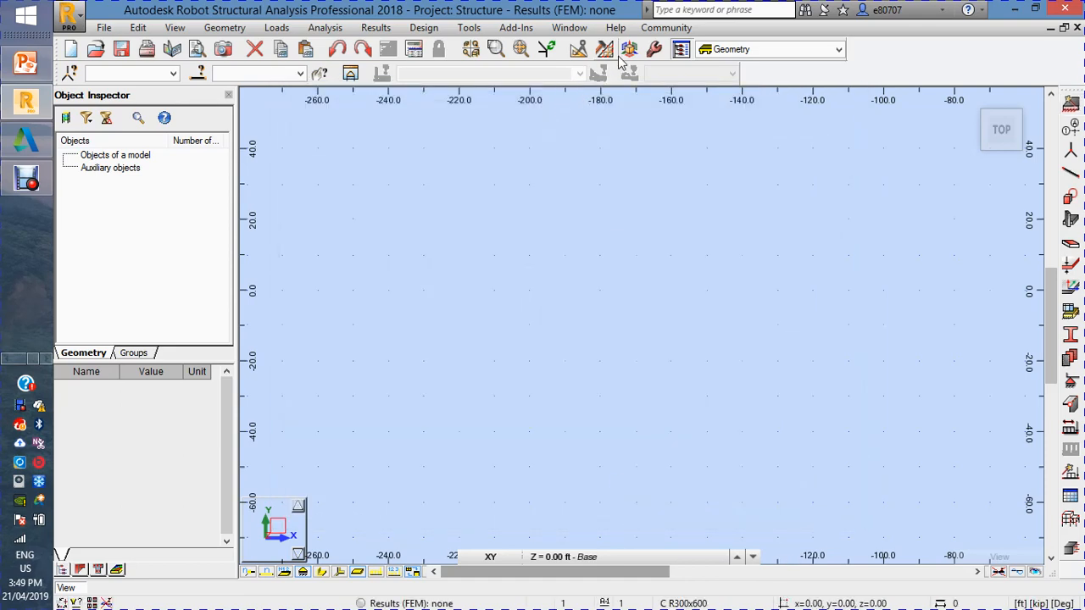
Step: Load the saved IS preference set into the job preferences and show its dimension units
left_click(654, 48)
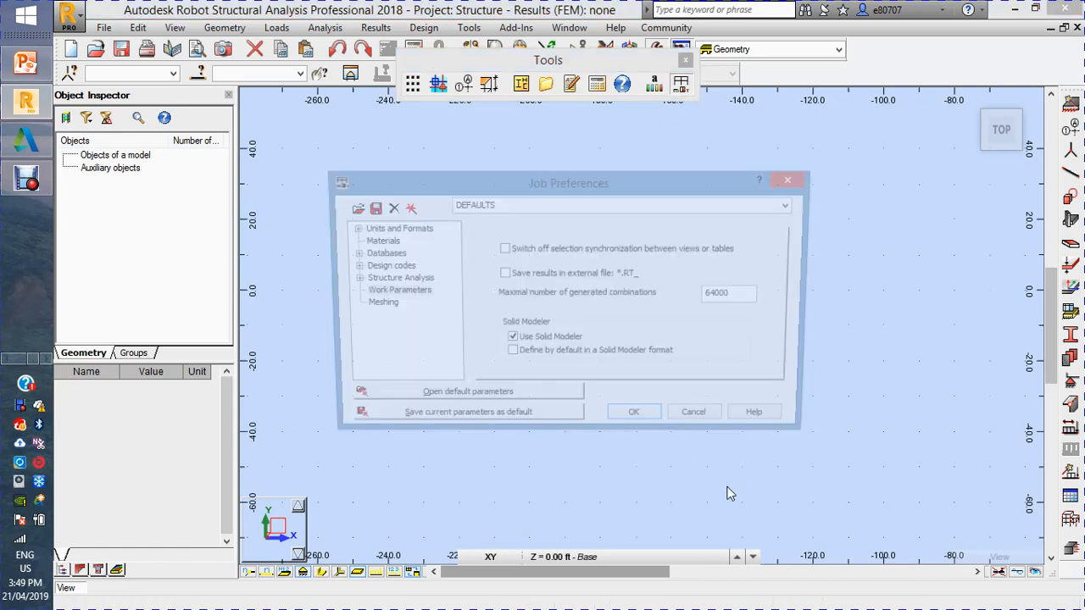
left_click(370, 209)
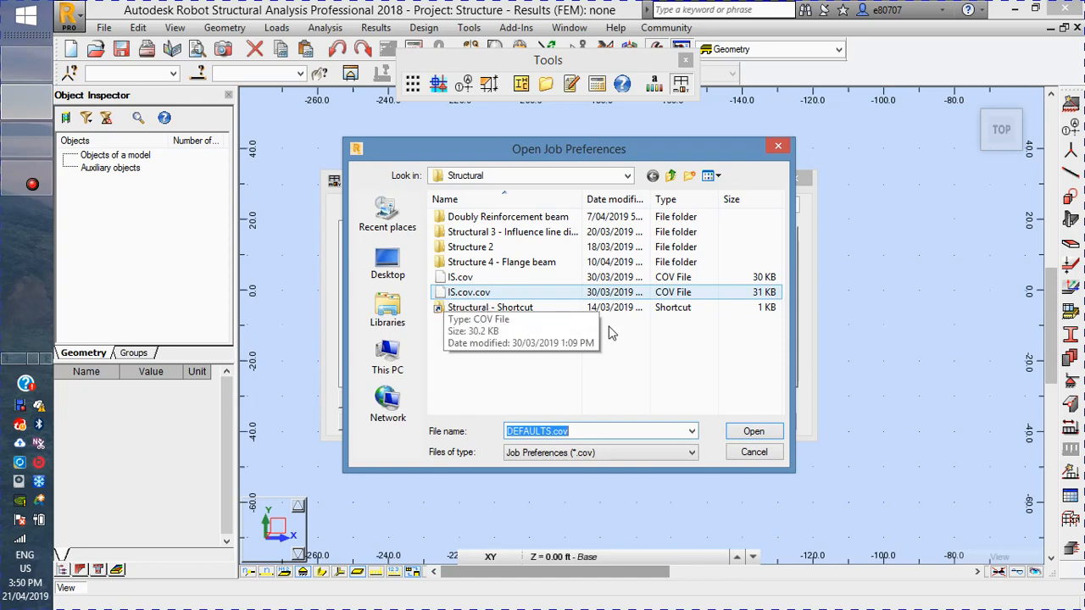
left_click(751, 431)
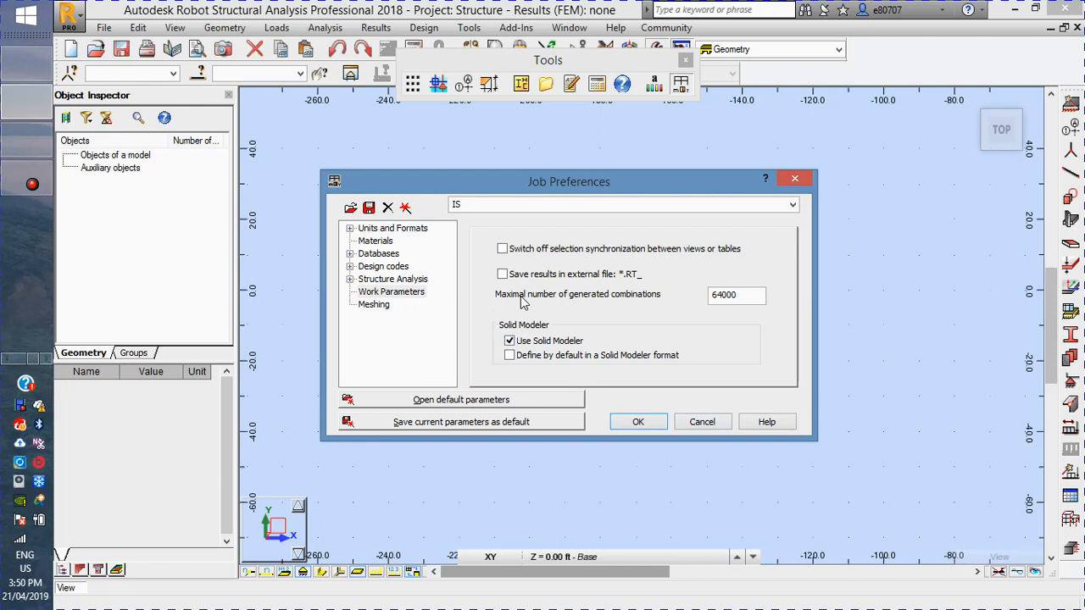
left_click(349, 228)
left_click(392, 241)
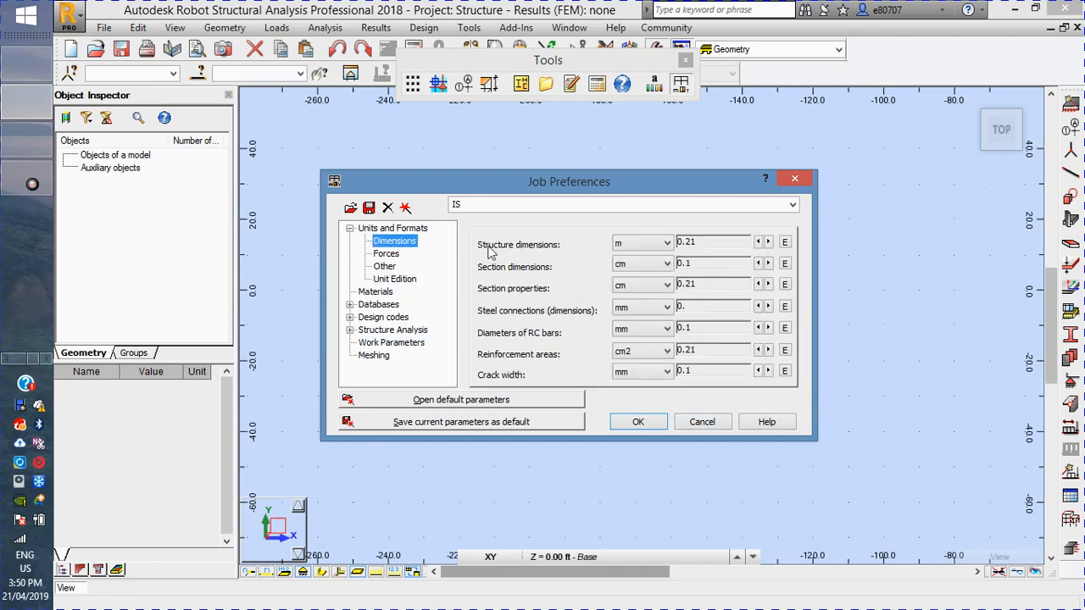
Step: Move the INDIA database to first place in the browse order of the steel and timber section databases
left_click(349, 304)
left_click(393, 268)
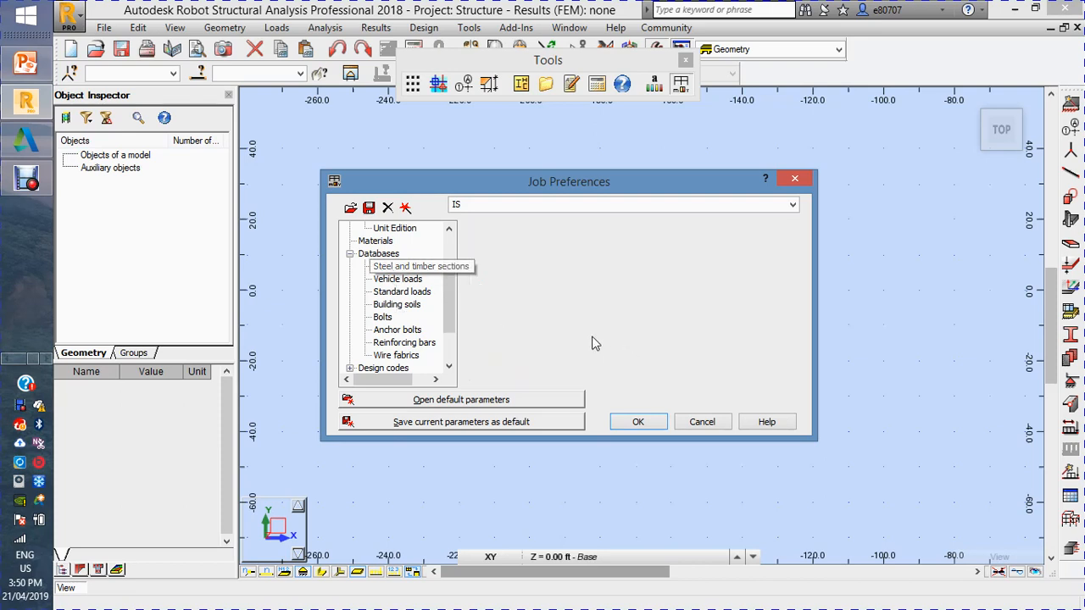
left_click(511, 355)
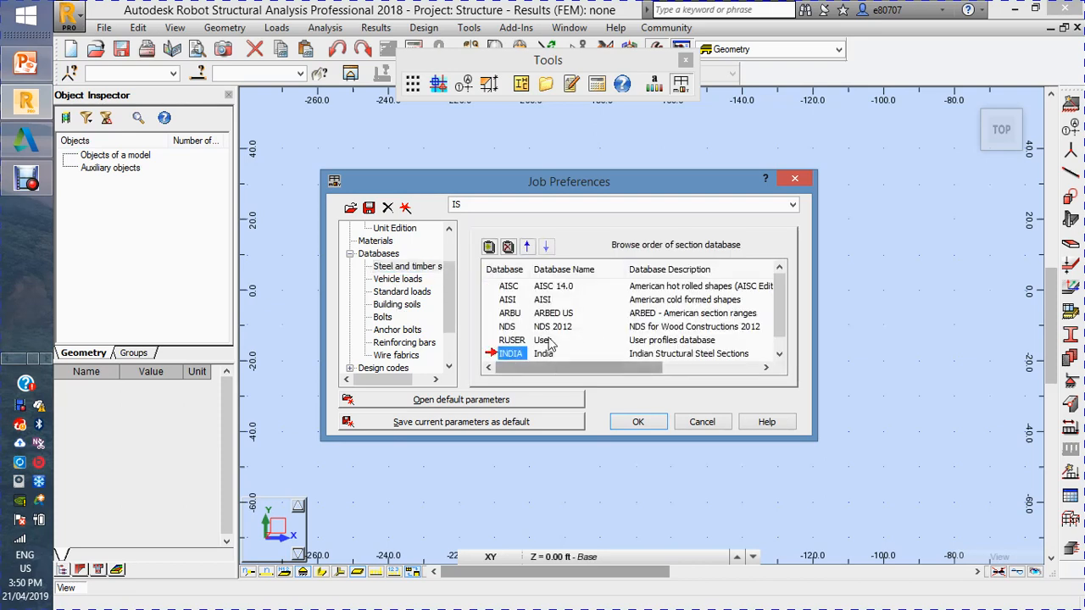
left_click(527, 247)
left_click(526, 246)
left_click(526, 246)
left_click(527, 247)
left_click(526, 247)
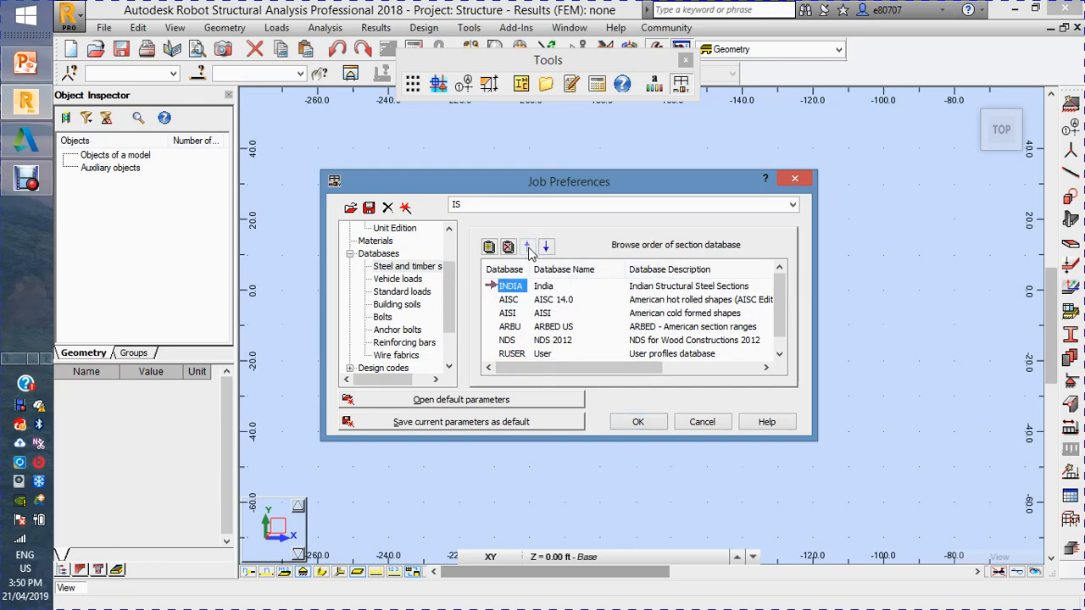
Step: Apply the job preferences, accepting the code parameter conversion, and dock the floating Tools toolbar below the standard ones
left_click(637, 421)
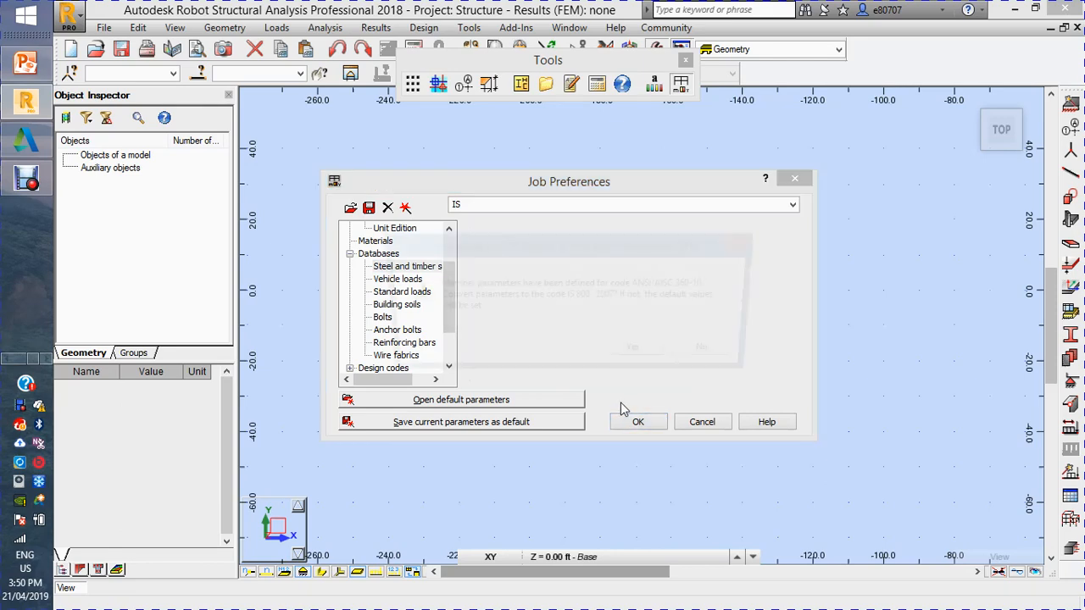
left_click(654, 359)
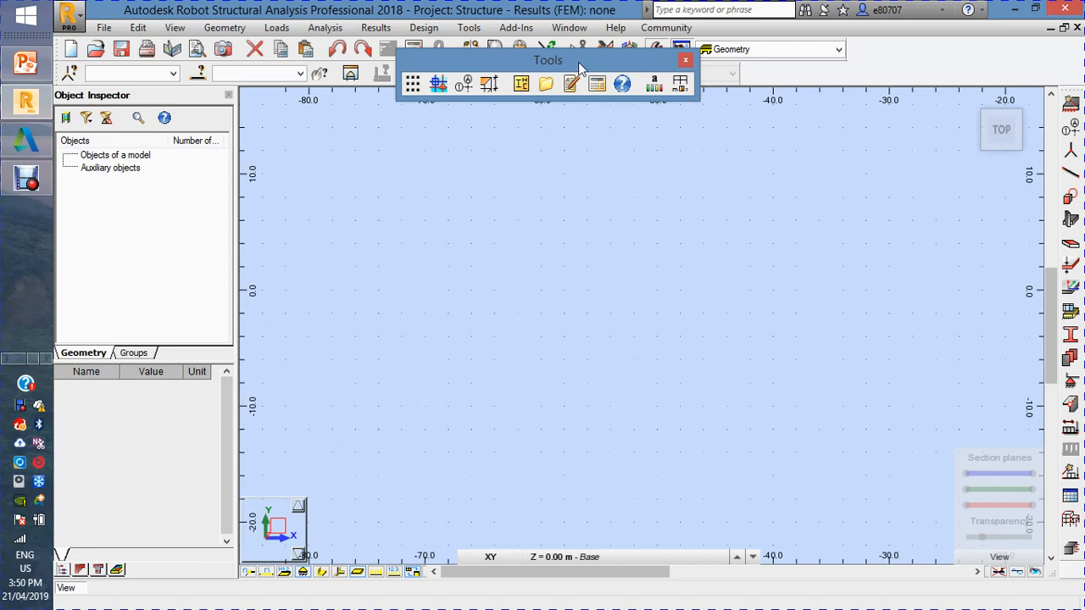
left_click_drag(556, 61, 743, 79)
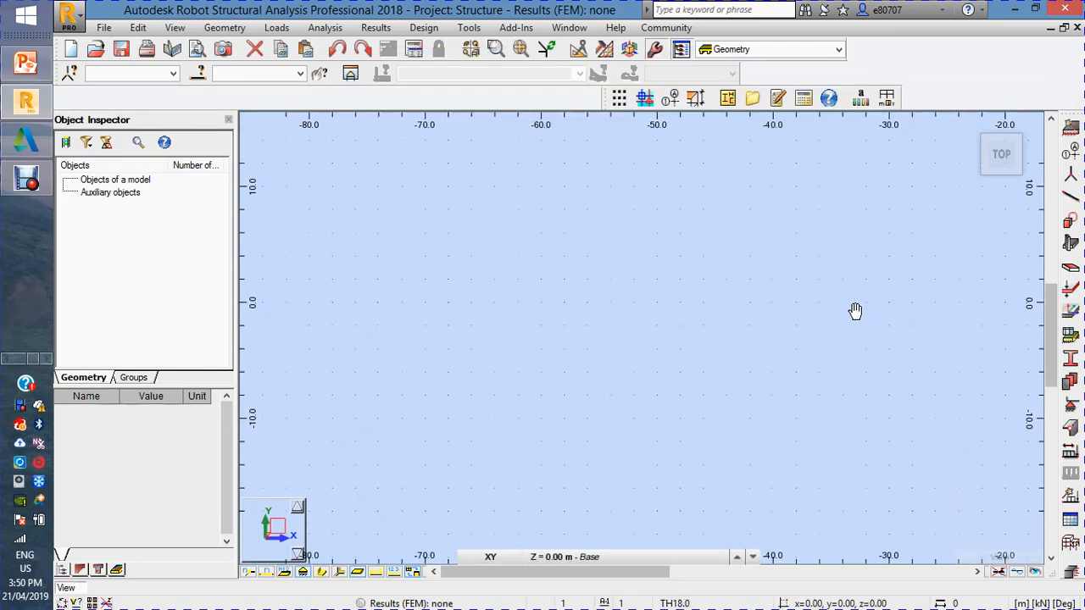
Step: Generate a rectangular slab with the Slab Wizard, 0.18 m thick, with Lx 3.5 m and Ly 8 m
left_click(1071, 127)
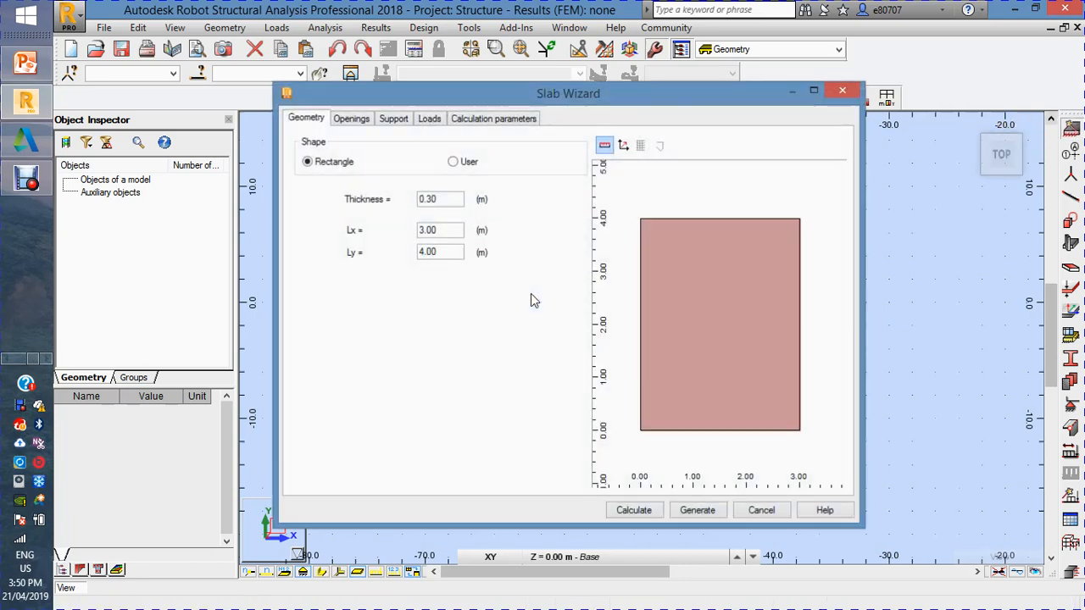
left_click(453, 200)
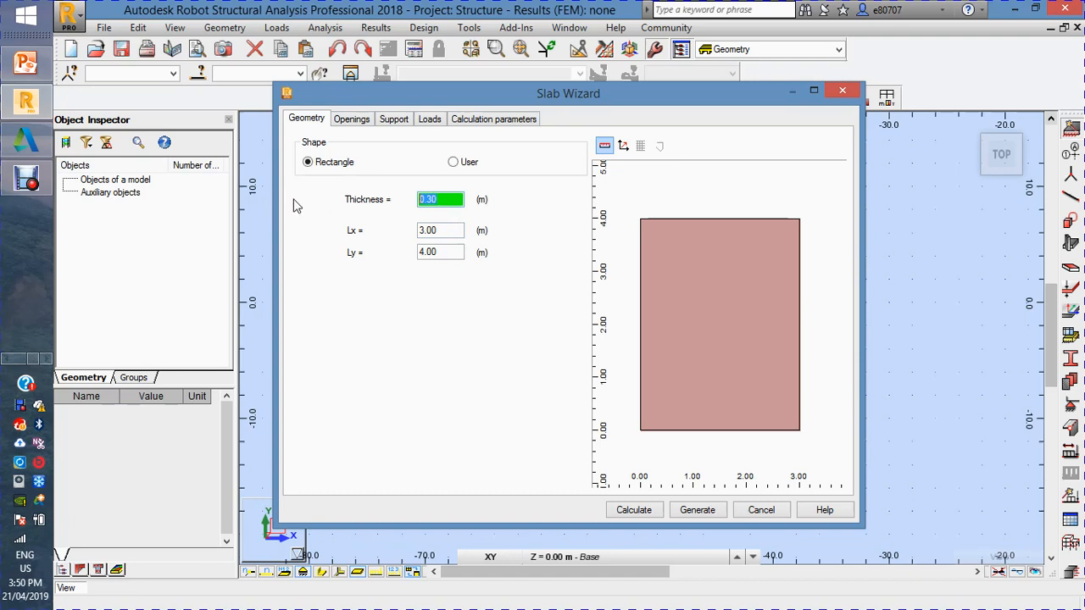
type("0.18")
key("Tab")
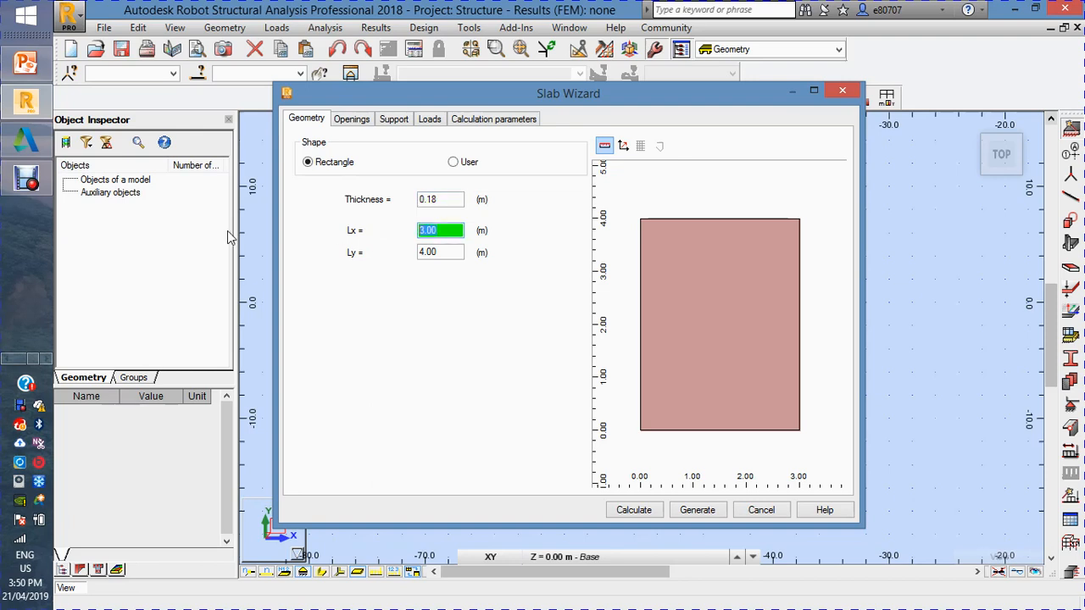
type("3.5")
key("Tab")
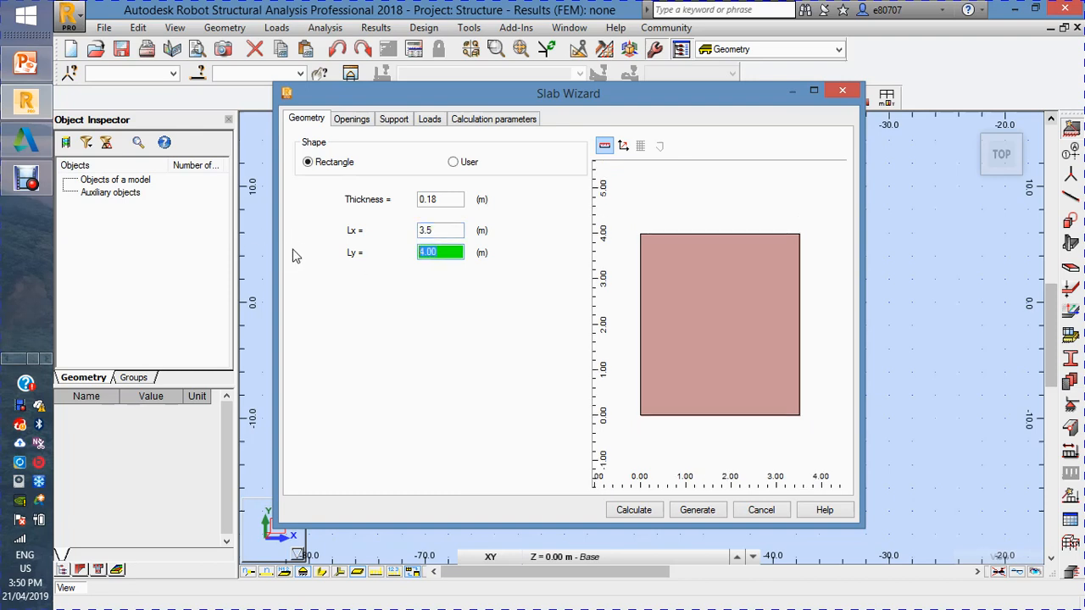
type("8")
left_click(697, 511)
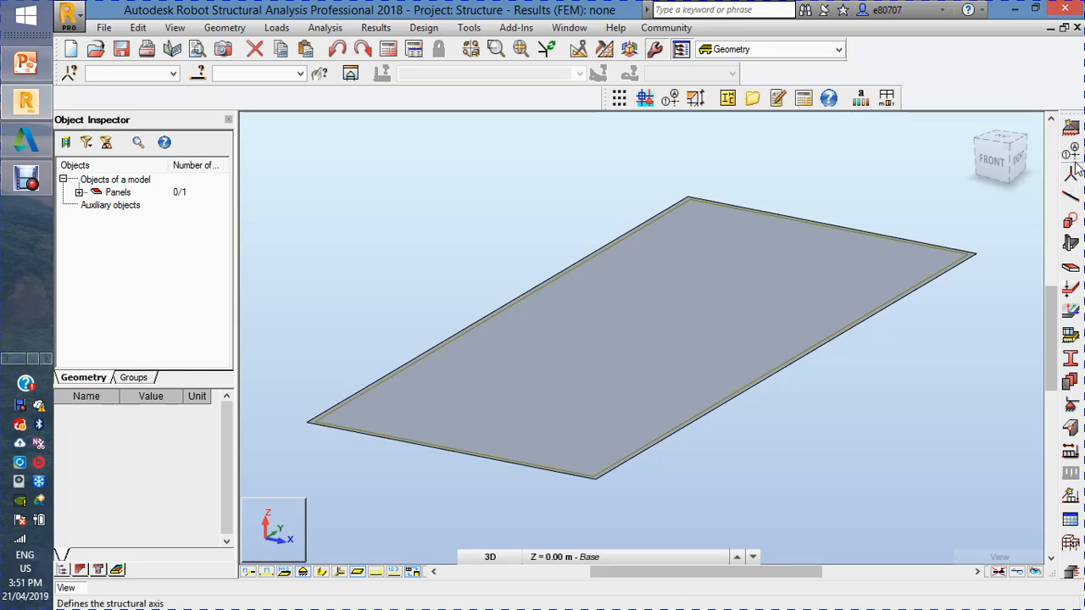
Step: Inspect the slab in front and 2D plan views and set a 3D view from SE
left_click(988, 170)
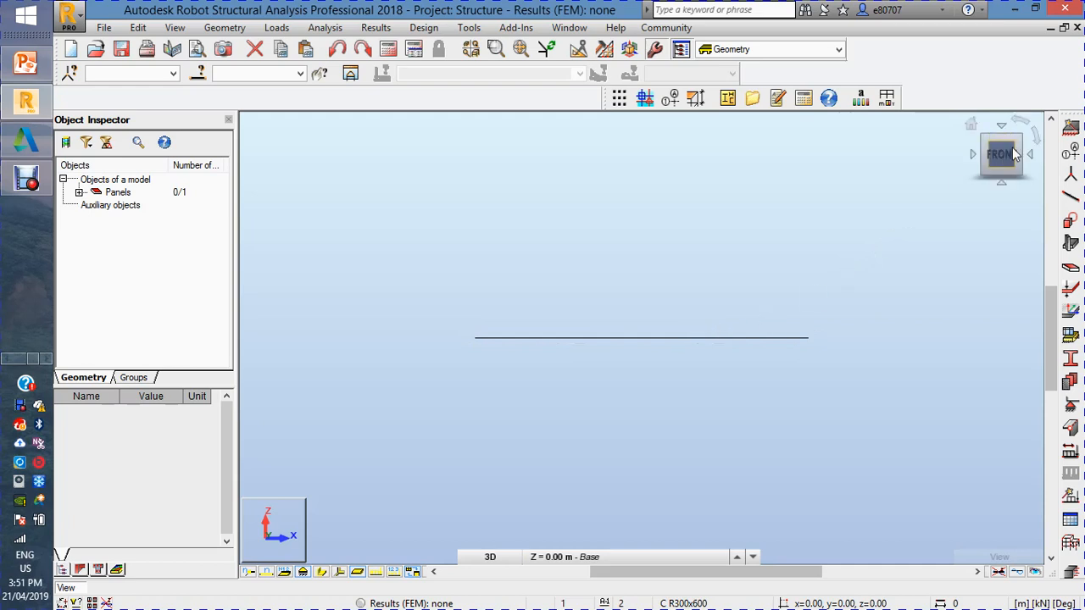
left_click(1034, 134)
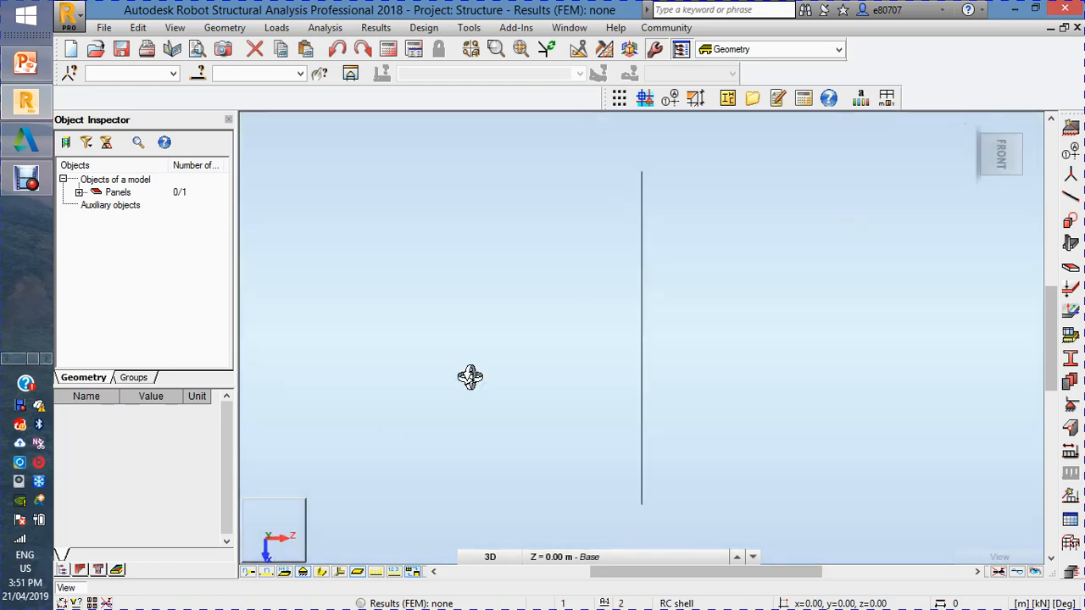
left_click(289, 538)
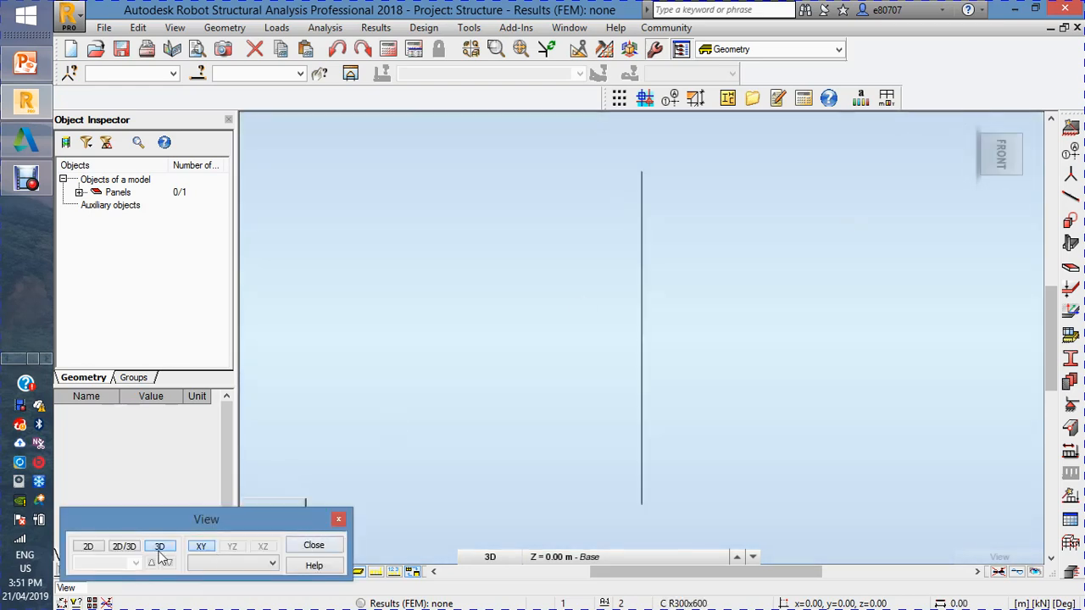
left_click(89, 547)
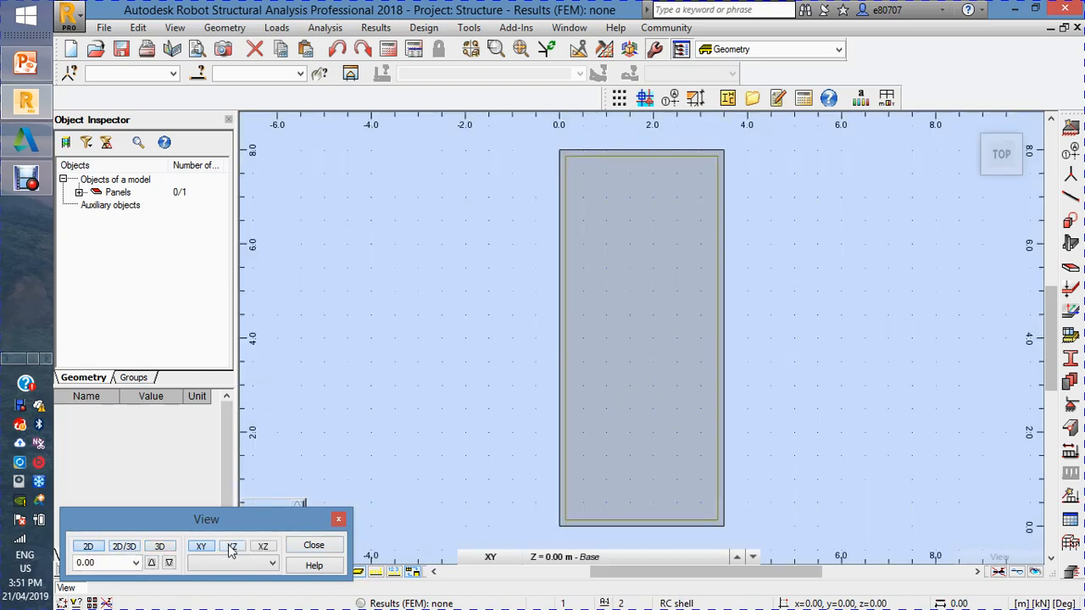
left_click(228, 563)
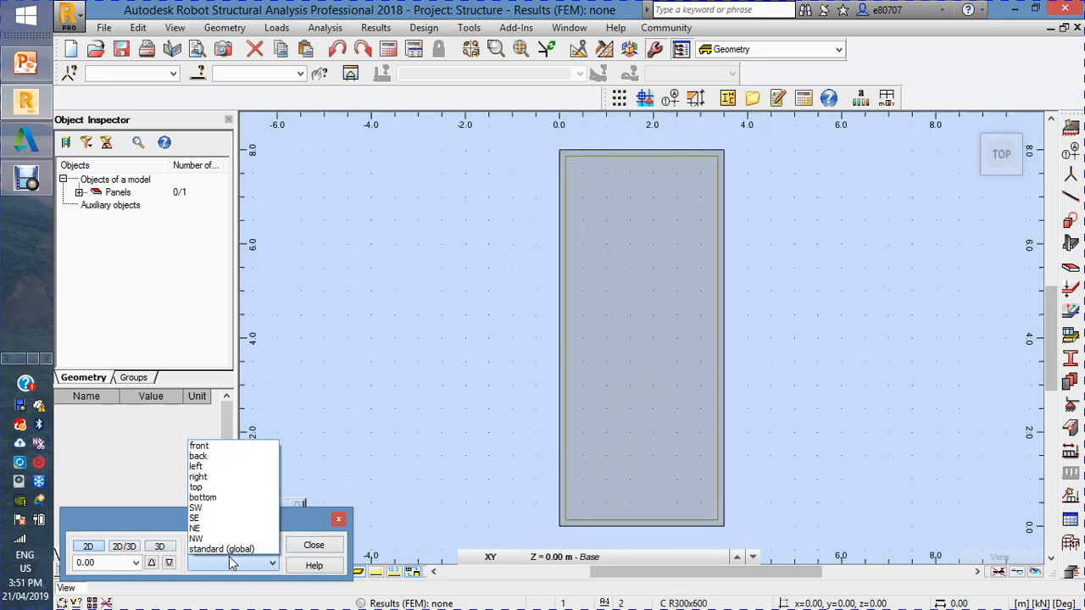
left_click(207, 519)
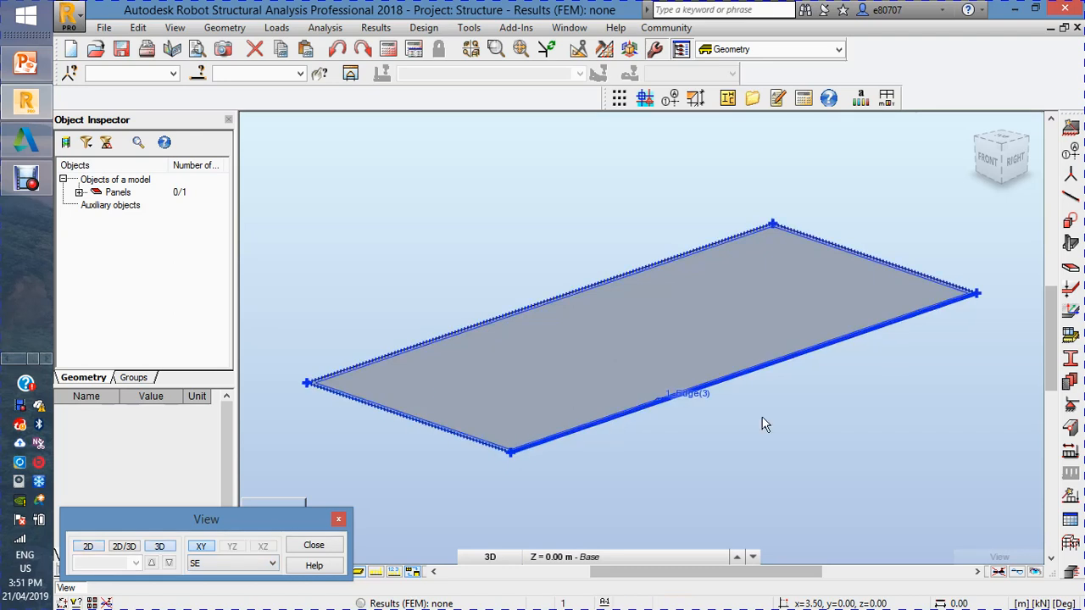
left_click(339, 520)
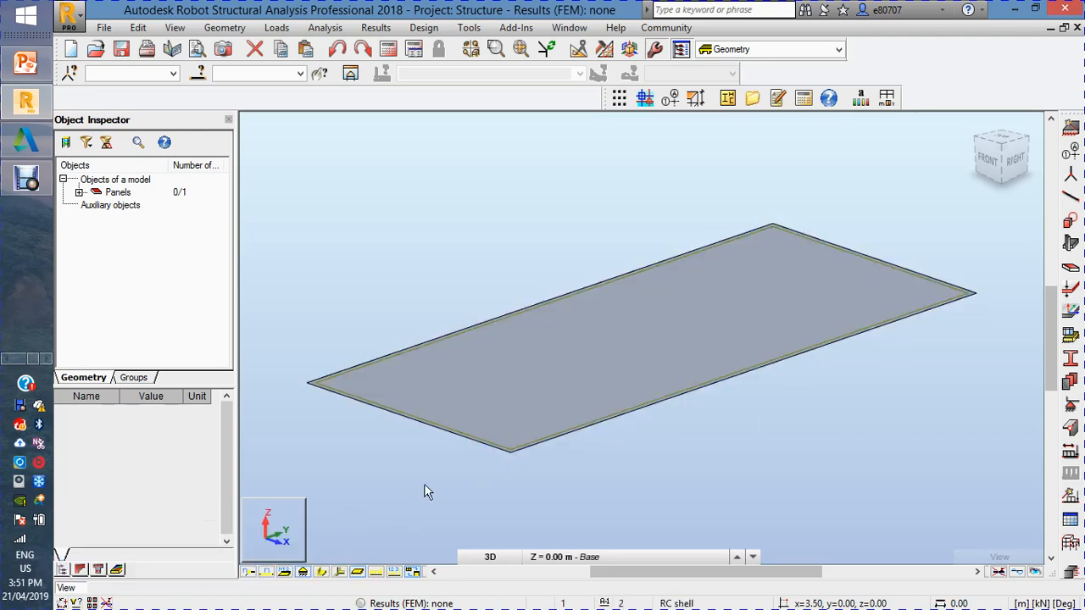
Step: Select the slab panel and examine its geometry, thickness and material properties
left_click(488, 399)
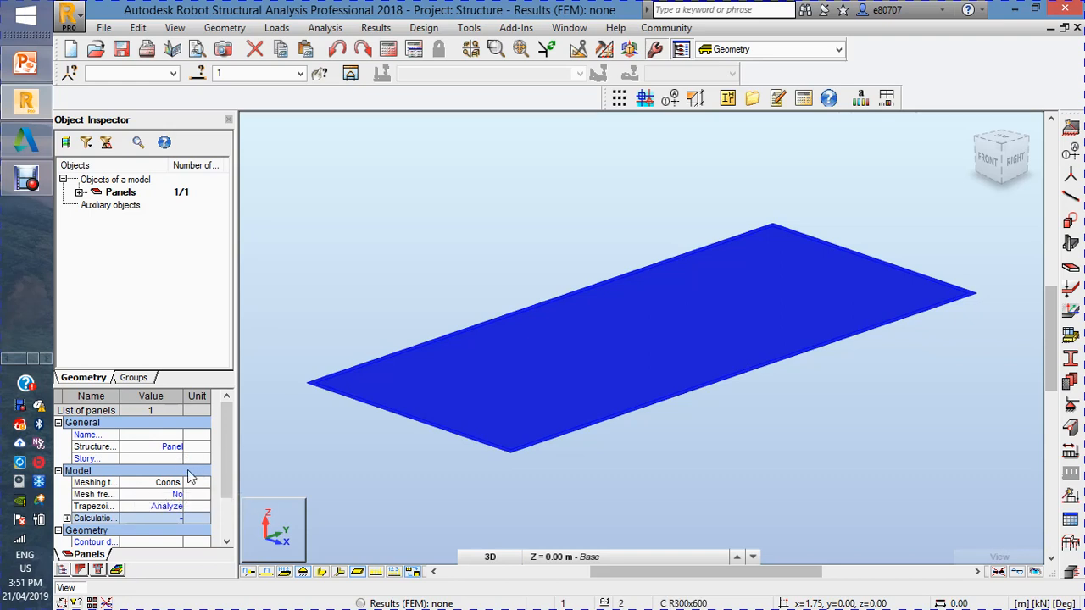
left_click_drag(222, 449, 229, 485)
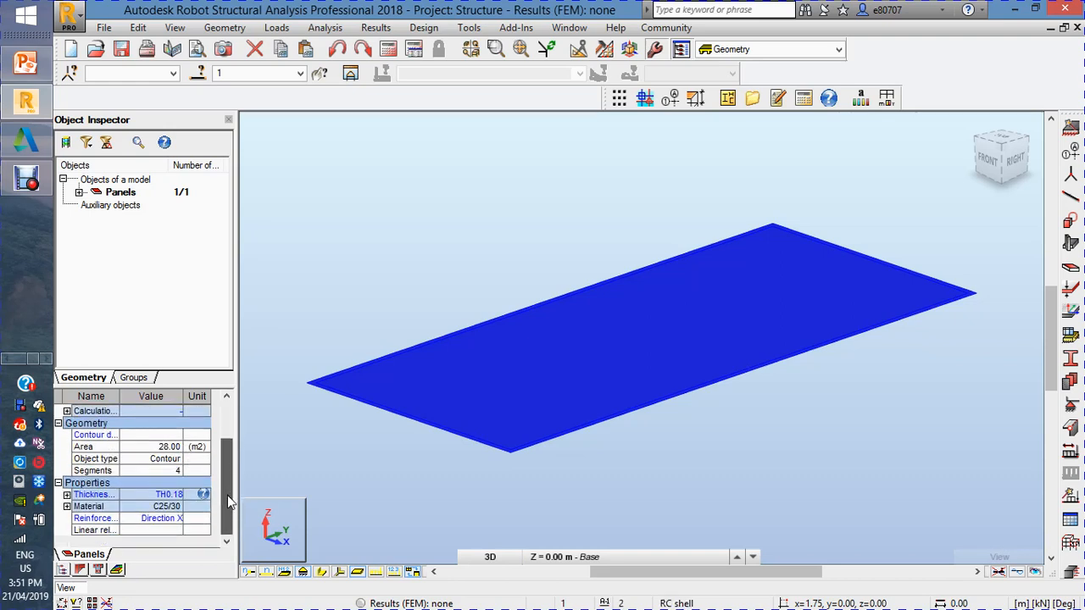
Step: Examine the slab panel's material and thickness parameters and its entry among the model objects, then deselect the panel
left_click(67, 506)
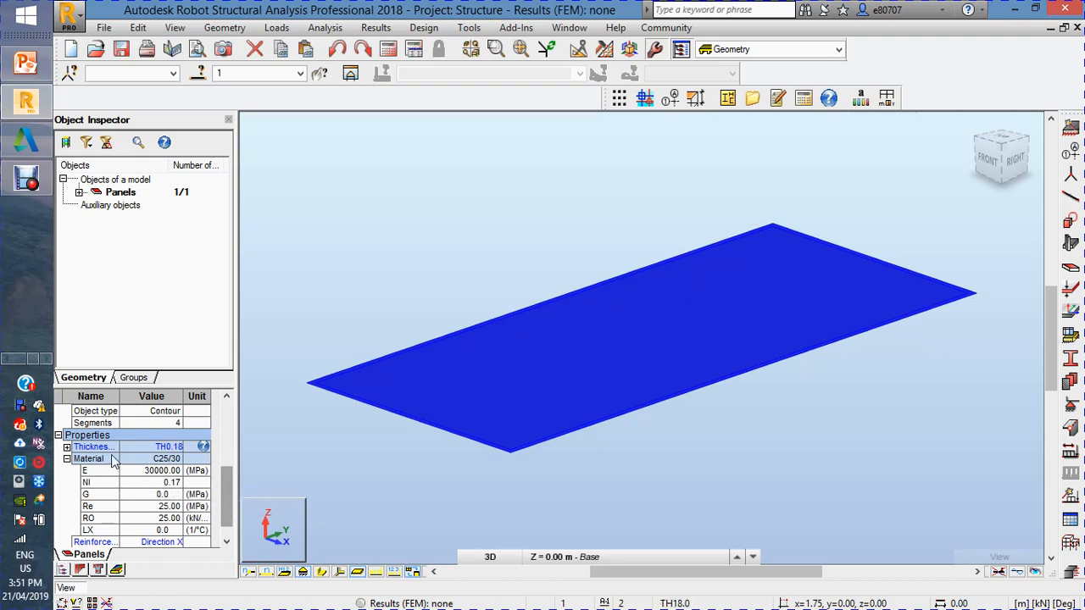
left_click(67, 448)
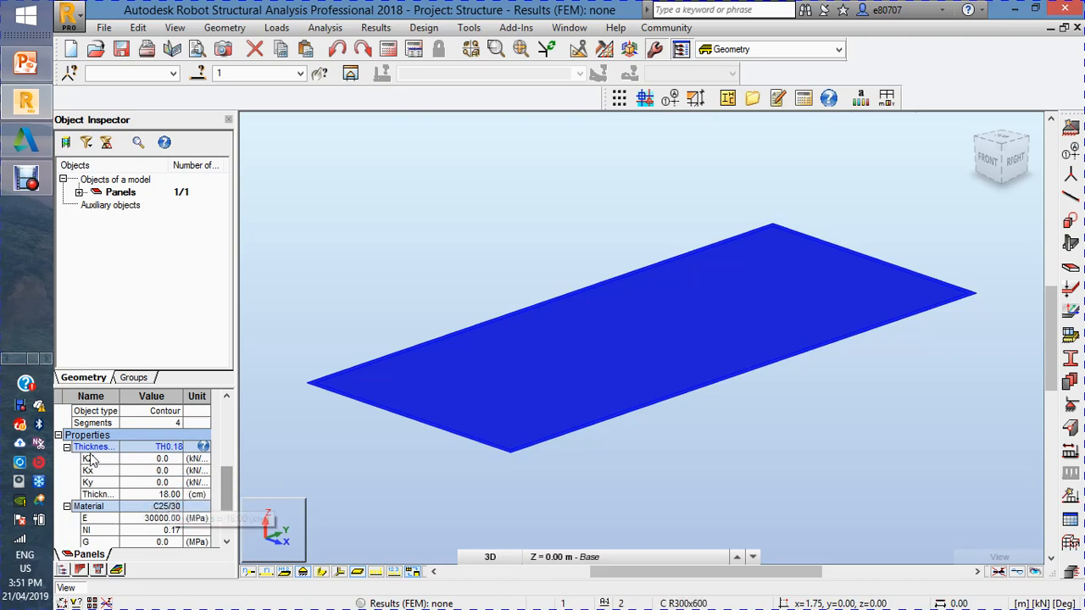
left_click_drag(229, 499, 228, 446)
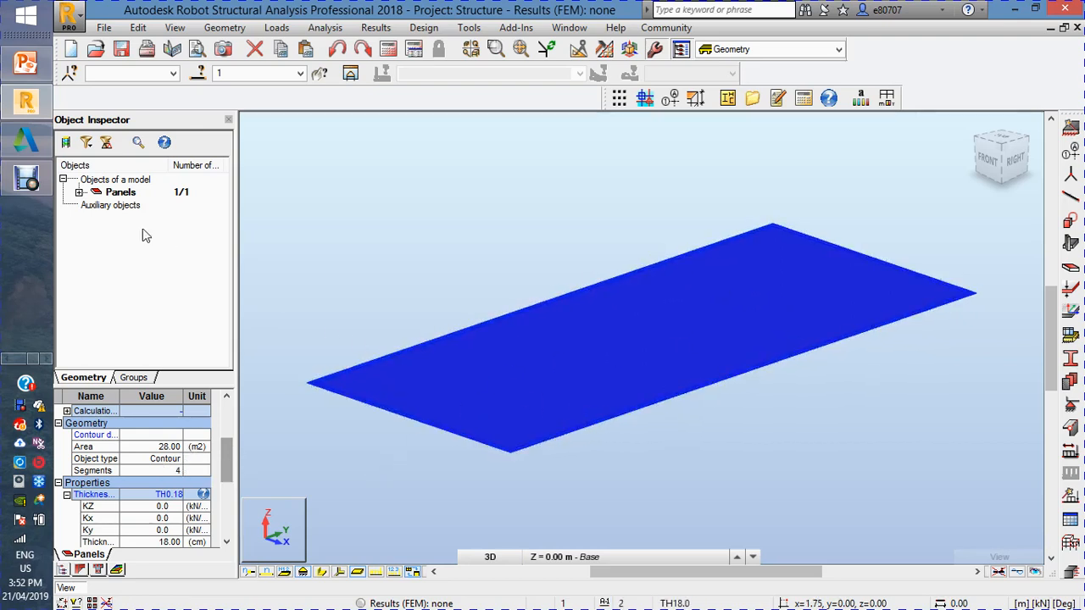
left_click(79, 193)
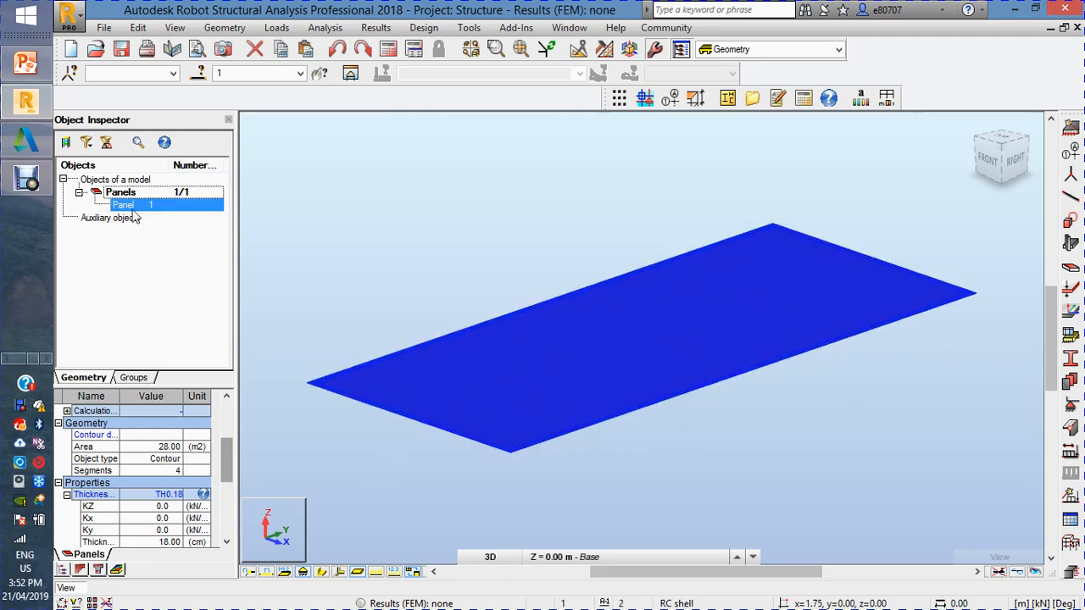
left_click(446, 271)
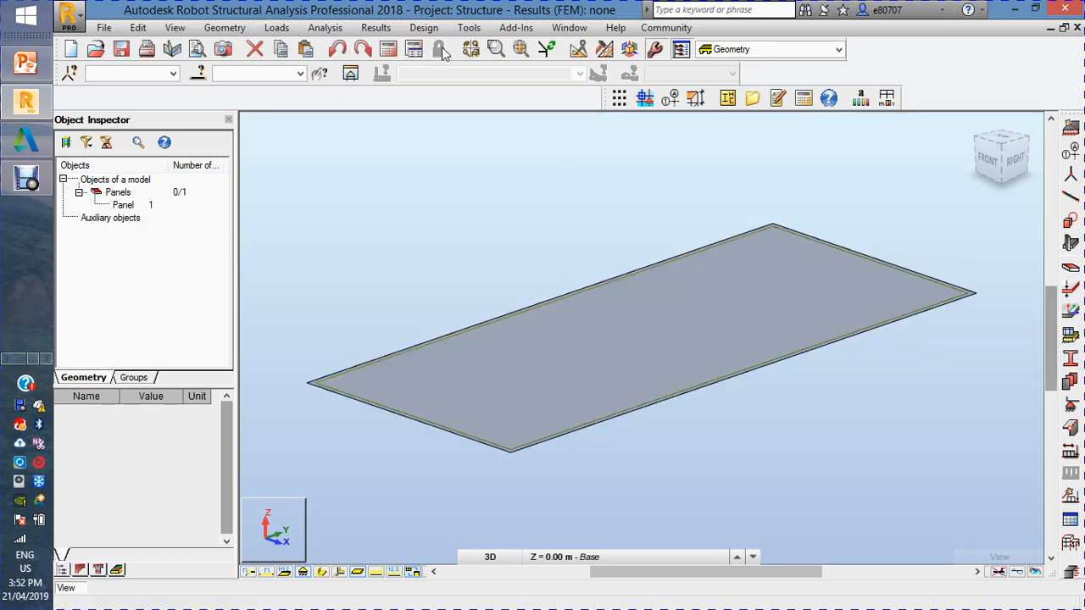
Step: Define a dead load case DL1 and a live load case LL1
left_click(278, 28)
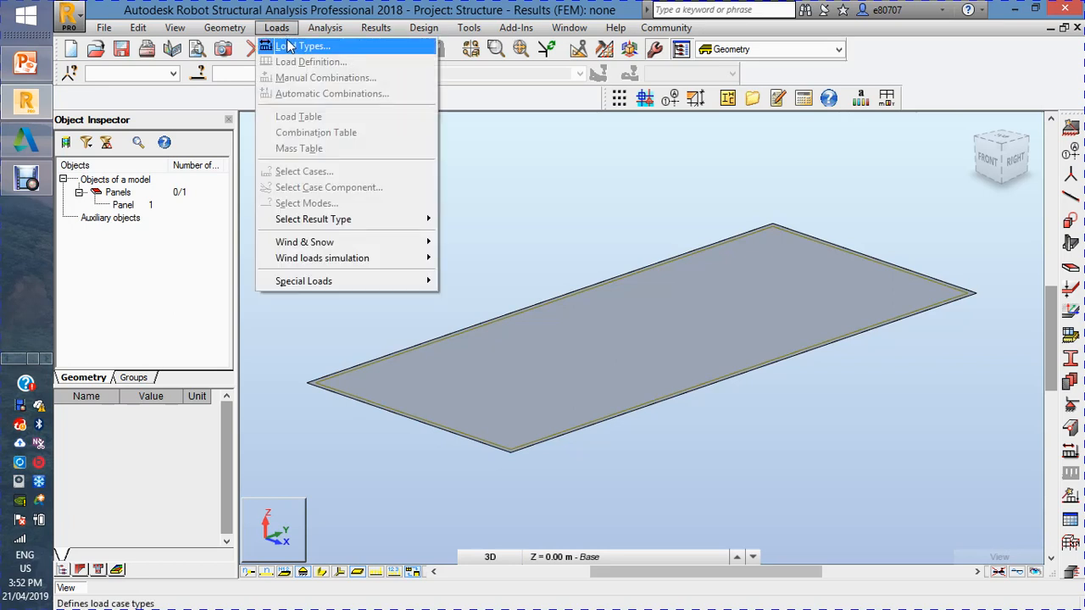
left_click(290, 44)
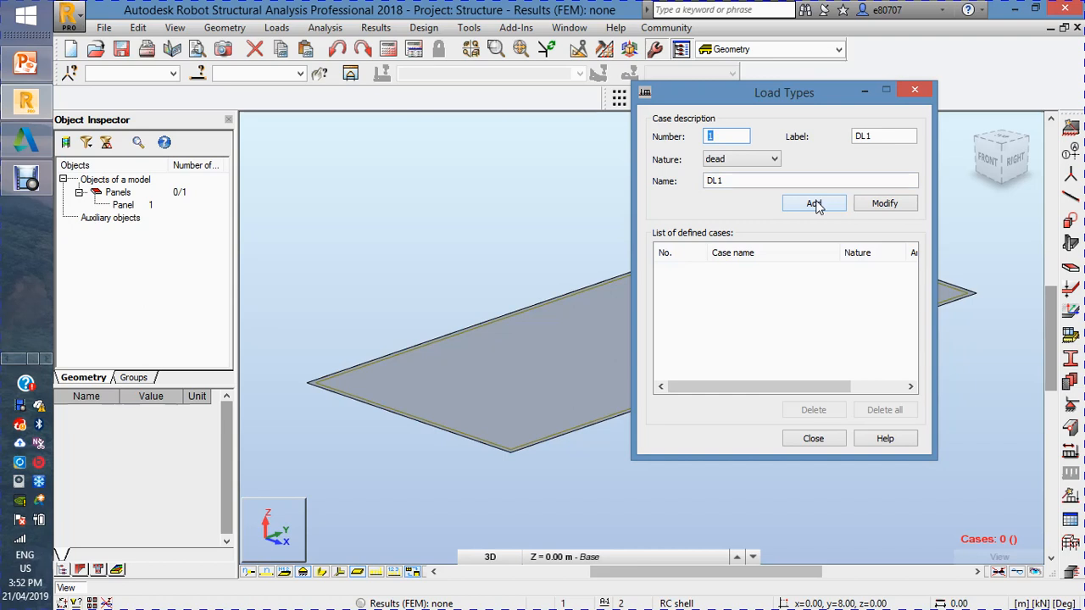
left_click(816, 205)
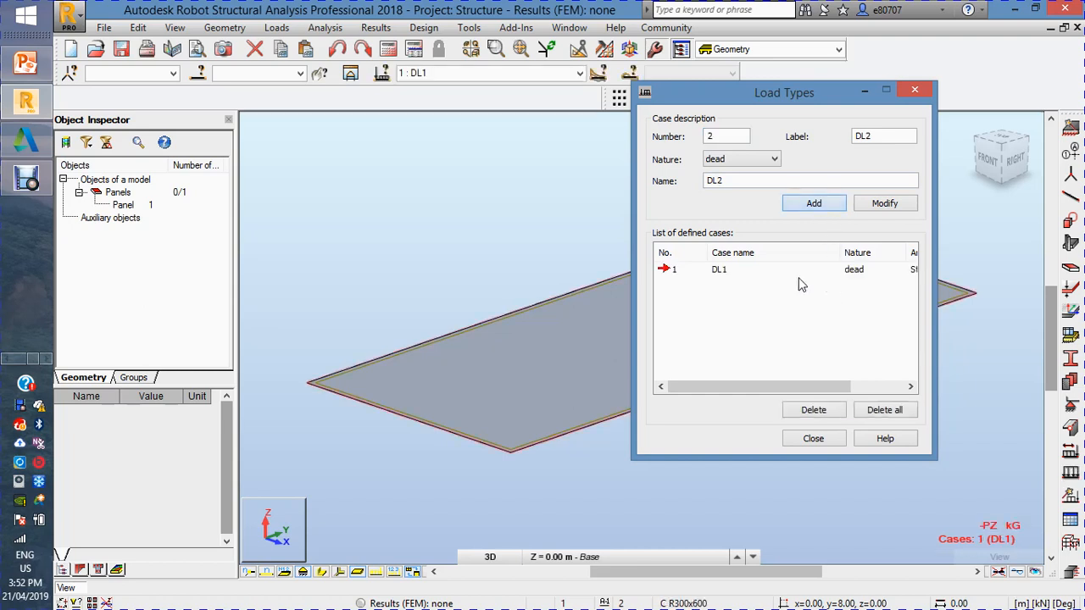
left_click(752, 159)
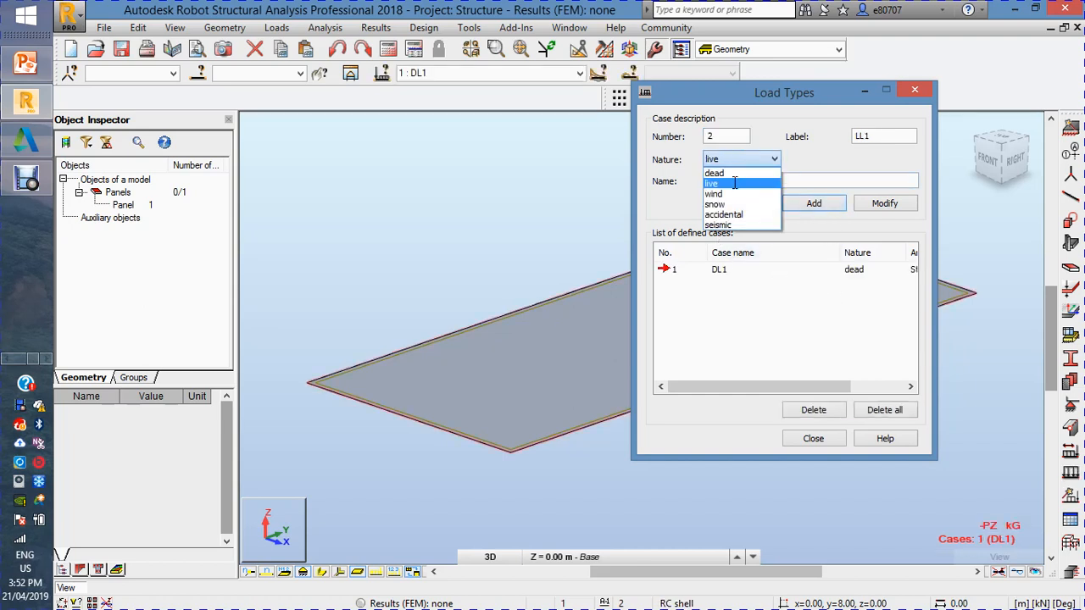
left_click(721, 181)
left_click(801, 211)
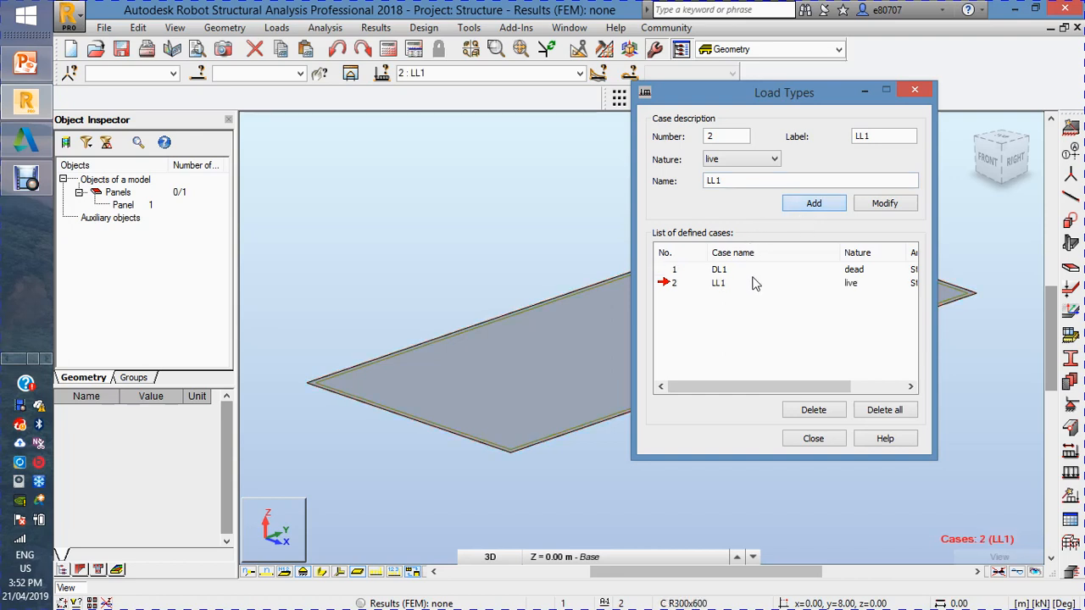
Step: Add an accidental load case ACC1 and finish defining the load types
left_click(740, 161)
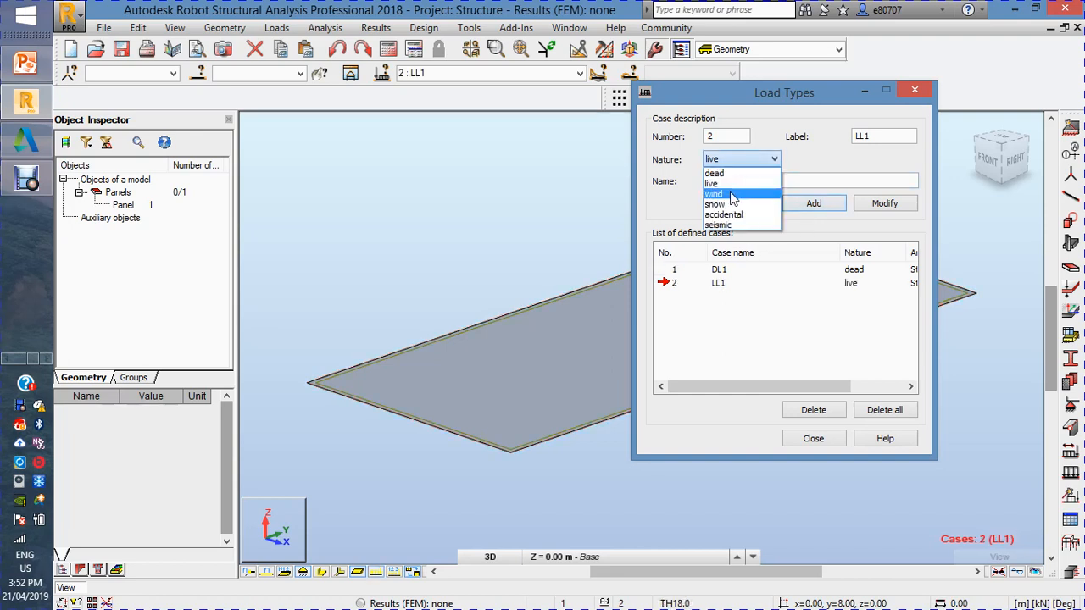
left_click(727, 214)
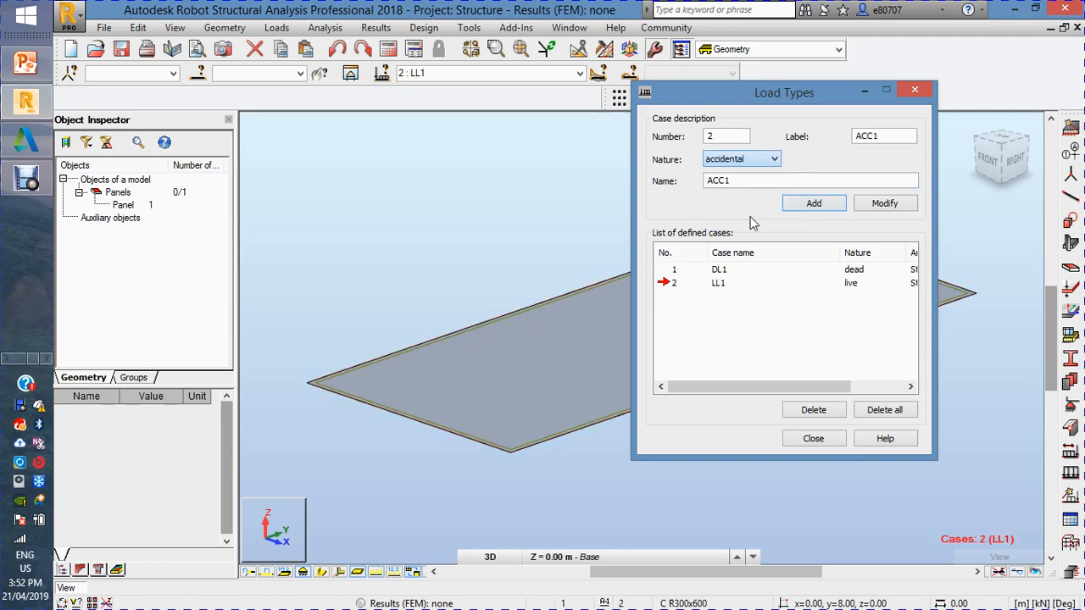
left_click(805, 202)
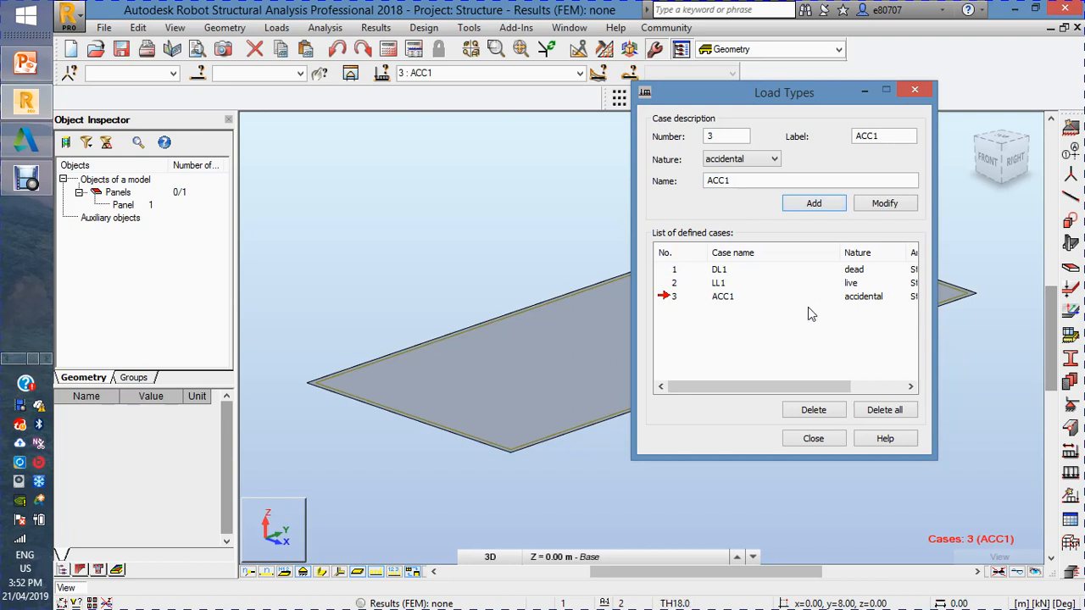
left_click(813, 438)
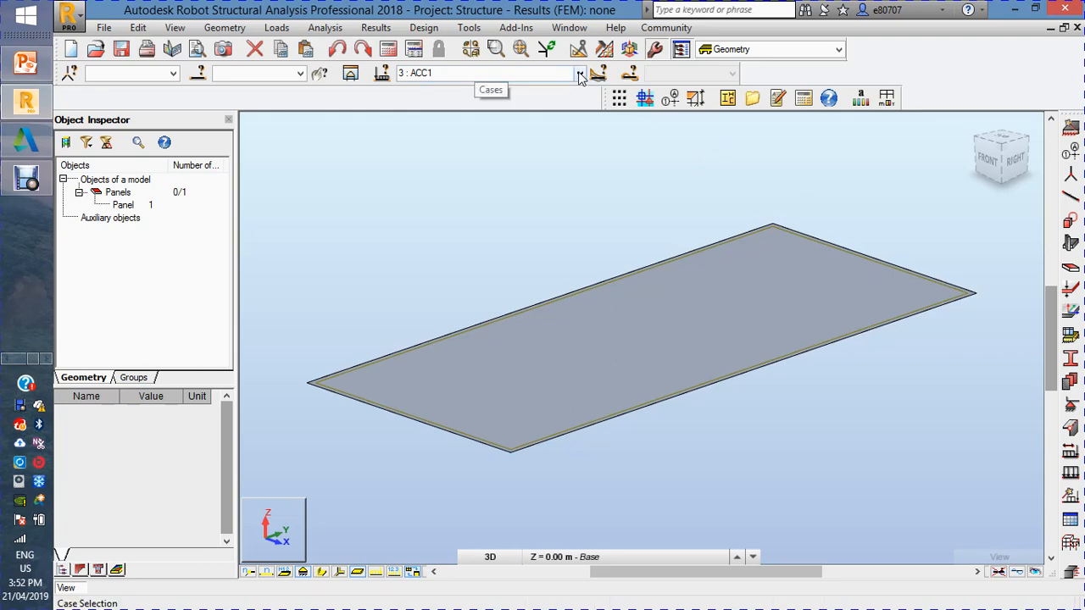
Step: Review the simple load cases and combinations available for case selection, including the combination attribute options
left_click(381, 73)
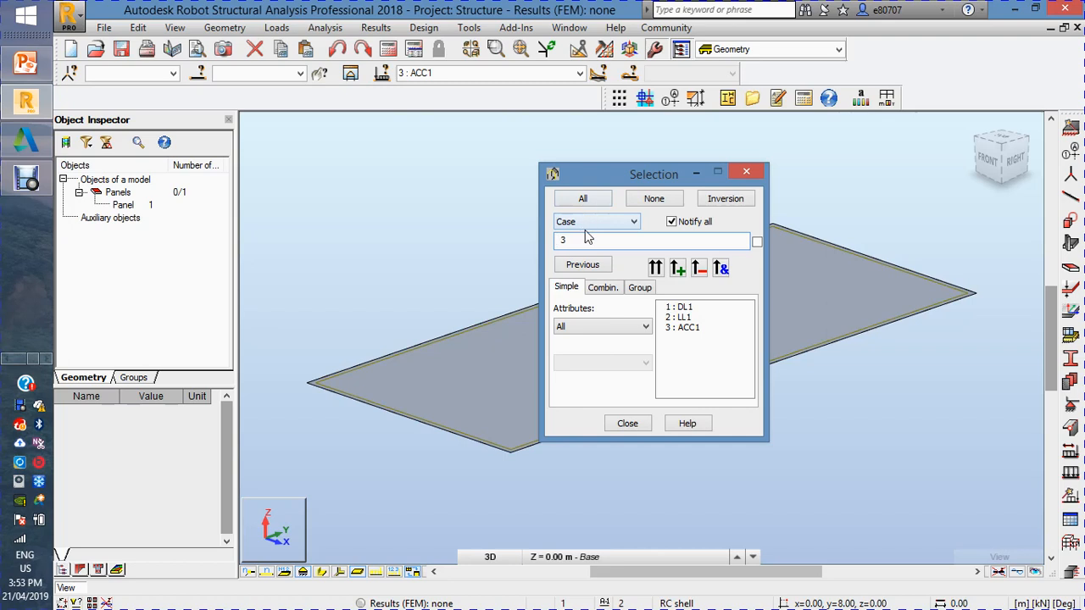
left_click(605, 287)
left_click(594, 326)
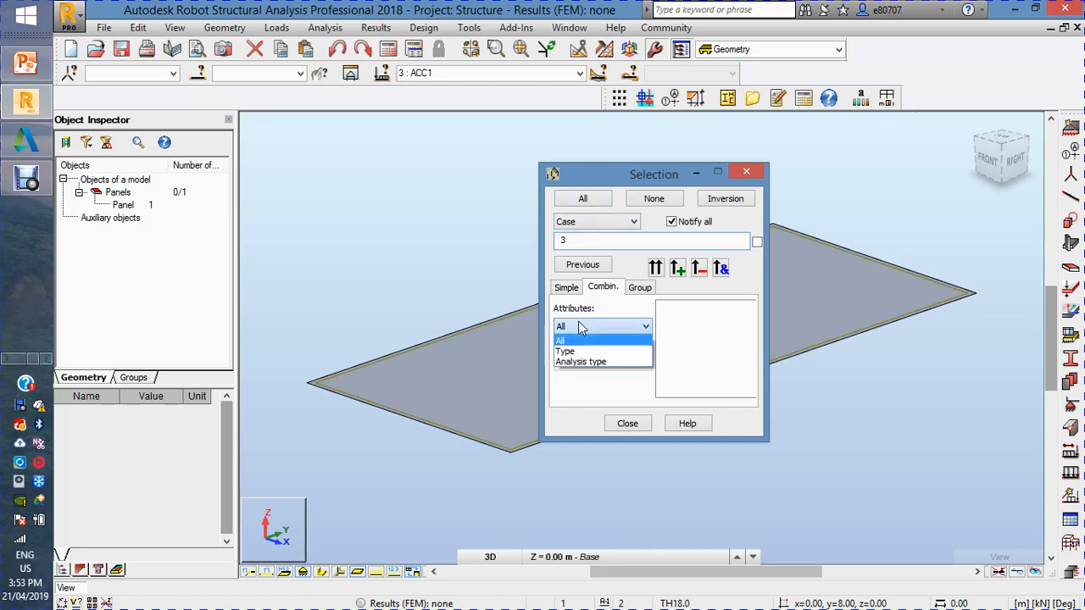
left_click(576, 325)
left_click(647, 427)
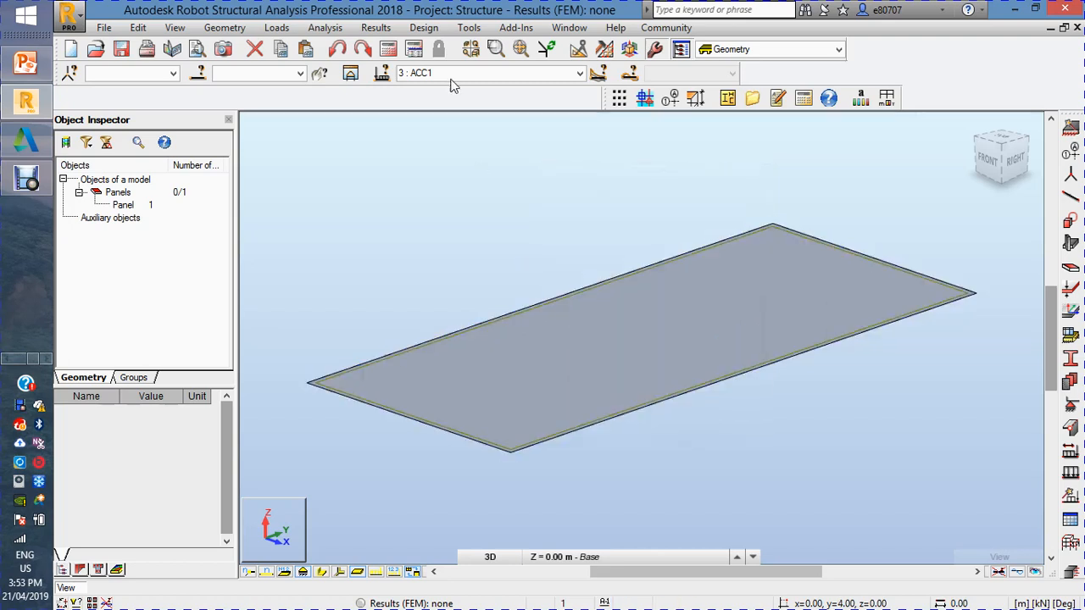
Step: Create a manual ULS load combination COMB1 with number 4 and move its definition dialog over the slab
left_click(276, 27)
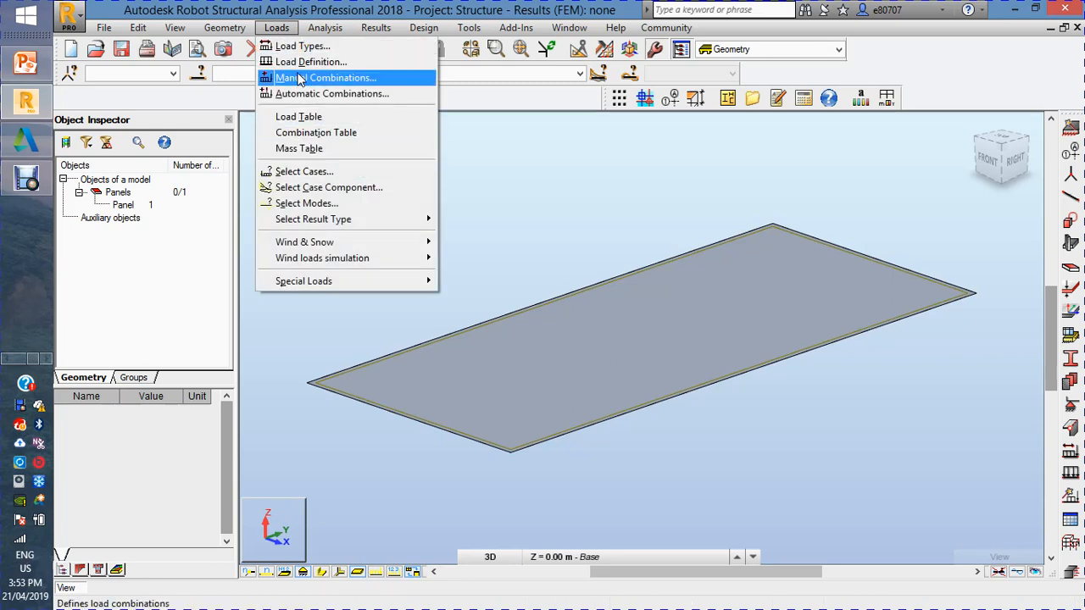
left_click(325, 77)
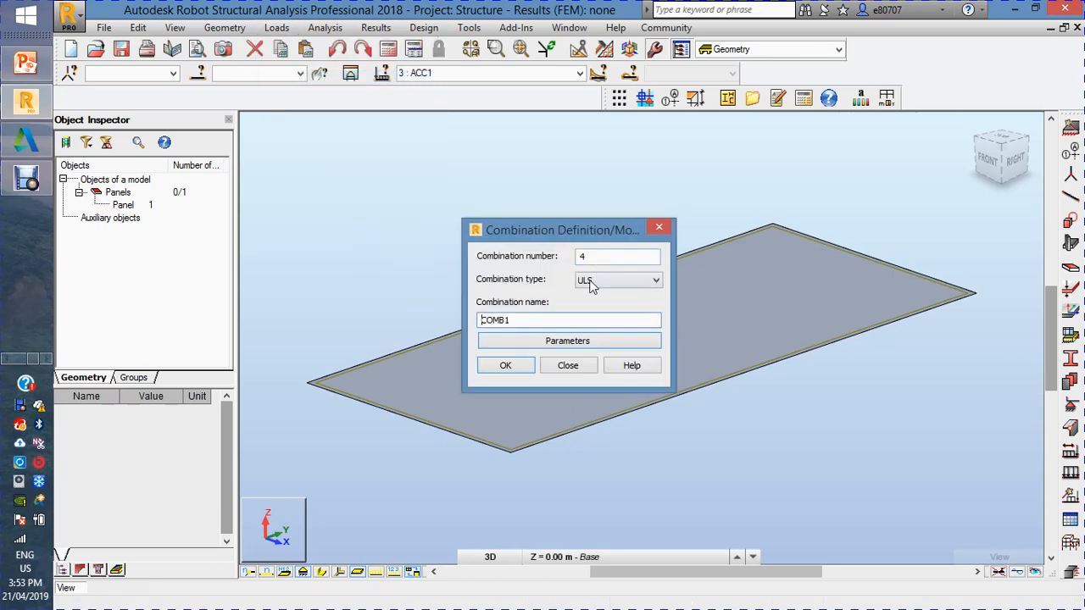
left_click(522, 364)
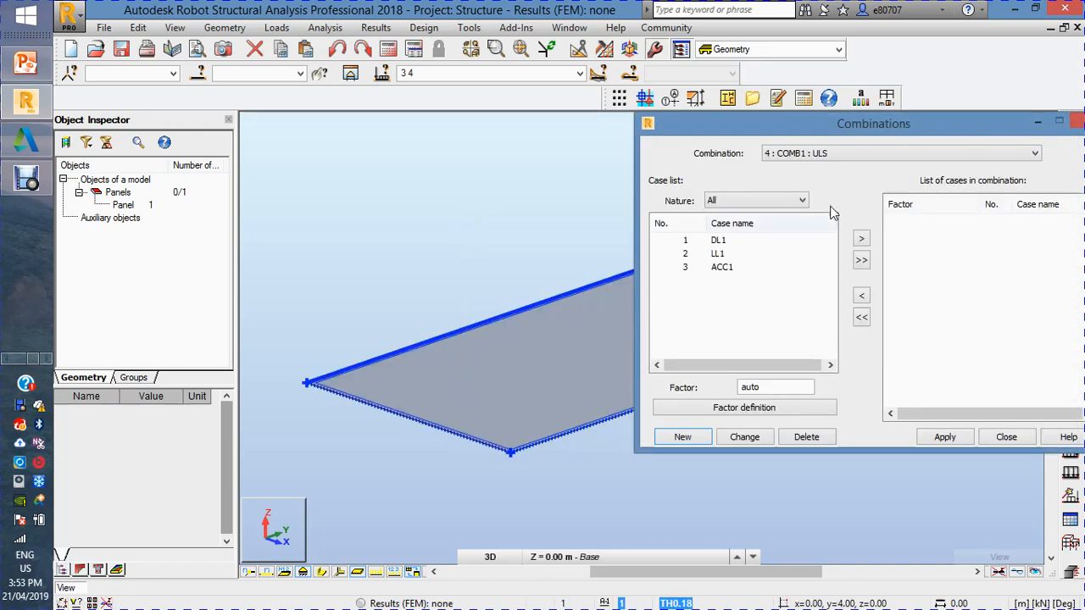
left_click_drag(831, 120, 502, 181)
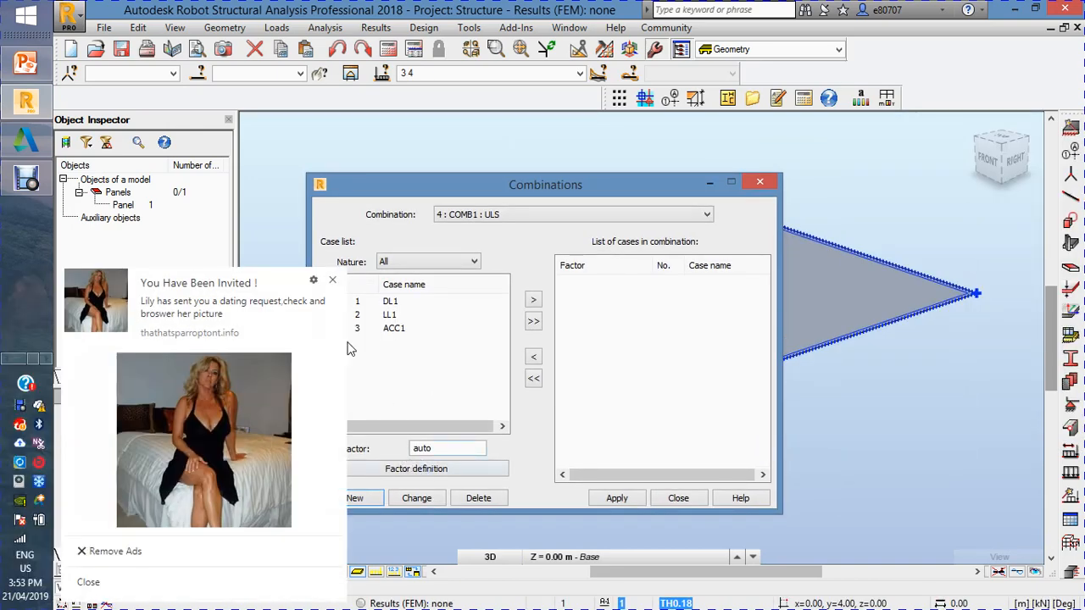
Step: Dismiss the advertising notification, close the browser page it opened and minimize the browser window
left_click(332, 281)
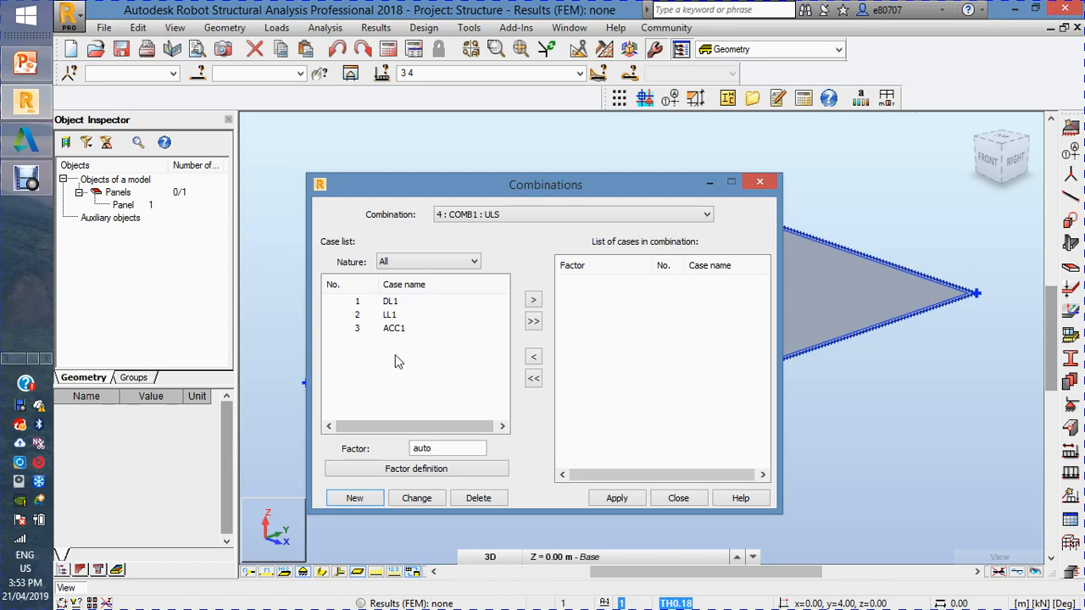
left_click(336, 314)
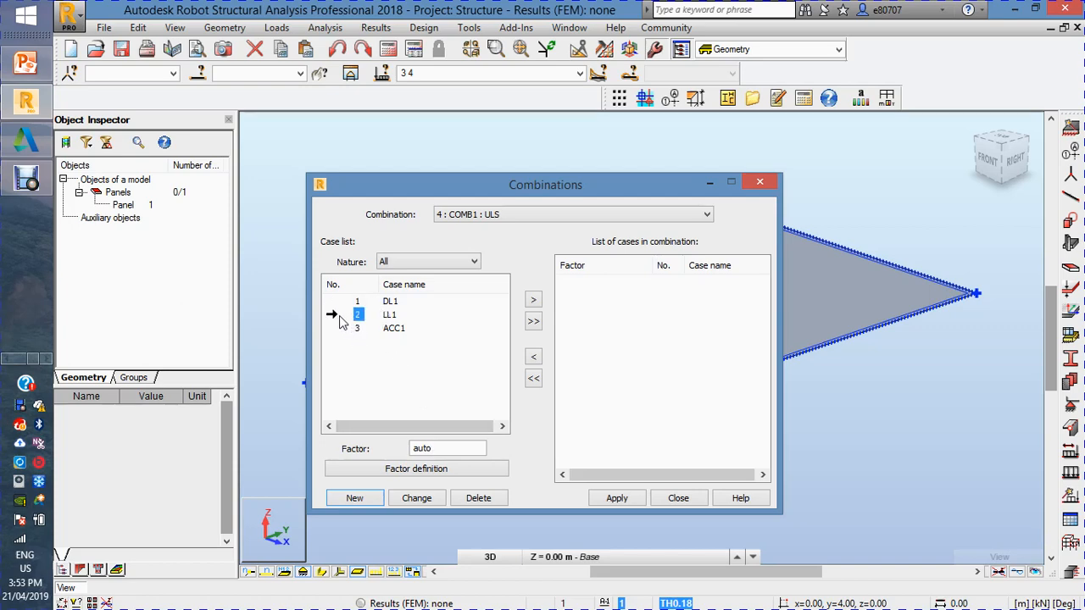
left_click(331, 312)
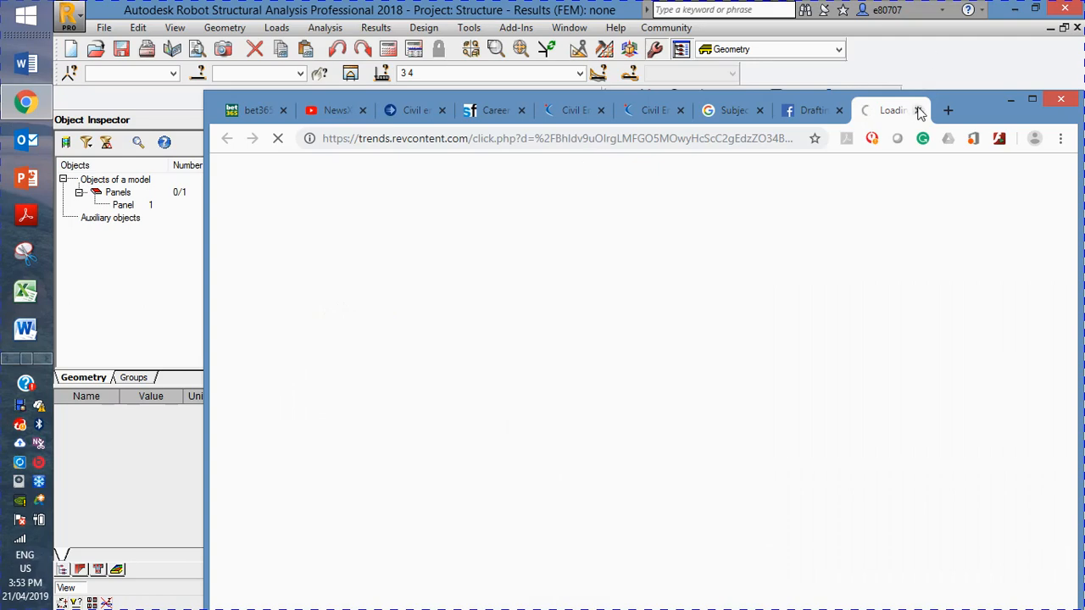
left_click(918, 110)
left_click(1011, 102)
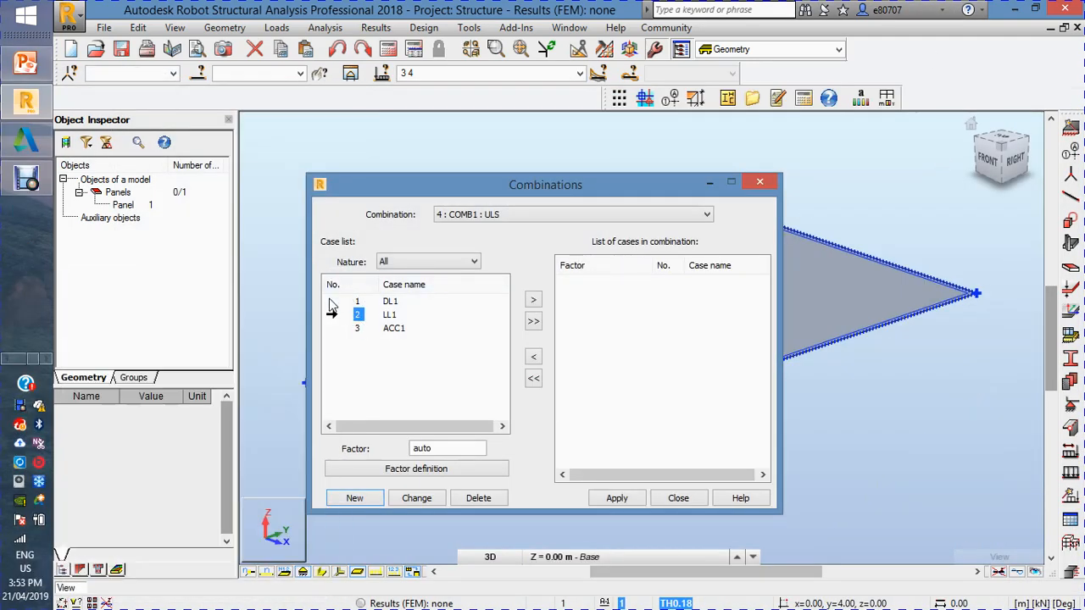
left_click(392, 303)
left_click(360, 303)
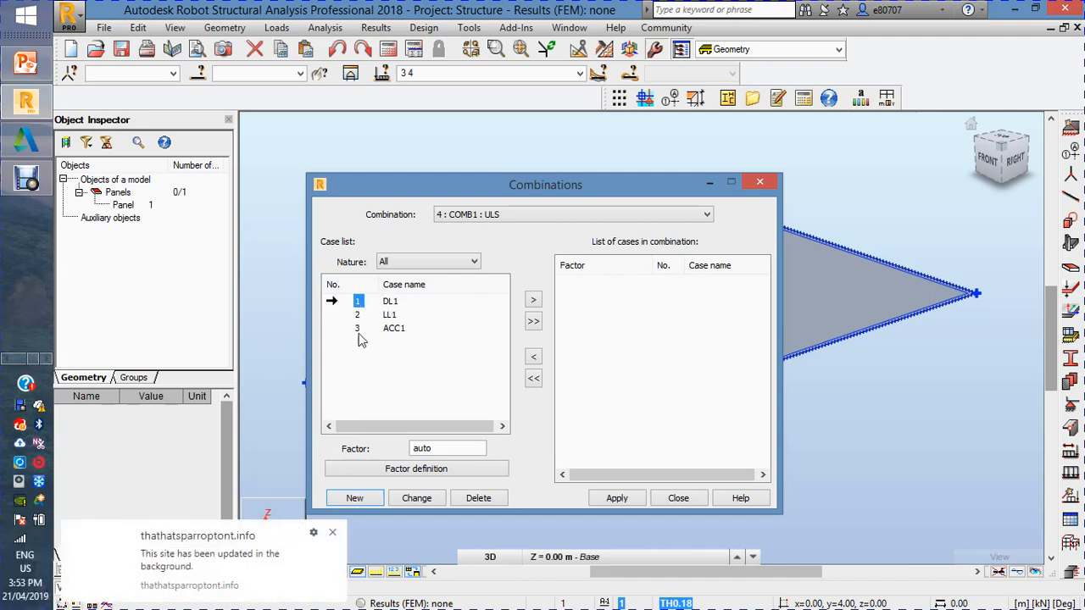
left_click(349, 329, "shift")
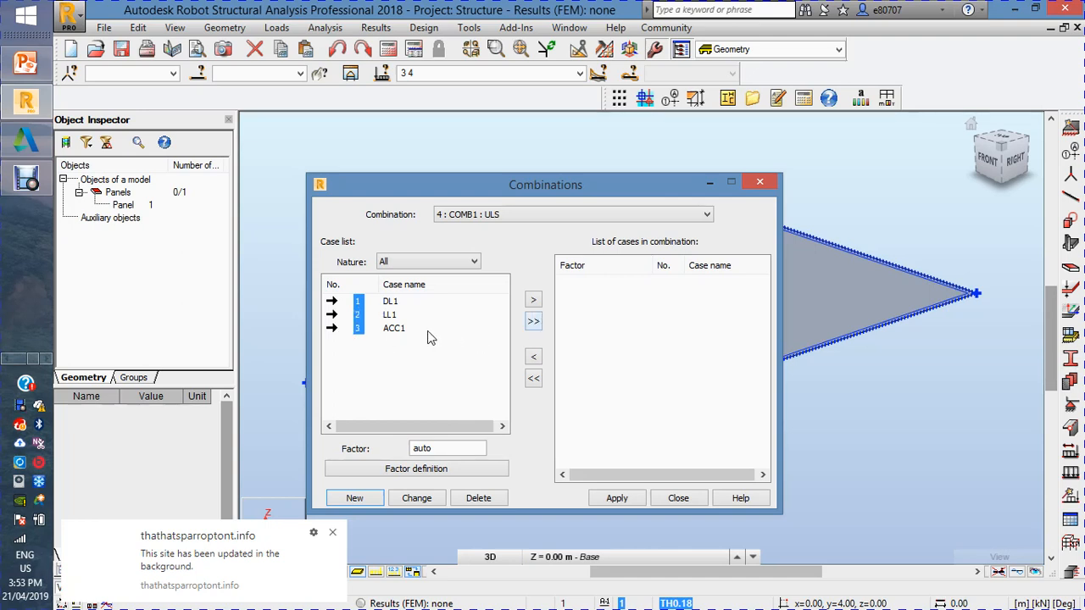
left_click(458, 392)
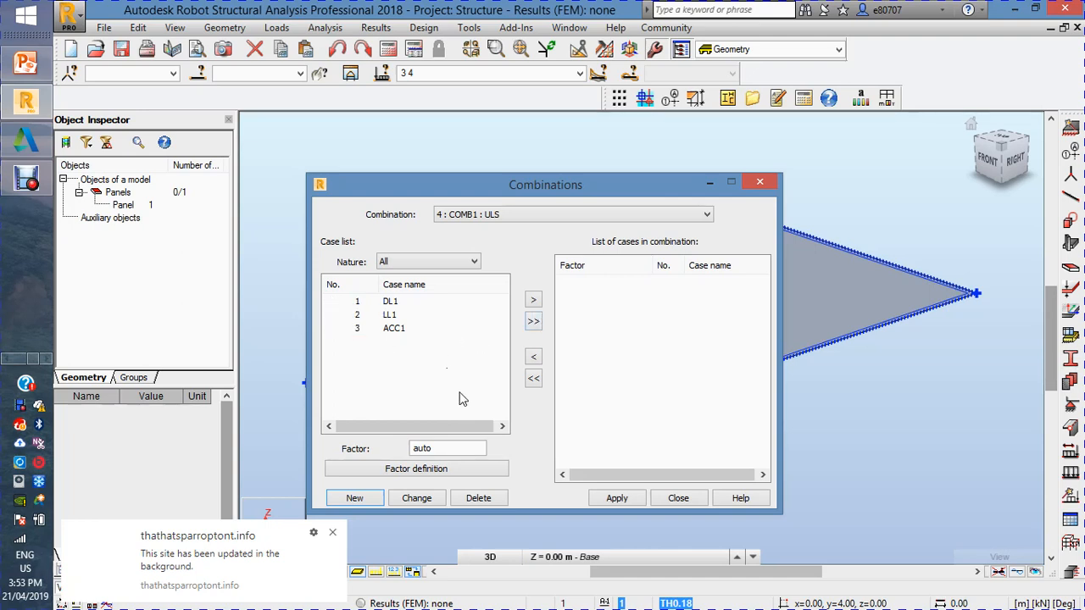
Step: Set the ULS combination factor for accidental loads to 1.5
left_click(407, 468)
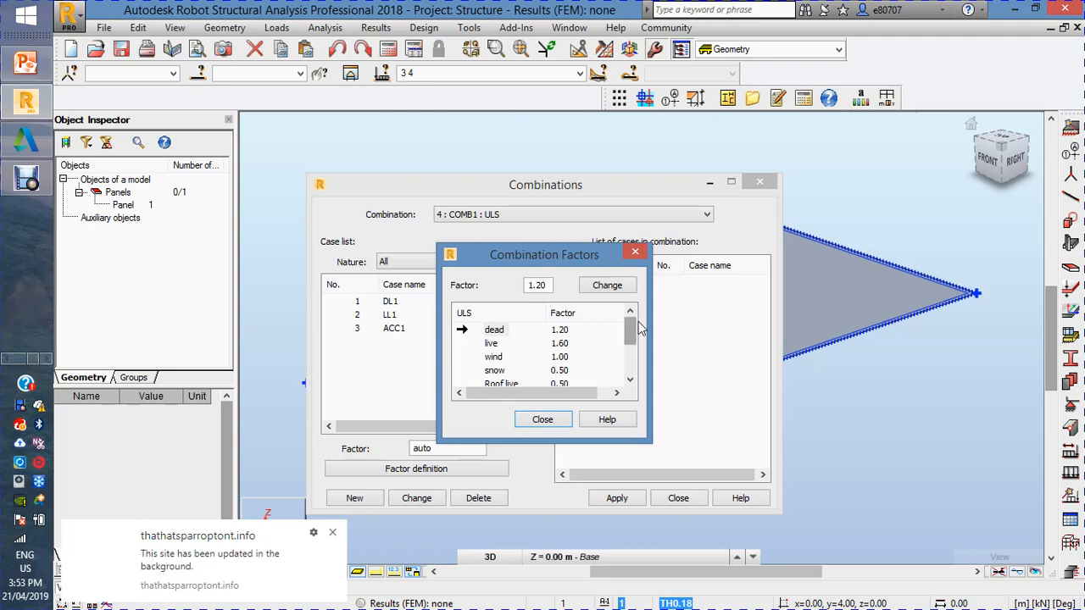
left_click_drag(638, 323, 636, 348)
left_click(556, 372)
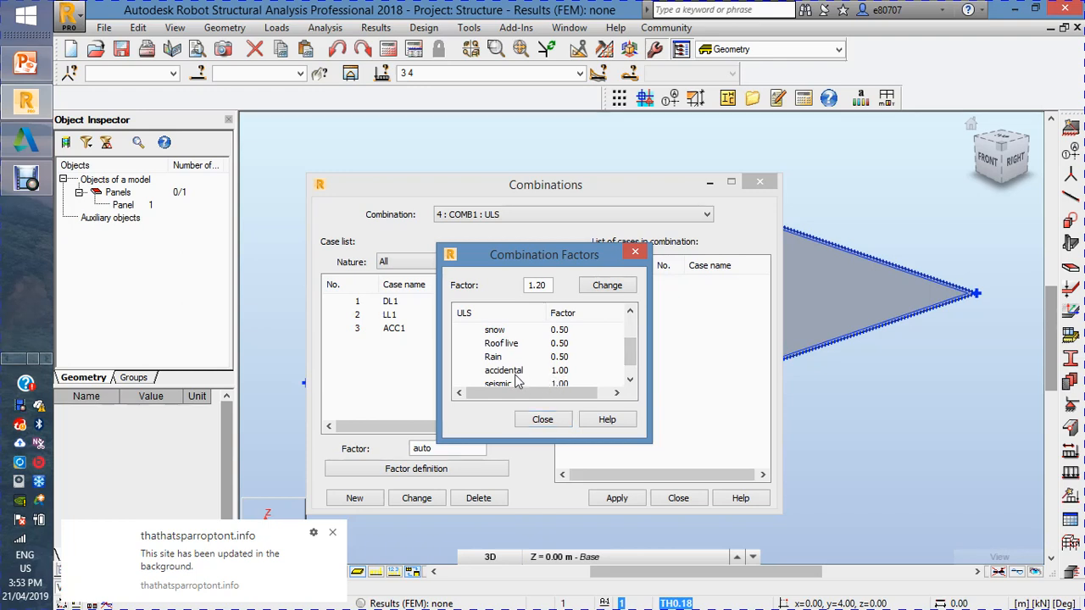
left_click(519, 372)
left_click(515, 373)
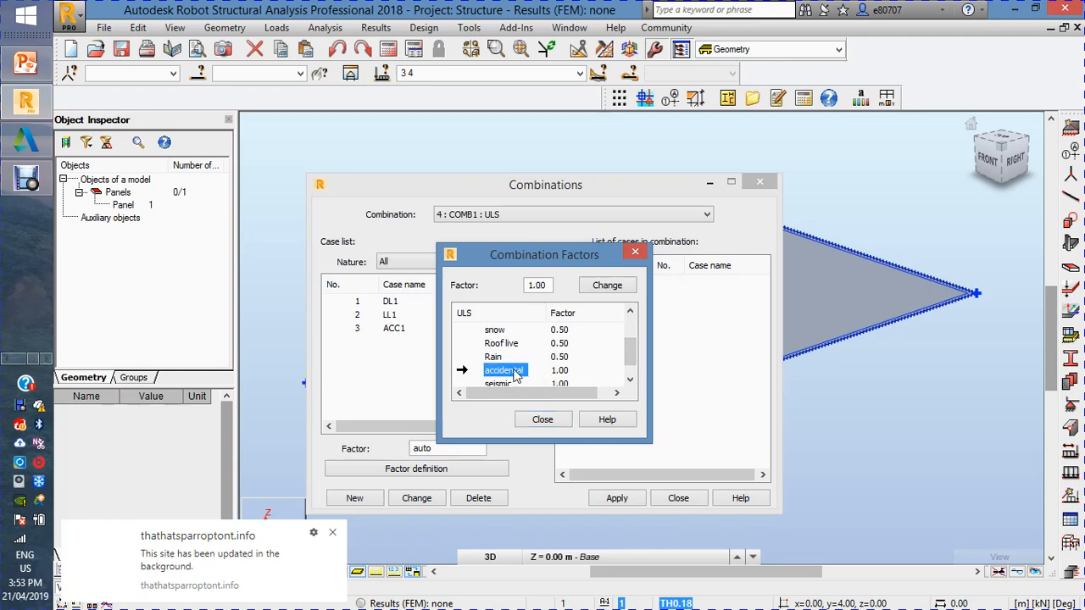
double_click(537, 286)
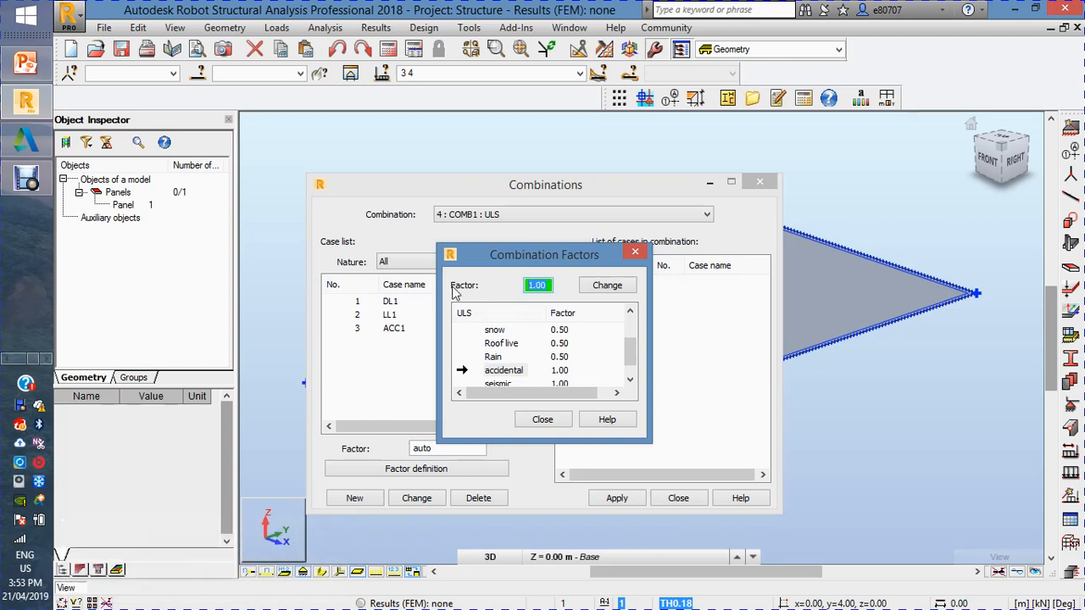
type("1.5")
left_click(600, 284)
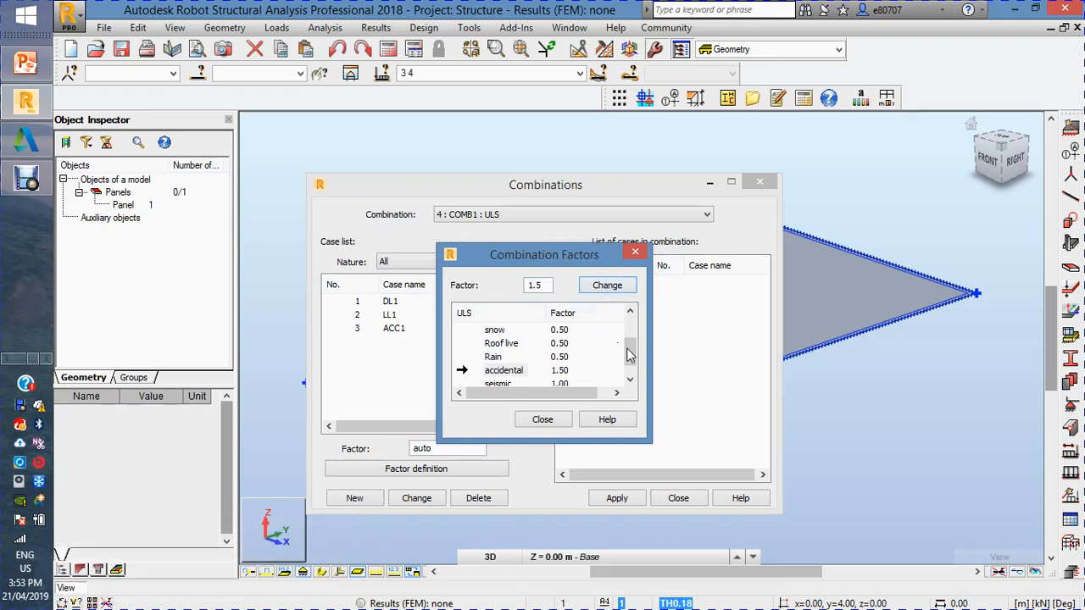
Step: Set the ULS combination factor for live loads to 1.5 and finish the factor definition
left_click_drag(632, 351, 631, 326)
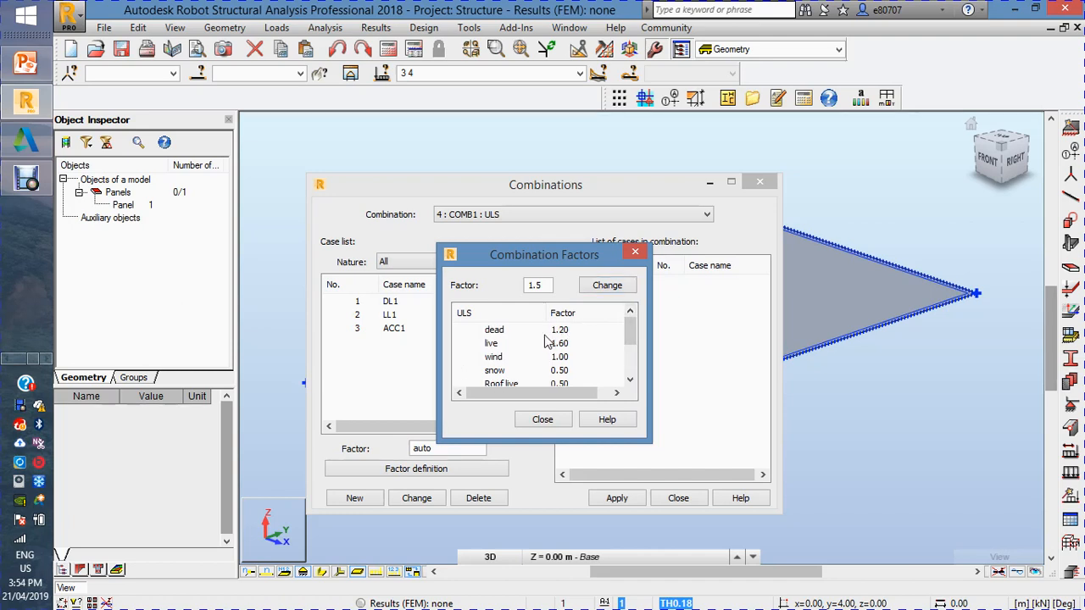
left_click(508, 347)
left_click_drag(551, 285, 473, 290)
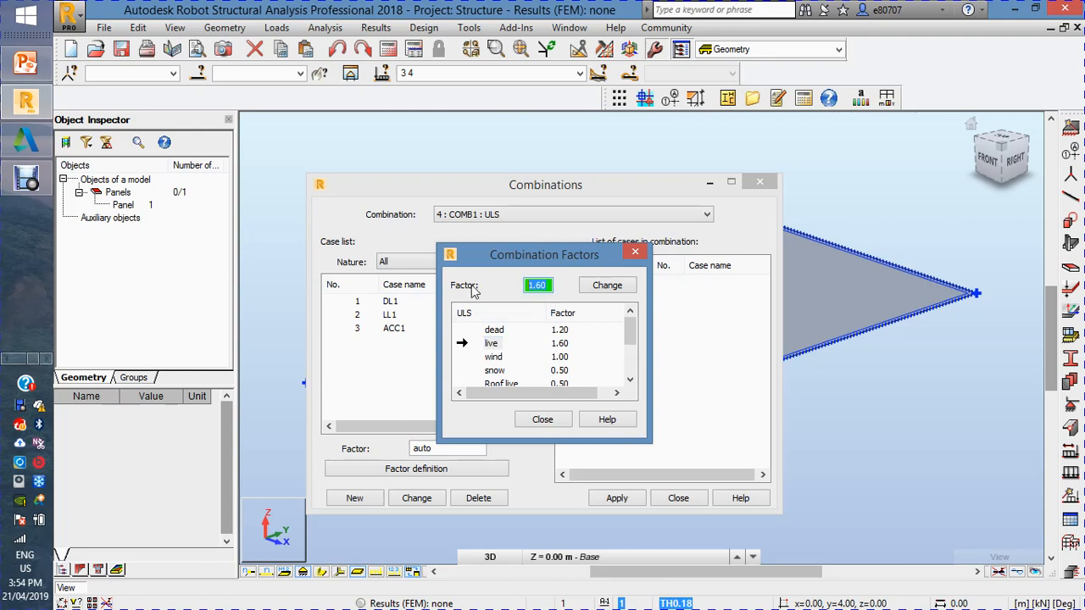
type("1.5")
left_click(618, 290)
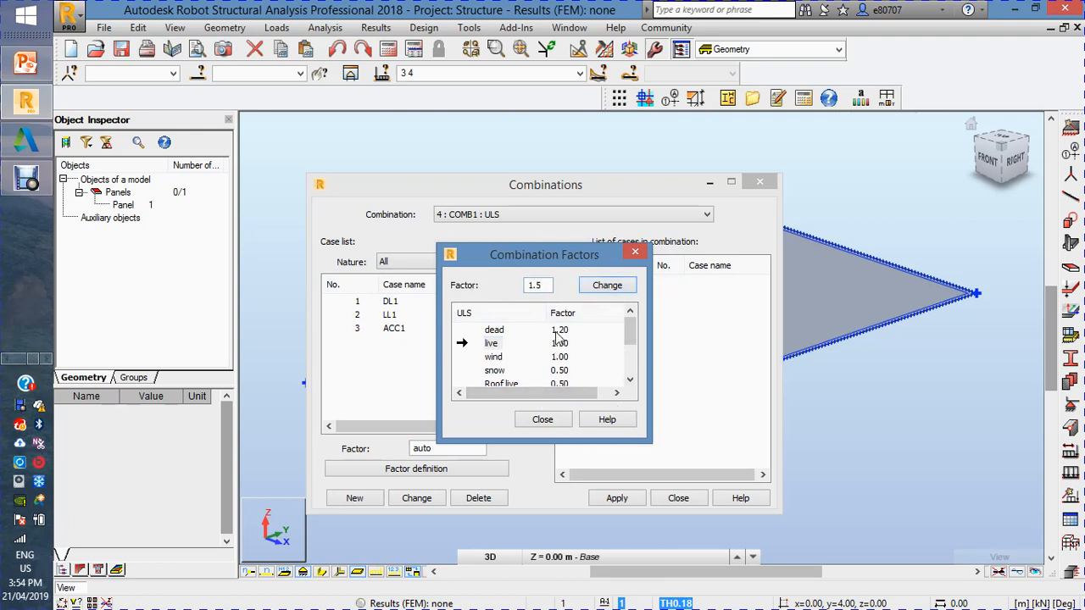
left_click(540, 420)
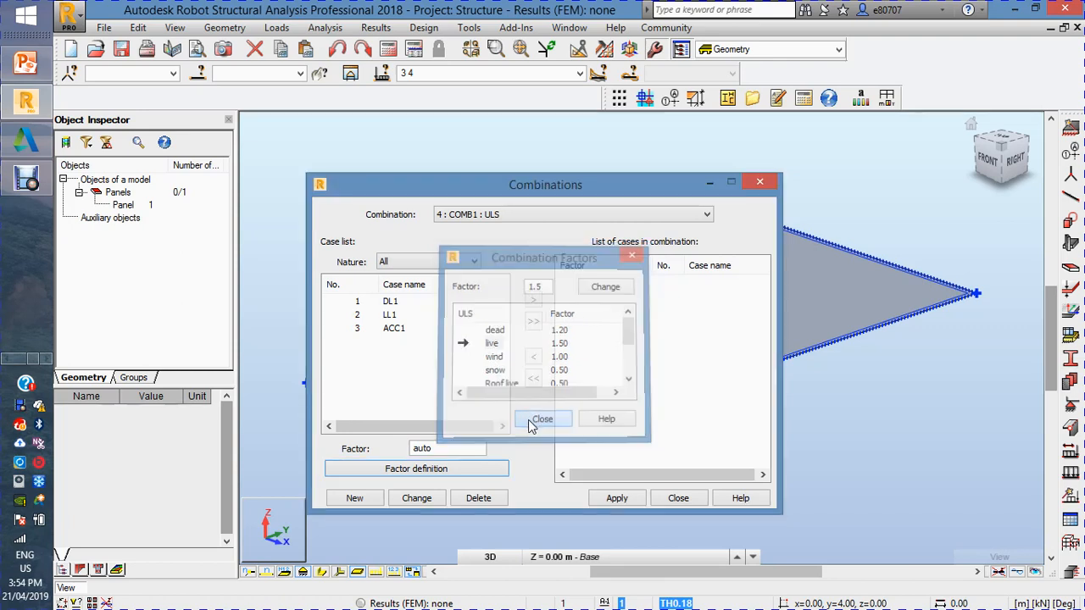
Step: Add load cases DL1, LL1 and ACC1 to combination COMB1 with automatic factors and apply the combination
left_click(354, 303)
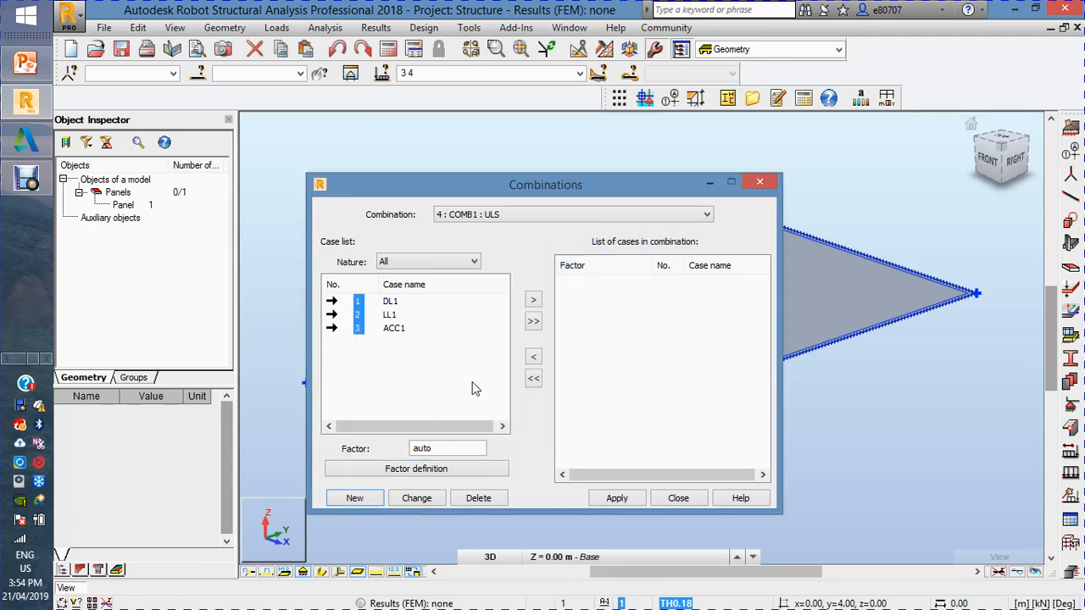
left_click(533, 322)
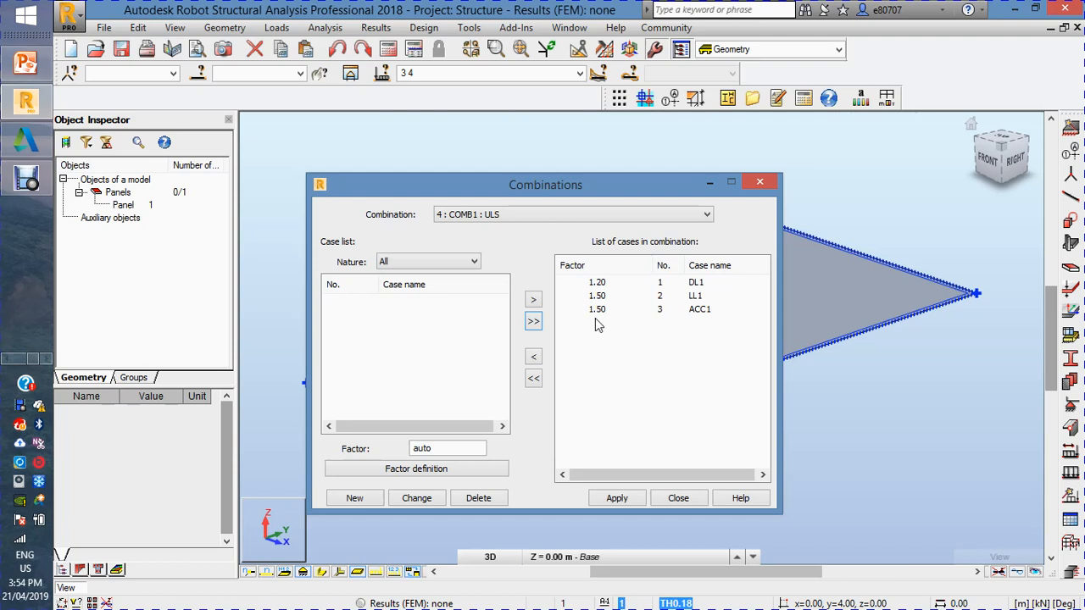
left_click(629, 499)
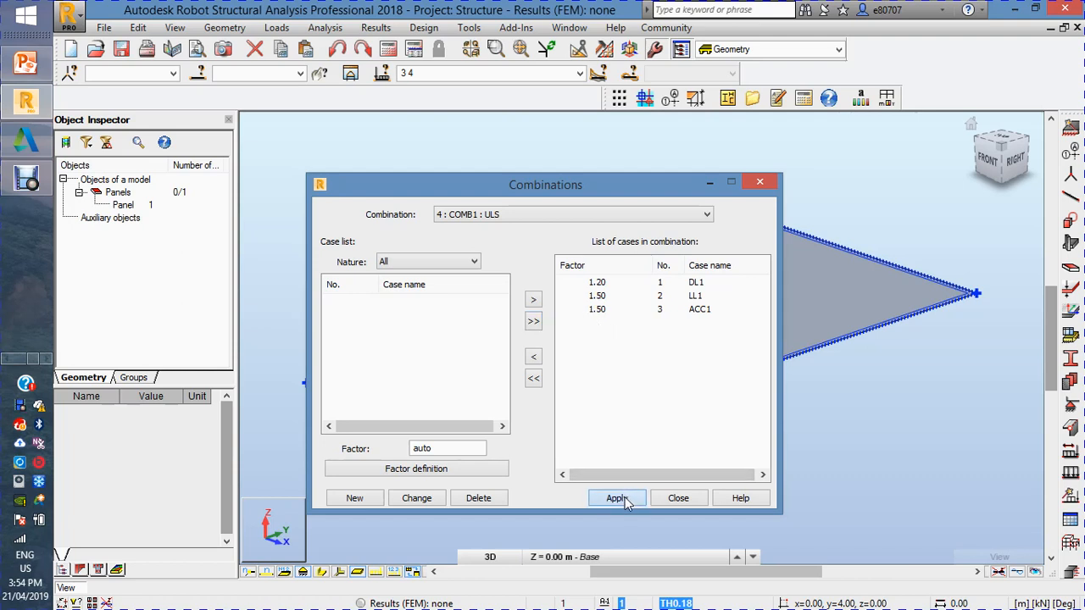
left_click(678, 499)
left_click(580, 73)
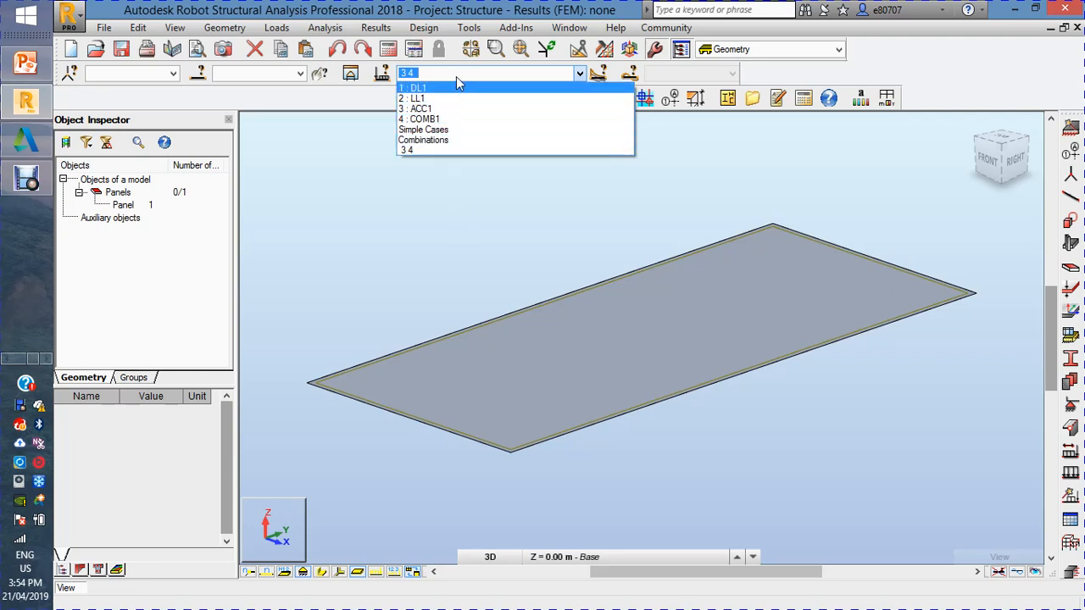
left_click(453, 88)
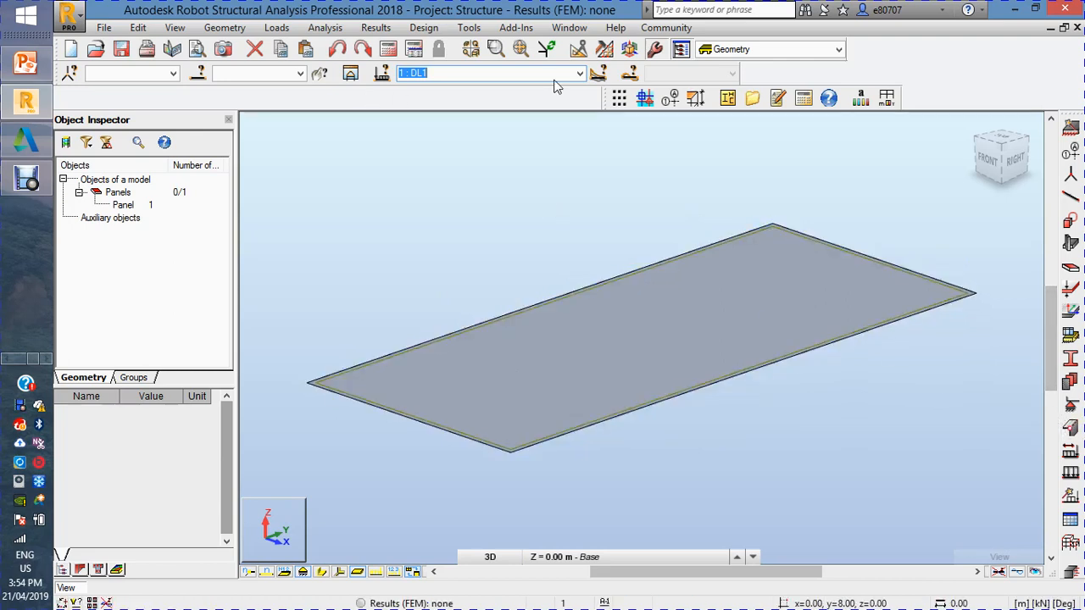
left_click(596, 74)
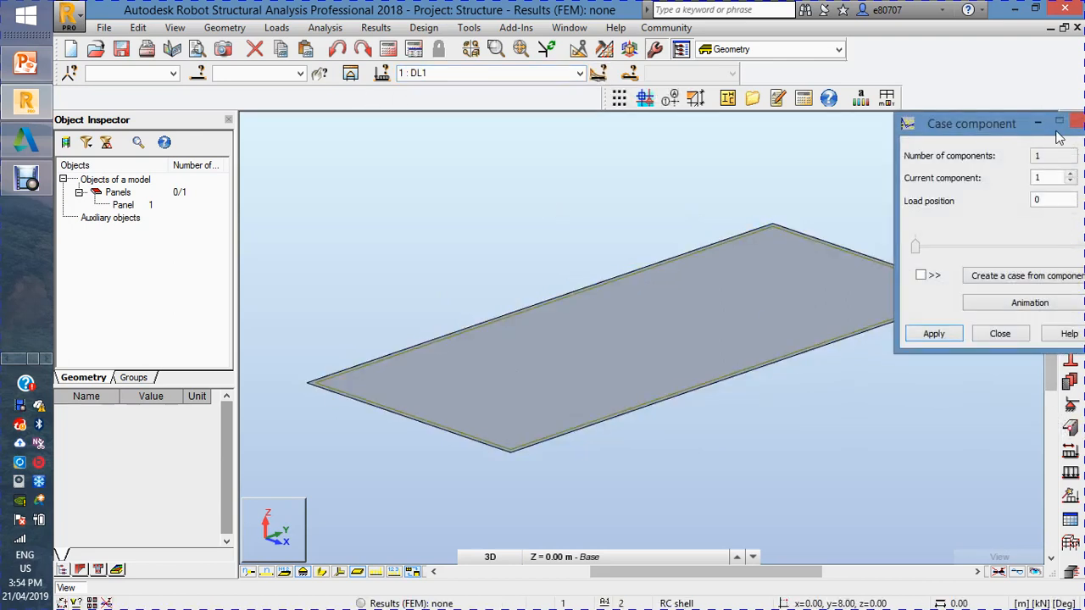
left_click_drag(914, 134, 892, 135)
left_click(1000, 124)
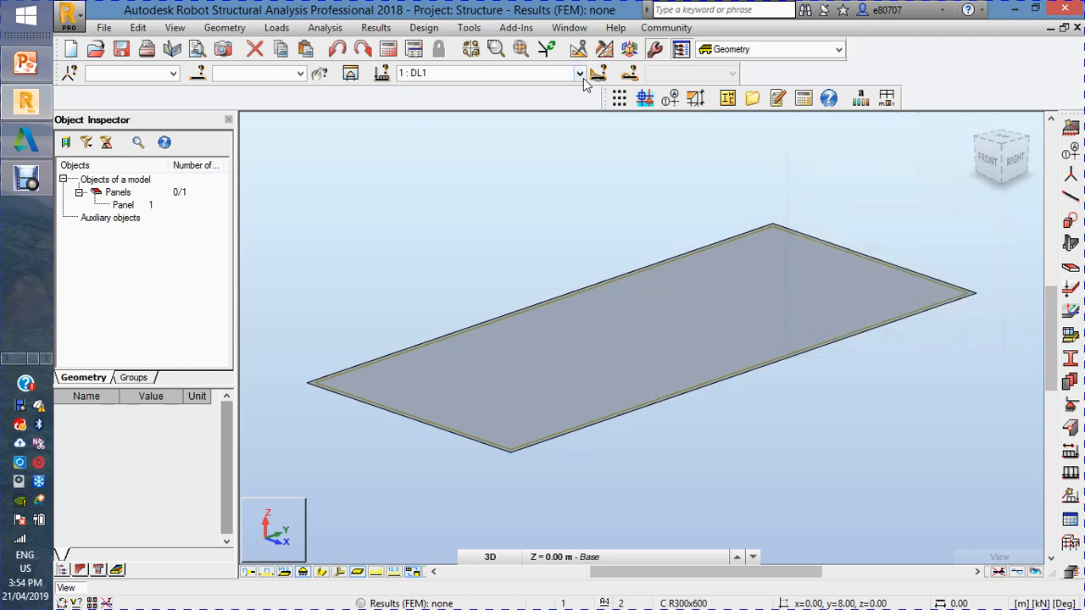
Step: Apply a uniform planar load of -4 kPa in Z to Panel 1 under load case LL1 and display its value
left_click(580, 73)
left_click(491, 100)
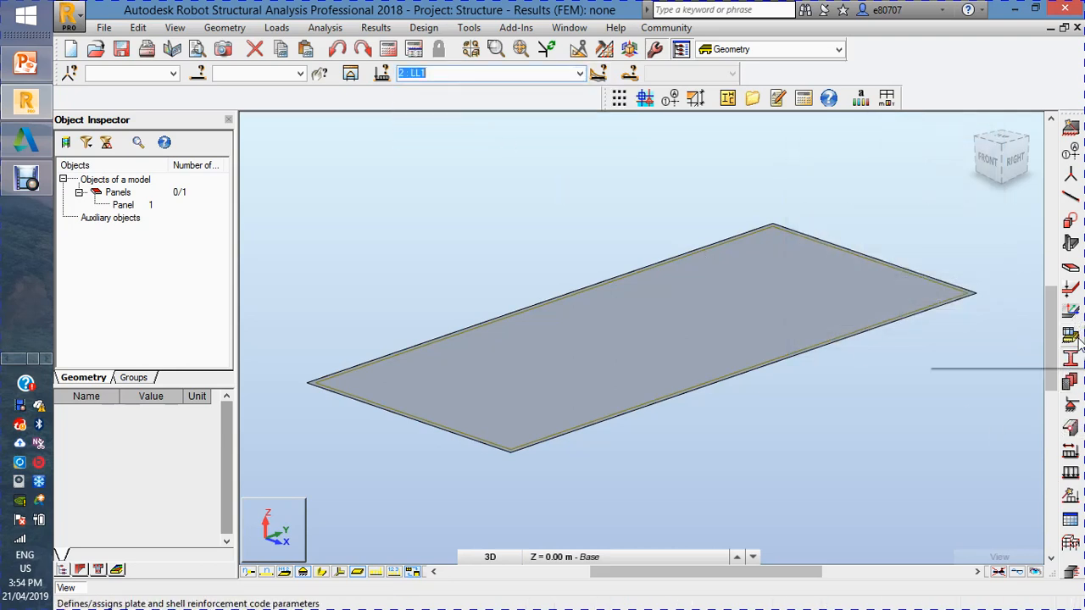
left_click(1072, 472)
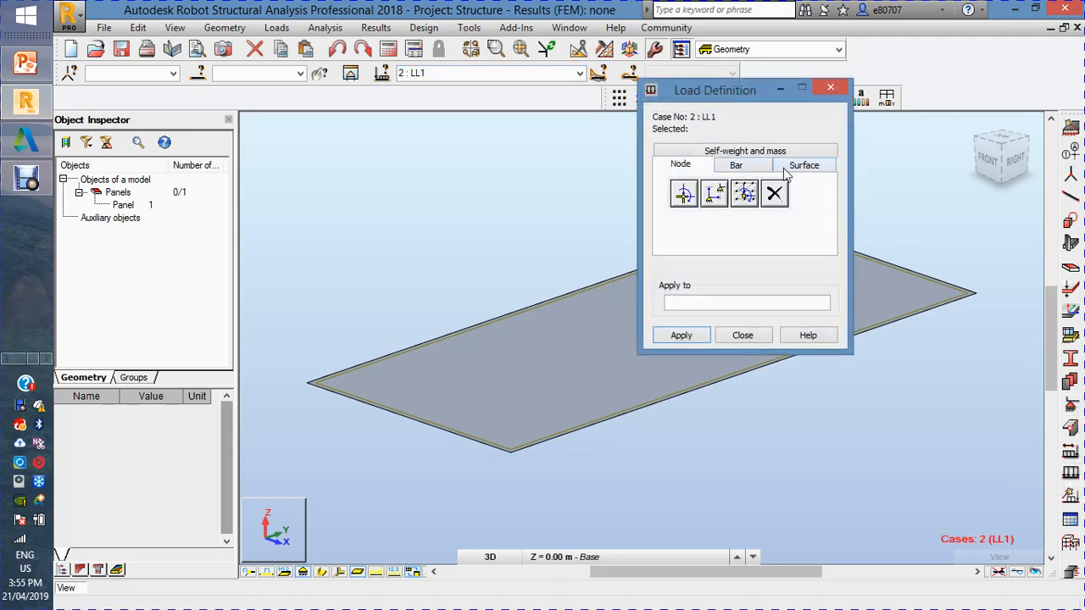
left_click(805, 165)
left_click(684, 194)
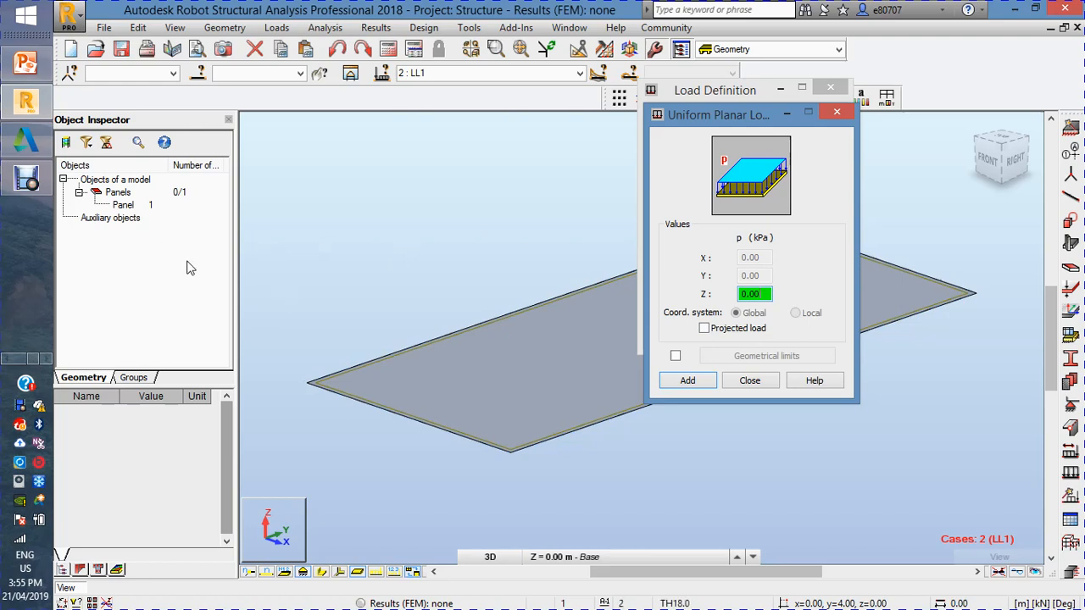
left_click(120, 206)
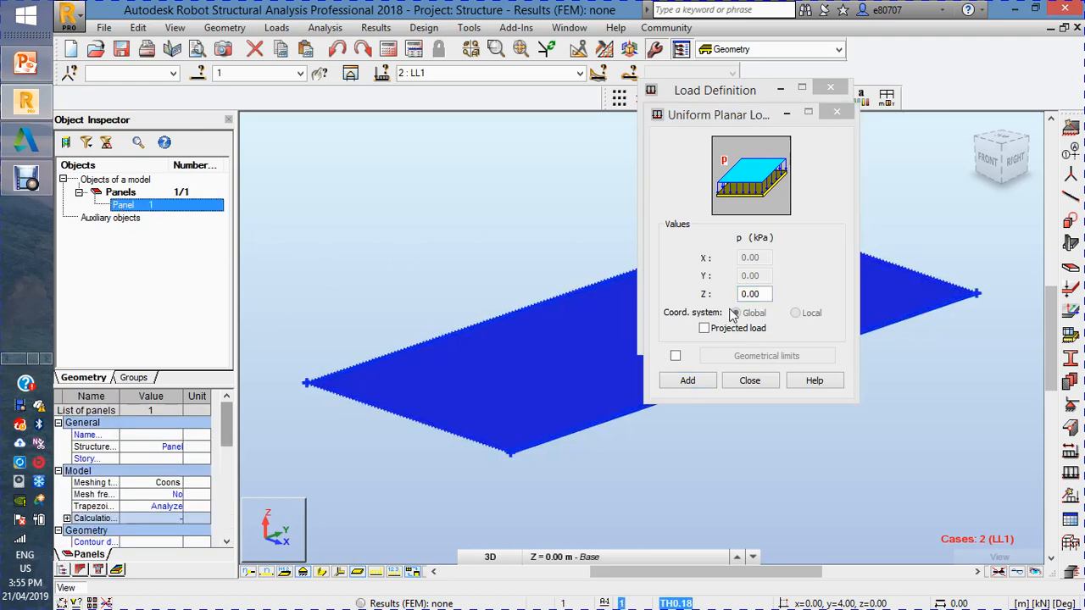
left_click_drag(762, 294, 661, 294)
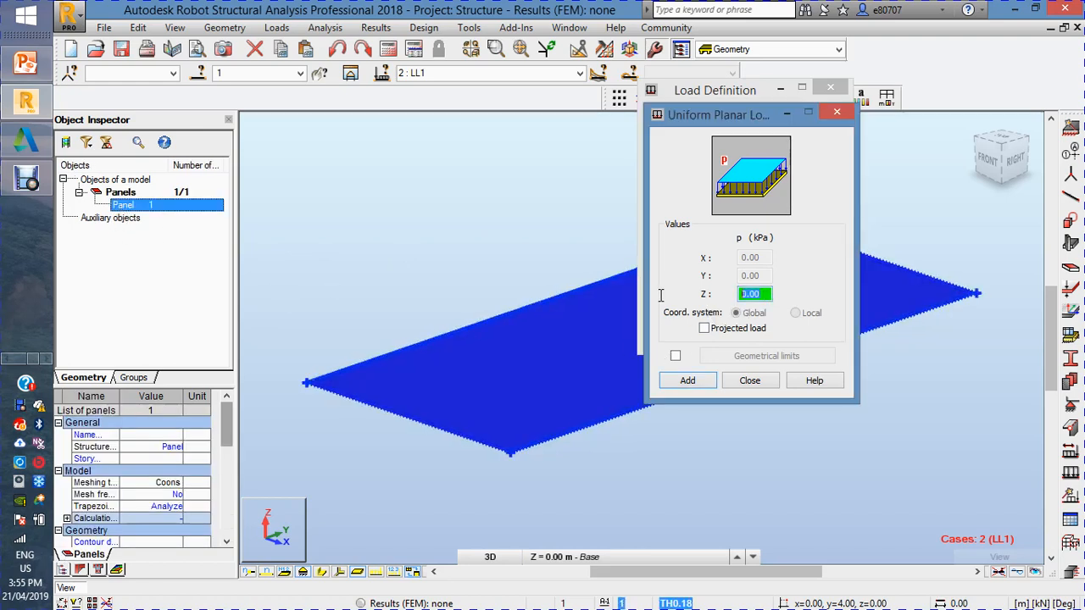
type("-4")
left_click(687, 382)
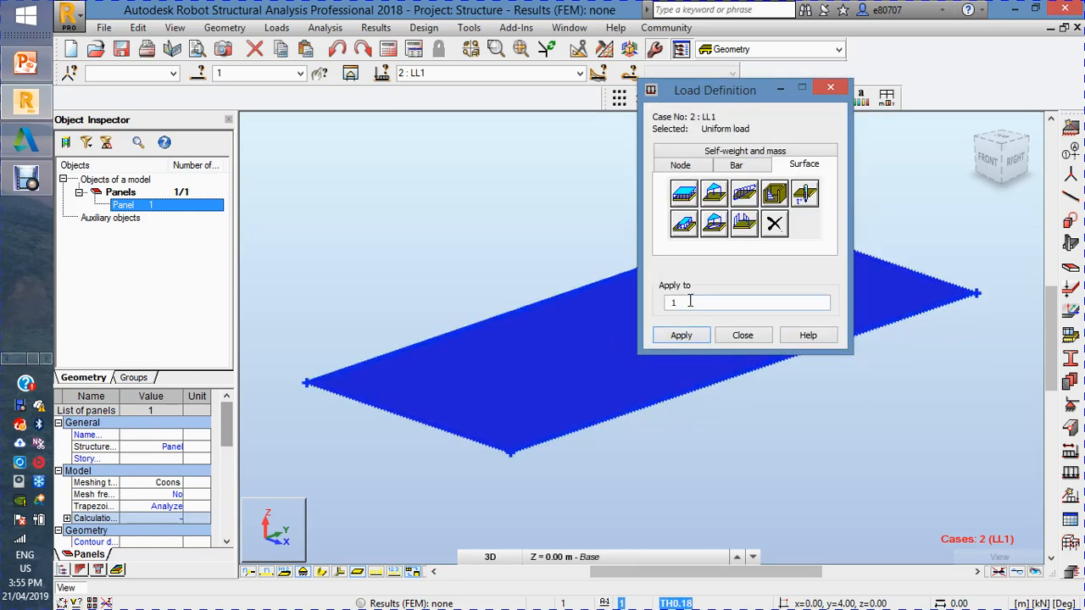
left_click(681, 336)
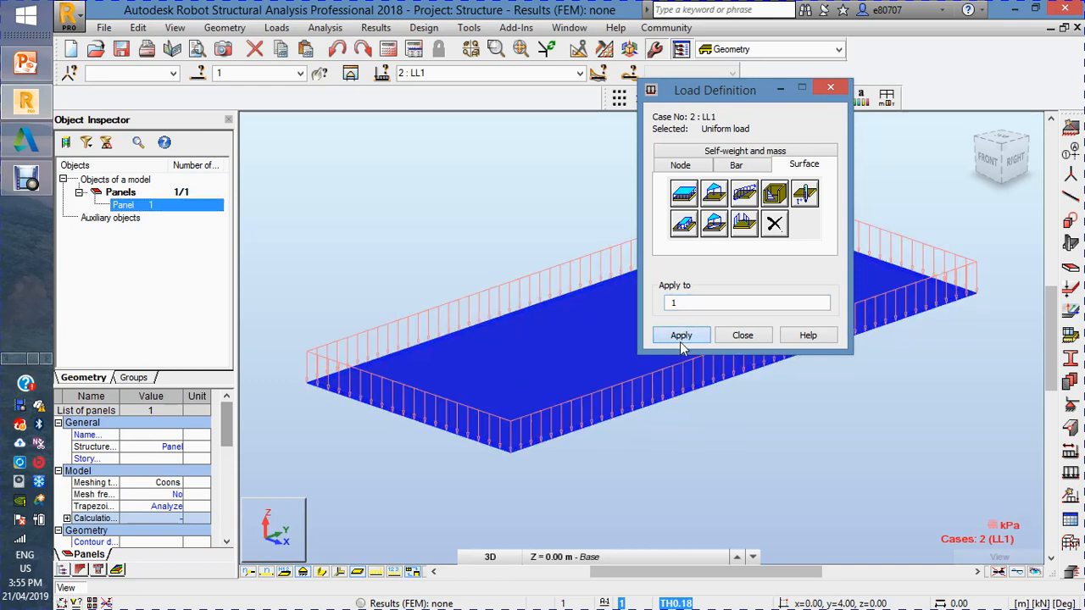
left_click(743, 336)
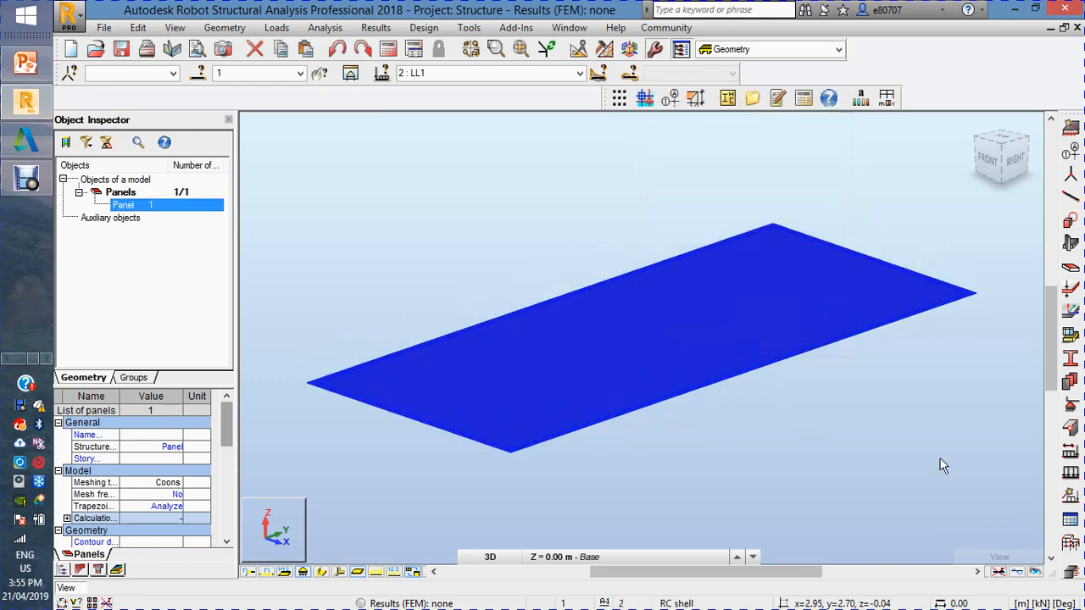
left_click(375, 572)
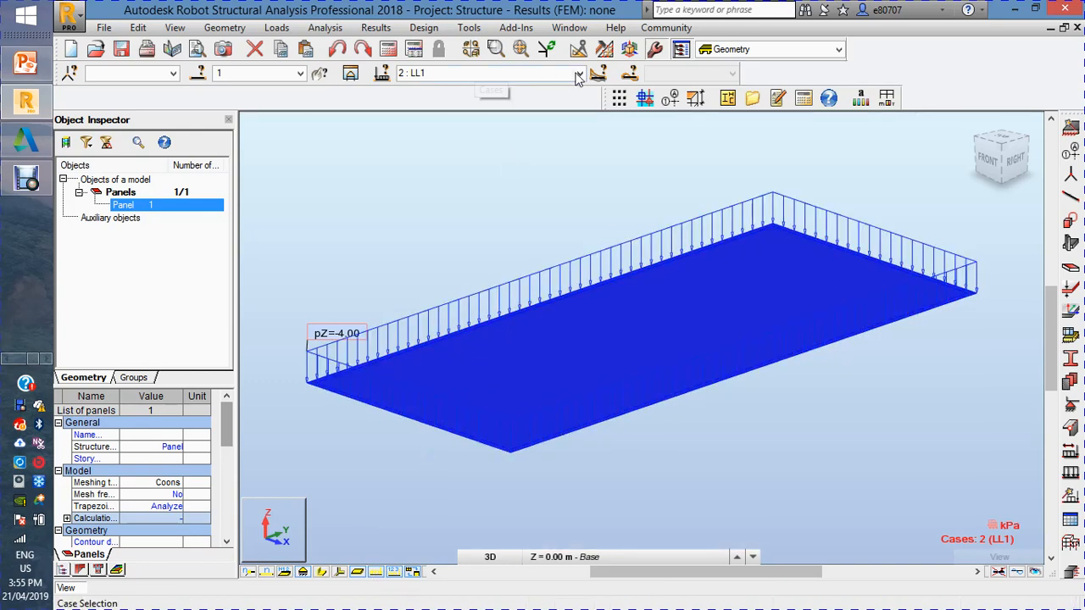
Step: Apply a uniform planar load of -5 kPa in Z to Panel 1 under load case ACC1
left_click(487, 74)
left_click(475, 111)
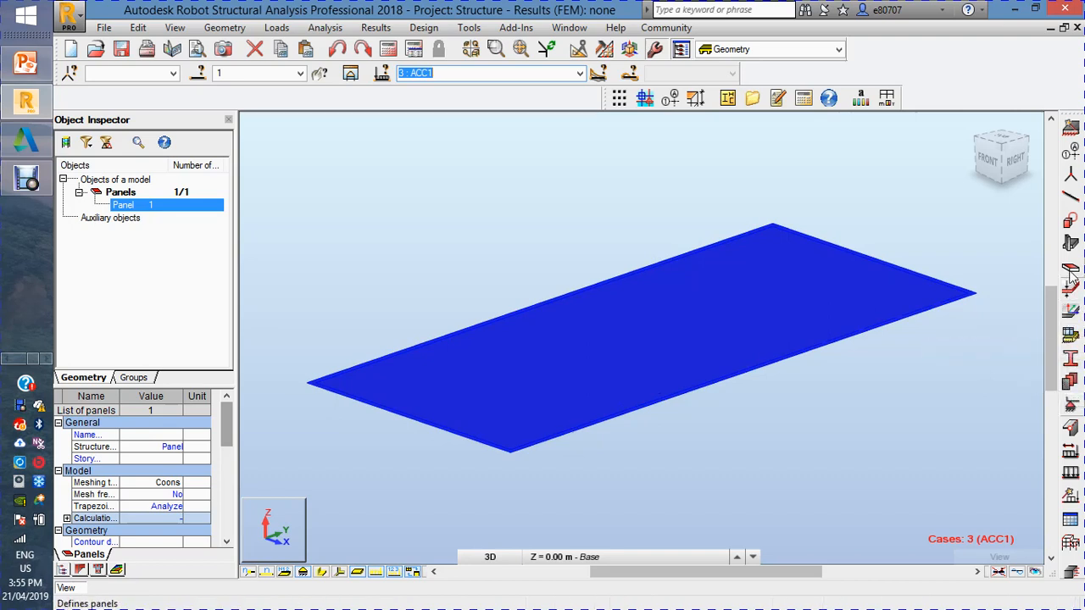
left_click(1072, 472)
left_click(802, 167)
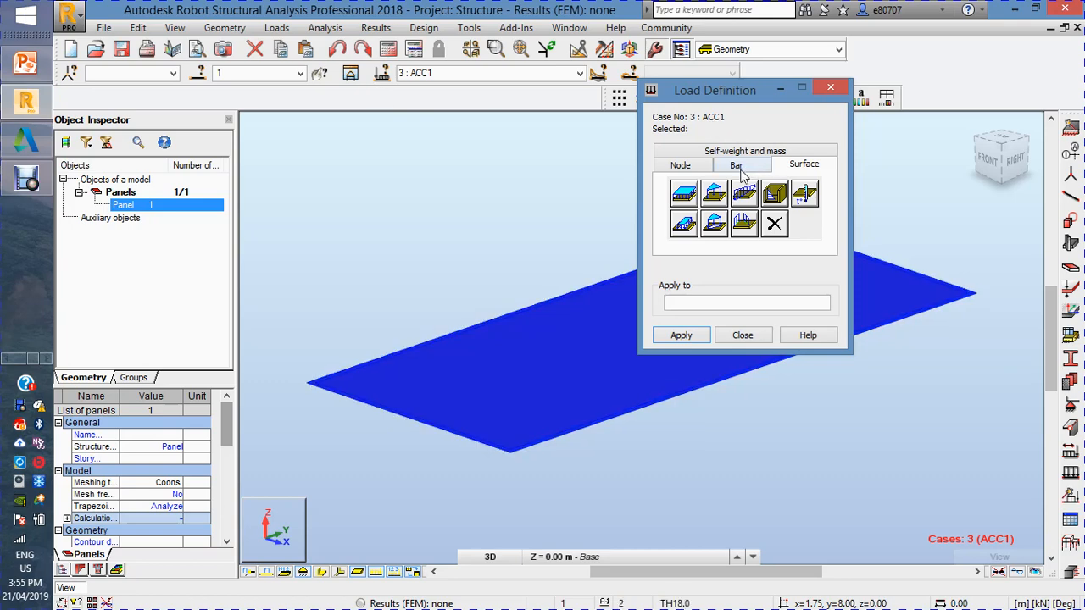
left_click(692, 195)
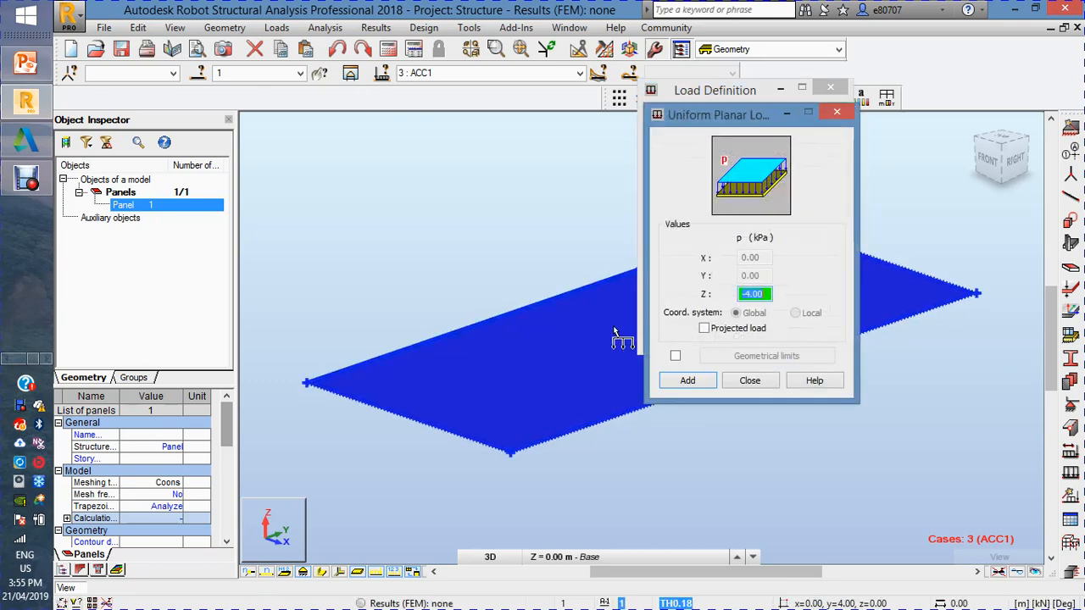
left_click(577, 351)
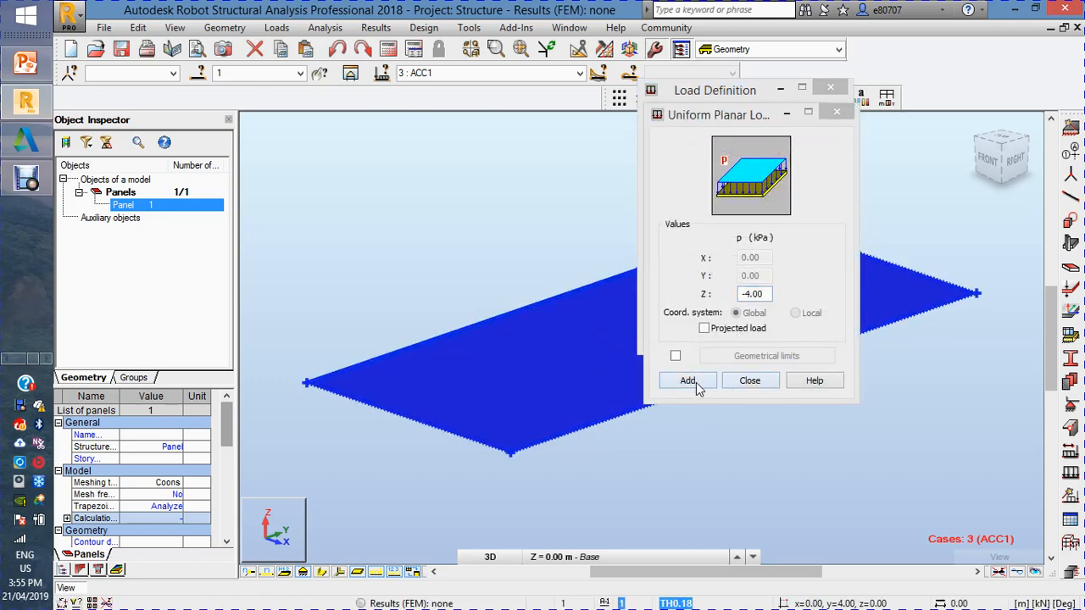
left_click(750, 293)
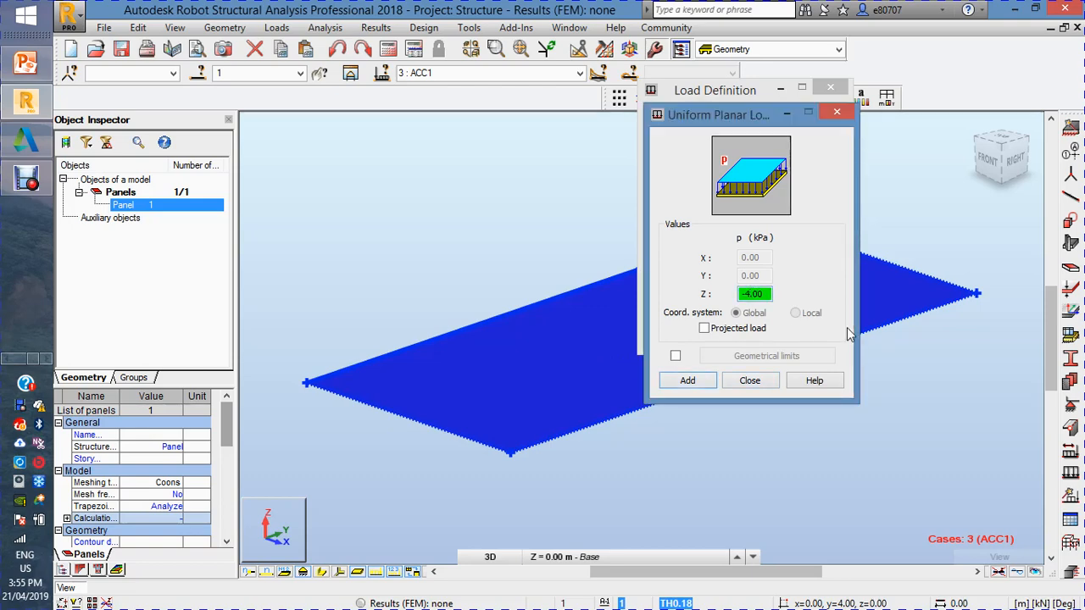
left_click(688, 380)
left_click(557, 372)
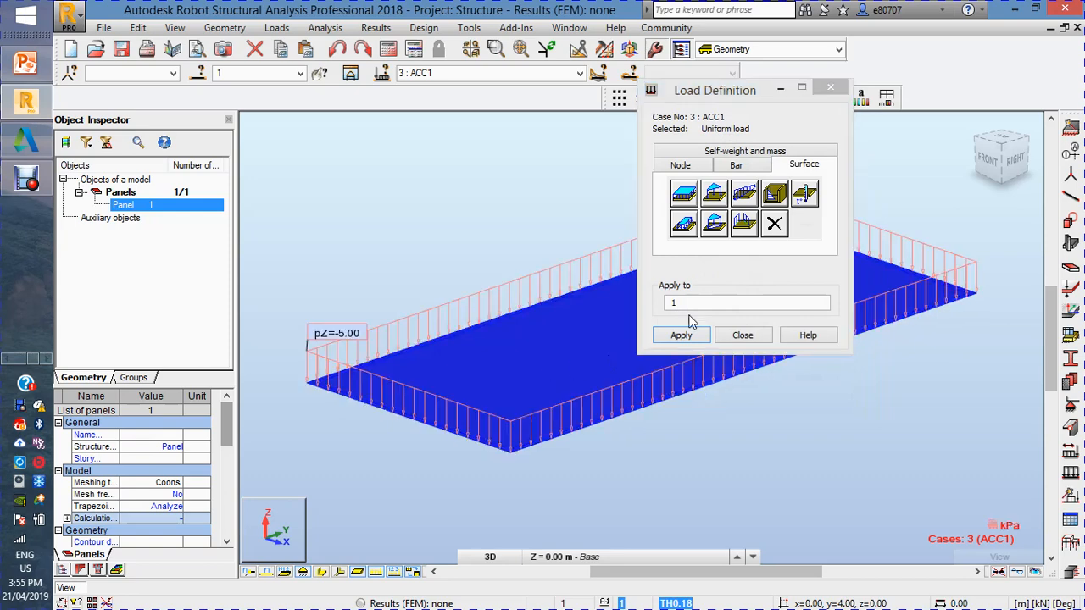
left_click(701, 304)
left_click(683, 336)
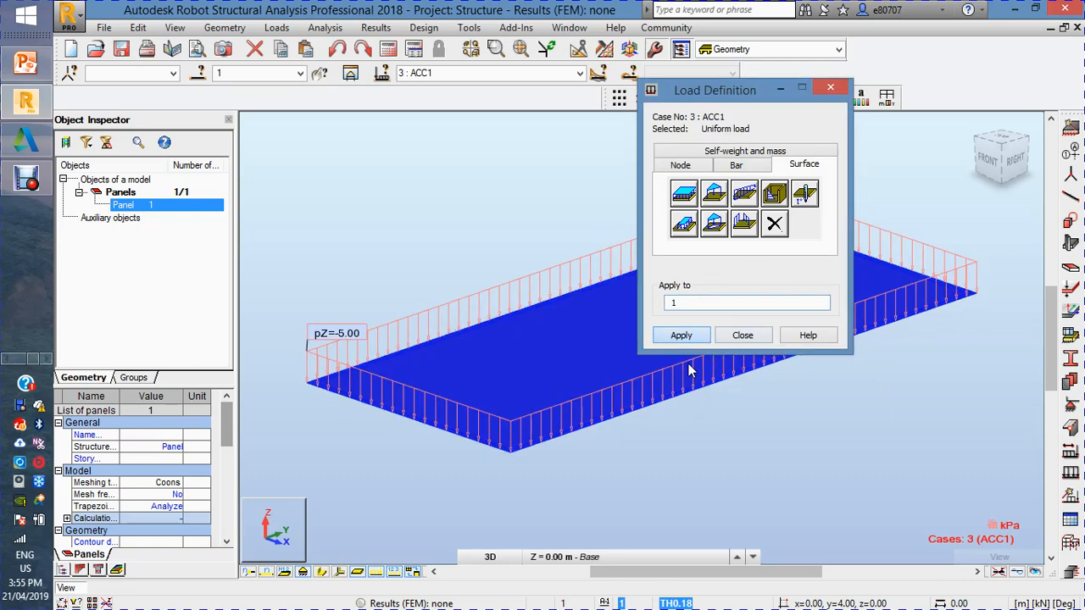
left_click(743, 335)
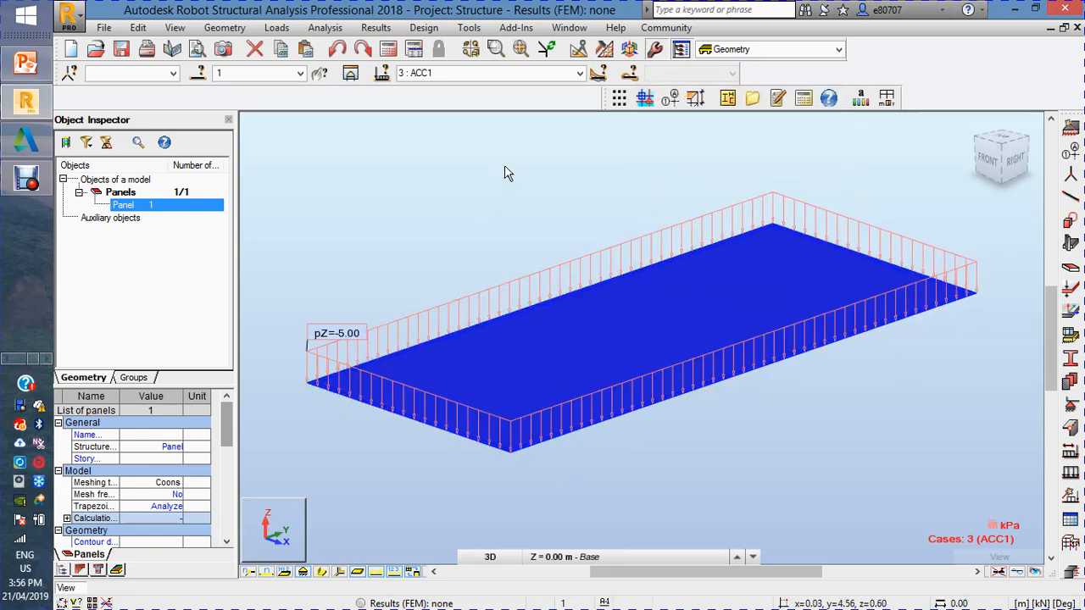
Step: Switch to load case DL1 and run the static analysis of the slab
left_click(577, 75)
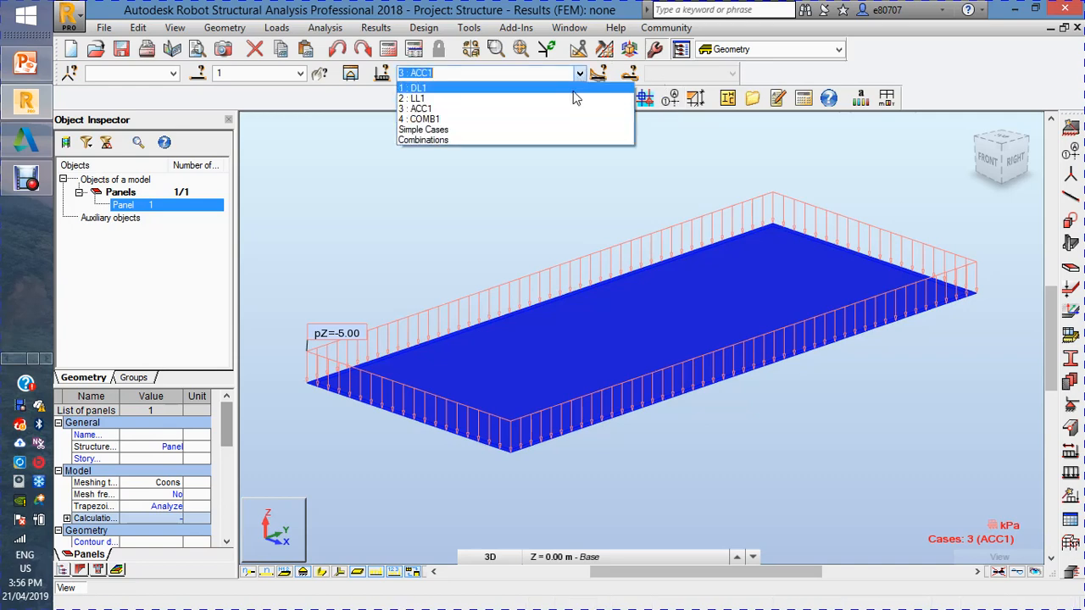
left_click(459, 91)
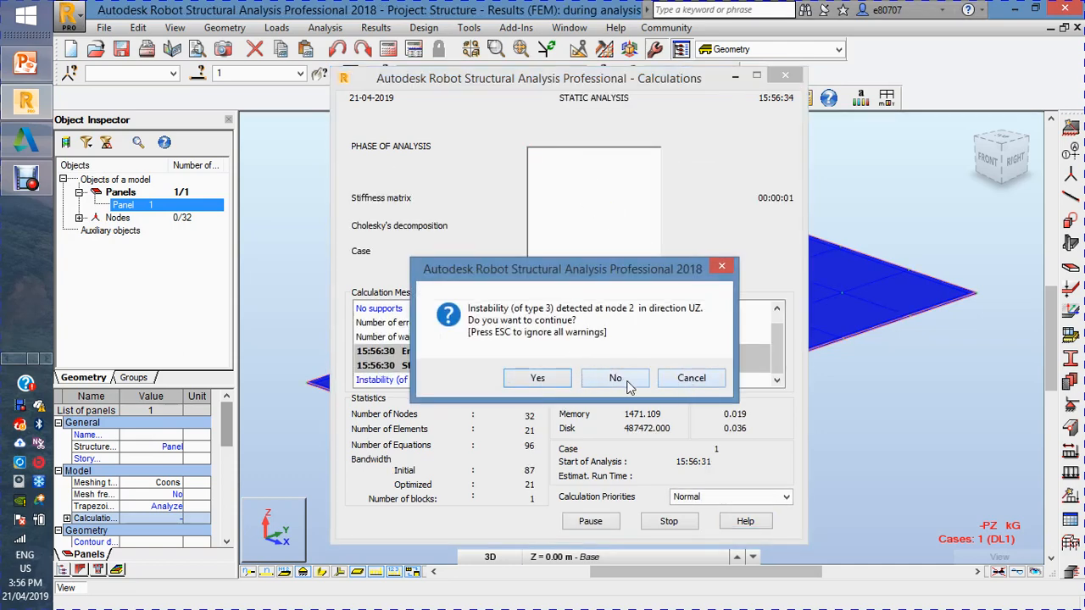
Step: Decline to continue the running analysis, close the calculation messages and clear the panel selection
left_click(628, 383)
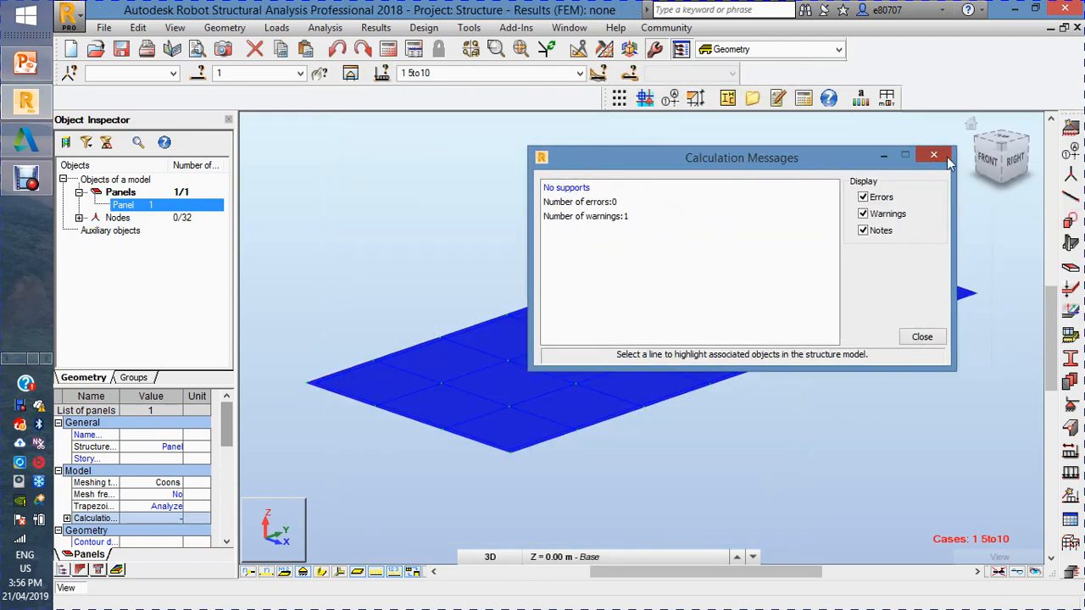
left_click(947, 158)
left_click(365, 249)
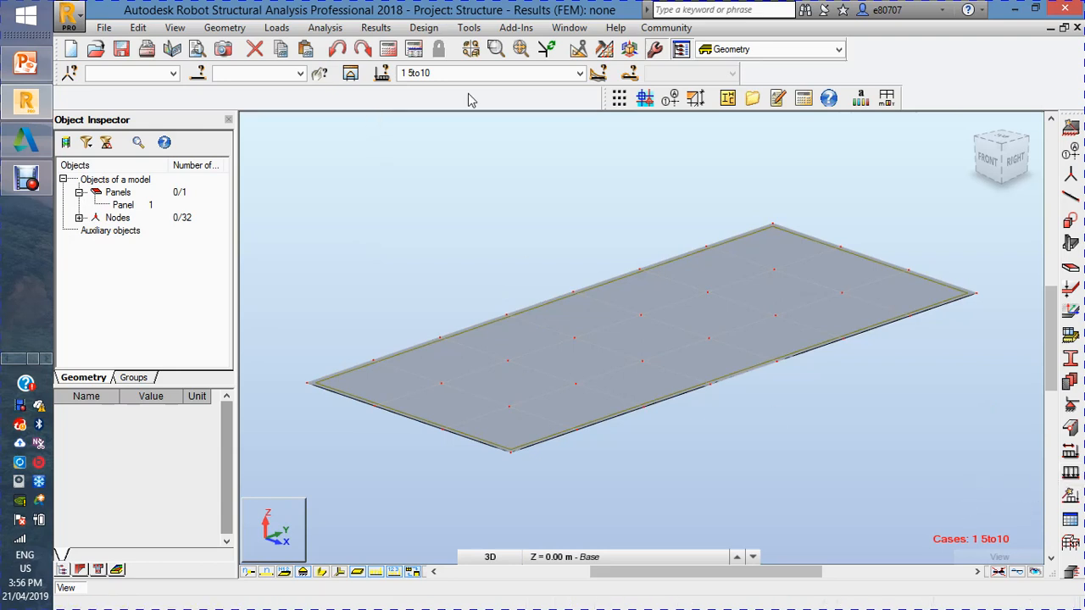
Step: Make DL1 the active load case again from the available cases and combinations
left_click(580, 74)
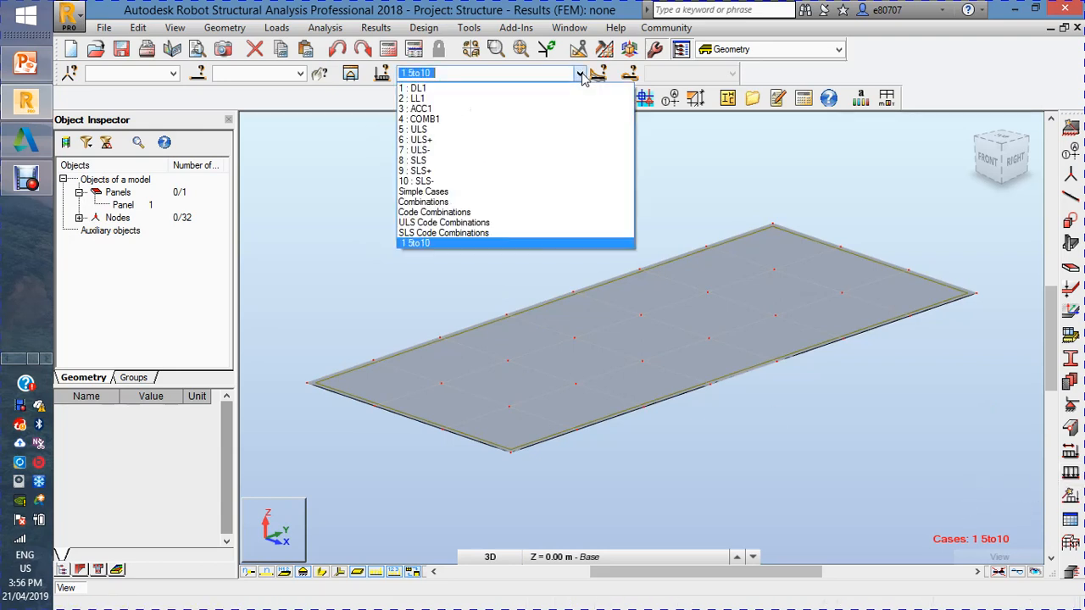
left_click(581, 75)
left_click(581, 75)
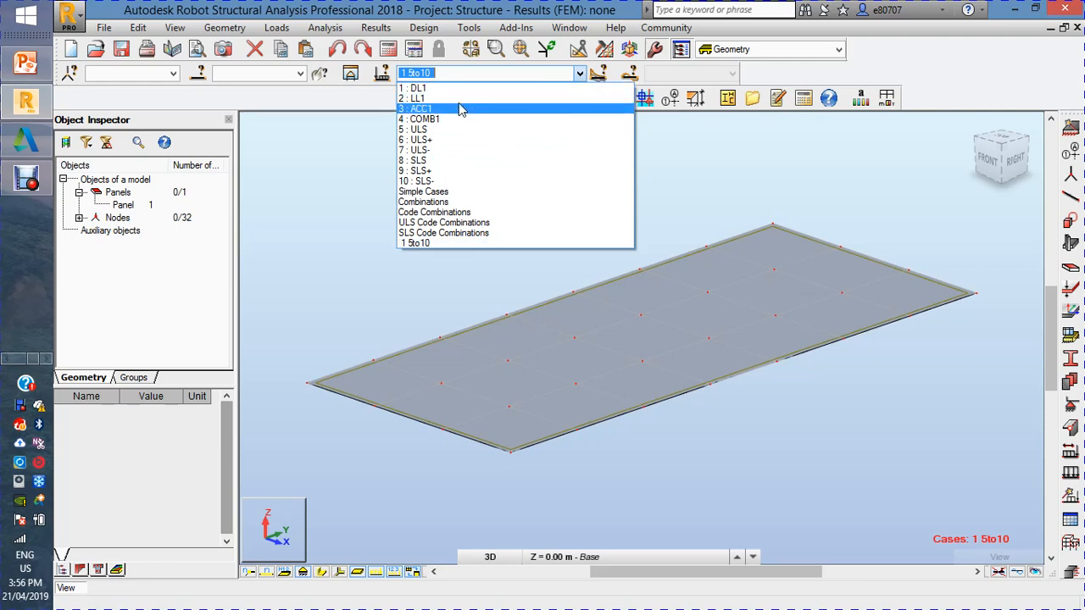
left_click(420, 88)
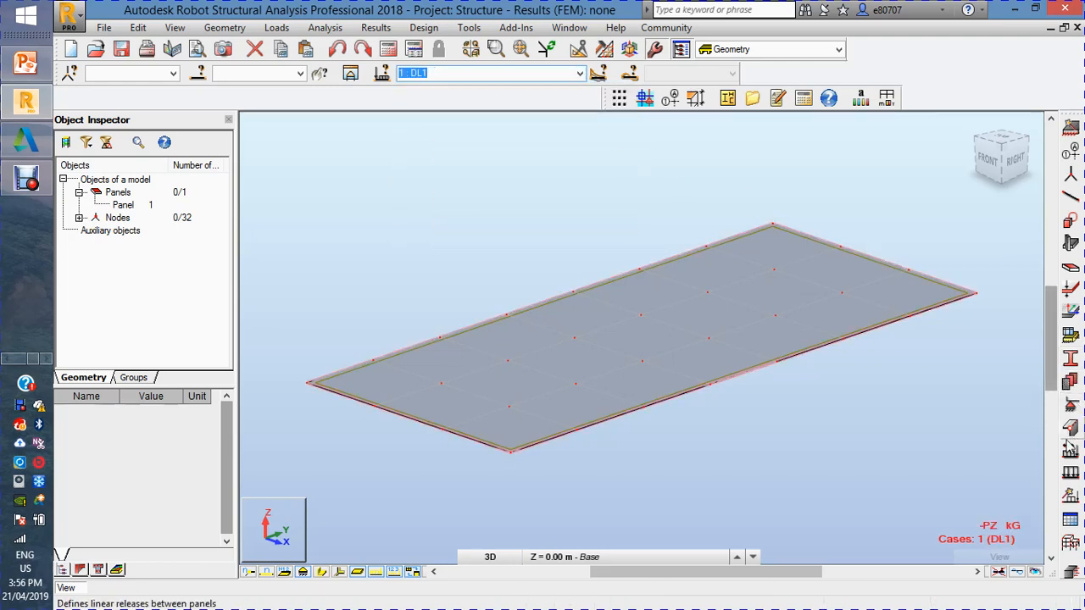
Step: Assign the Fixed linear support to all four edges of the slab panel and close the supports settings
left_click(1077, 410)
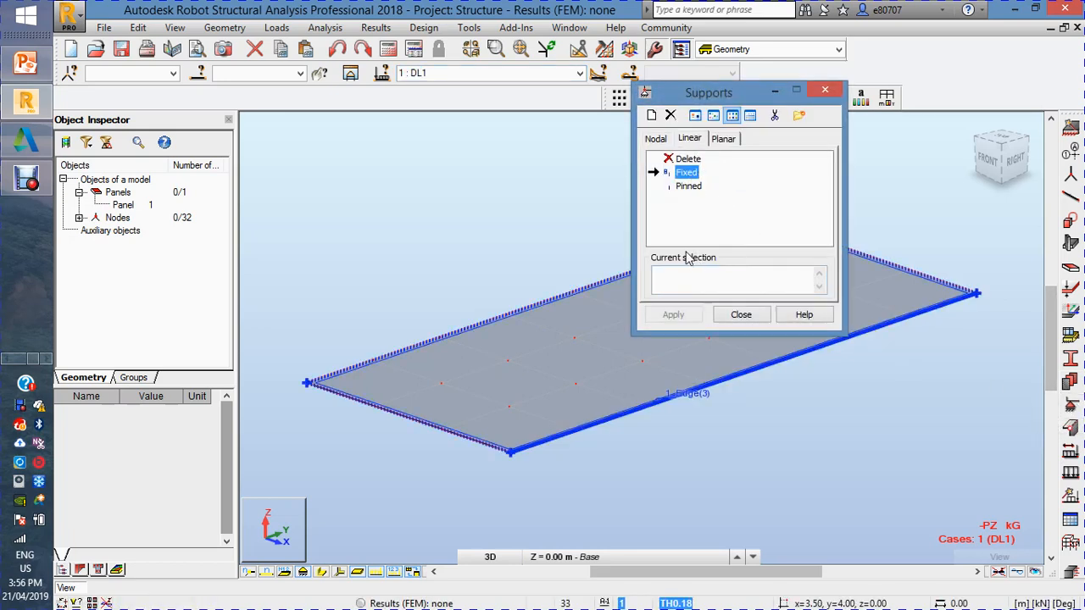
left_click(702, 391)
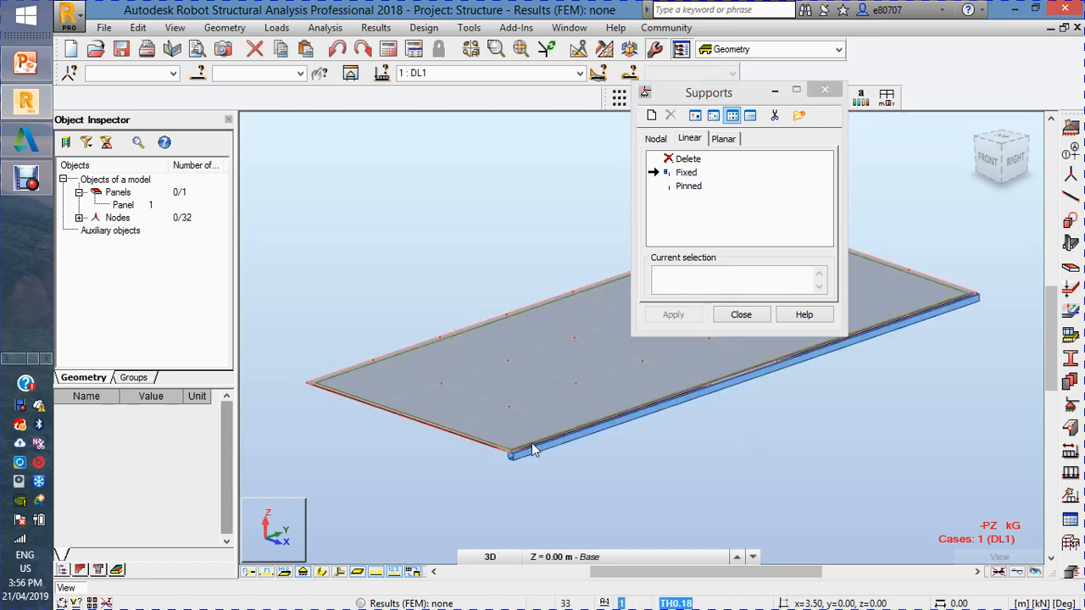
left_click(496, 448)
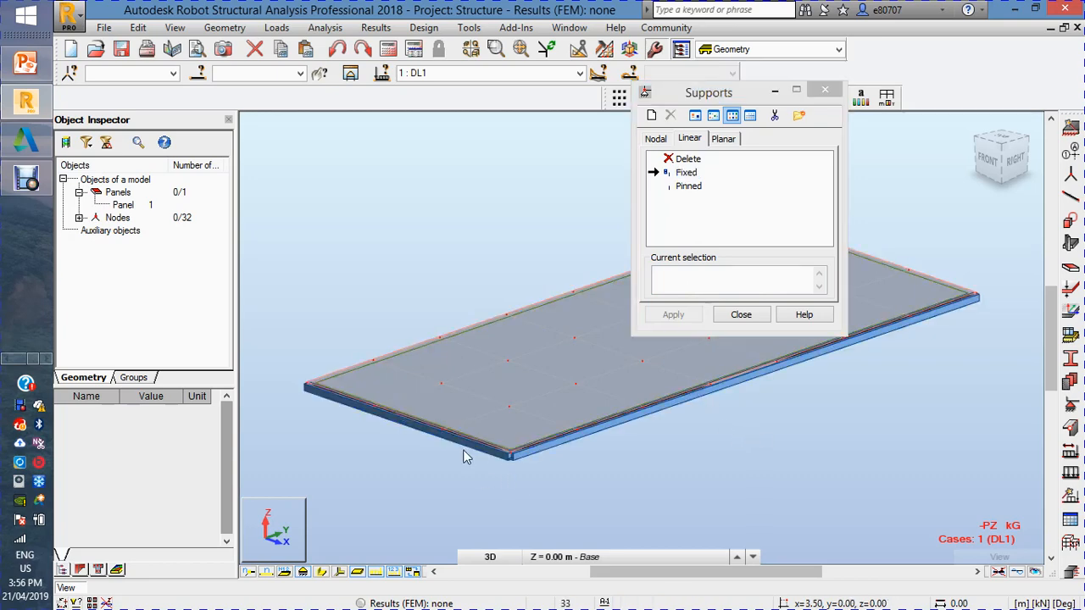
left_click(420, 342)
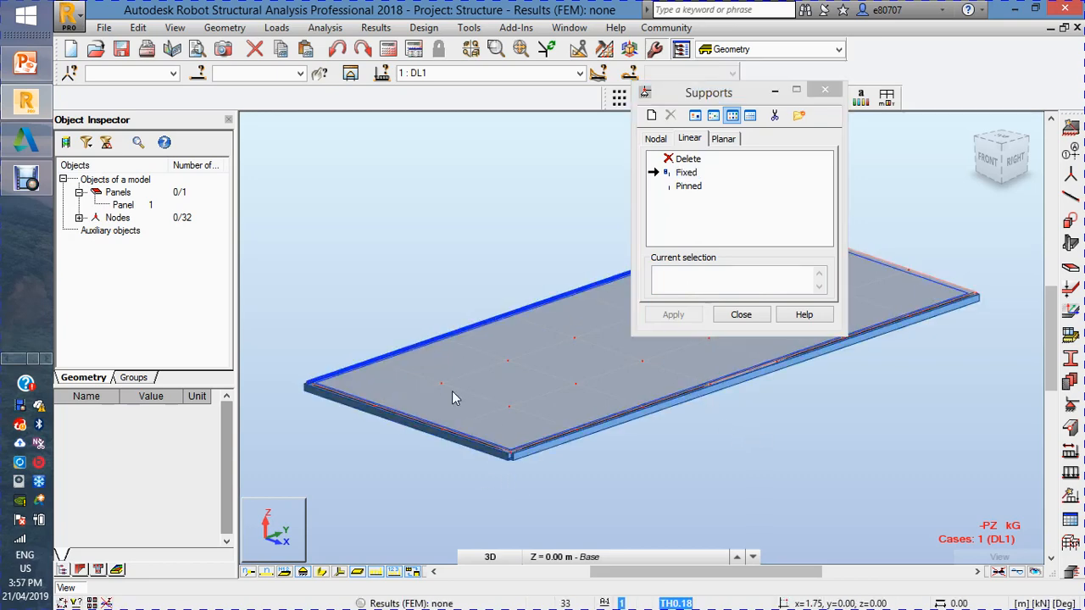
left_click(916, 273)
left_click(698, 280)
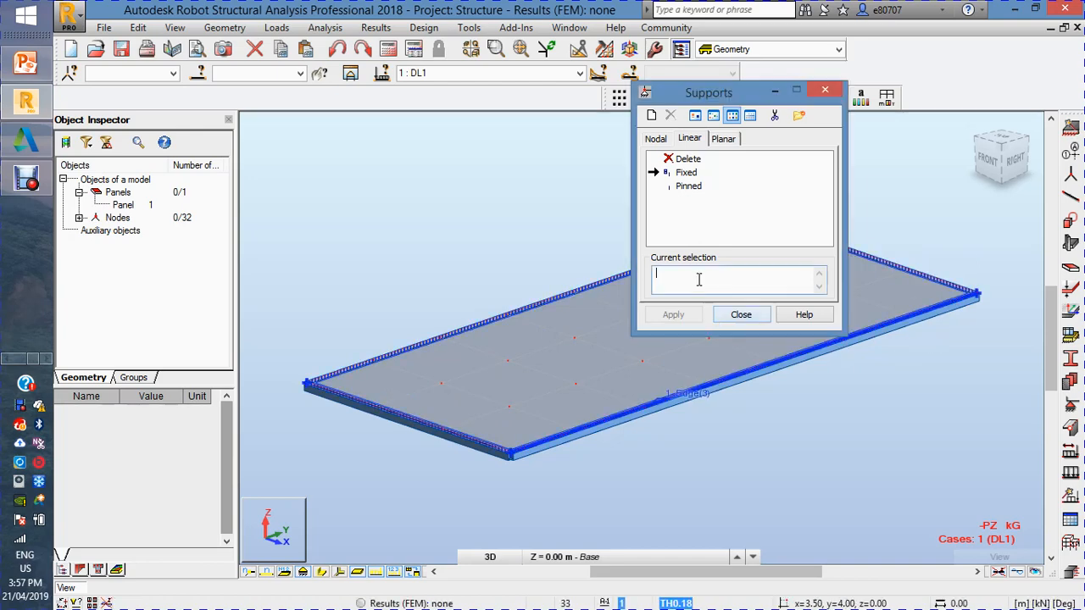
left_click(745, 316)
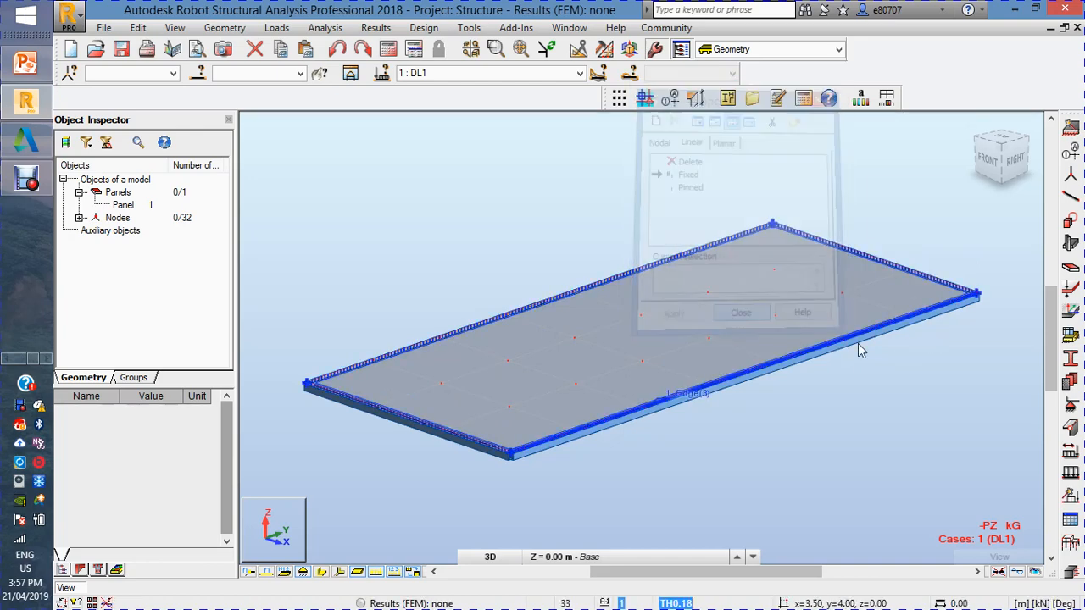
Step: Orbit the model to view the supported slab edges and rerun the structural analysis
right_click(901, 196)
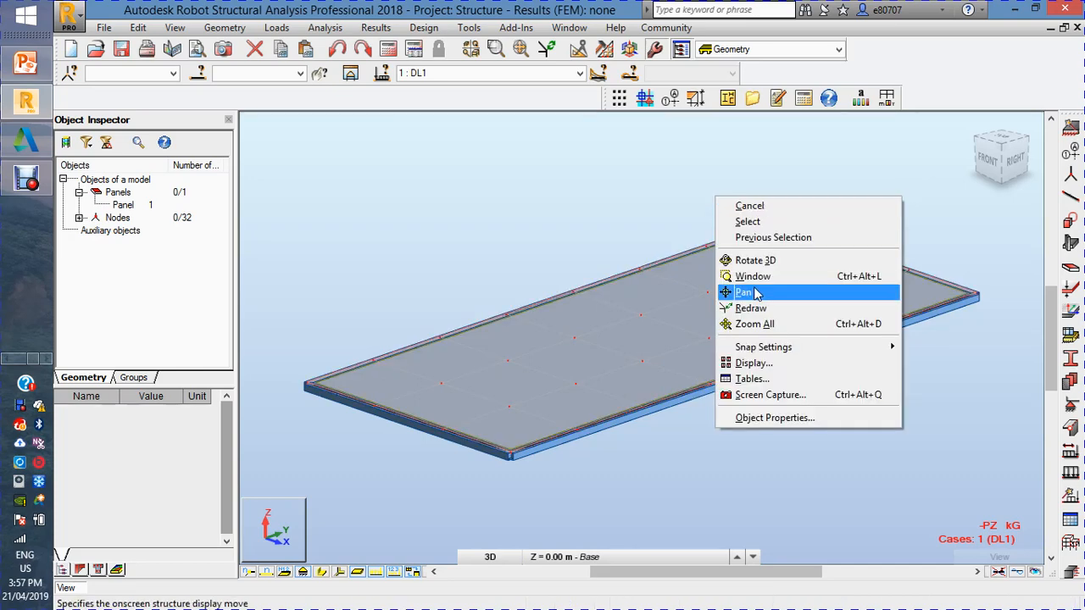
left_click(754, 260)
left_click_drag(695, 265, 882, 262)
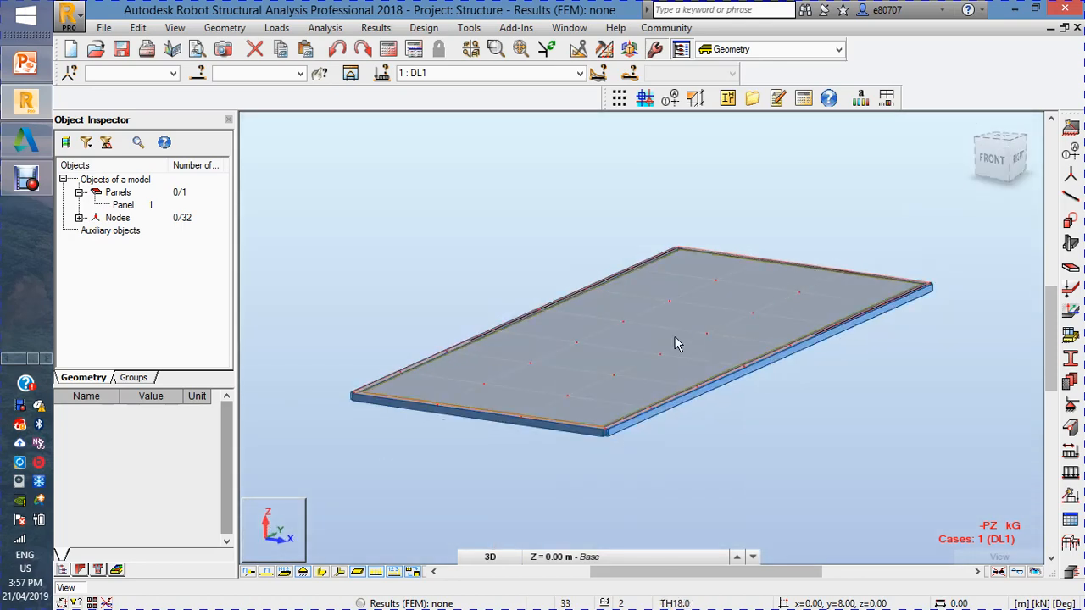
scroll(676, 344, "up", 3)
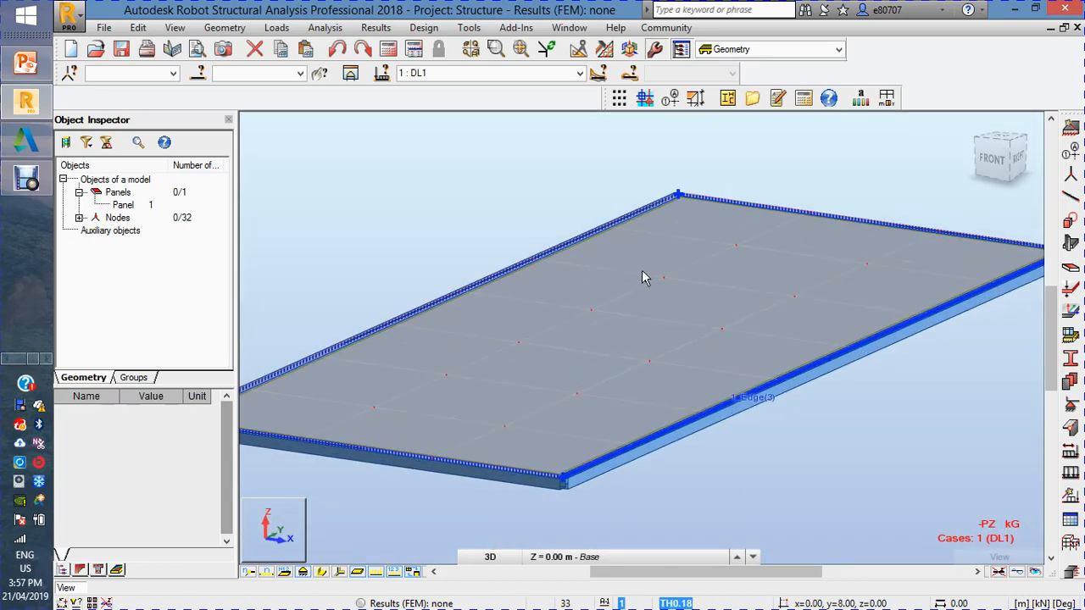
left_click(388, 49)
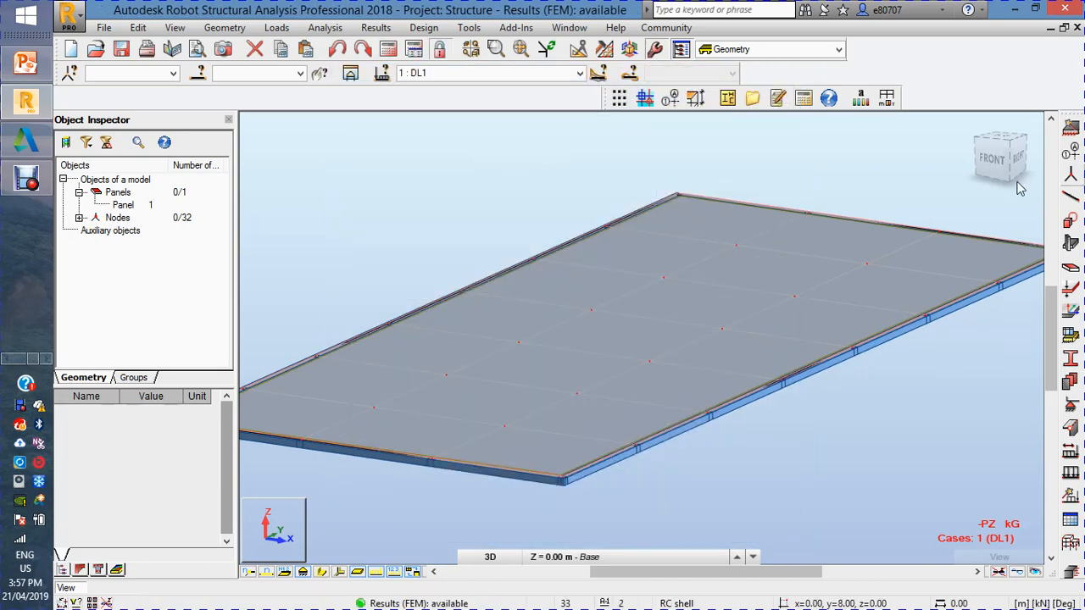
Step: Switch to the results diagrams layout, make COMB1 the active case and look through the reactions table
left_click(579, 74)
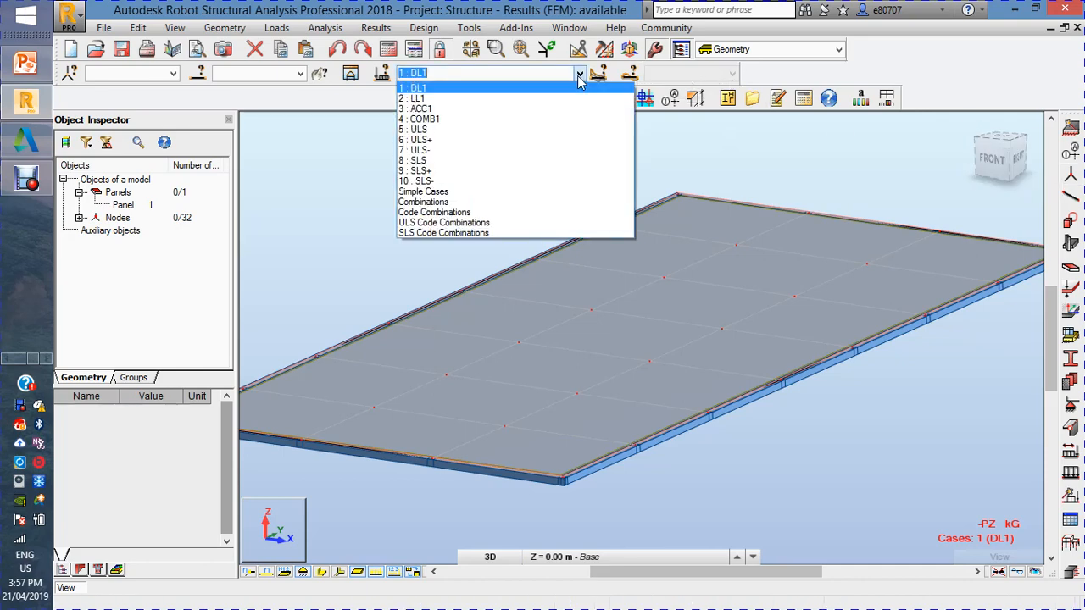
left_click(439, 119)
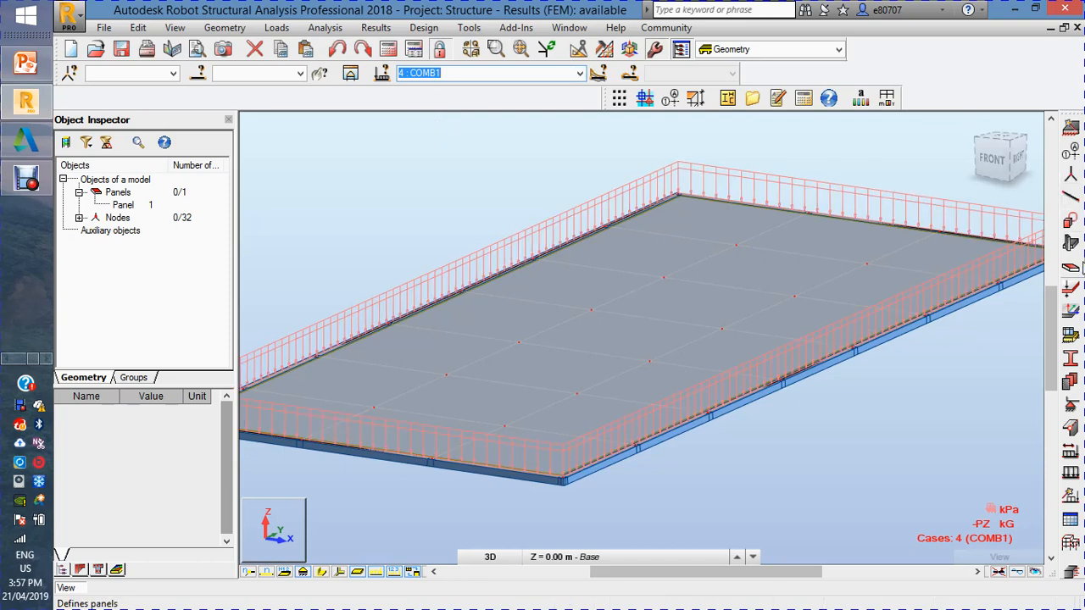
left_click(838, 49)
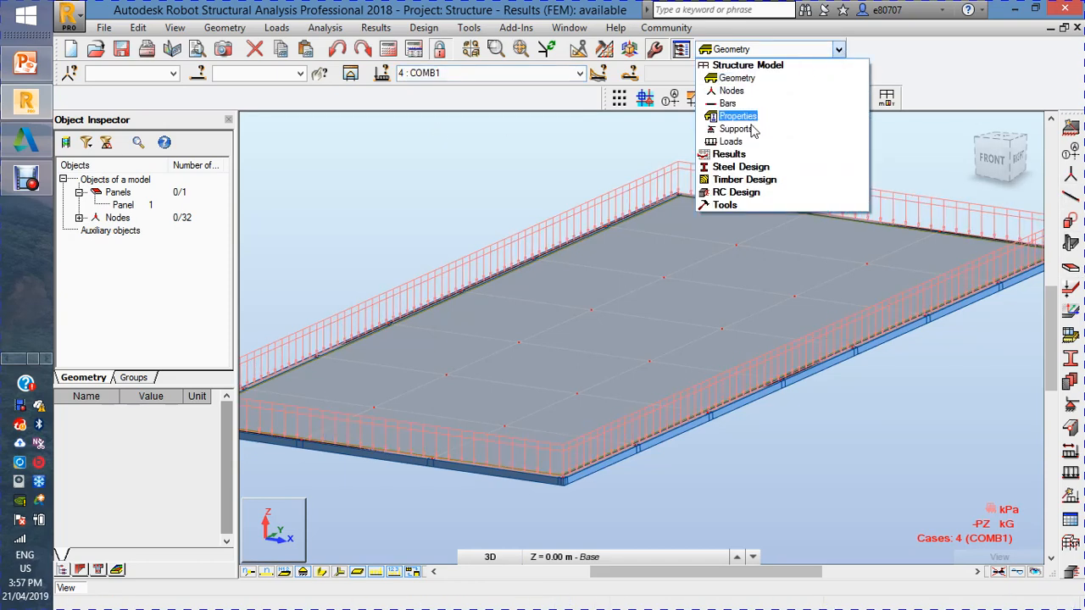
left_click(743, 154)
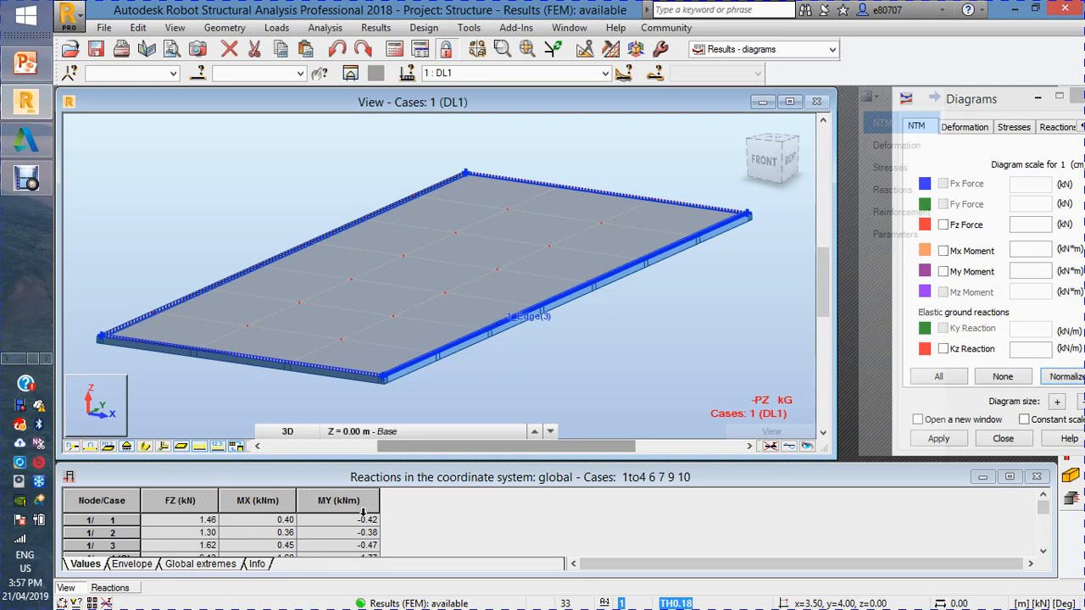
left_click(602, 74)
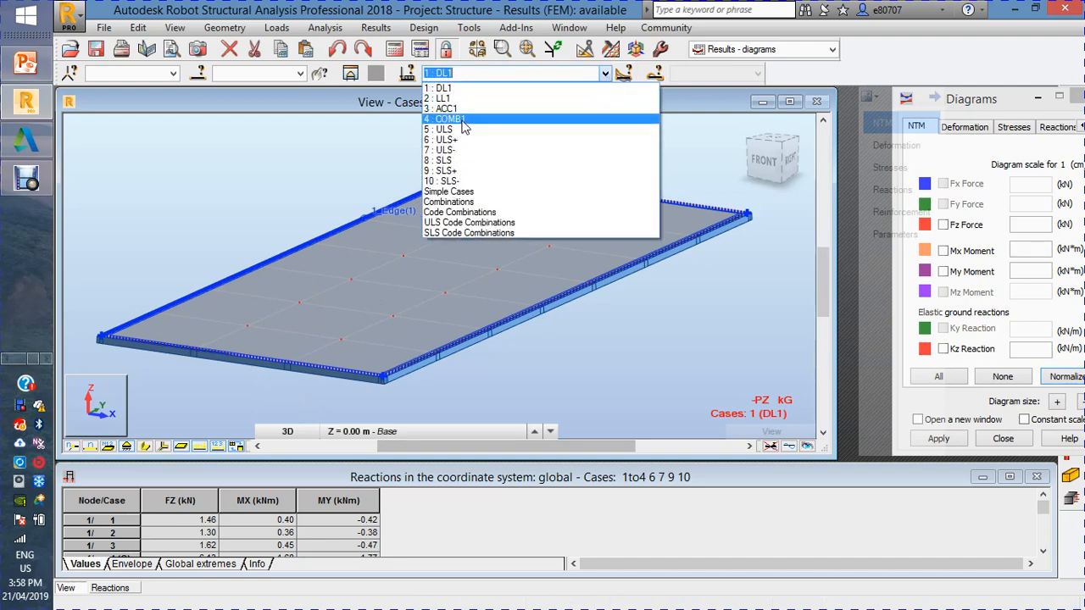
left_click(475, 120)
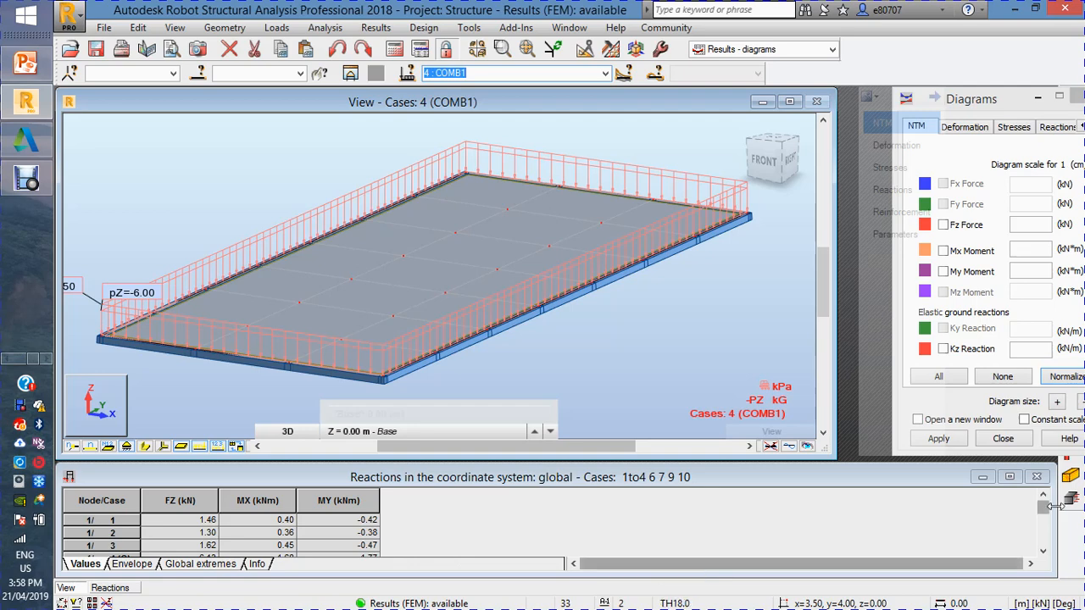
left_click(1044, 557)
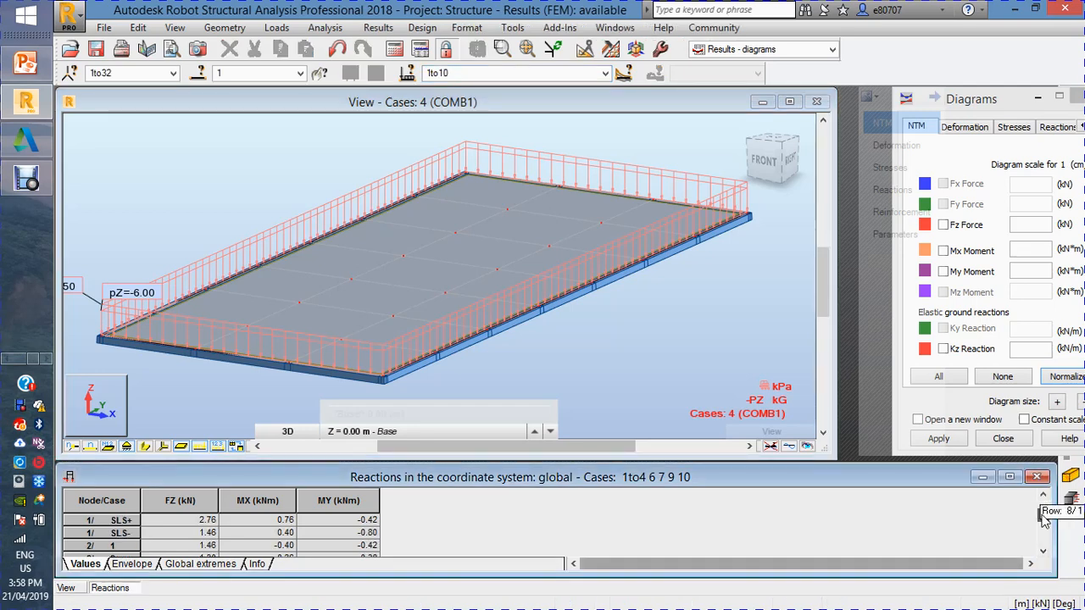
mouse_move(1045, 513)
left_mouse_down()
mouse_move(1044, 525)
mouse_move(1045, 499)
left_mouse_up()
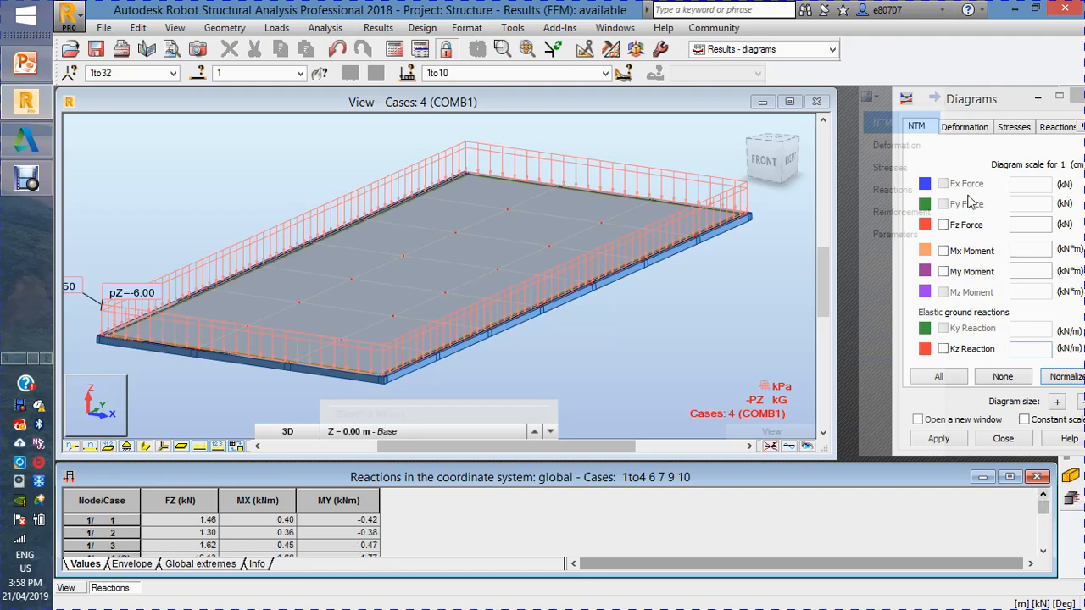
Step: Set the diagram parameters to label descriptions and filled diagrams
left_click(1053, 126)
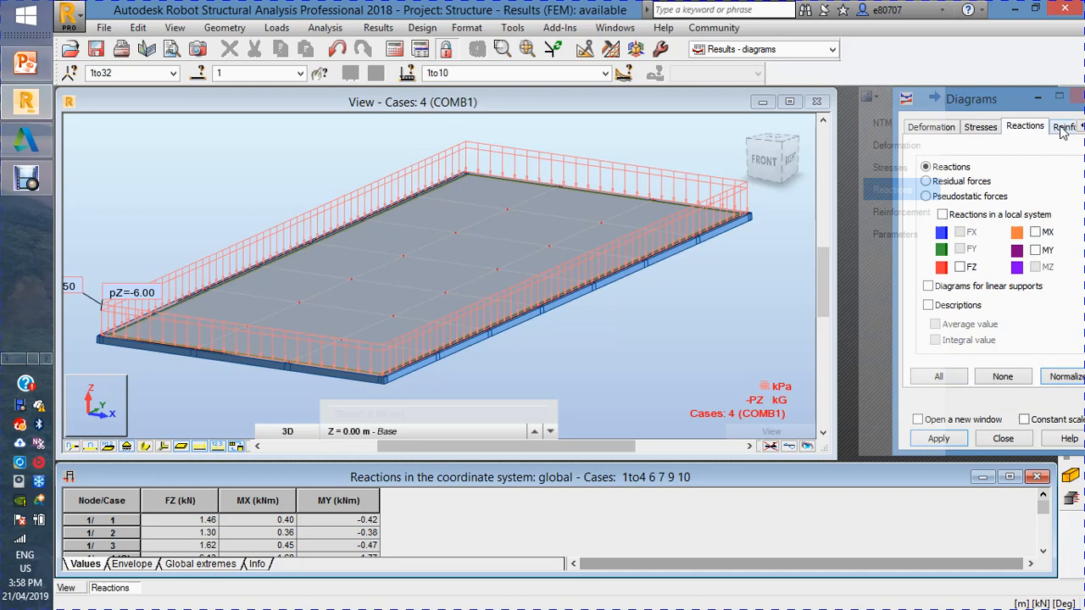
left_click(1064, 128)
left_click(1067, 128)
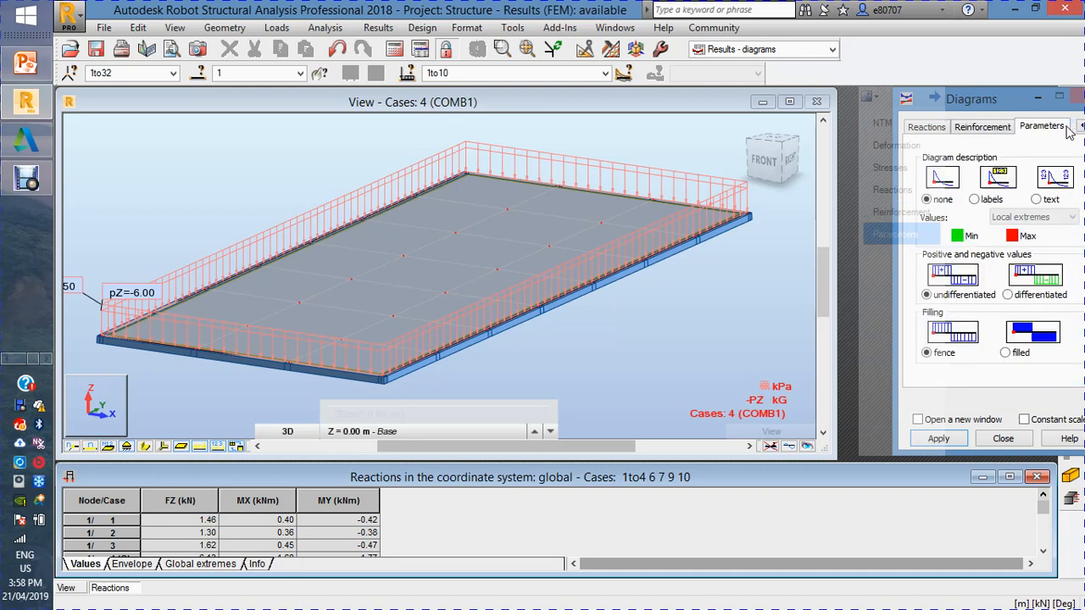
left_click(992, 199)
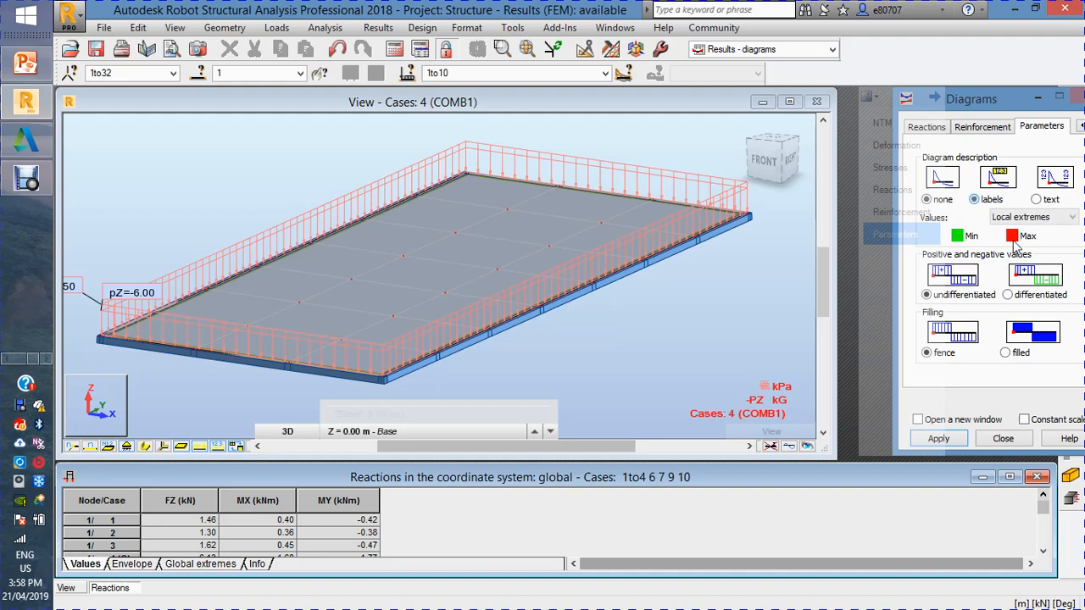
left_click(1018, 354)
Step: Display all available NTM diagrams for COMB1: Fz force, Mx and My moments and Kz reaction
mouse_move(938, 138)
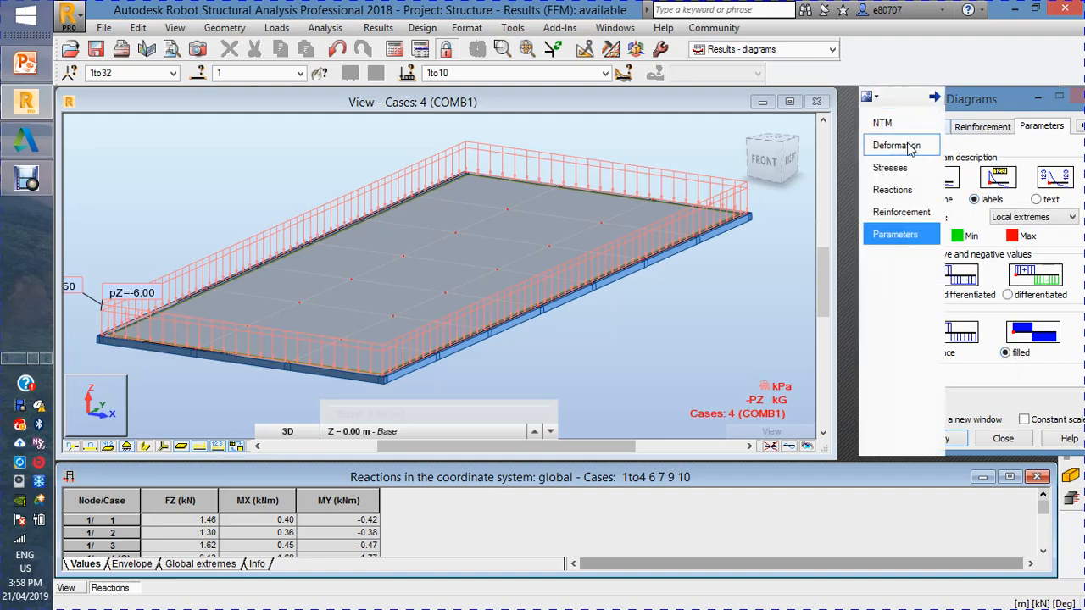
left_click(911, 149)
left_click(885, 123)
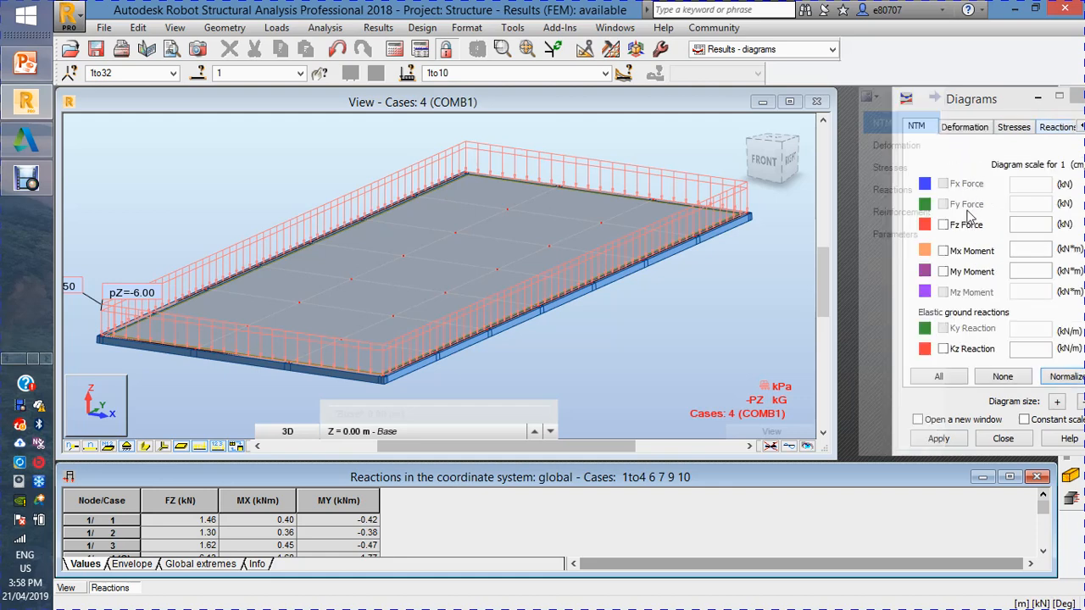
left_click(939, 376)
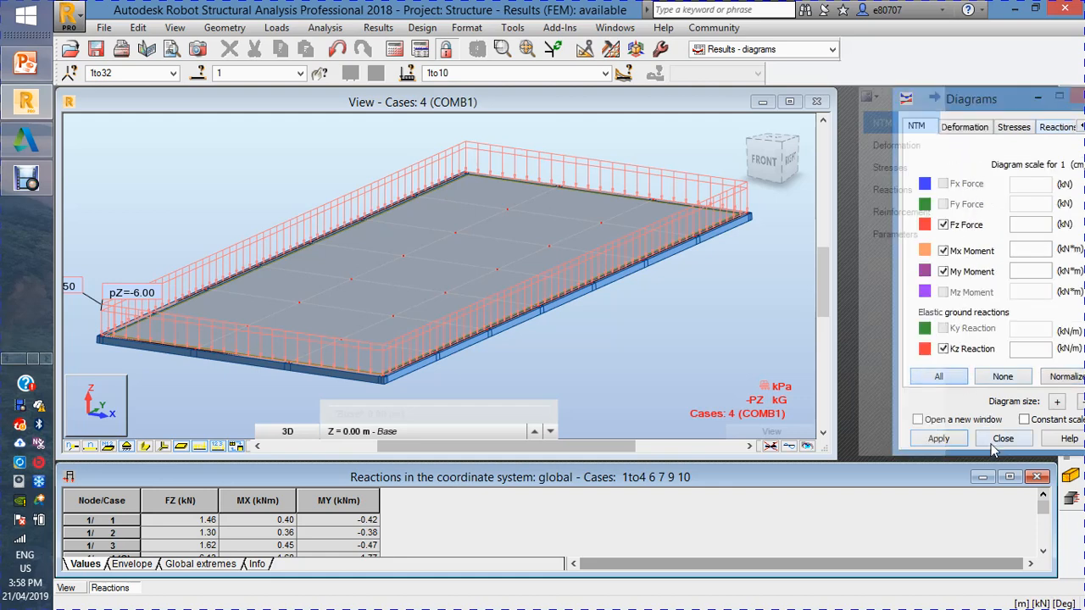
mouse_move(946, 447)
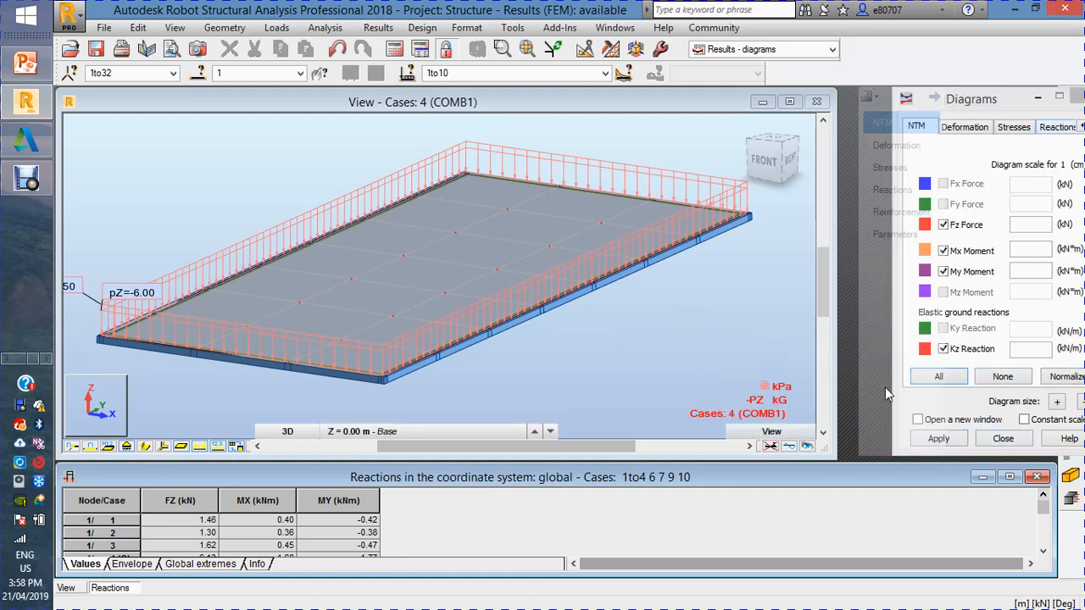
left_click(954, 446)
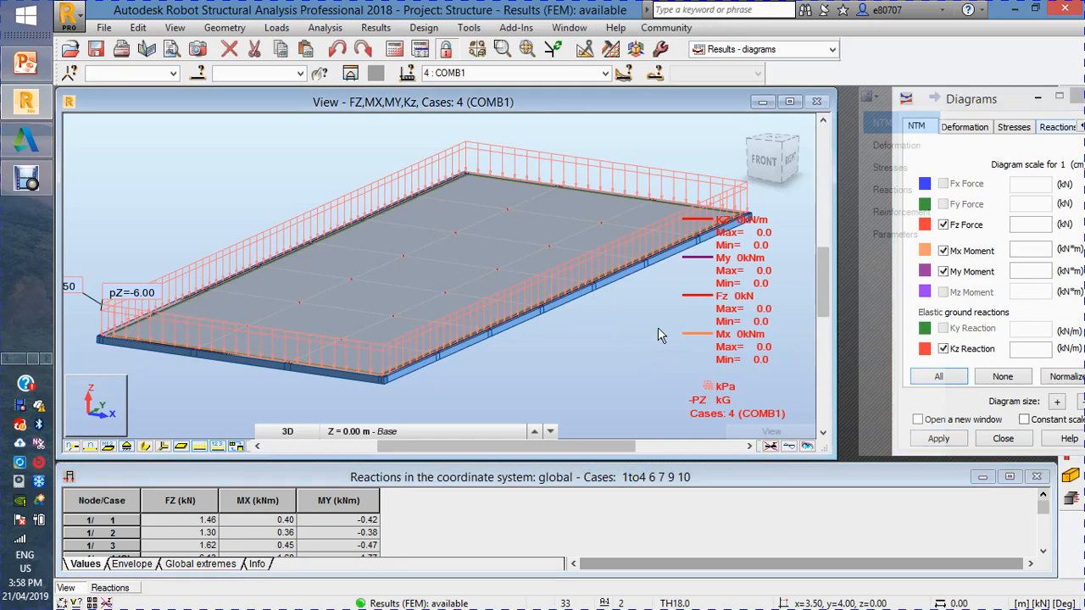
scroll(702, 322, "up", 3)
scroll(702, 323, "up", 2)
scroll(768, 335, "down", 3)
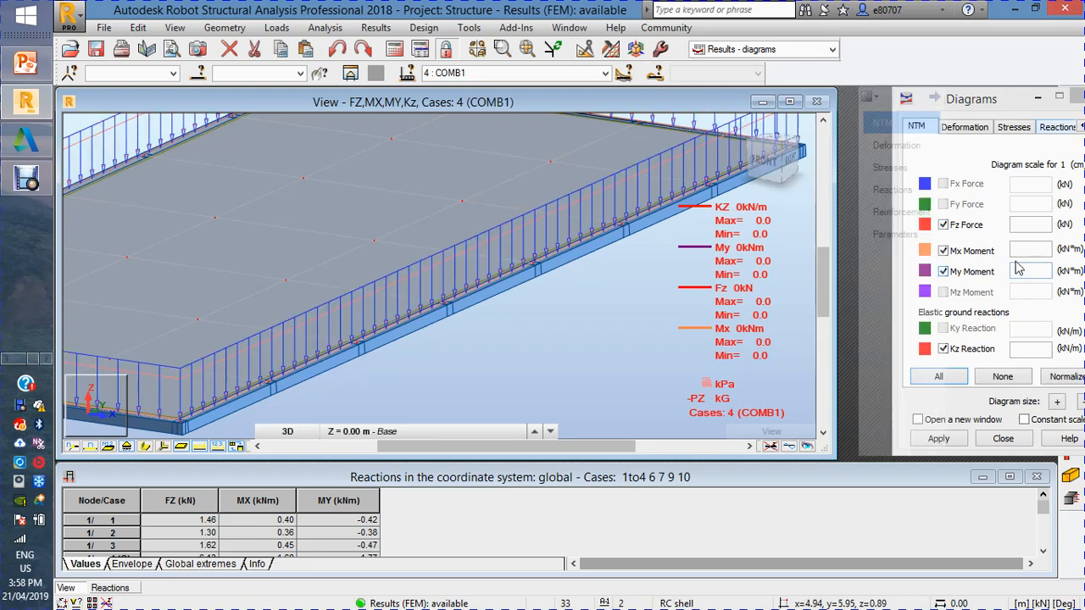
Step: Add the deformation diagram to the COMB1 results and inspect the labelled values across the slab
left_click(964, 129)
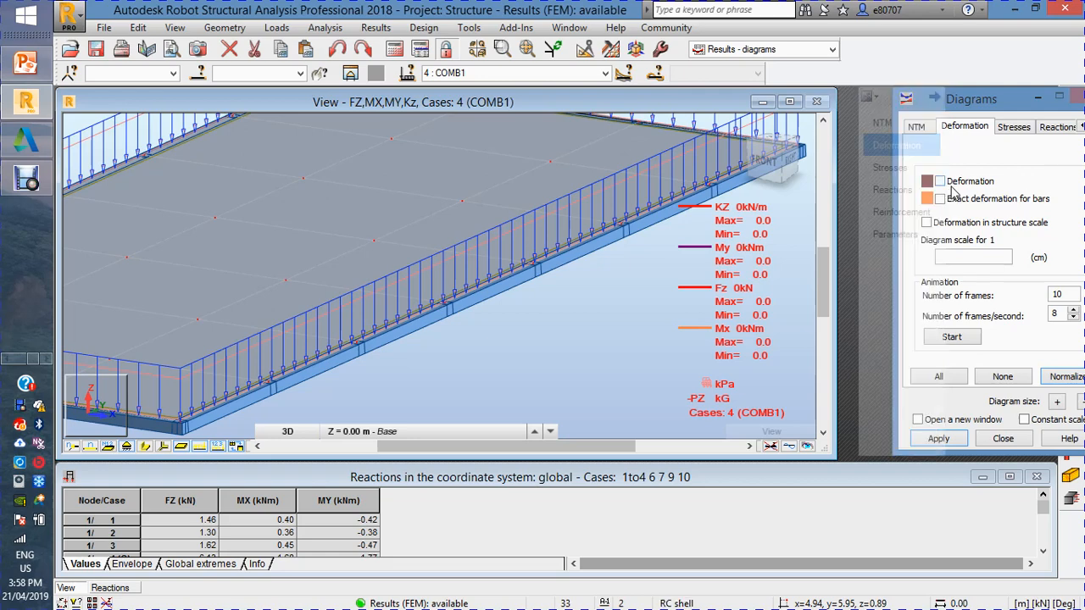
left_click(940, 181)
left_click(958, 439)
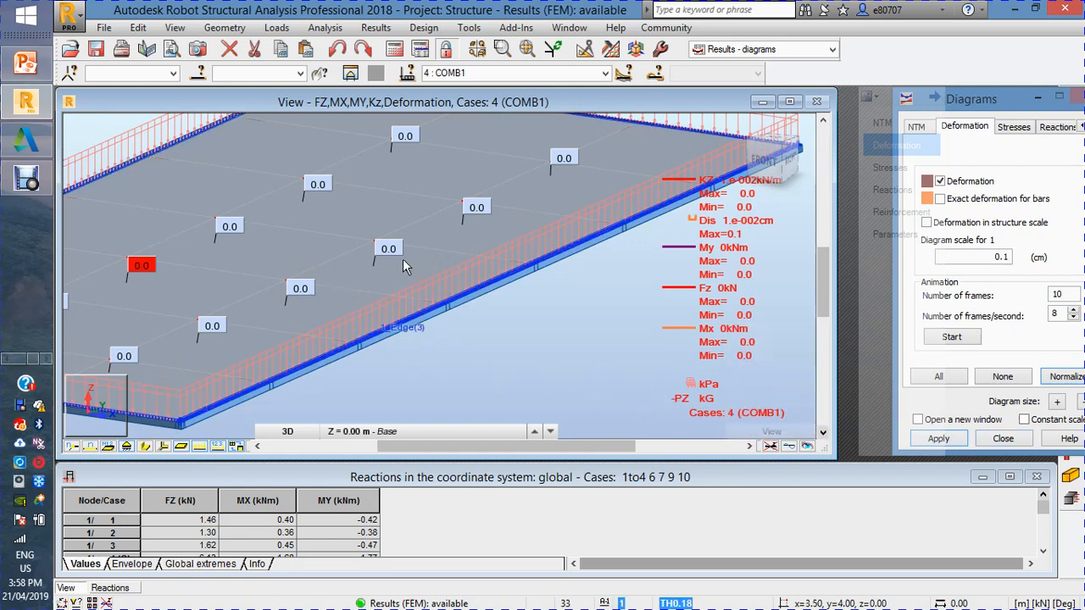
left_click(1015, 133)
left_click(967, 129)
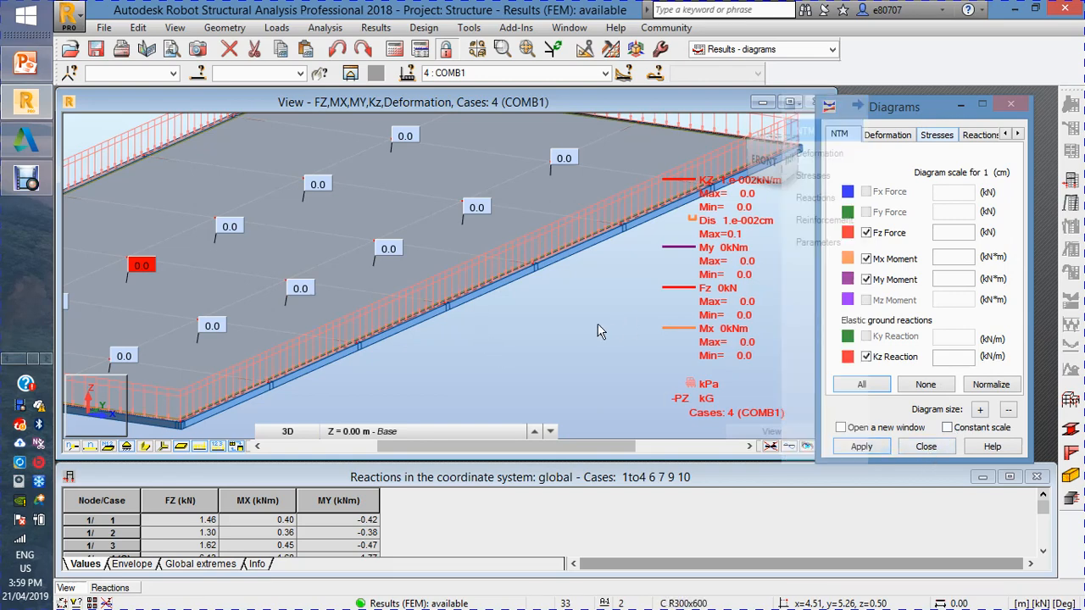
left_click(522, 329)
scroll(533, 333, "down", 3)
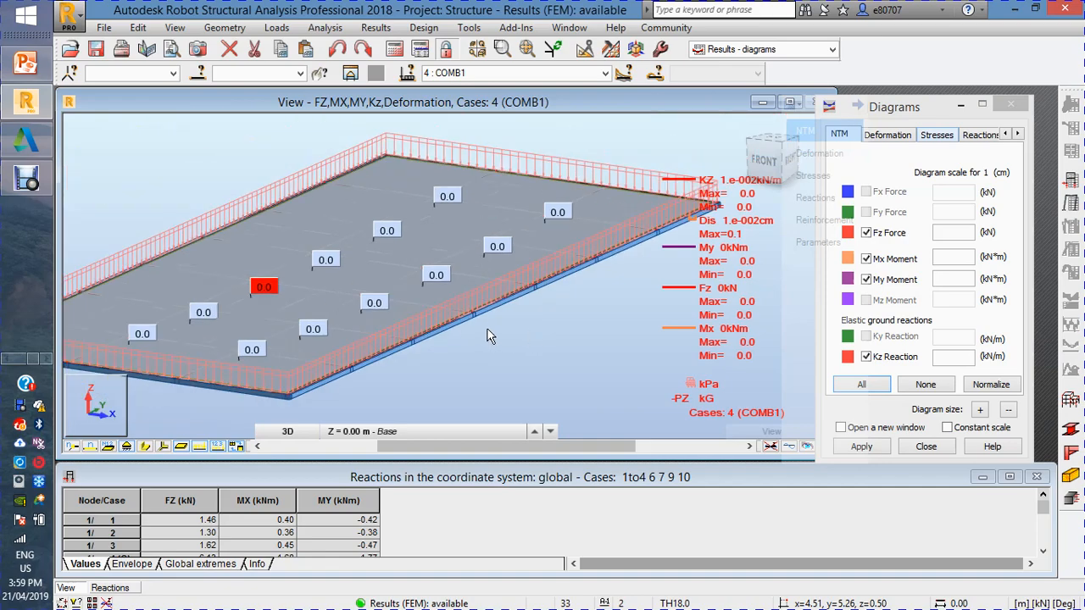
scroll(130, 314, "up", 3)
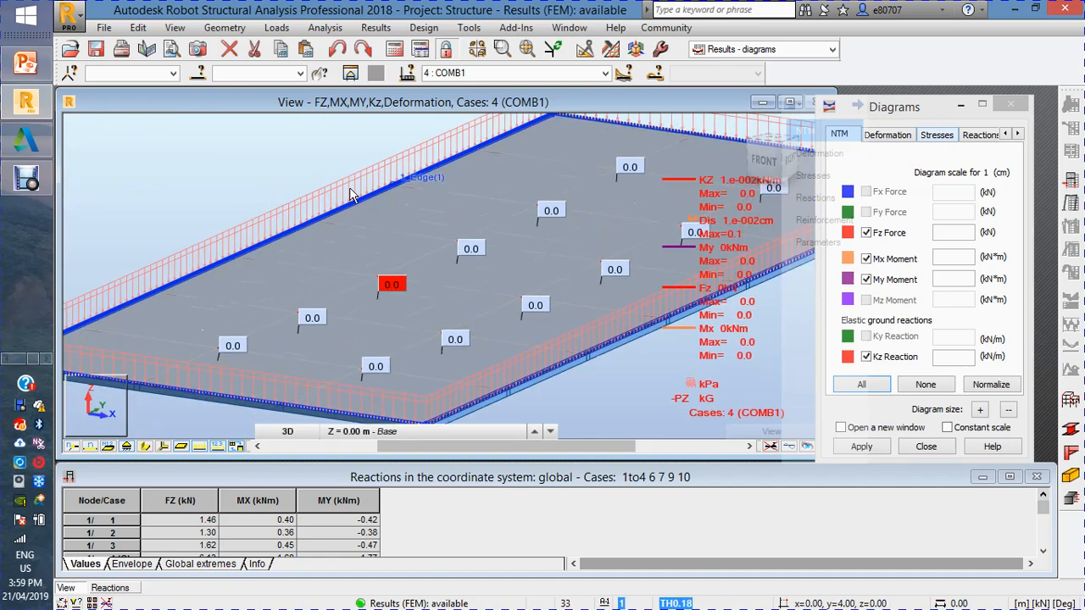
Step: Switch from the results diagrams to the Geometry layout of the structure model
left_click(424, 27)
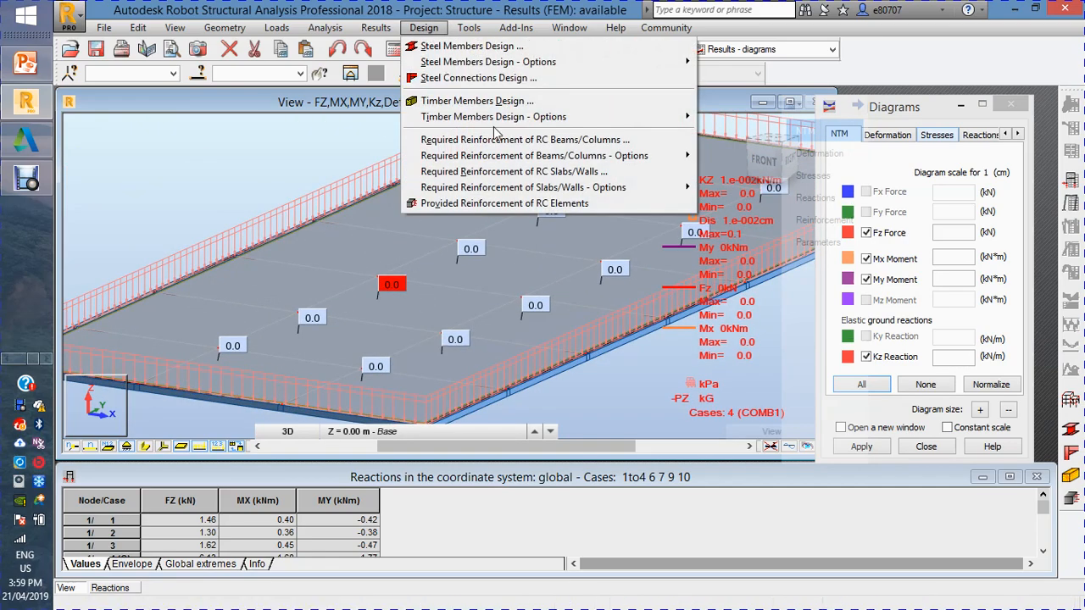
left_click(740, 50)
left_click(740, 49)
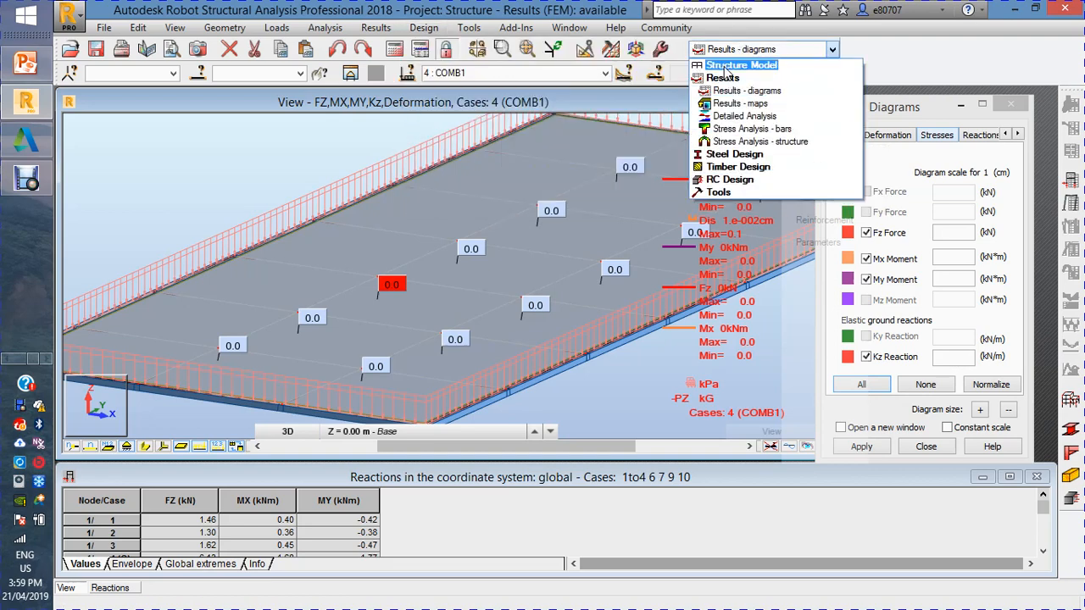
left_click(725, 75)
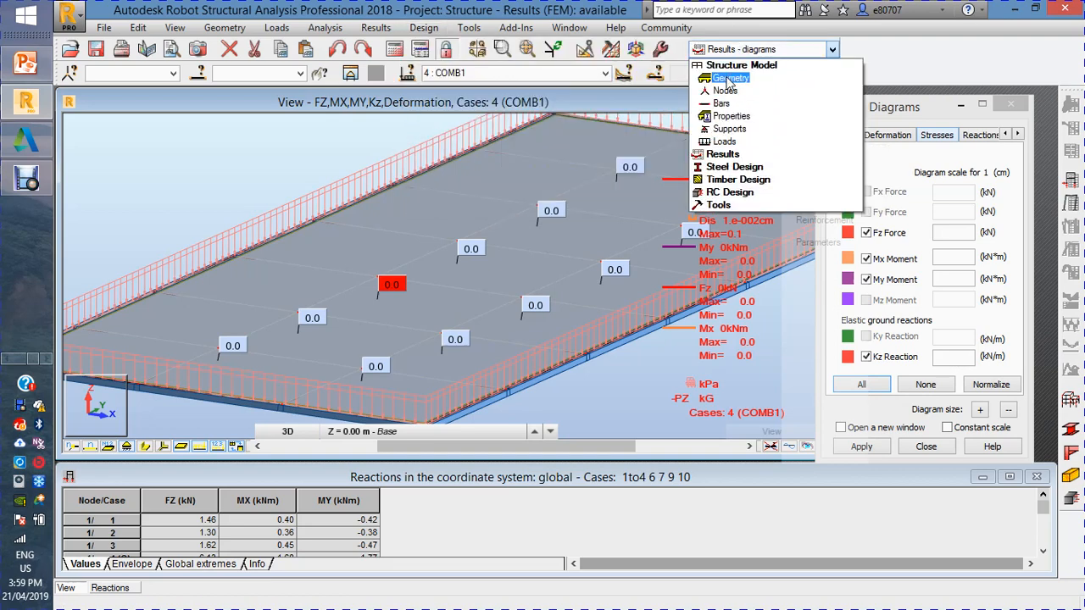
left_click(729, 79)
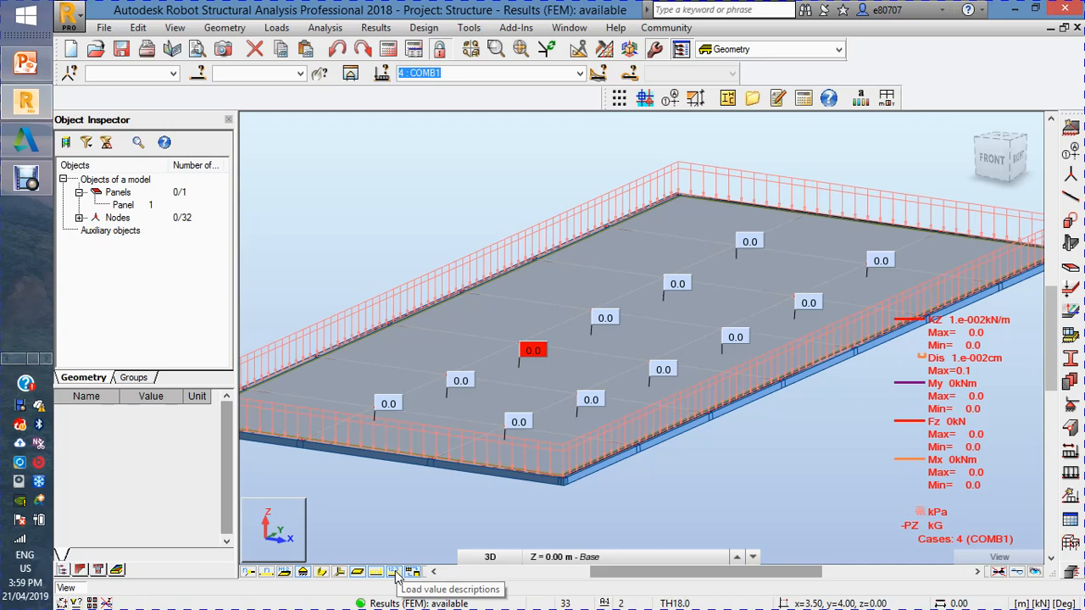
Step: Hide the load symbols and restore the default display settings to clear the result diagrams from the slab view
left_click(377, 572)
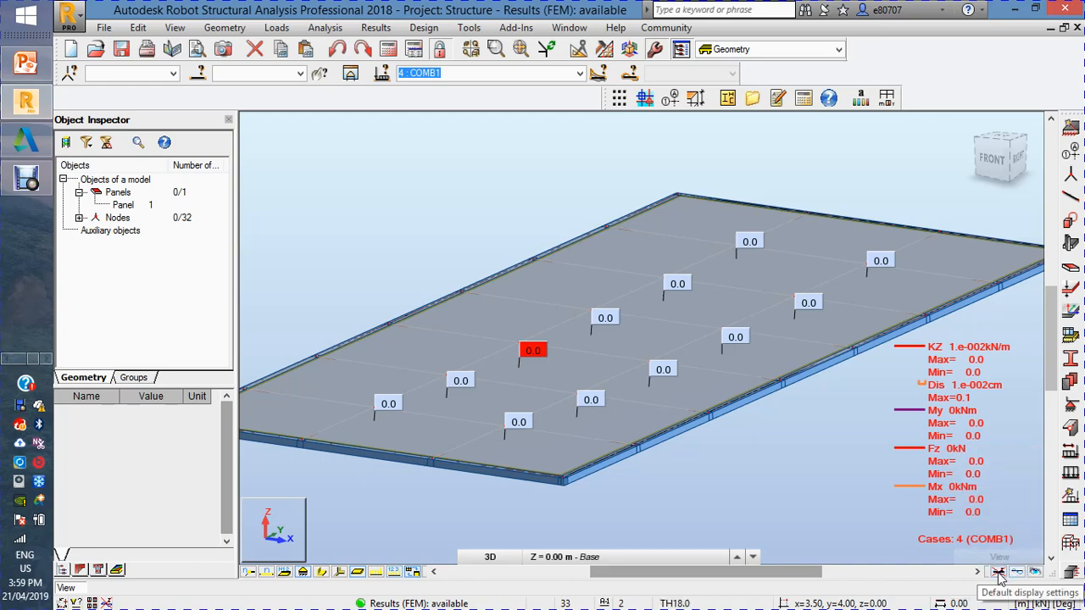
left_click(1000, 573)
scroll(631, 239, "down", 4)
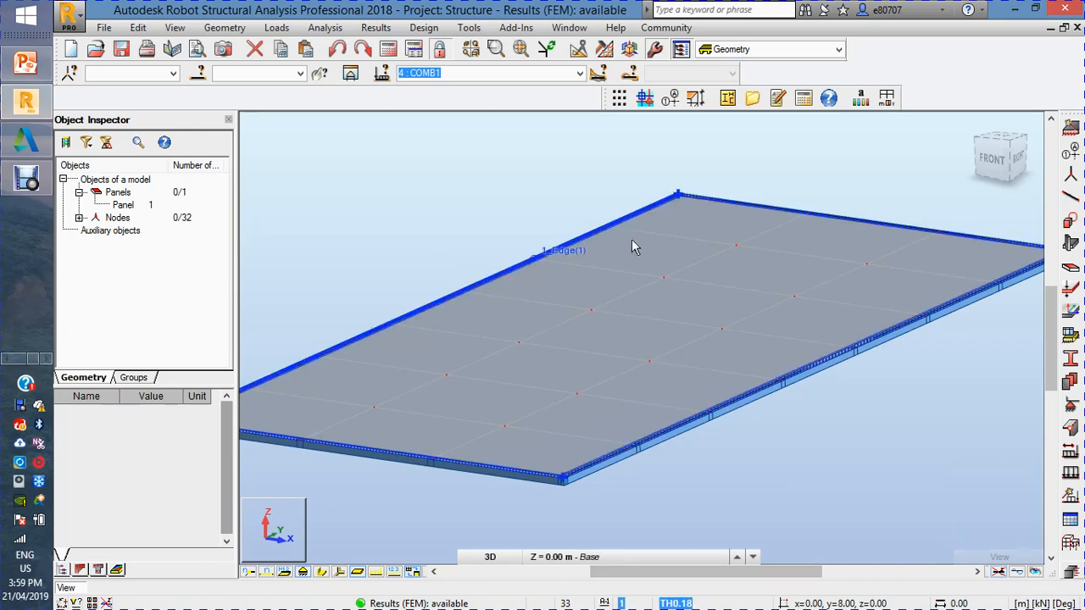
scroll(712, 308, "up", 6)
scroll(463, 370, "down", 5)
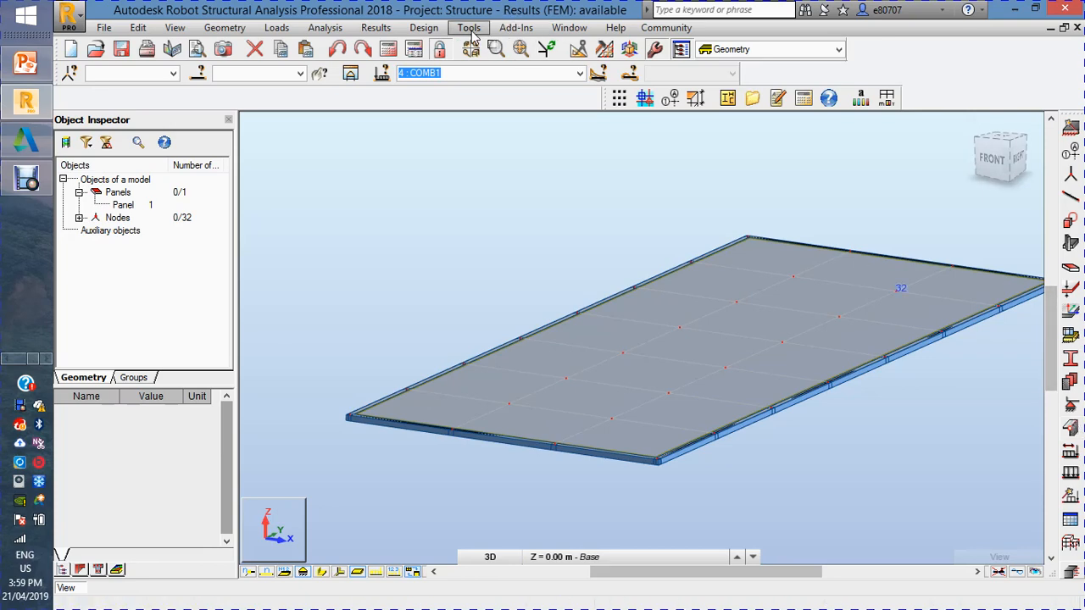
Step: Start a new plate/shell reinforcement type from RC floor in the slab/wall code parameters and name it N2
left_click(424, 27)
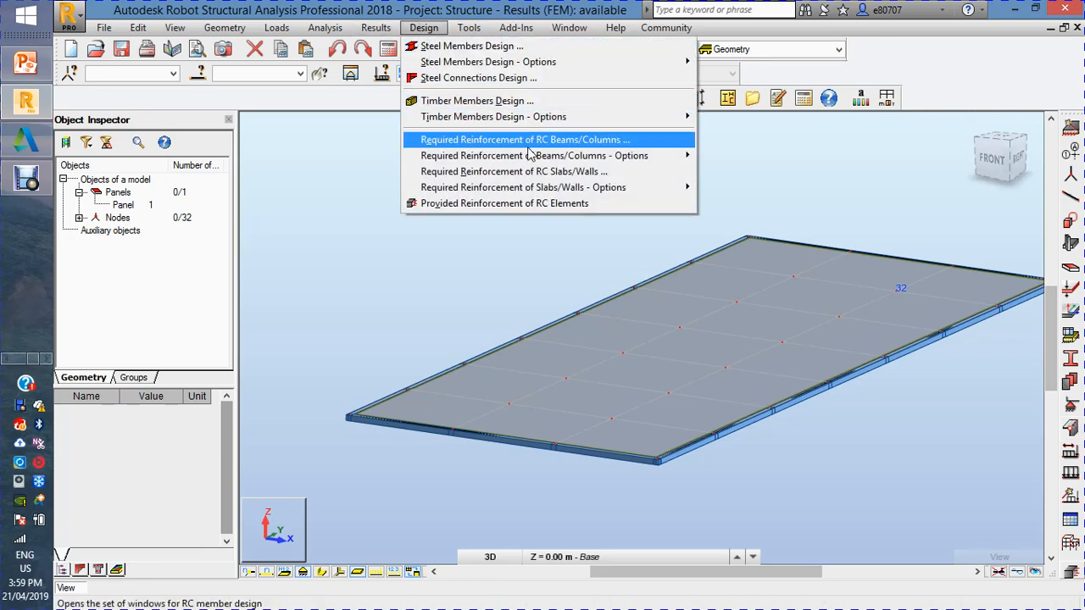
mouse_move(527, 159)
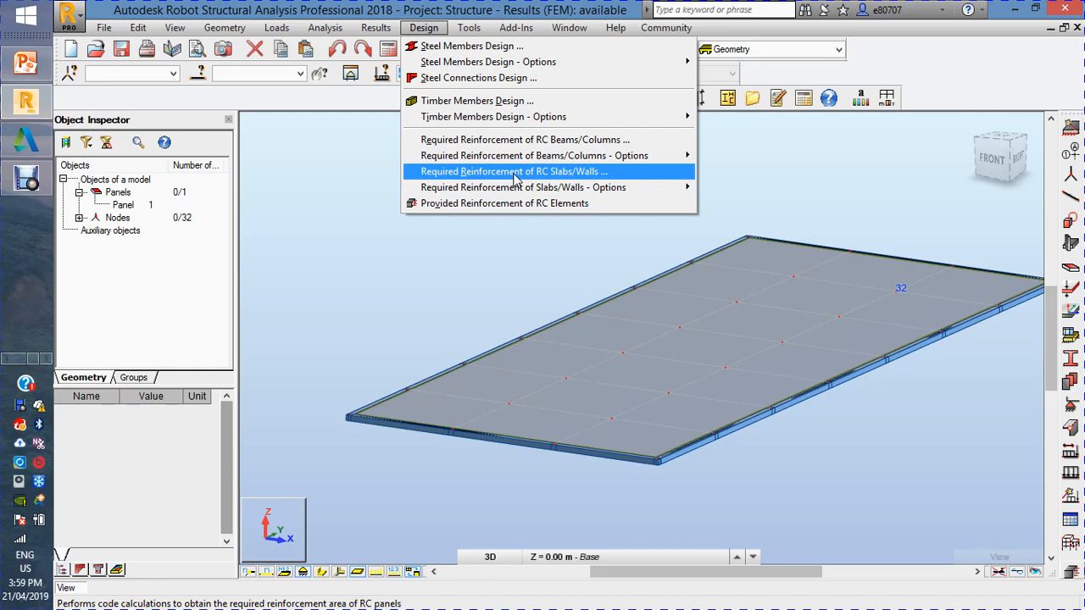
mouse_move(513, 188)
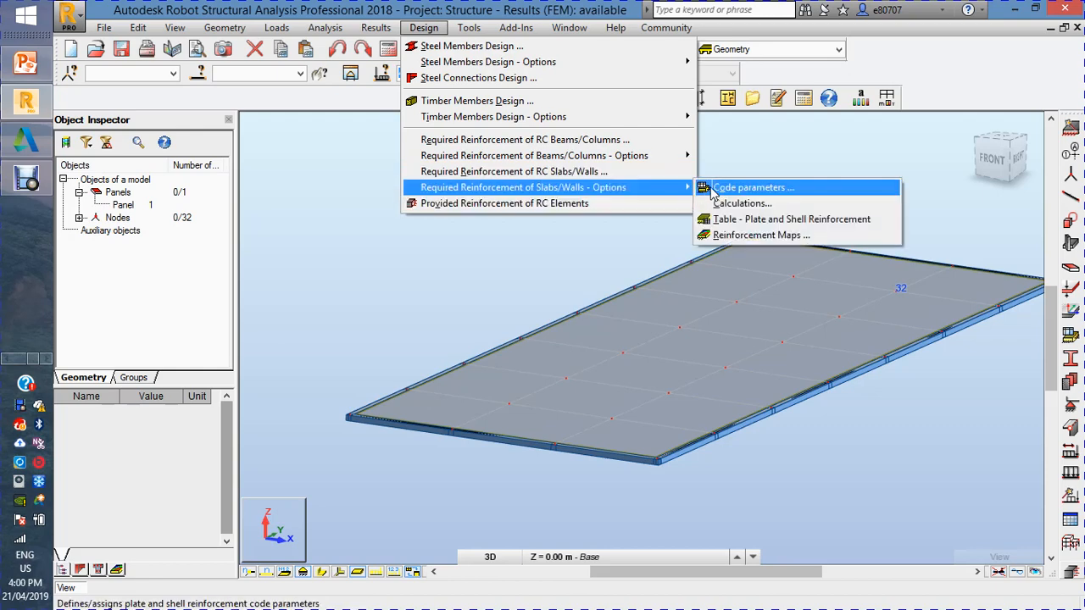
left_click(714, 188)
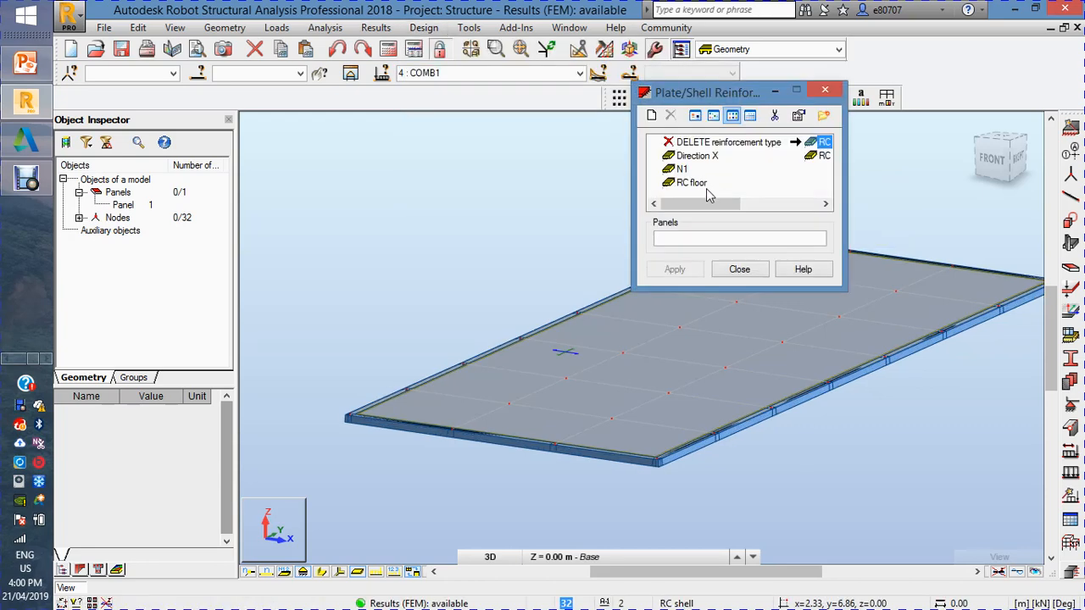
mouse_move(703, 204)
left_mouse_down()
mouse_move(782, 212)
mouse_move(683, 206)
left_mouse_up()
left_click(689, 182)
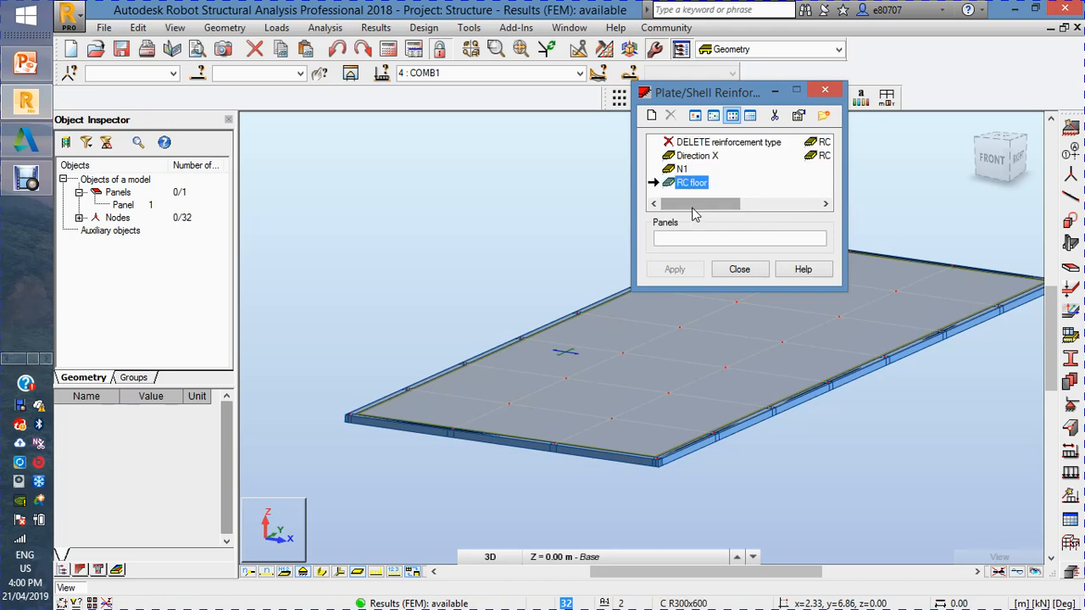
left_click(652, 115)
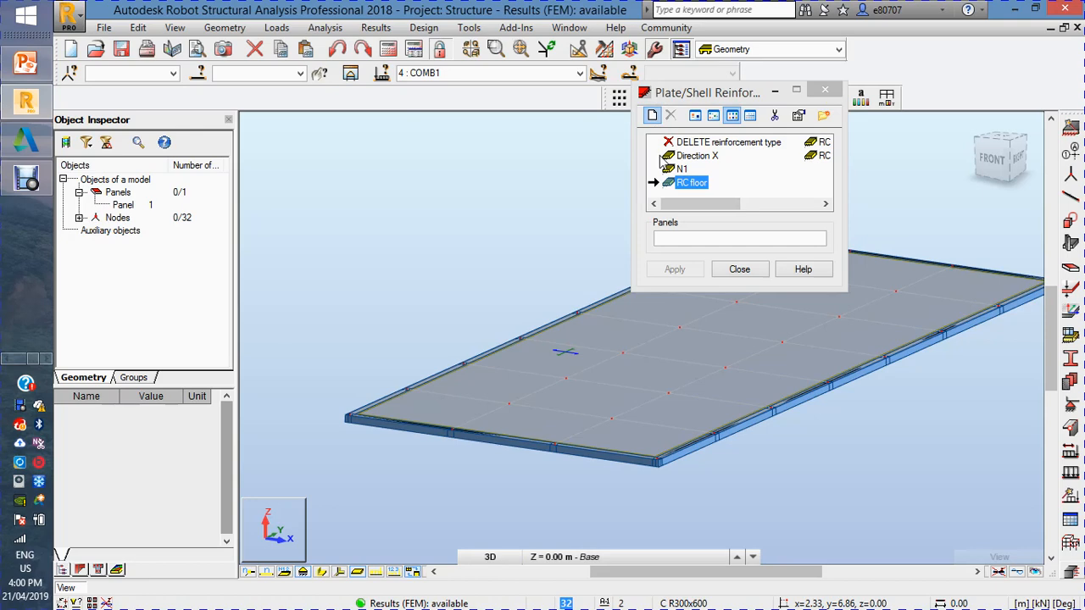
left_click(660, 119)
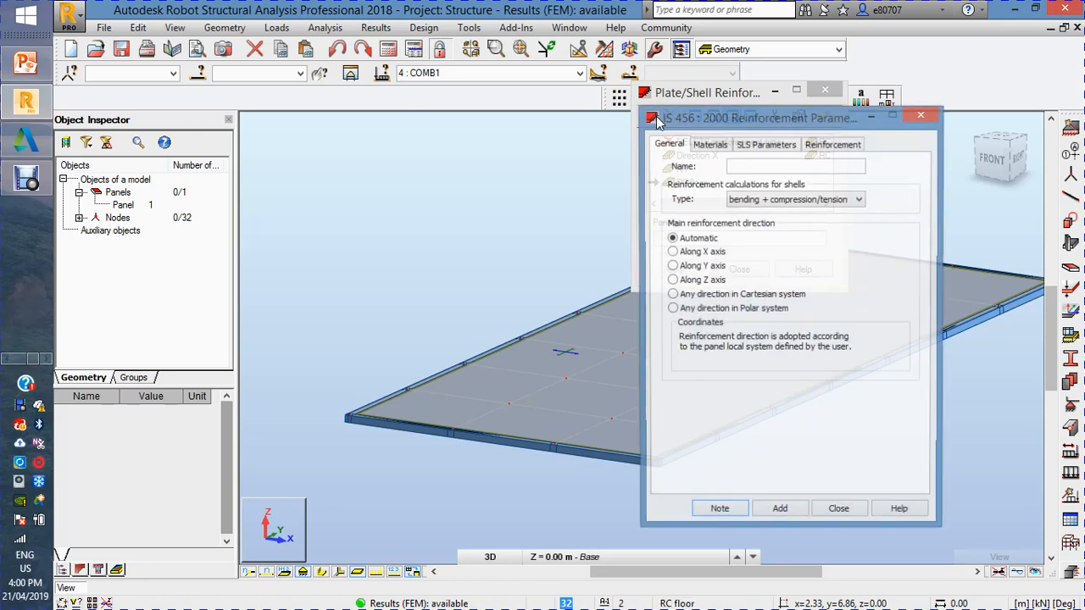
left_click(744, 167)
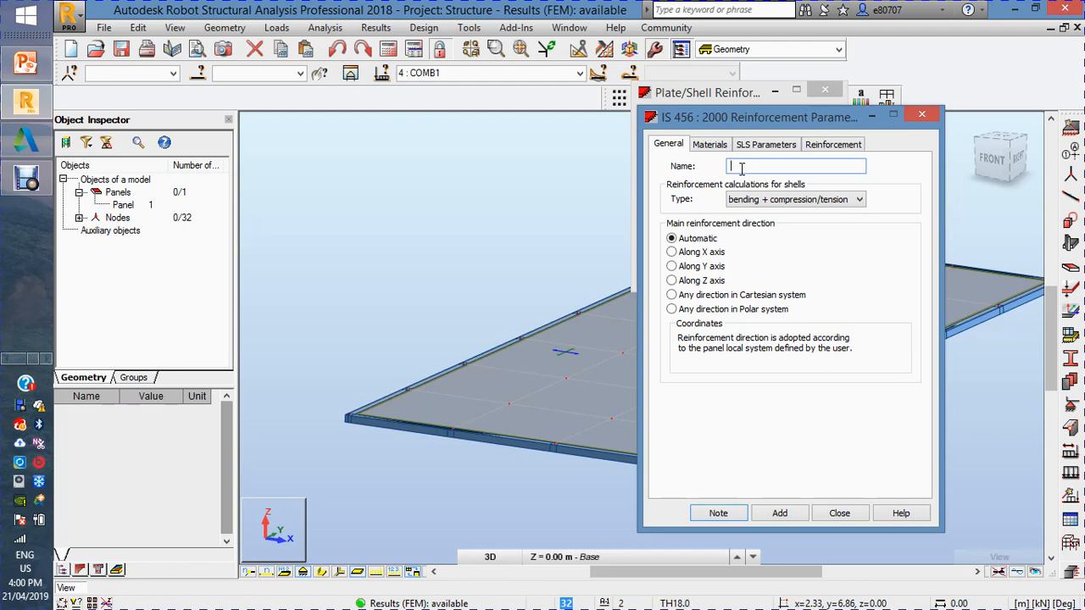
type("N2")
left_click_drag(725, 130, 695, 178)
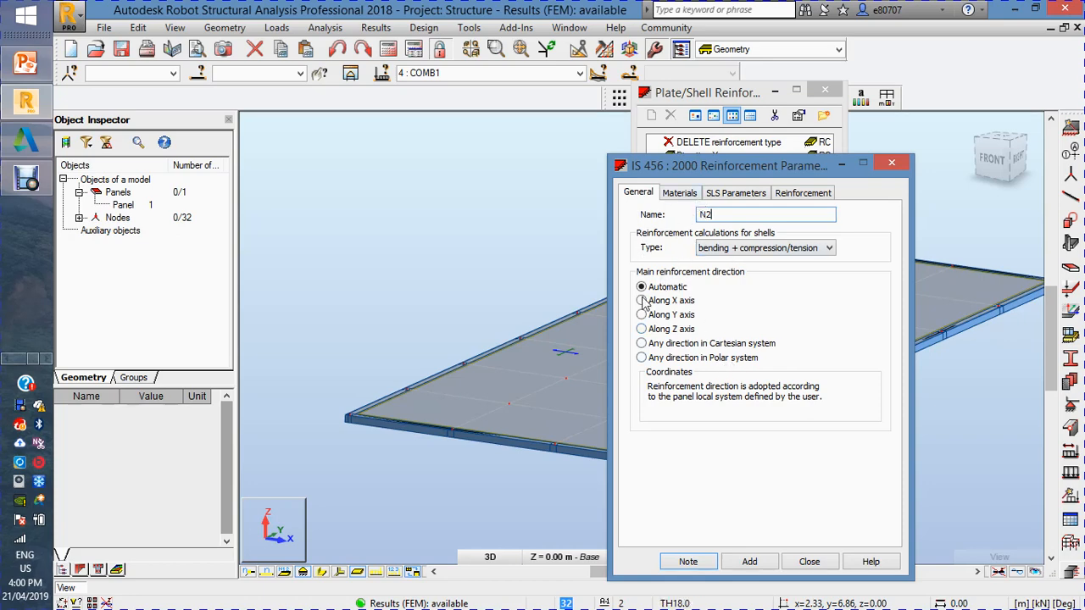
Step: Define N2's concrete independently of the structure model and set the reinforcing steel grade to Fe415
left_click(680, 193)
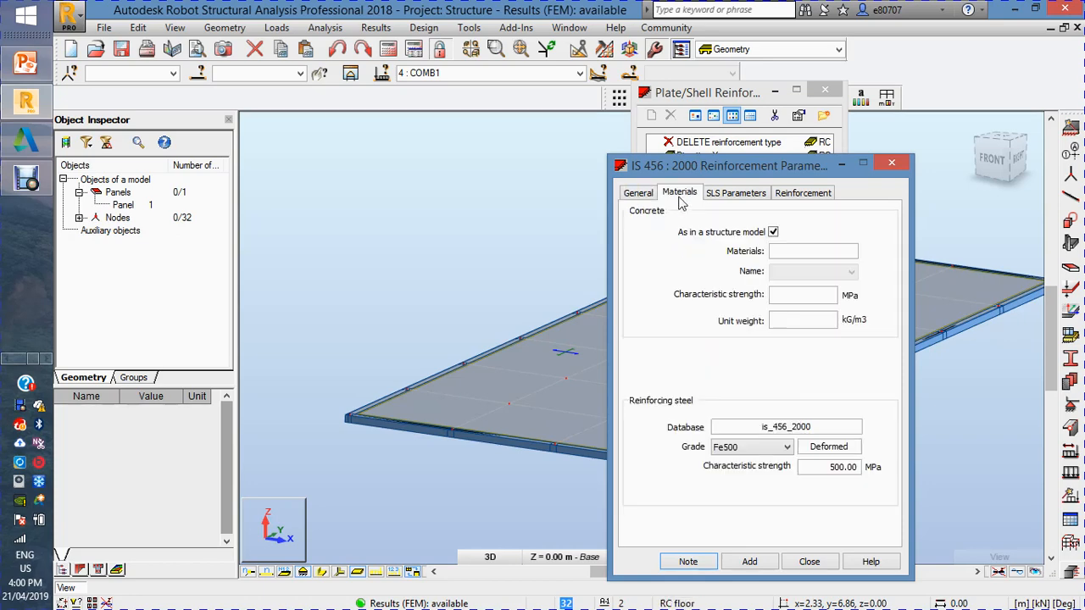
left_click(774, 232)
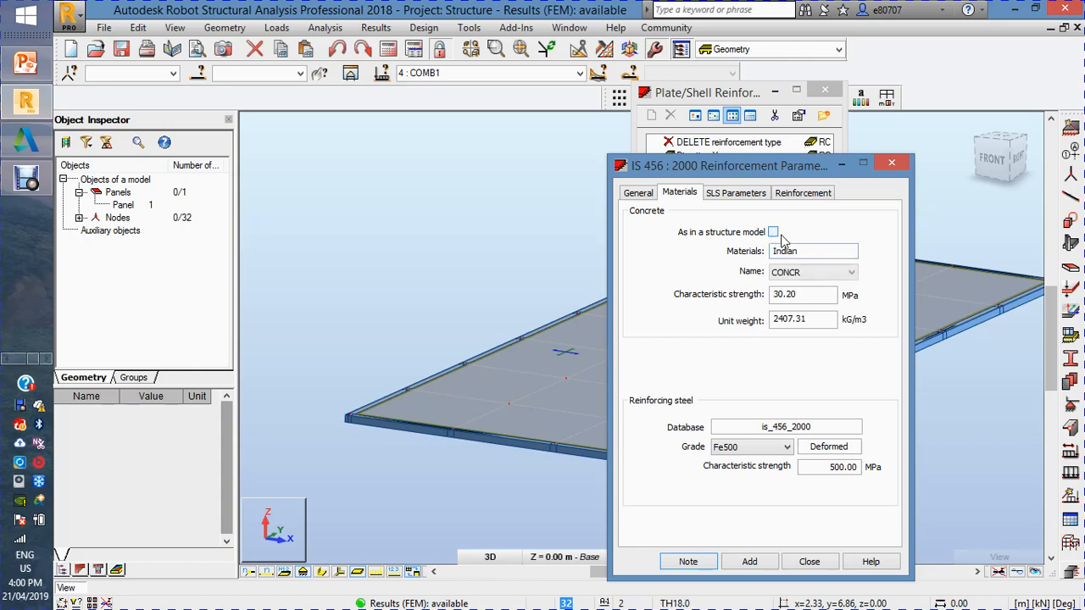
left_click(758, 446)
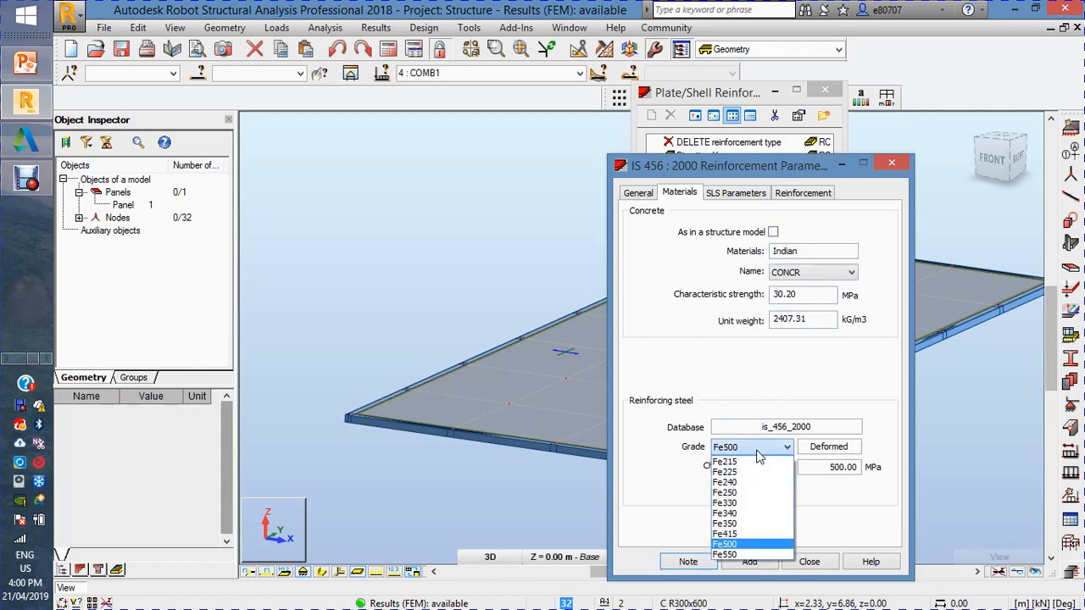
left_click(738, 534)
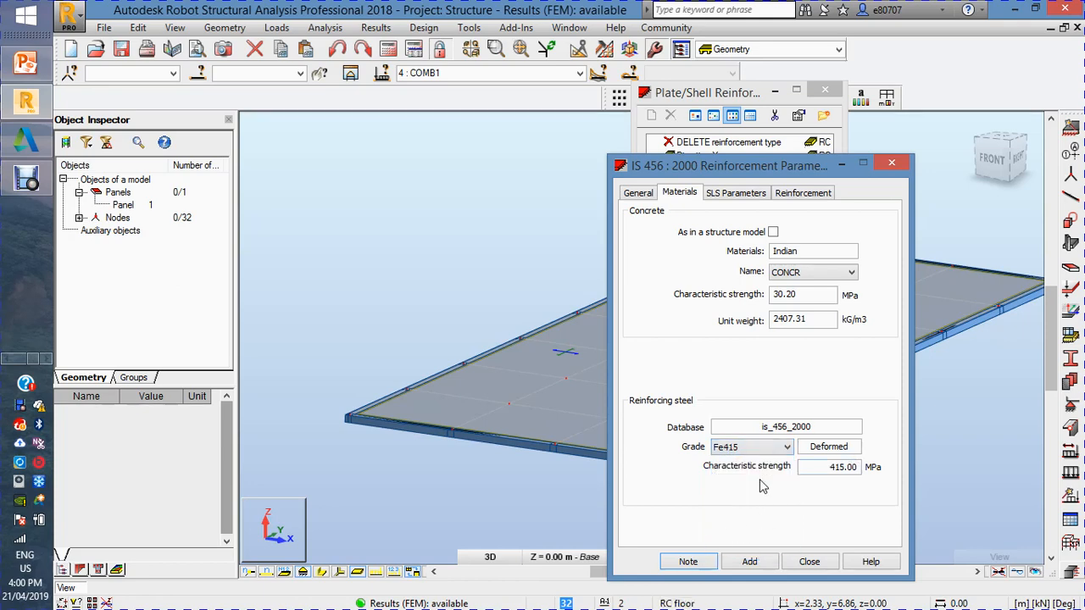
Step: Review N2's SLS and bar and cover parameters, then add the type to the reinforcement list
left_click(734, 192)
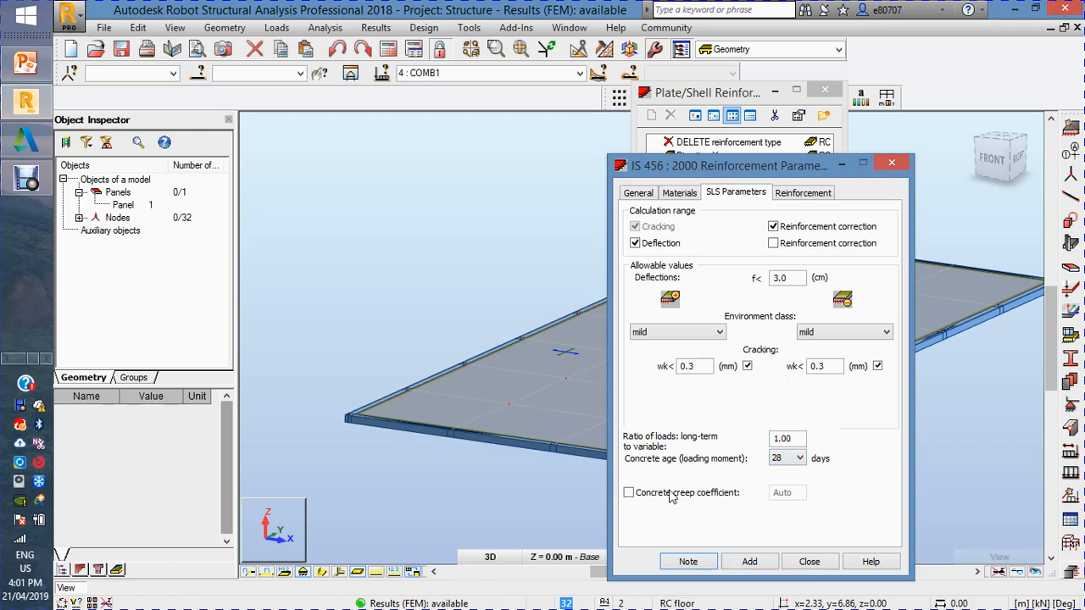
left_click(810, 201)
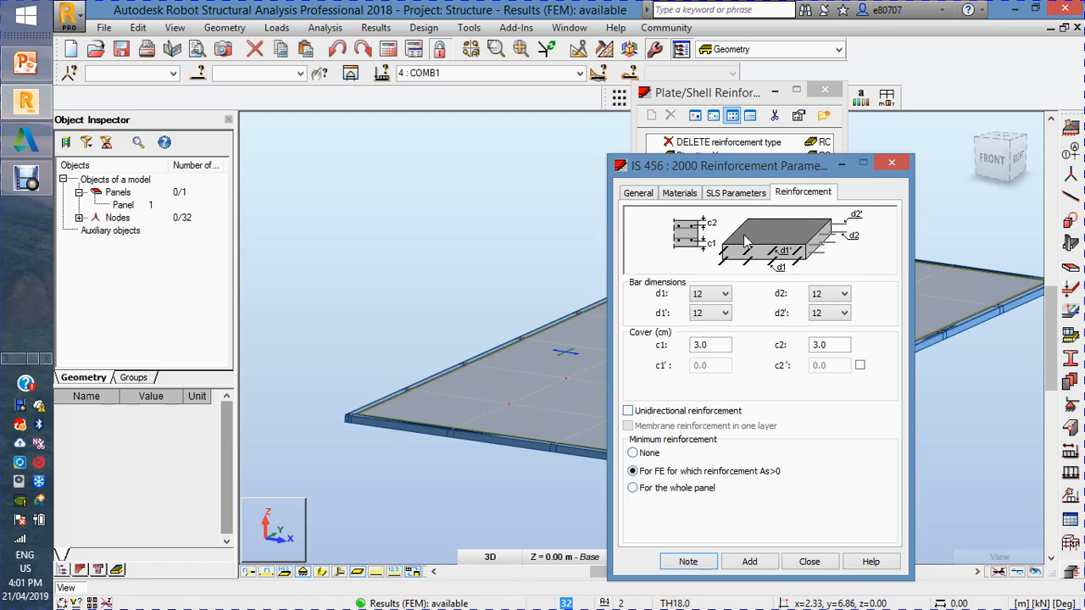
left_click(767, 567)
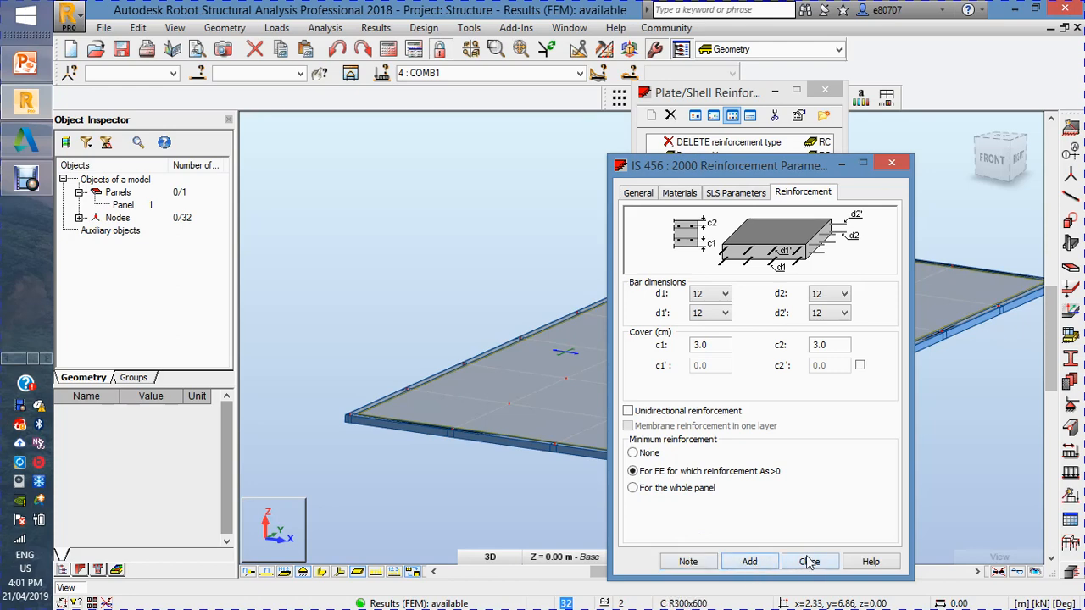
left_click(809, 562)
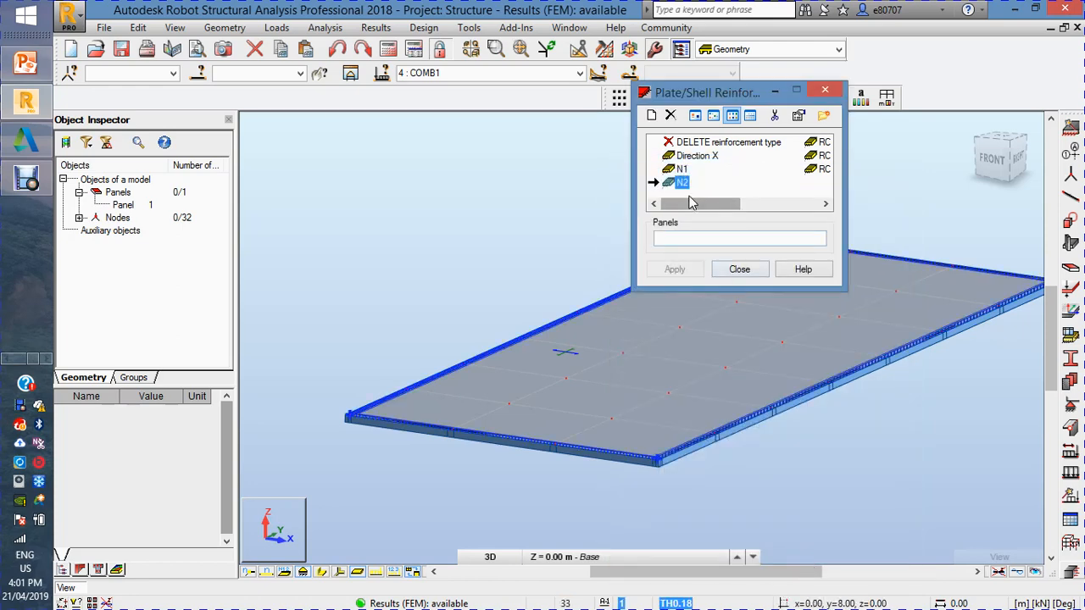
Step: Assign reinforcement type N2 to slab panel 1
left_click(749, 353)
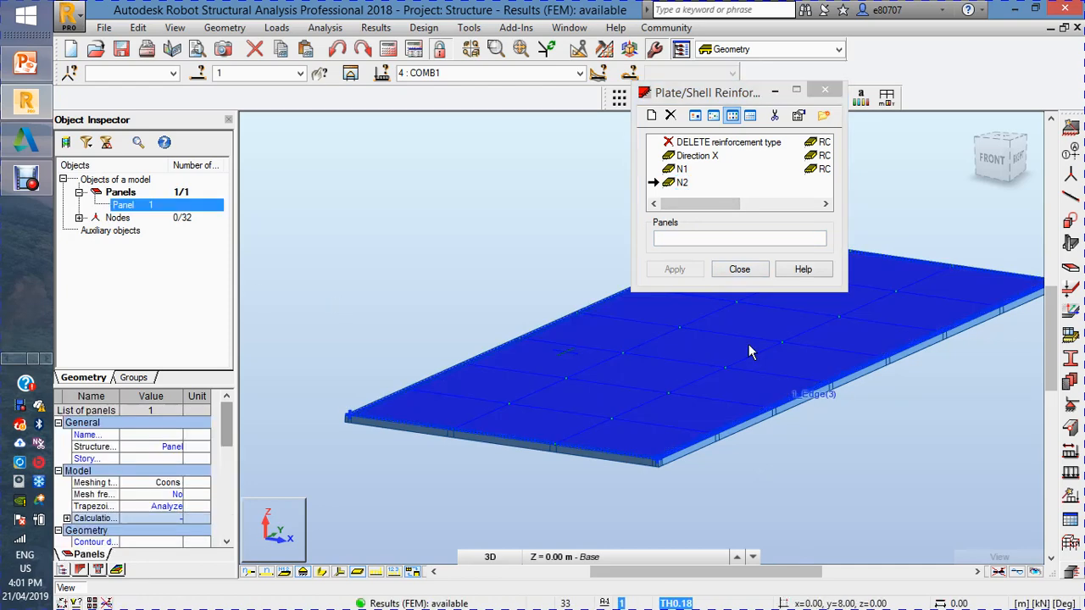
left_click(713, 241)
left_click(675, 269)
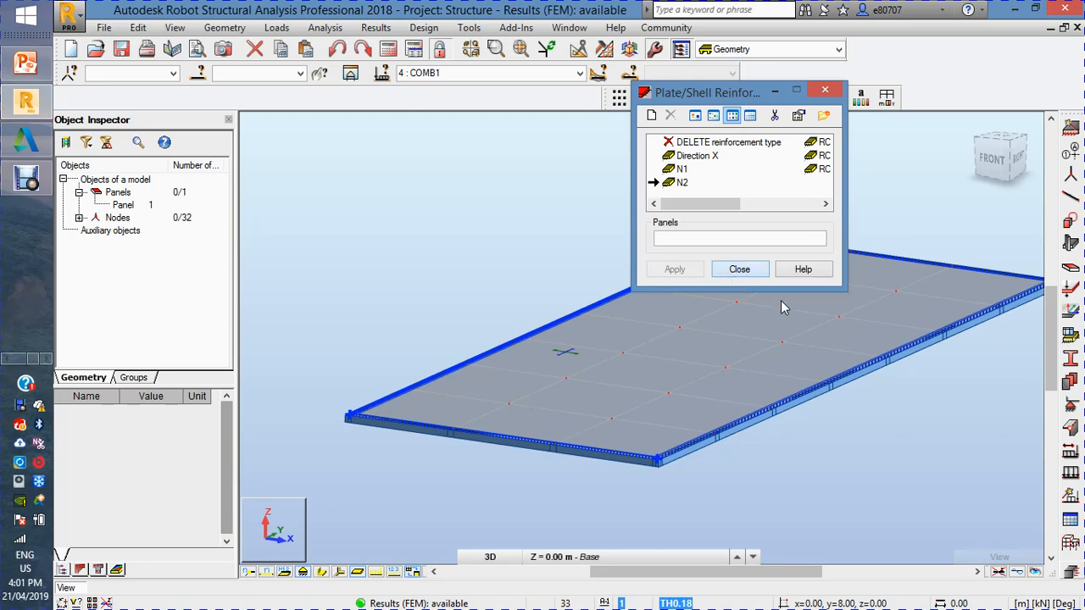
left_click(739, 269)
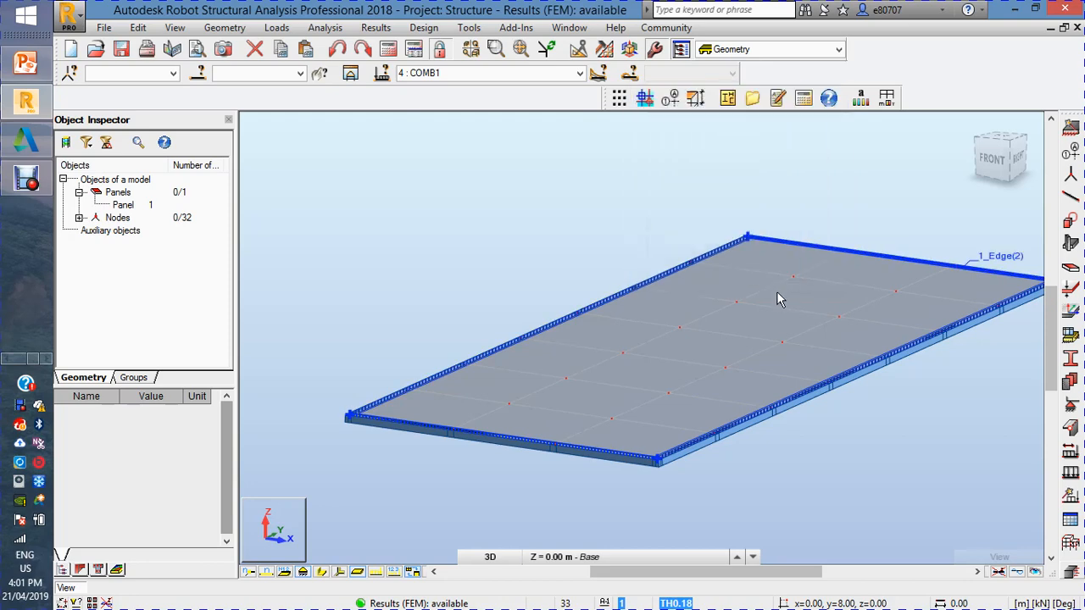
Step: Run the required plate/shell reinforcement calculation for panel 1 with the analytical method and globally averaged design forces
left_click(424, 28)
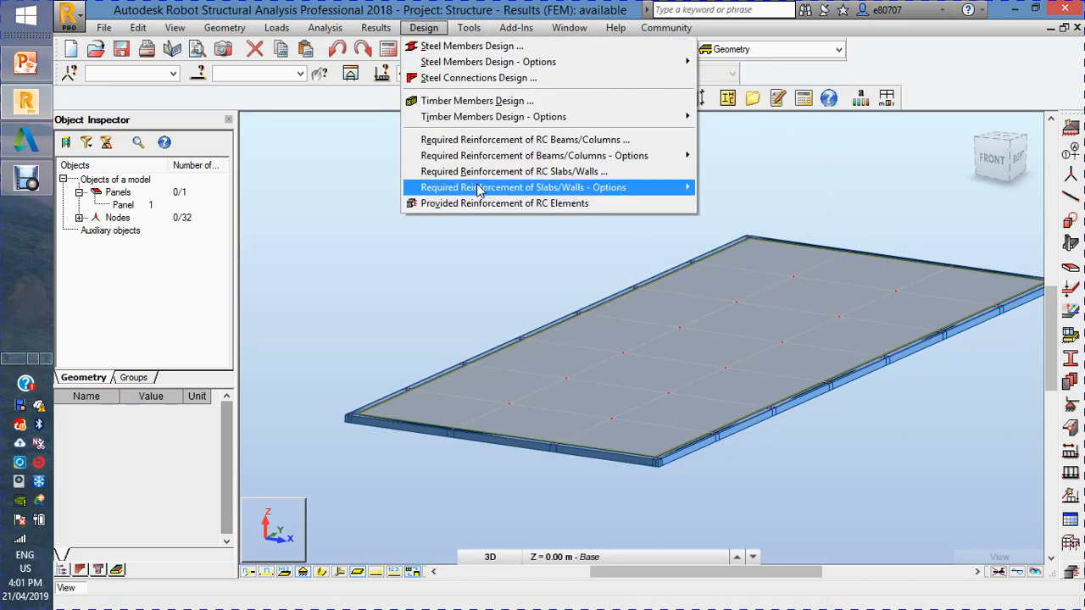
mouse_move(476, 190)
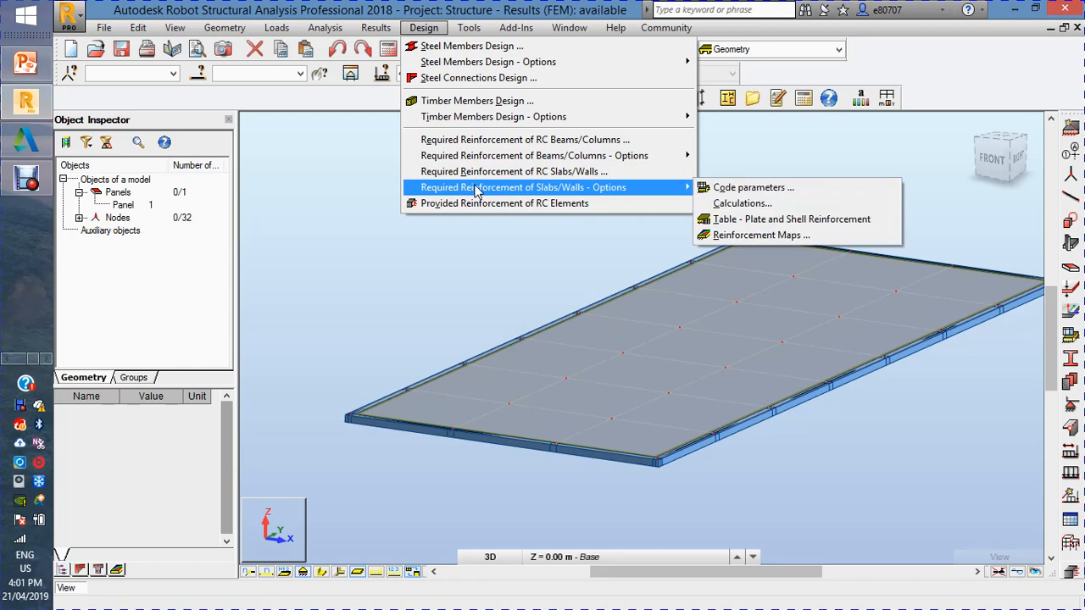
left_click(740, 205)
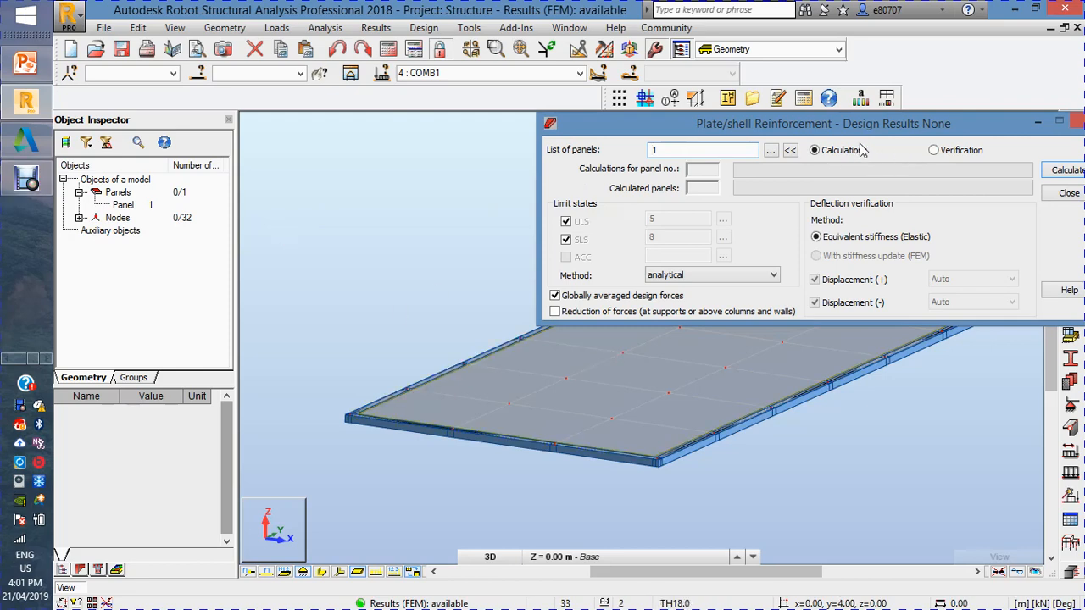
left_click_drag(865, 132, 766, 136)
left_click(972, 175)
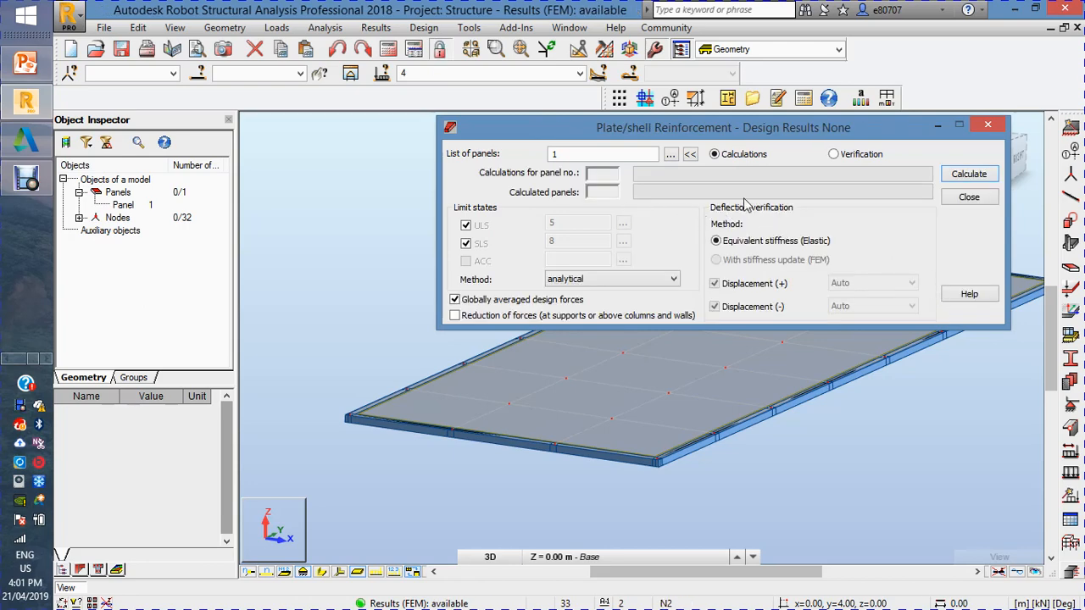
left_click(969, 197)
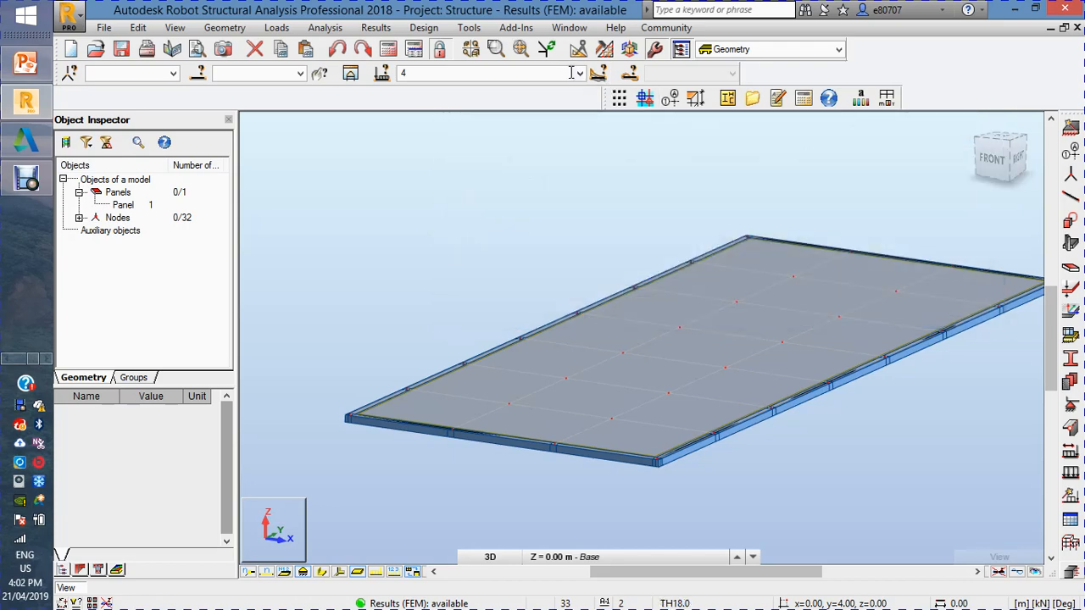
Step: Open the reinforcement maps for the slab panel's required reinforcement
left_click(425, 28)
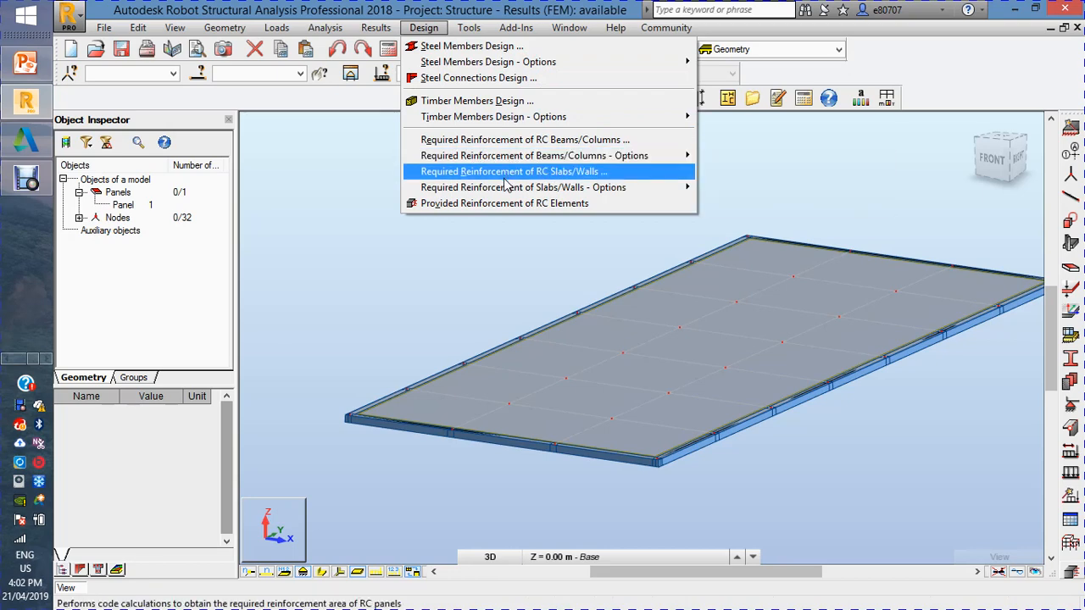
mouse_move(509, 188)
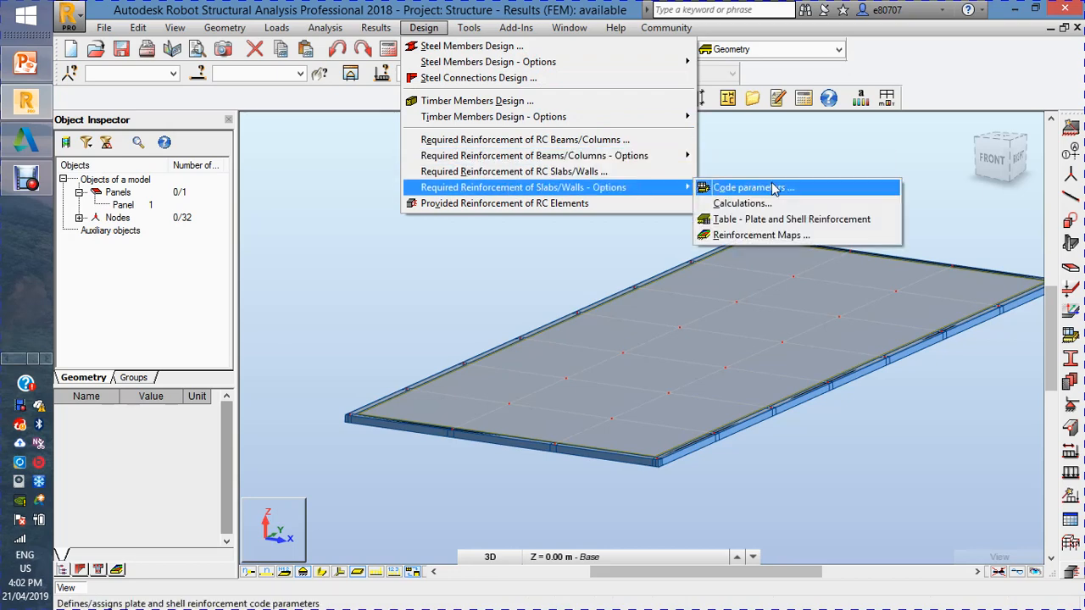
left_click(758, 235)
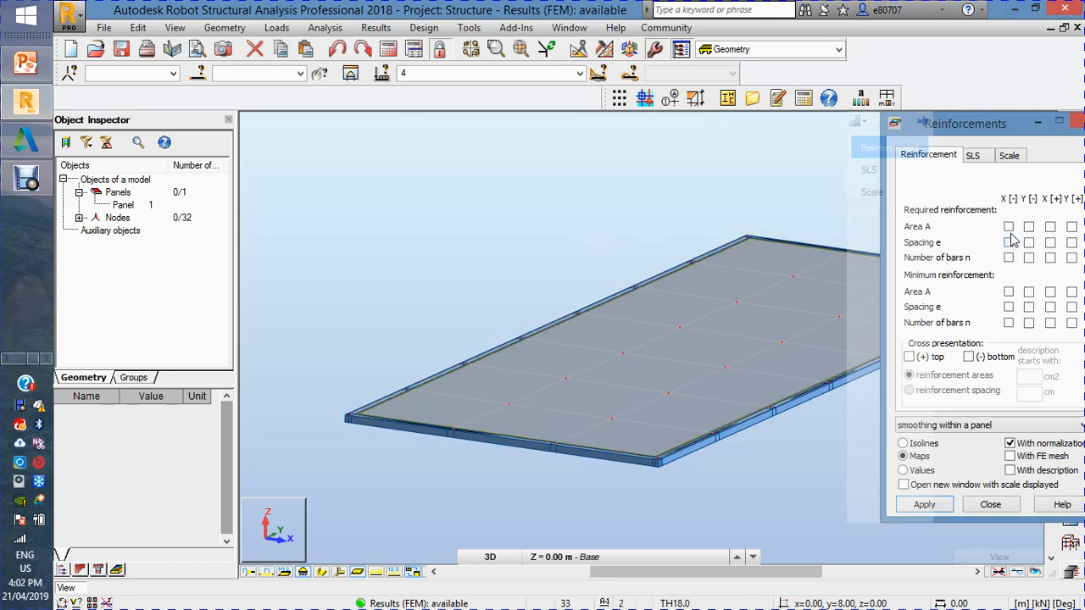
left_click_drag(1020, 129, 966, 151)
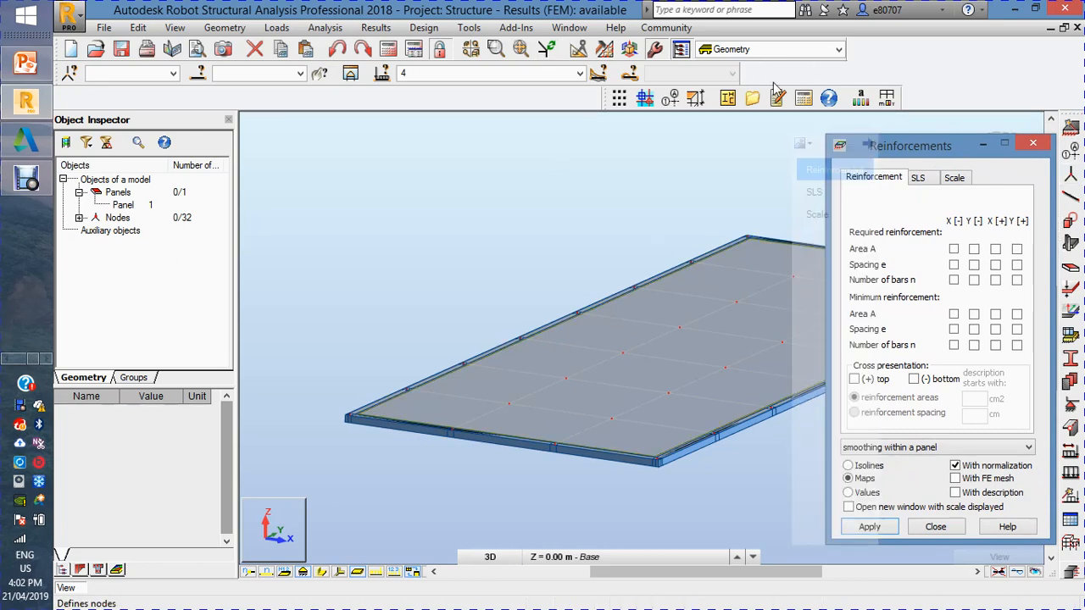
left_click(838, 50)
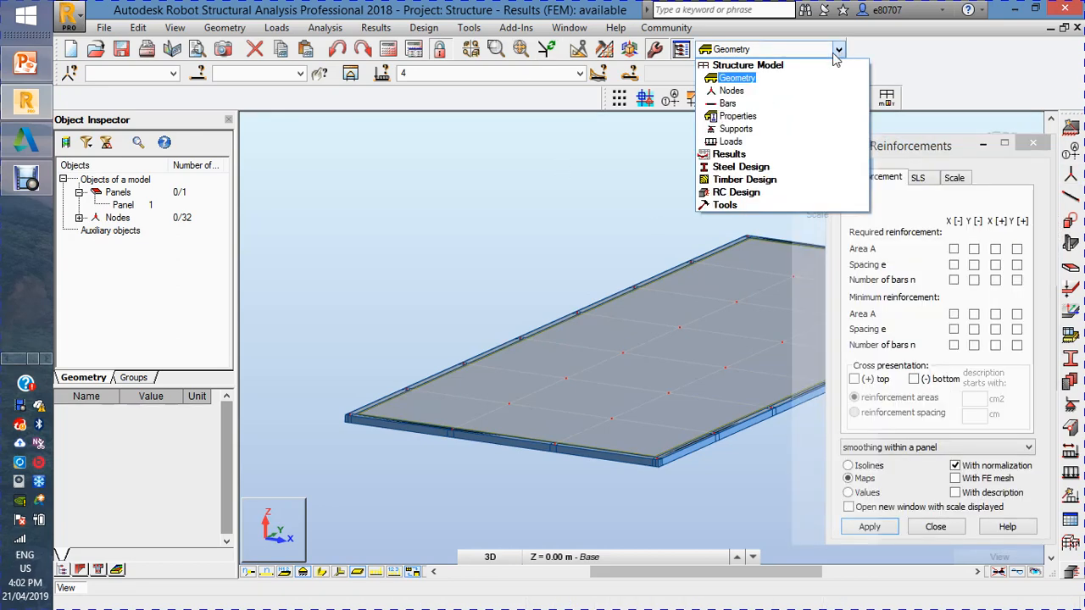
left_click(729, 156)
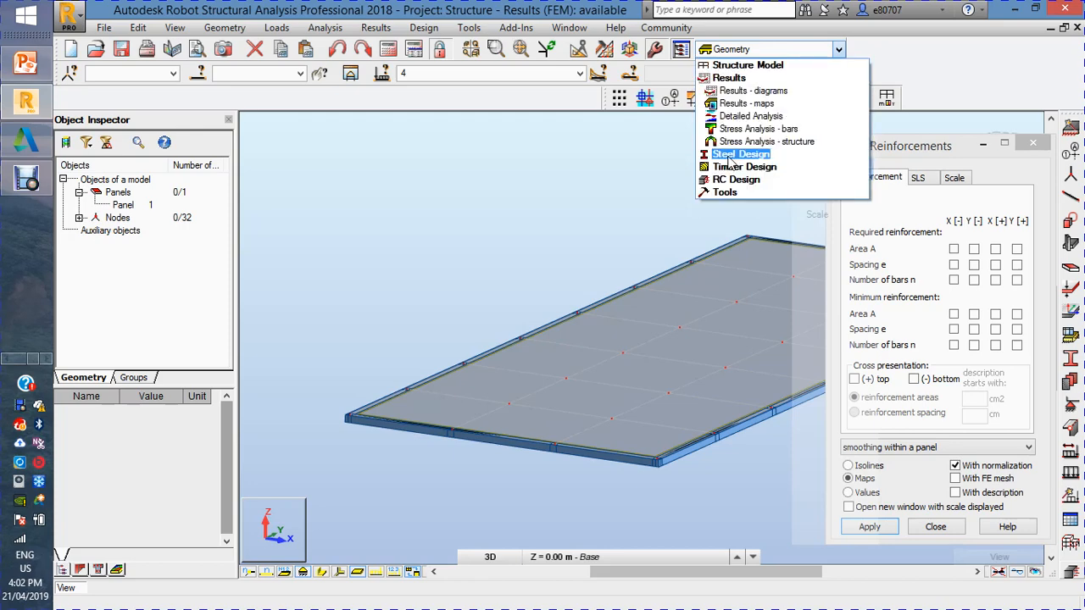
left_click(746, 65)
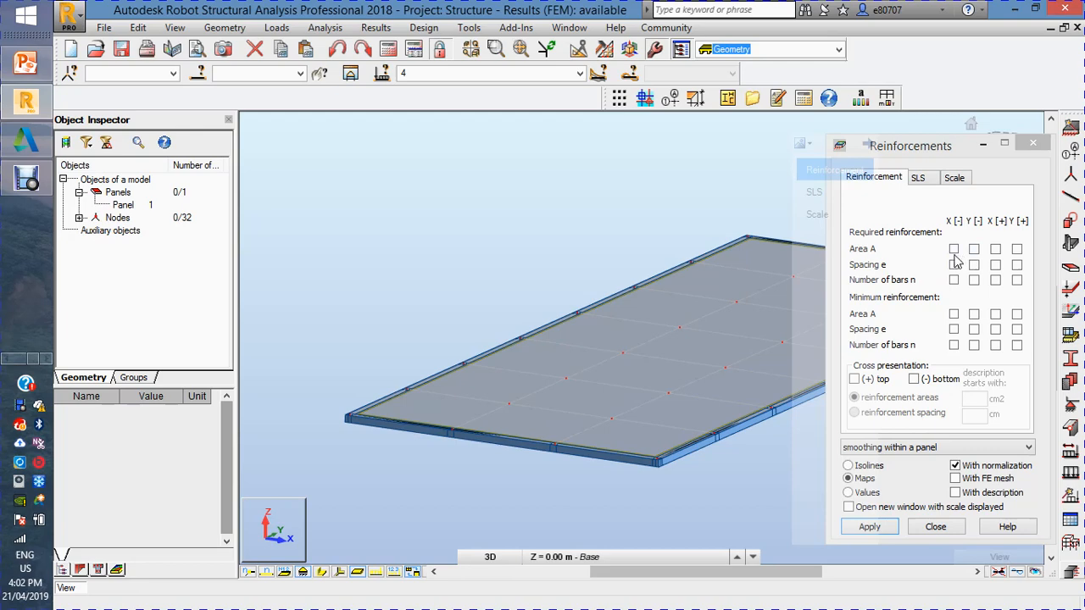
left_click(968, 276)
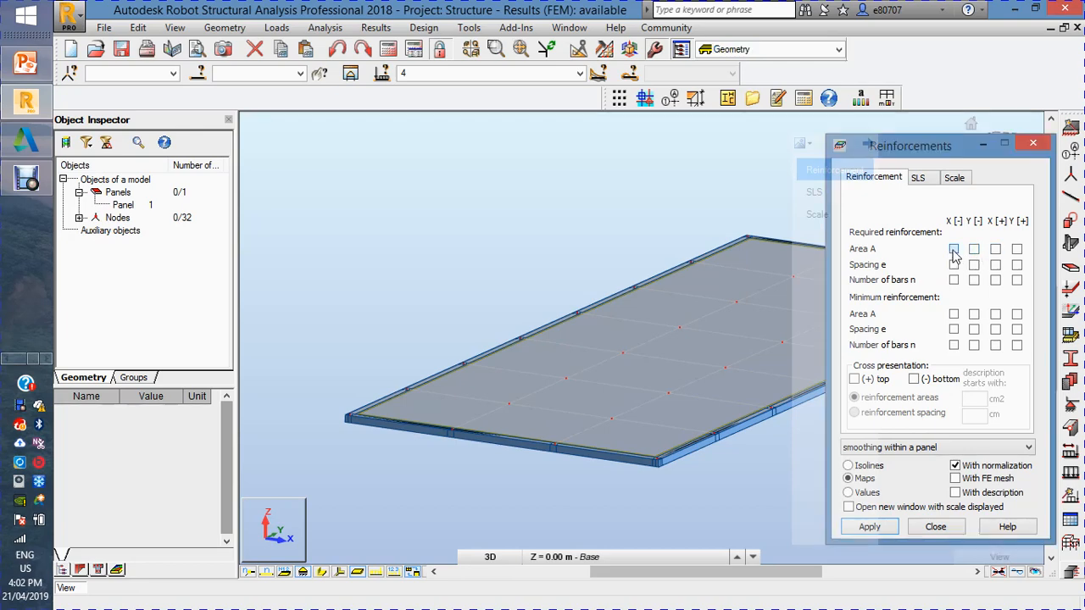
Step: Display the required reinforcement area map for X [+] and examine it against its colour scale
left_click(955, 248)
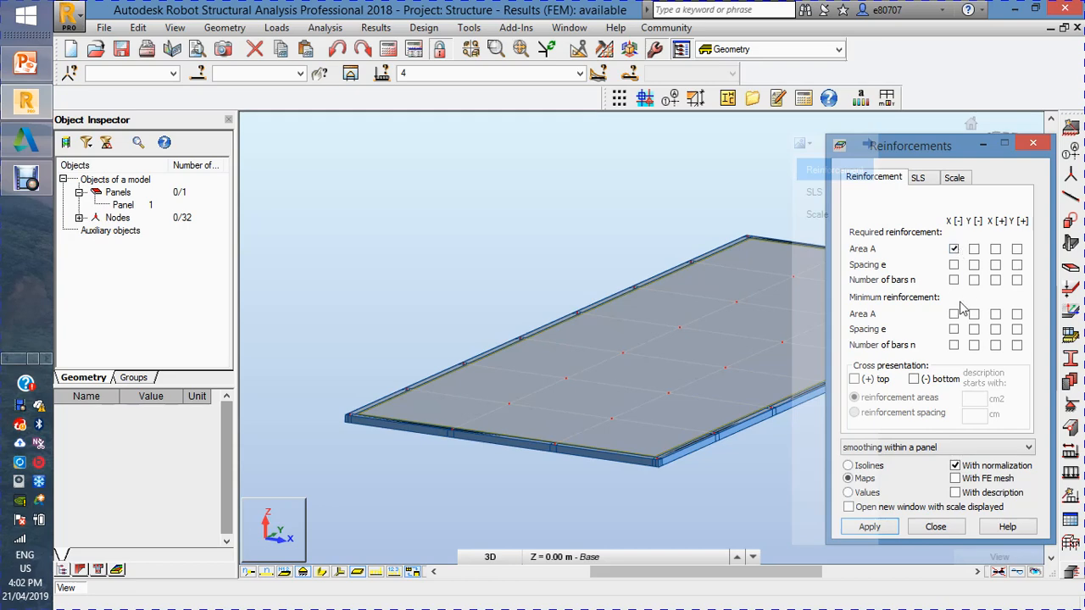
left_click(997, 248)
left_click(869, 527)
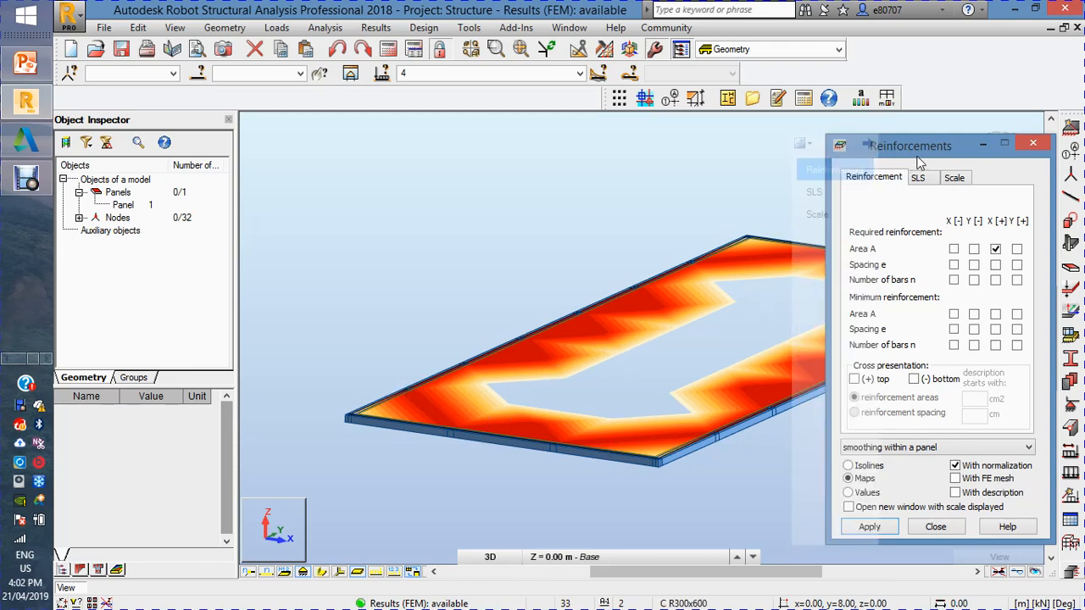
left_click_drag(921, 159, 659, 191)
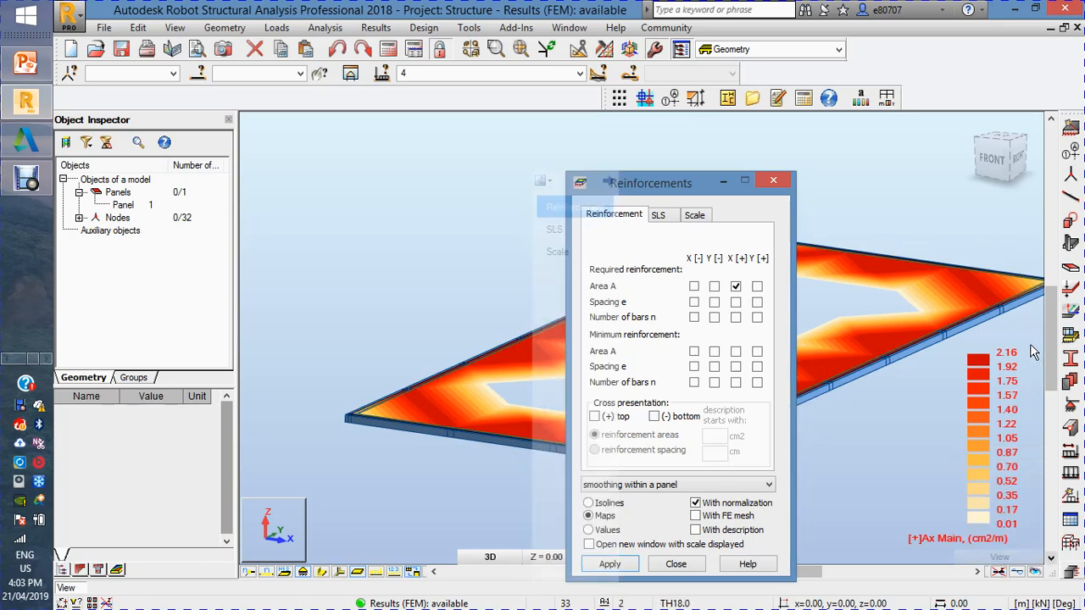
mouse_move(1008, 542)
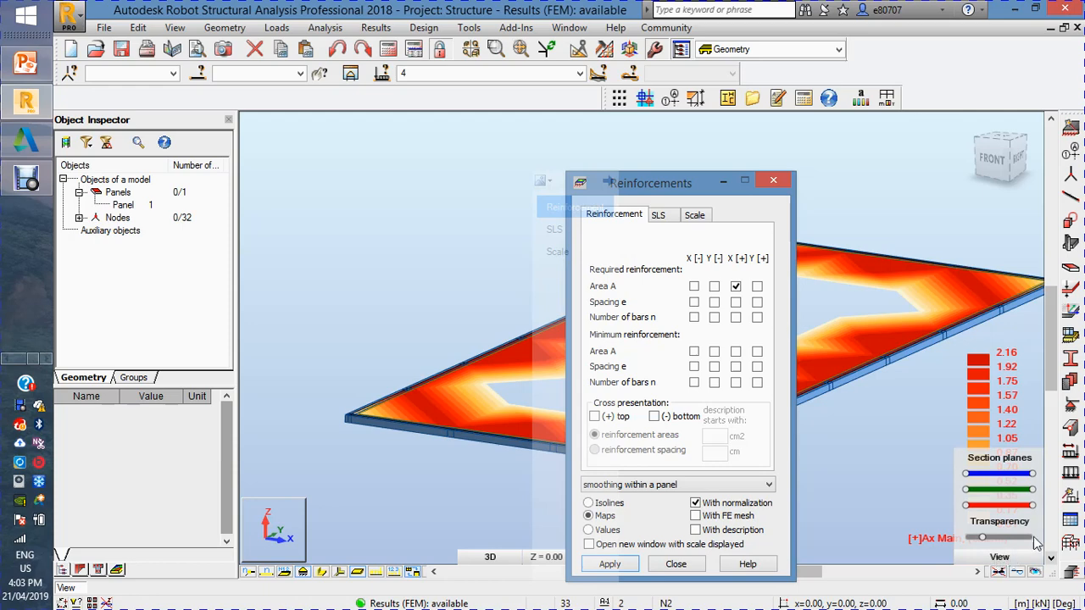
Step: Switch the map to the required reinforcement area for Y [+] and examine the whole slab
left_click(757, 287)
left_click(635, 566)
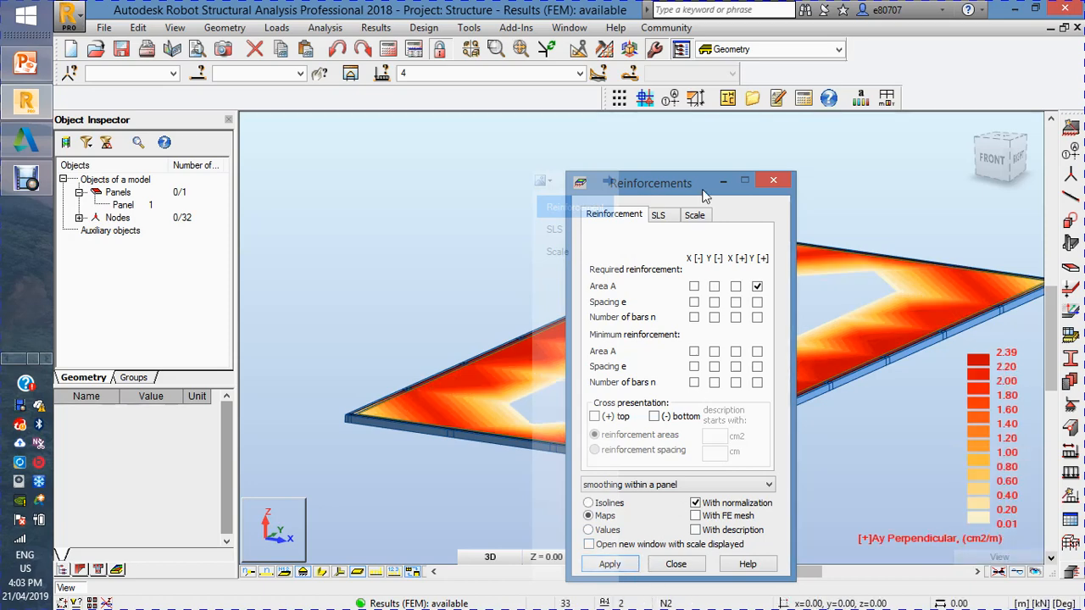
left_click_drag(704, 196, 721, 366)
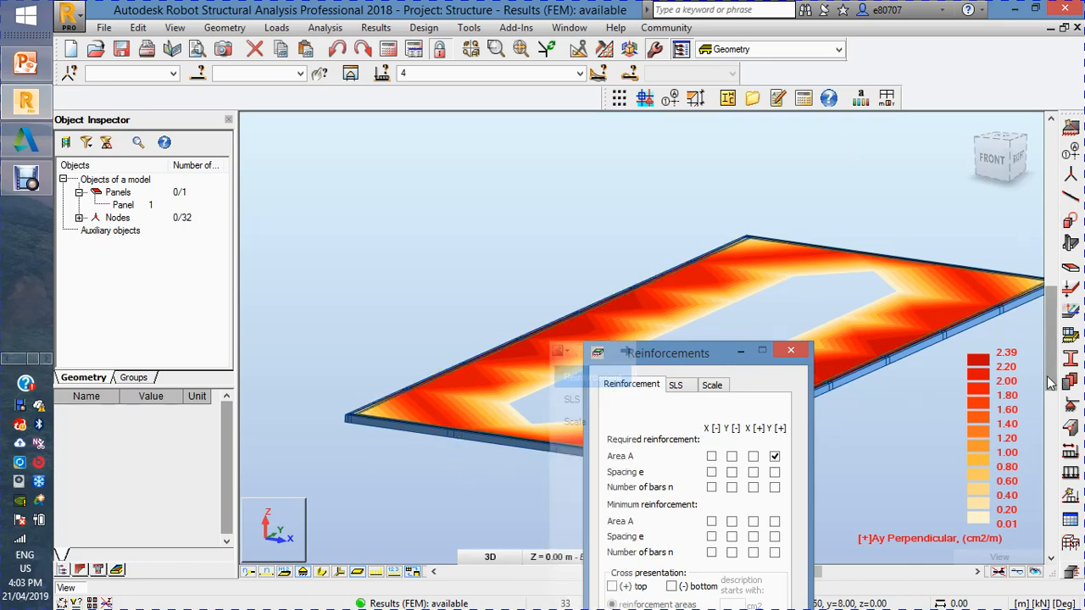
left_click_drag(725, 360, 759, 276)
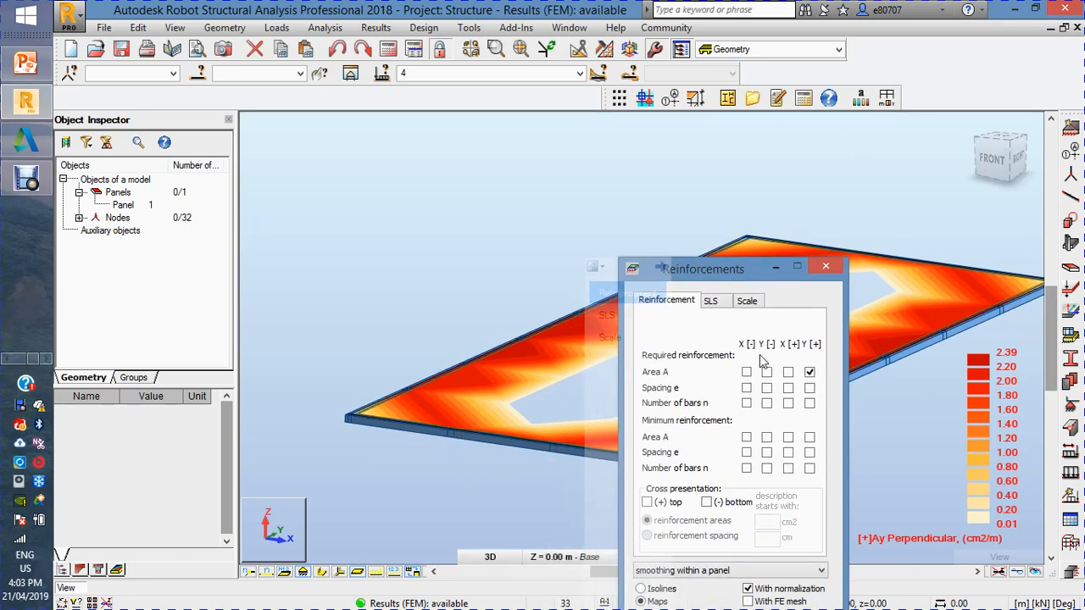
Step: Display the required number of bars for X [+] as values with the FE mesh and examine them across the slab
left_click(789, 403)
left_click_drag(763, 273, 753, 227)
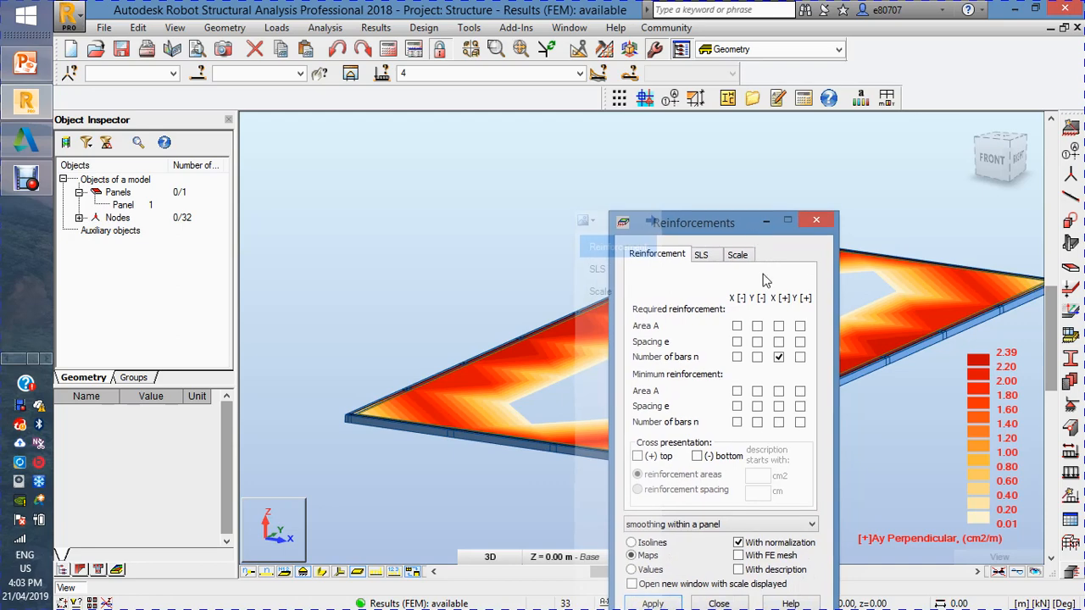
left_click(667, 571)
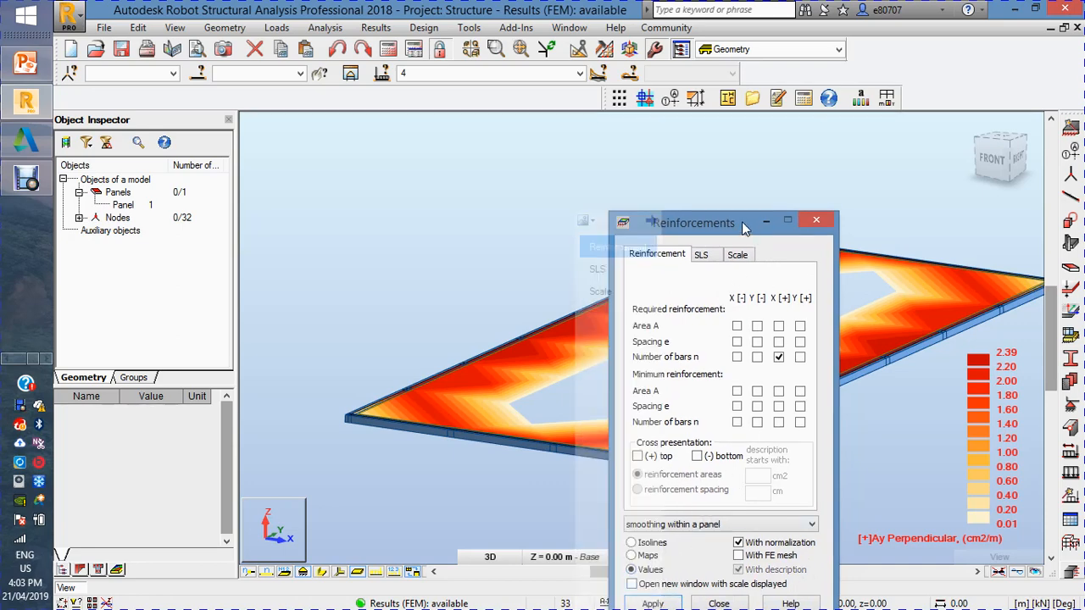
left_click_drag(742, 221, 766, 202)
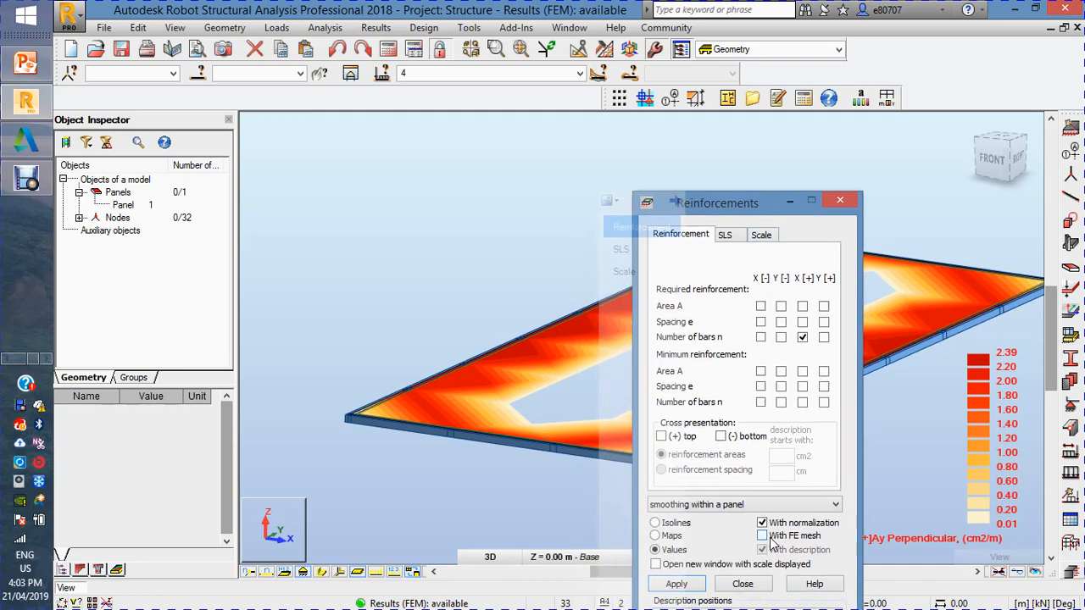
left_click(771, 538)
left_click(689, 585)
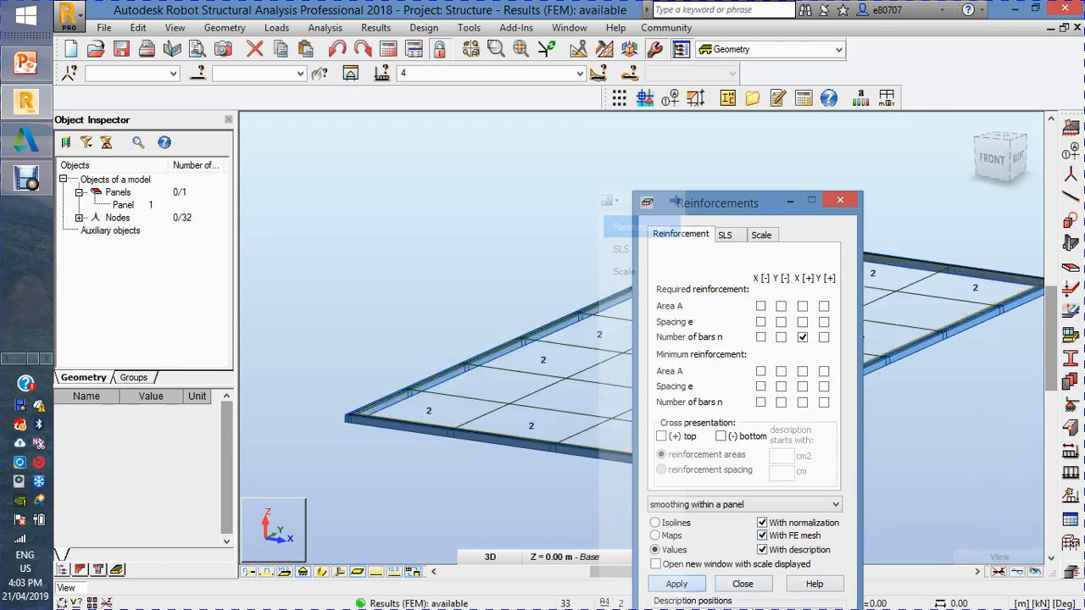
left_click_drag(765, 217, 859, 498)
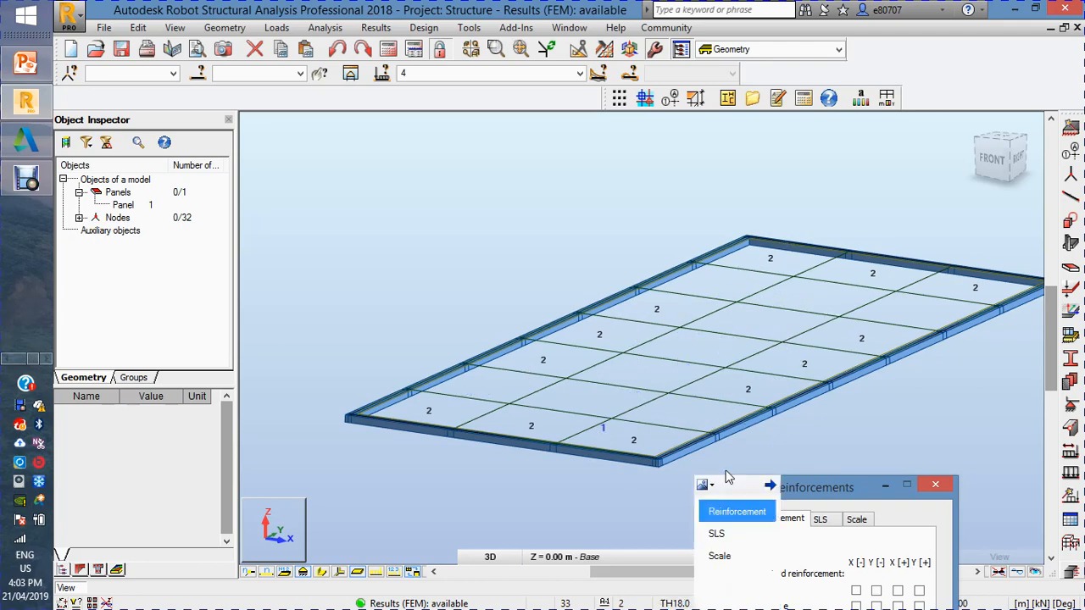
left_click_drag(846, 488, 832, 241)
Step: Review the SLS and scale options of the reinforcement maps, then close the dialog
left_click(824, 280)
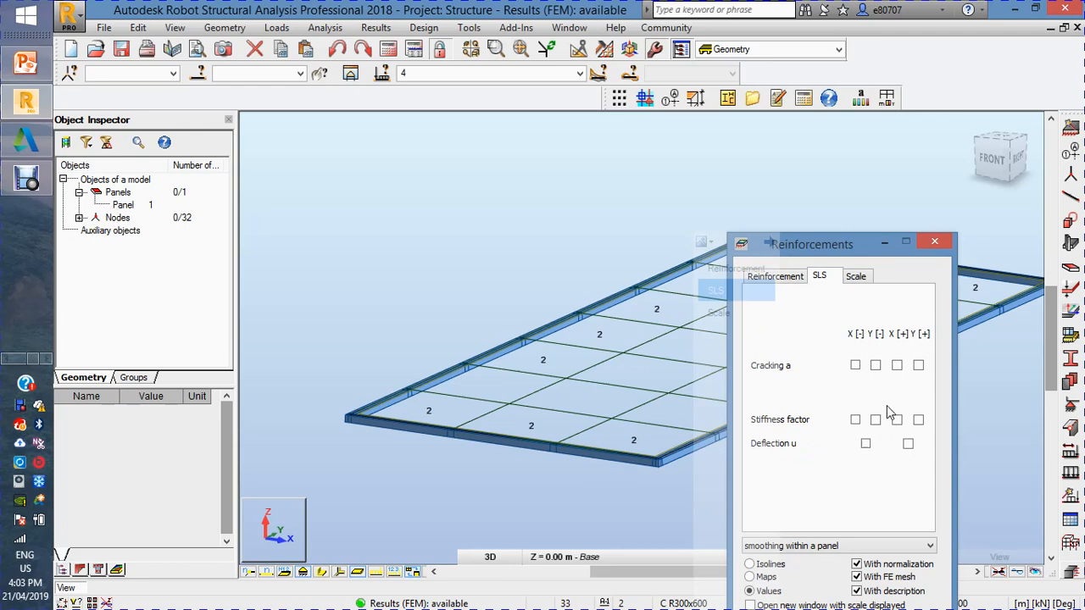
left_click(858, 280)
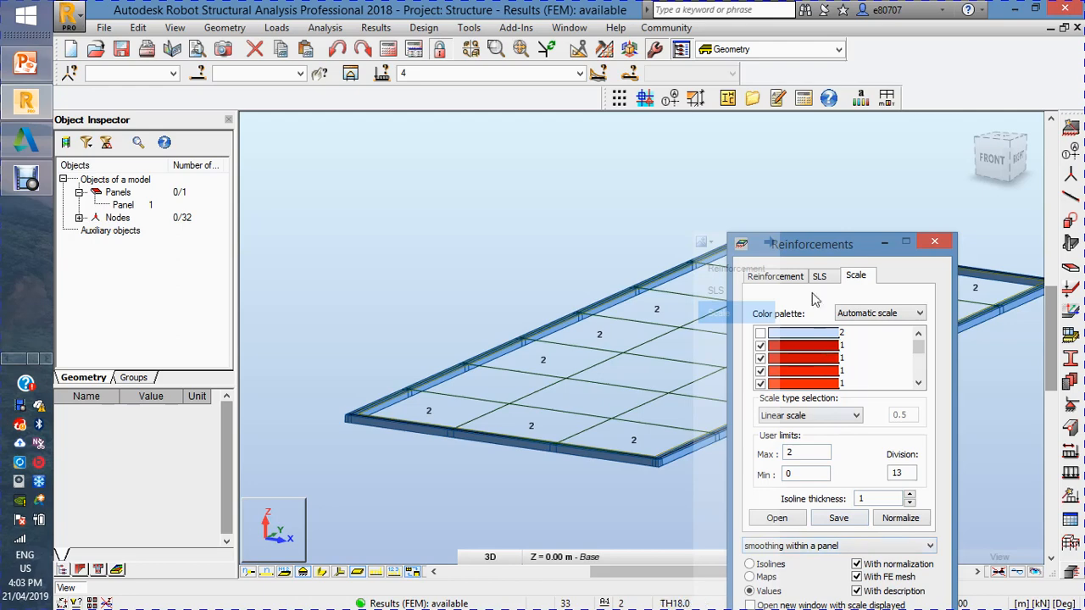
left_click(775, 277)
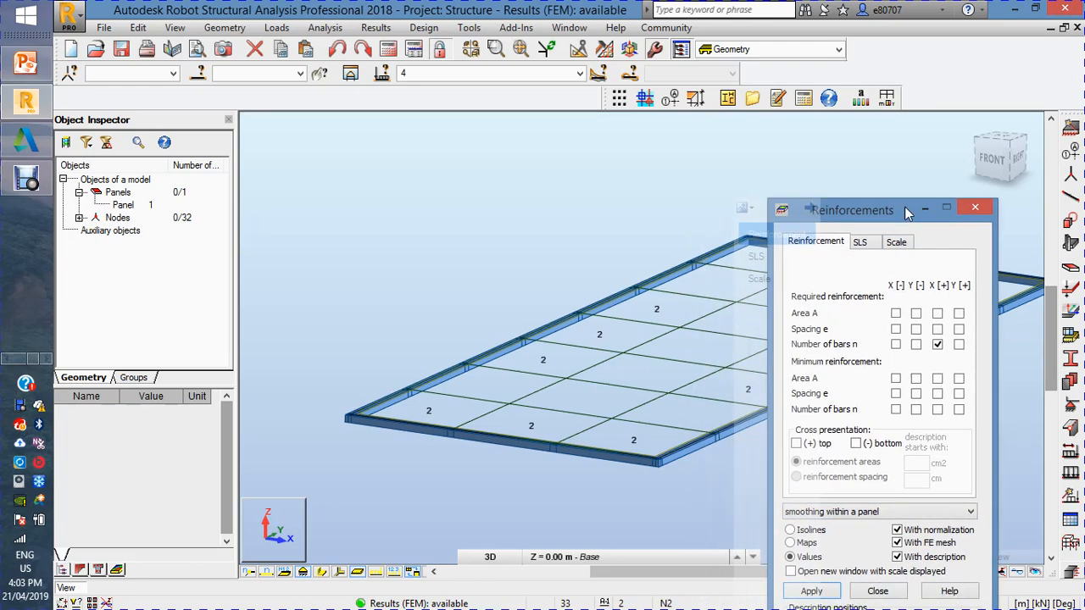
left_click(884, 581)
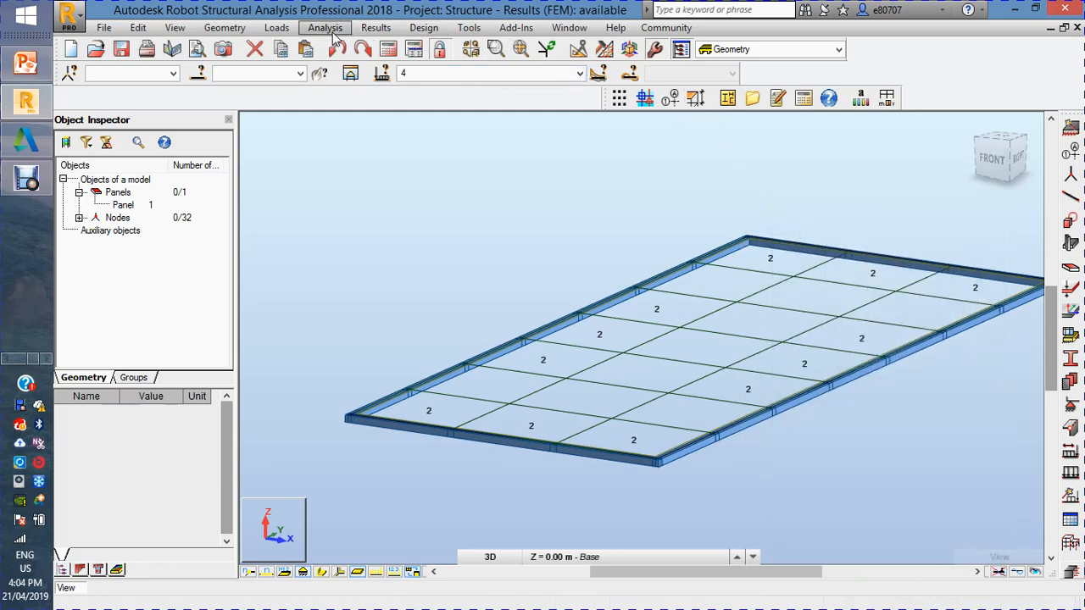
Step: Try to open the provided reinforcement design without selecting a panel, then return to the Geometry layout of the structure model
left_click(423, 28)
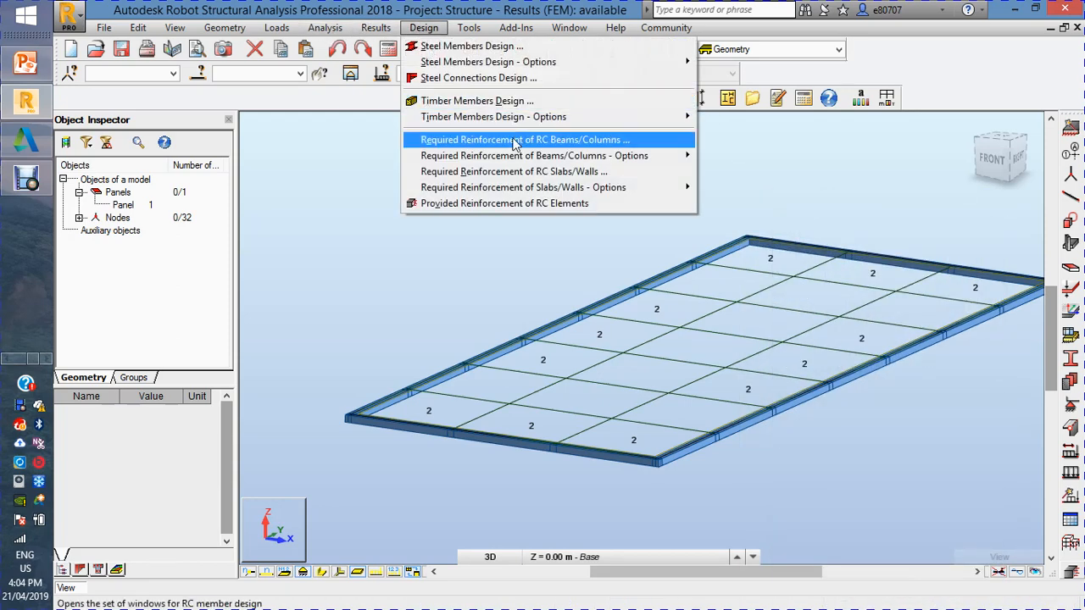
mouse_move(507, 190)
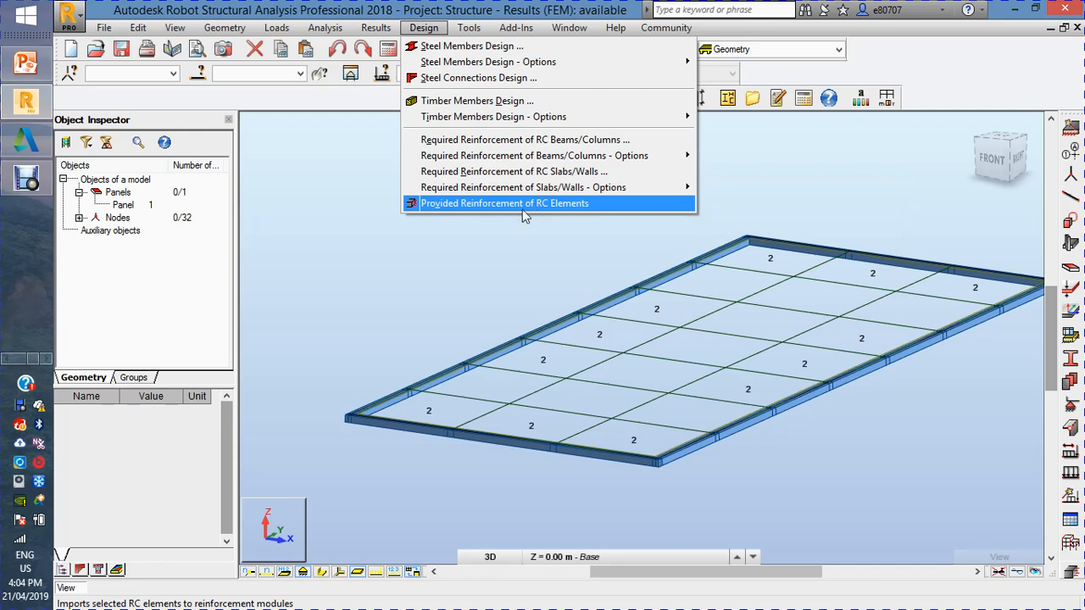
left_click(494, 206)
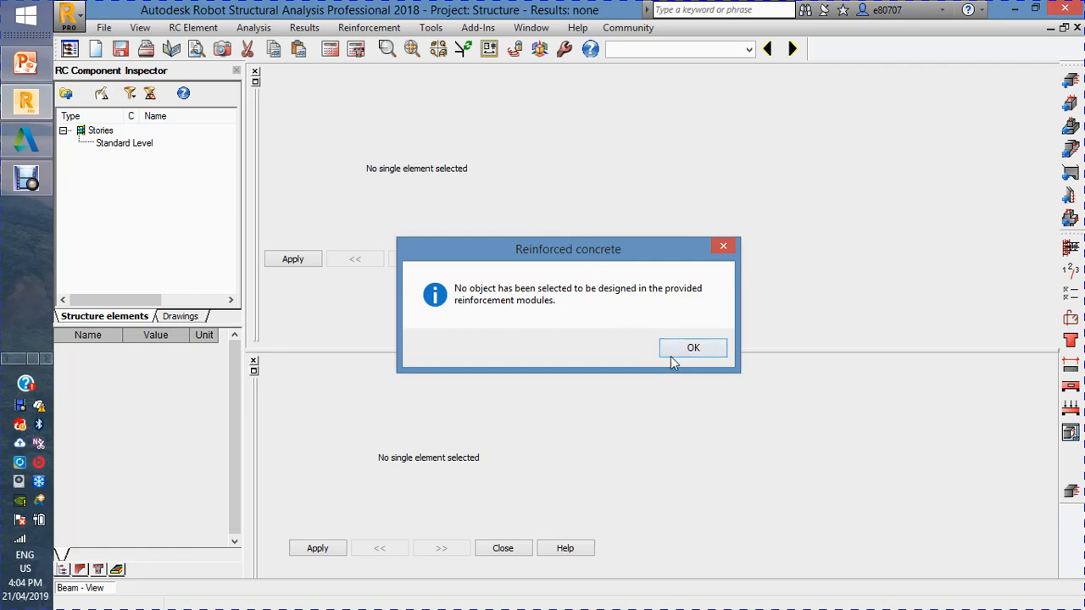
left_click(692, 350)
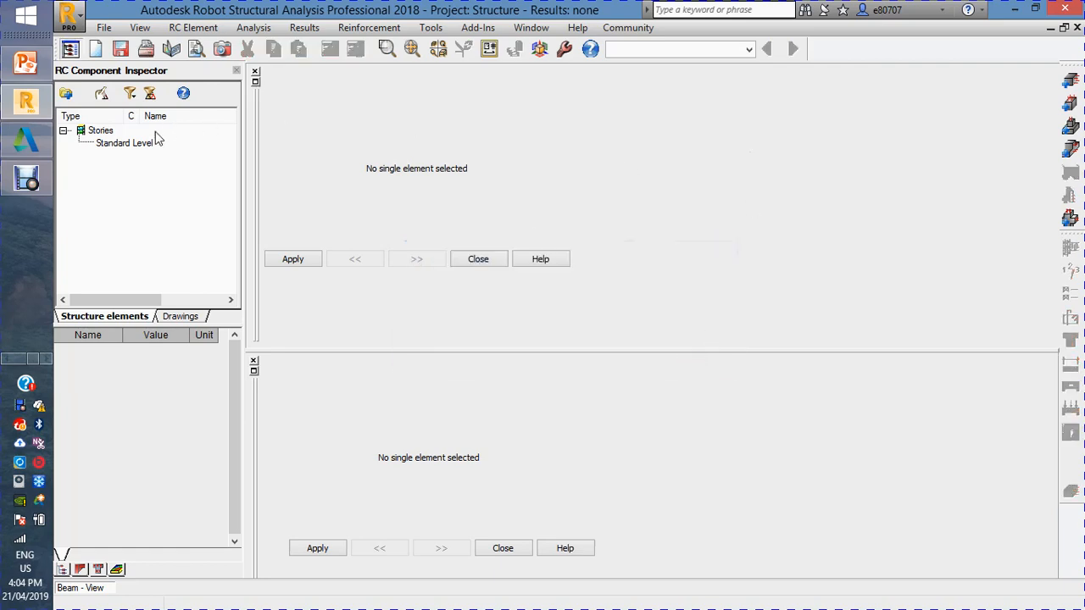
left_click(678, 49)
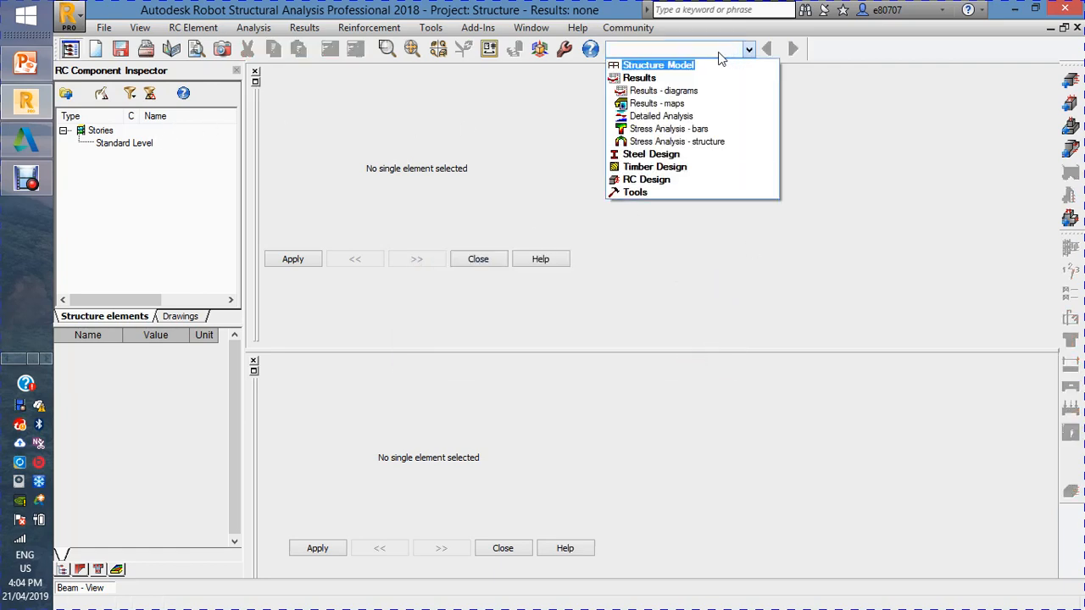
left_click(660, 66)
left_click(653, 77)
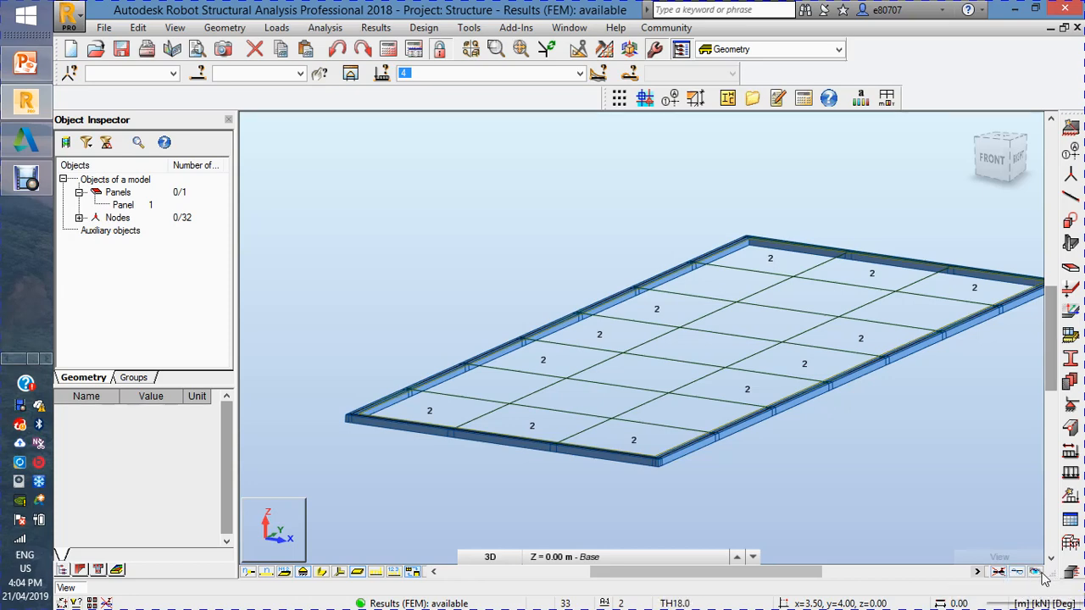
Step: Turn off the displayed reinforcement values and send slab panel 1 to the provided reinforcement design, accepting the C25/30 concrete strength assumption
left_click(997, 573)
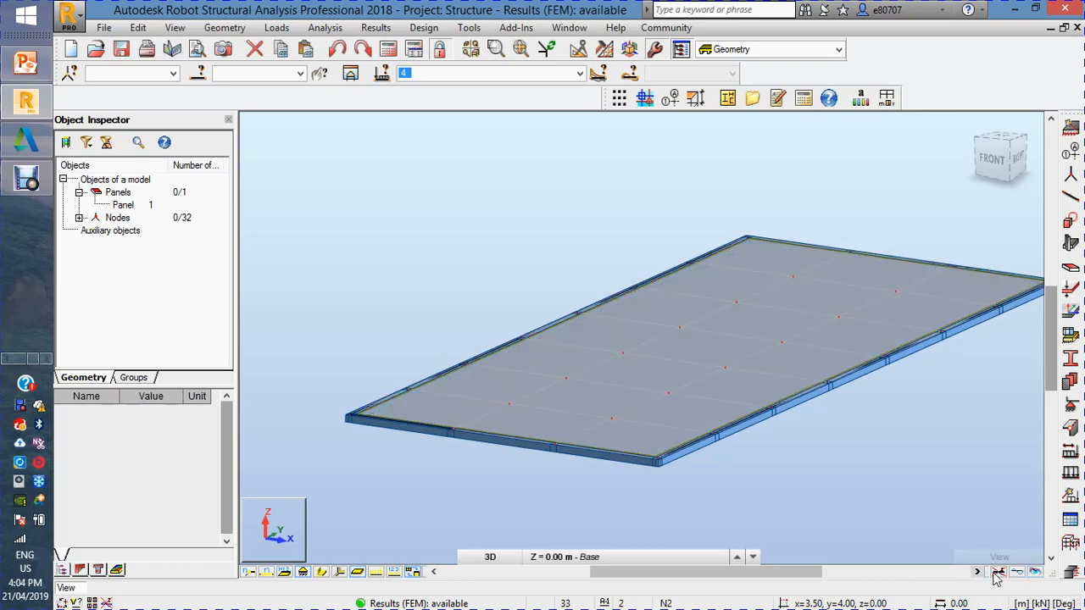
left_click(660, 361)
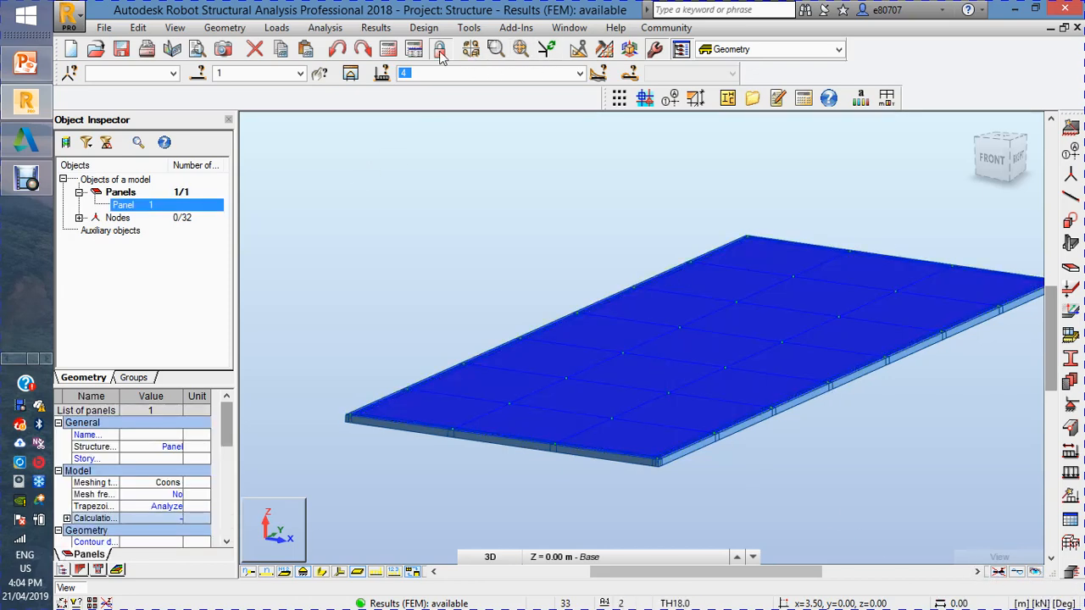
left_click(420, 28)
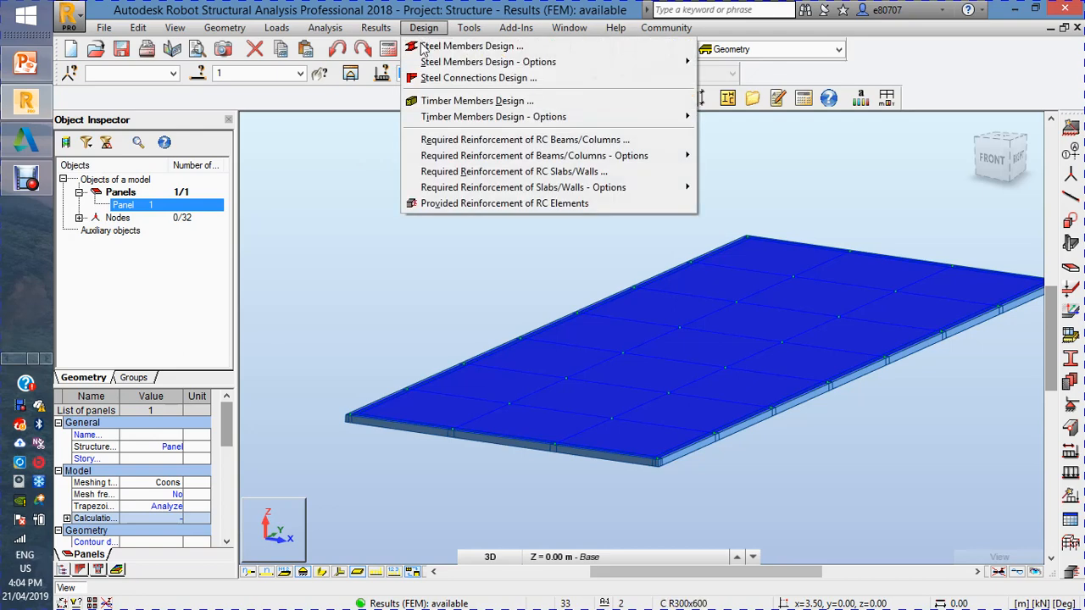
left_click(463, 204)
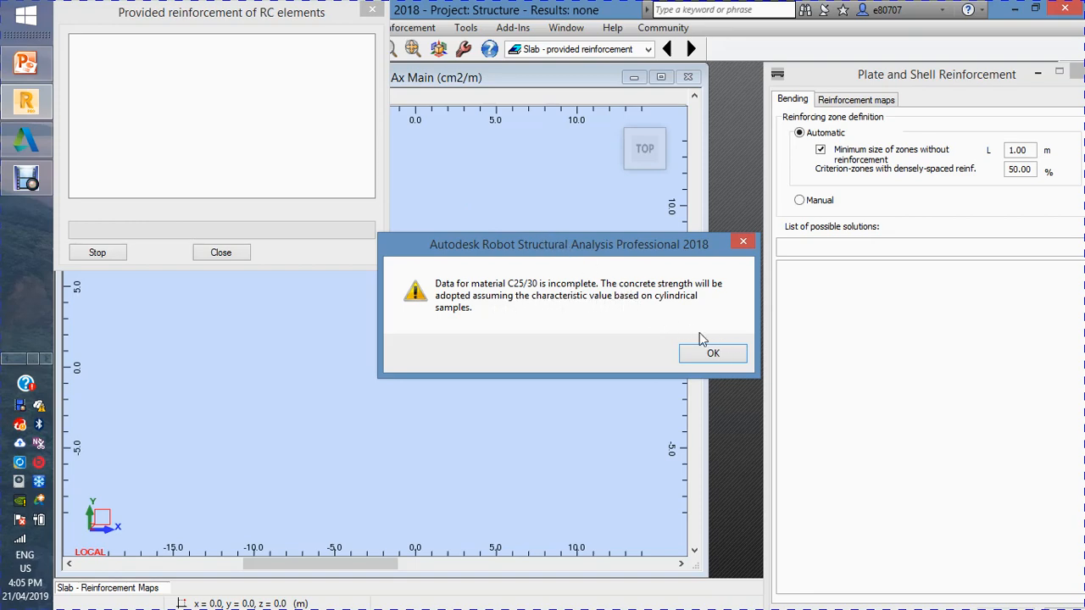
left_click(716, 353)
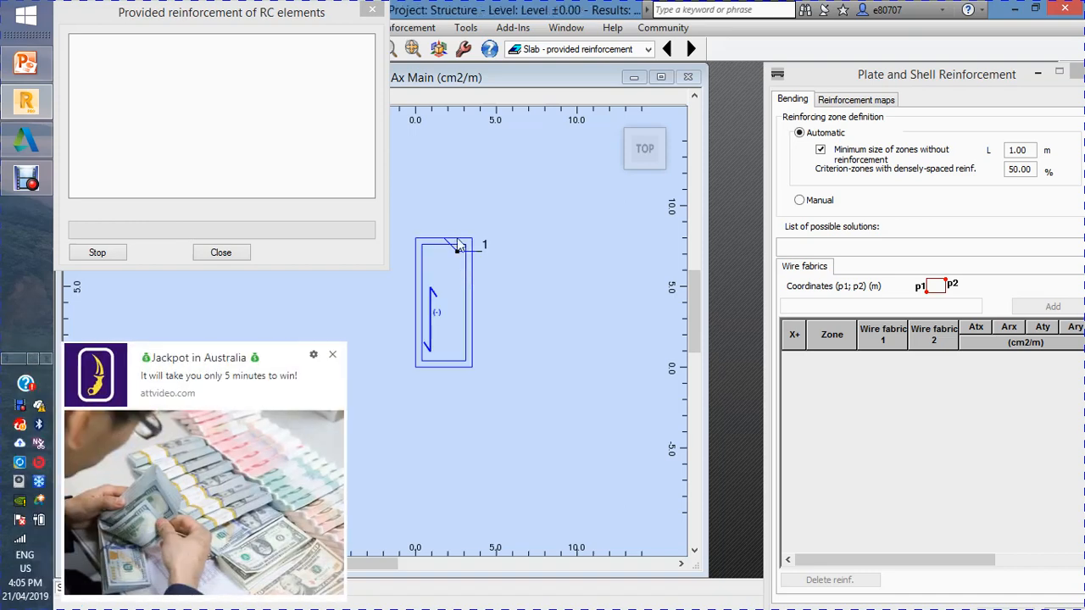
Step: Examine the required bar areas and spacings on slab panel 1's X- reinforcement map, particularly near the lower corner
left_click(333, 355)
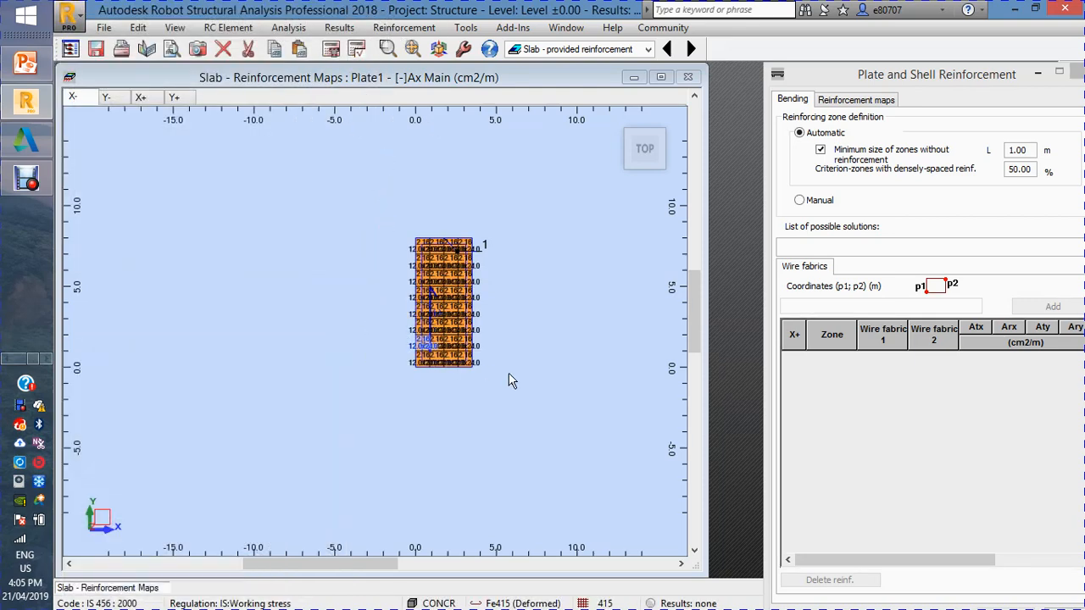
scroll(513, 363, "up", 8)
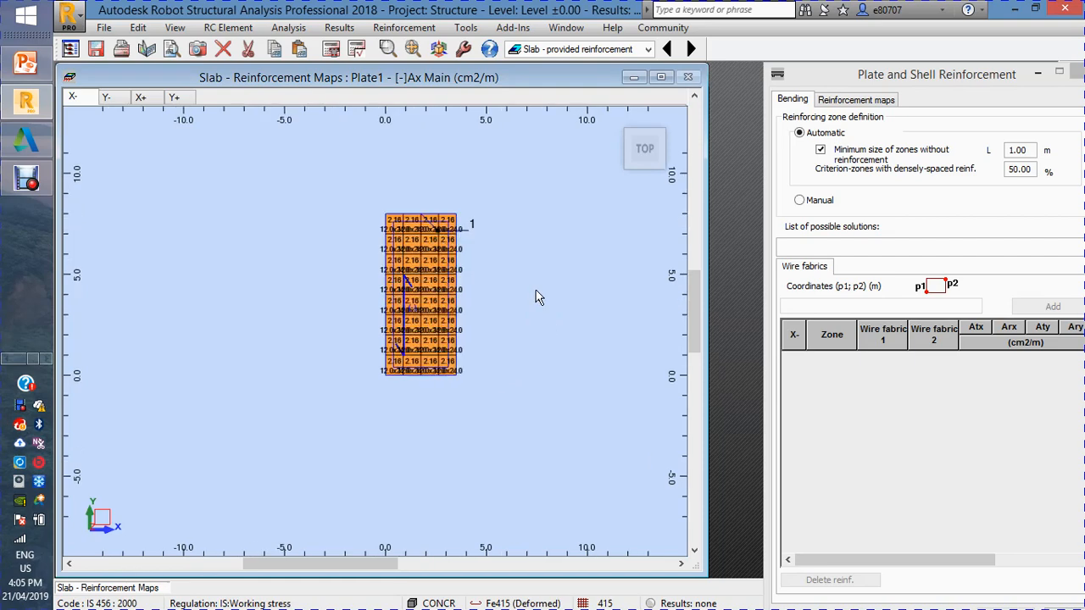
scroll(328, 348, "up", 2)
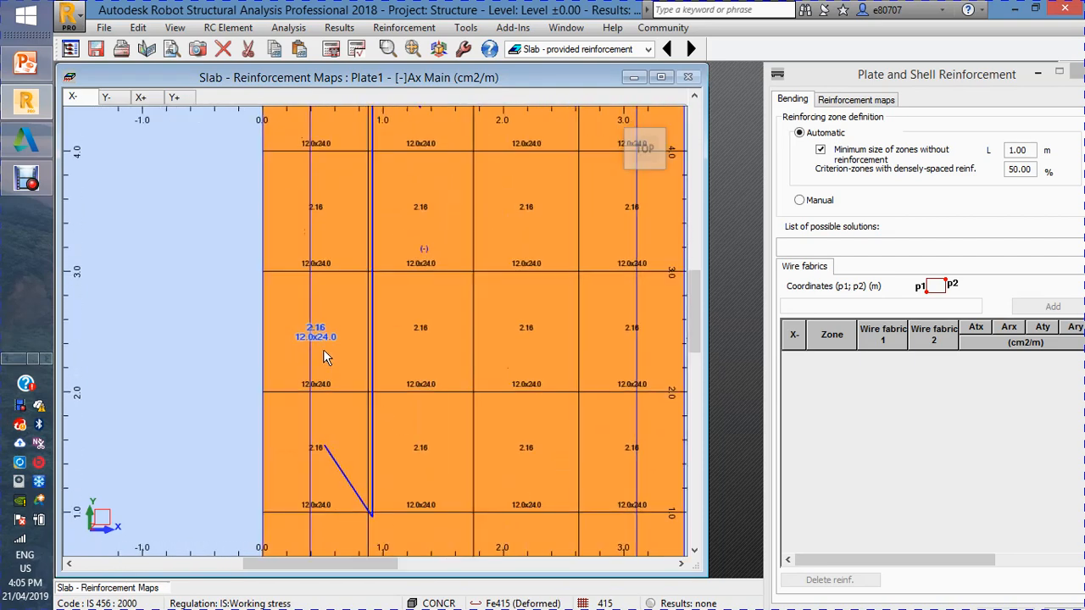
scroll(432, 181, "down", 2)
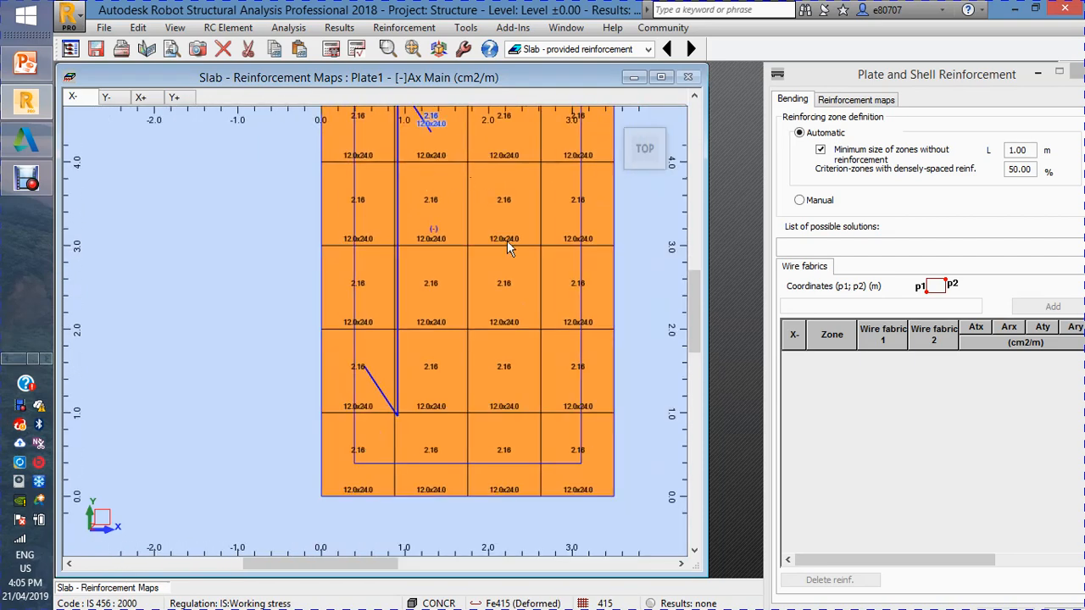
scroll(525, 390, "up", 1)
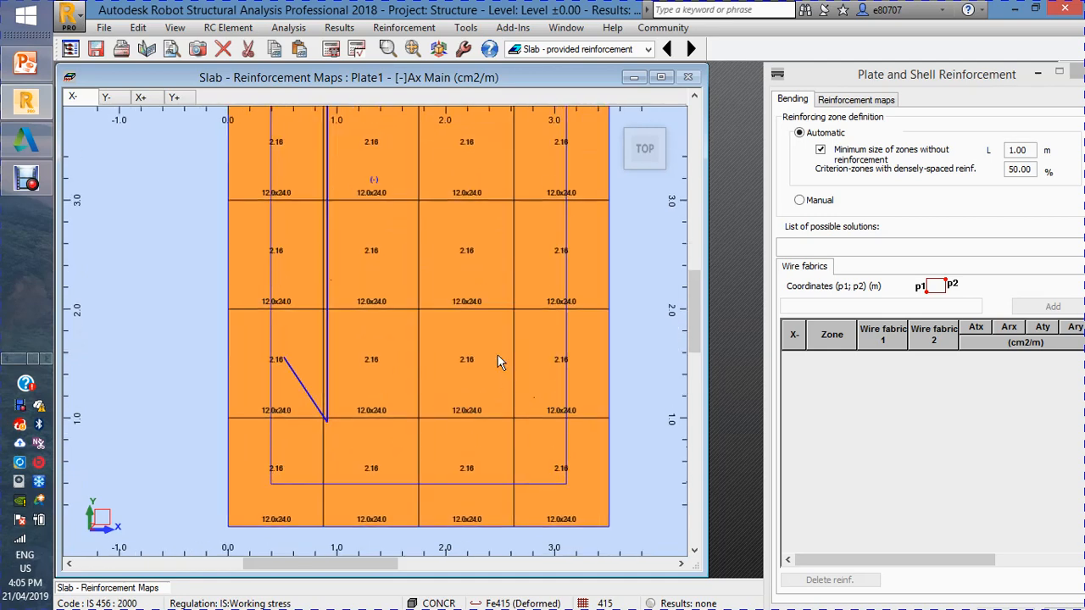
scroll(500, 356, "up", 1)
scroll(416, 319, "up", 3)
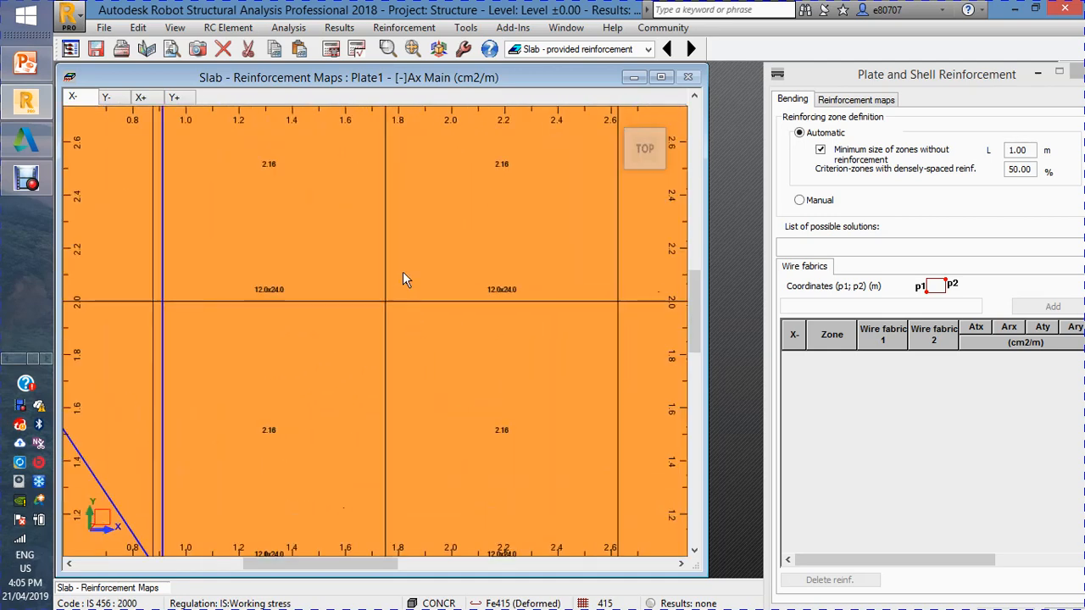
scroll(466, 255, "down", 3)
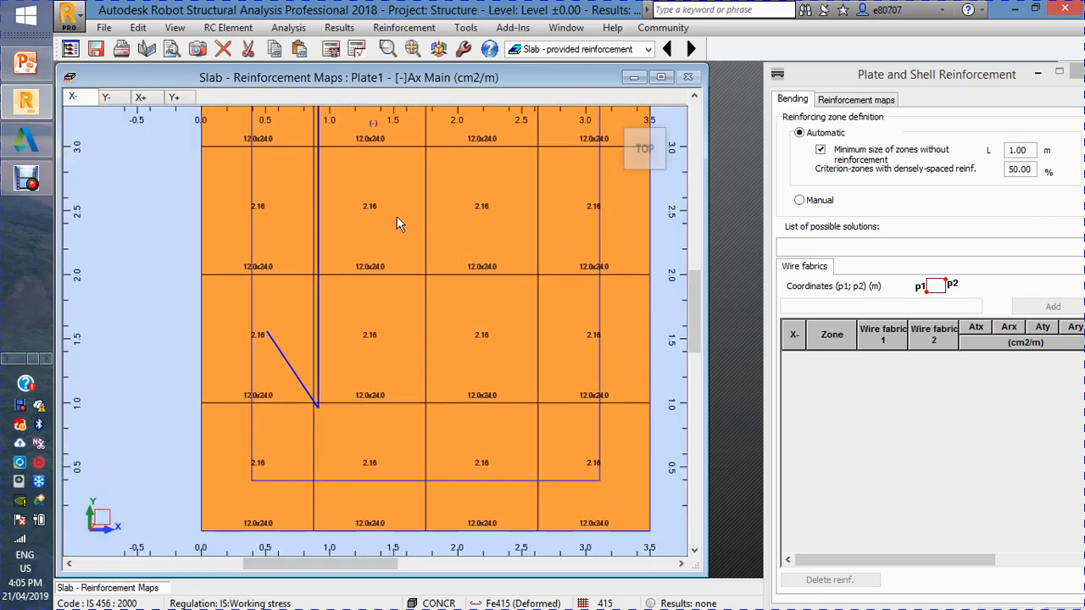
scroll(401, 216, "down", 2)
scroll(283, 456, "up", 2)
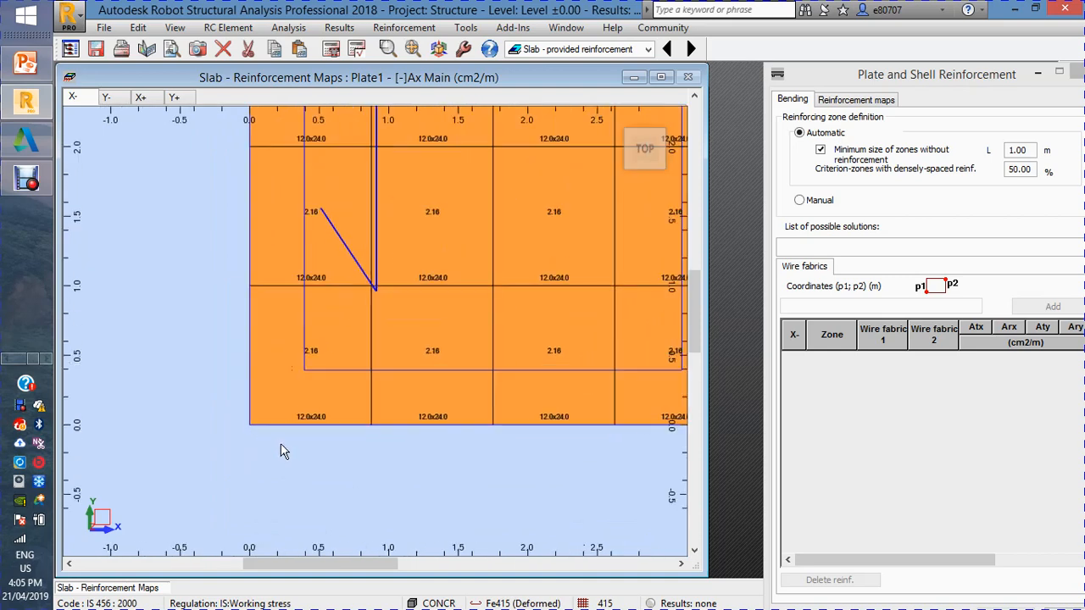
scroll(284, 452, "up", 2)
scroll(213, 430, "down", 2)
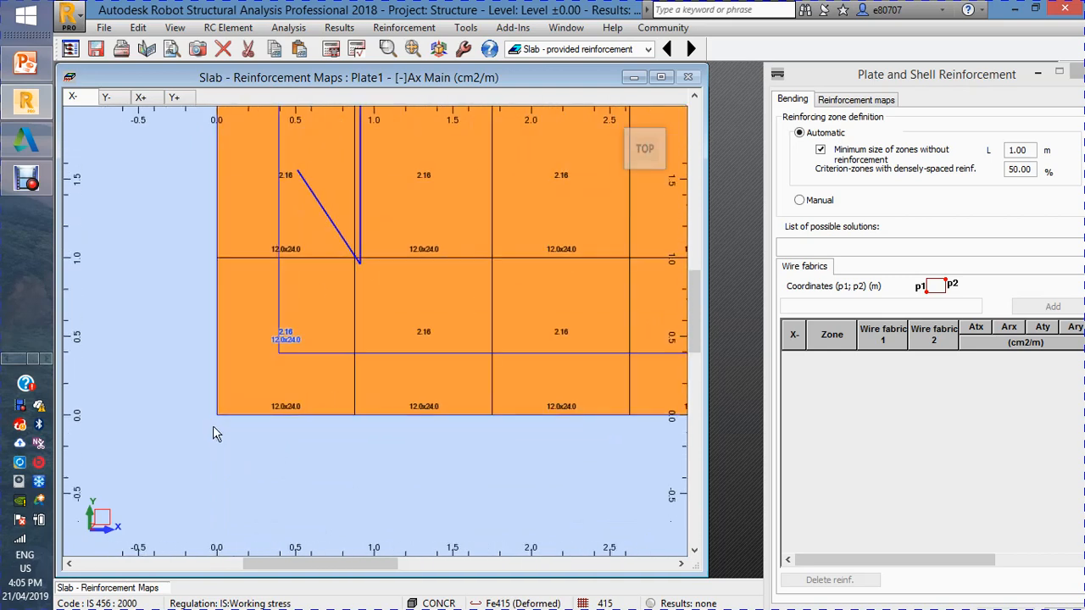
scroll(213, 425, "down", 1)
scroll(565, 380, "up", 1)
scroll(563, 382, "down", 2)
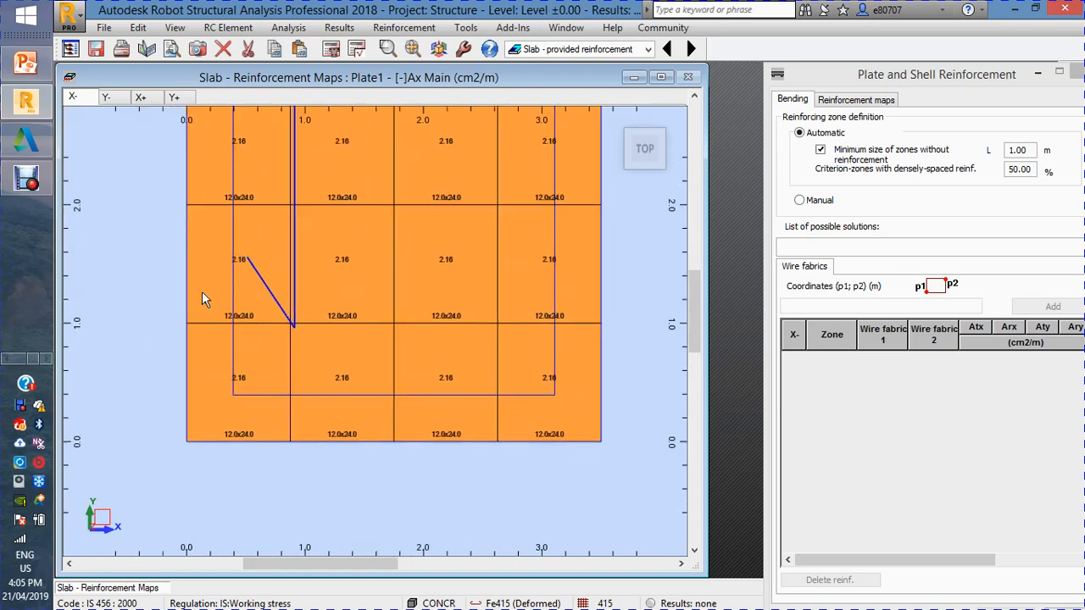
scroll(393, 387, "down", 3)
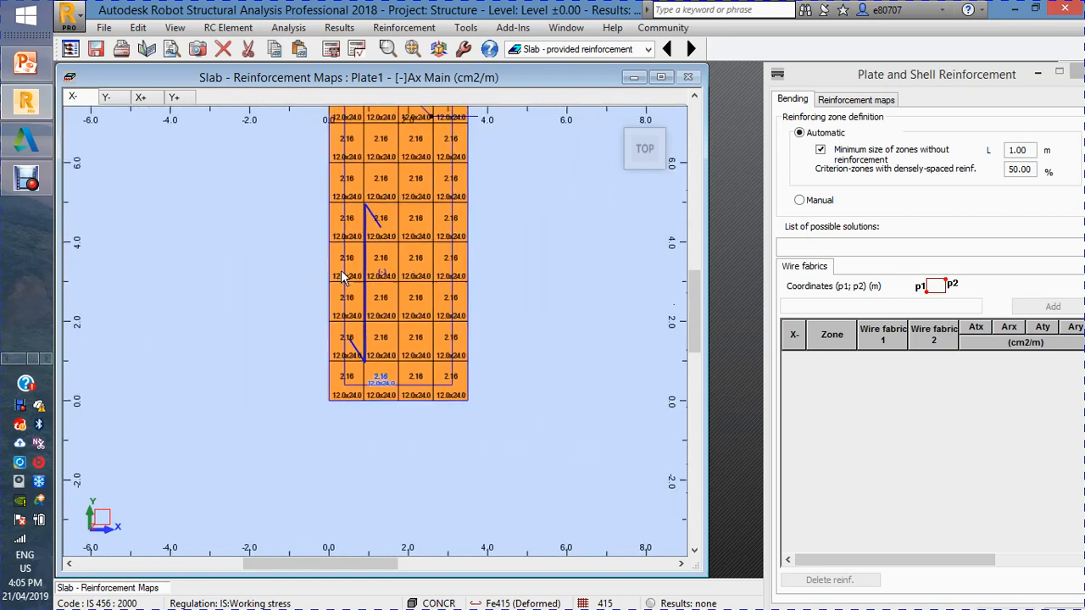
Step: Review the Y- and X+ reinforcement maps of the slab
left_click(104, 98)
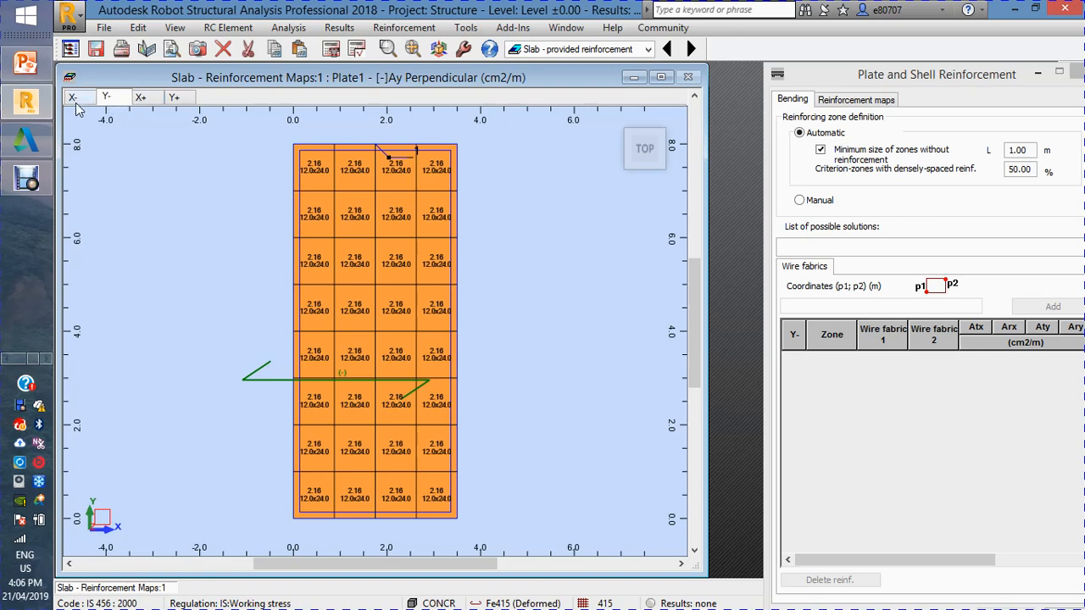
left_click(141, 98)
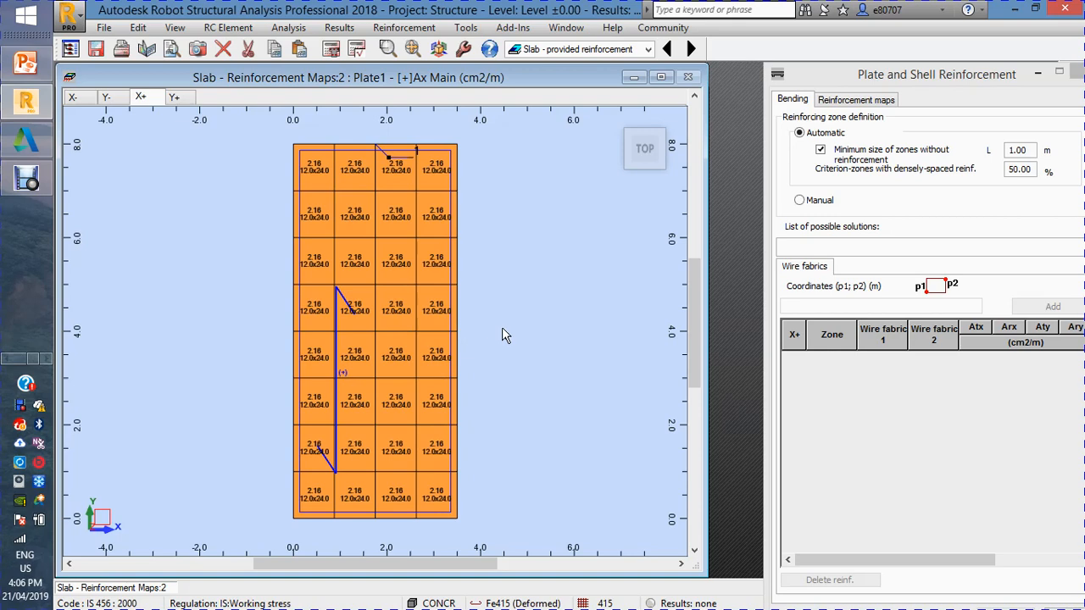
scroll(501, 327, "up", 1)
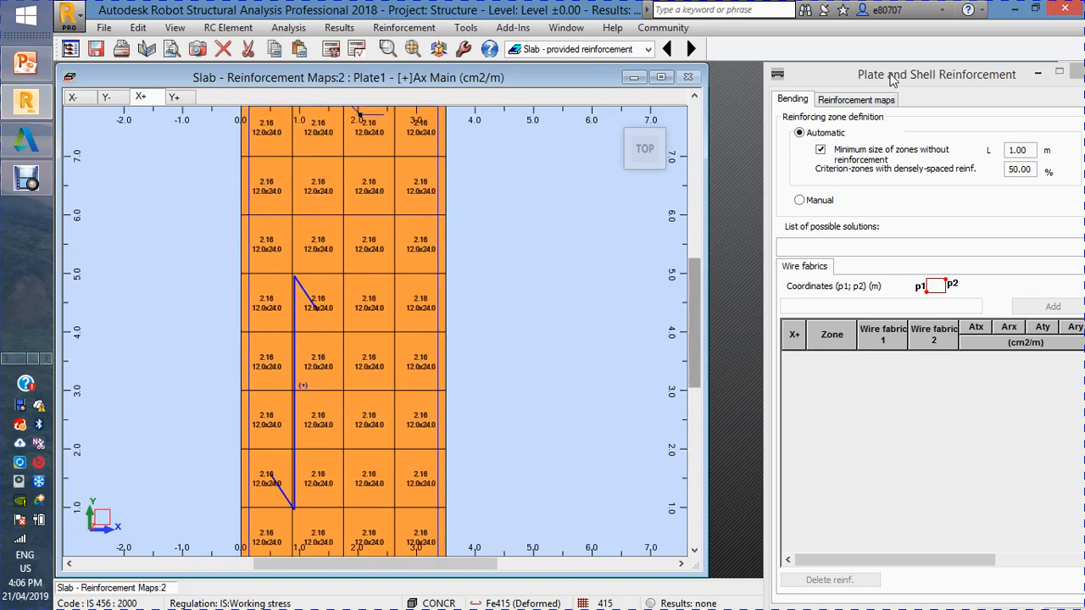
Step: Open the slab's calculation options and review the general cover and concrete settings
left_click_drag(892, 79, 817, 74)
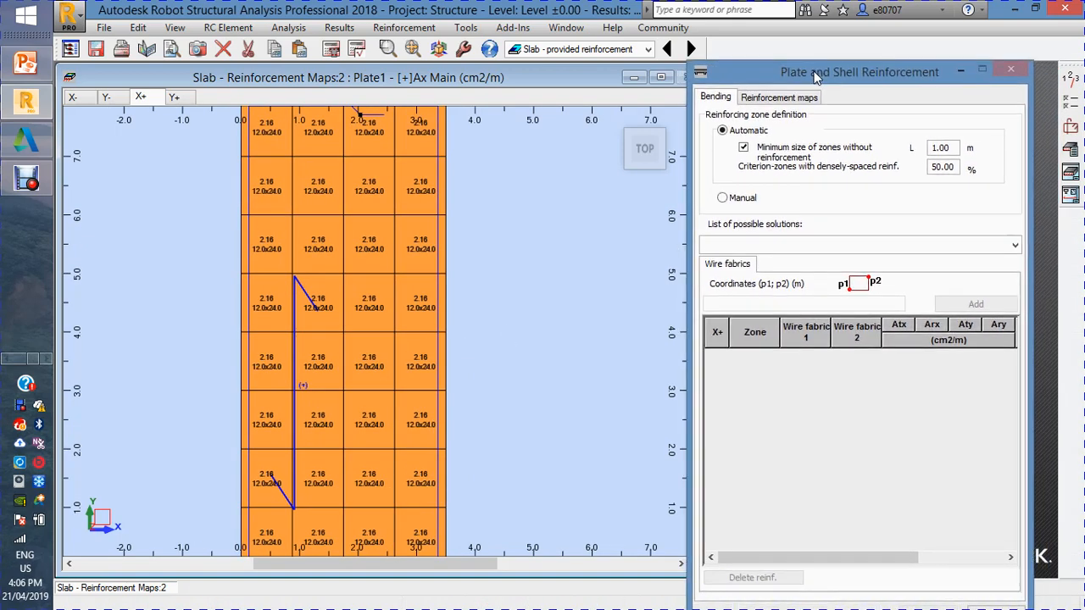
left_click(1076, 102)
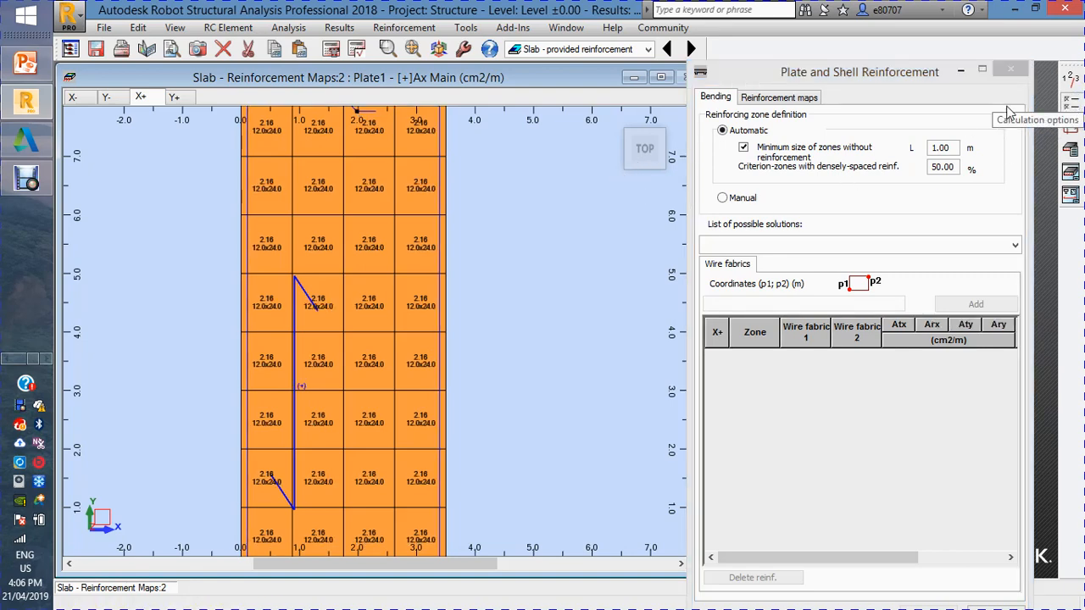
left_click(1070, 105)
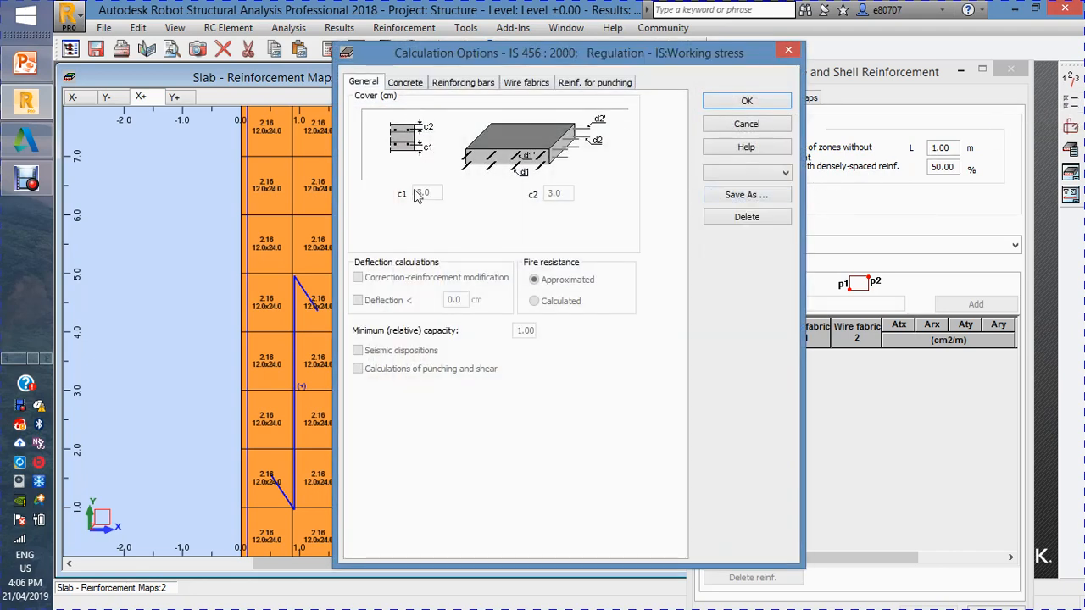
left_click(413, 87)
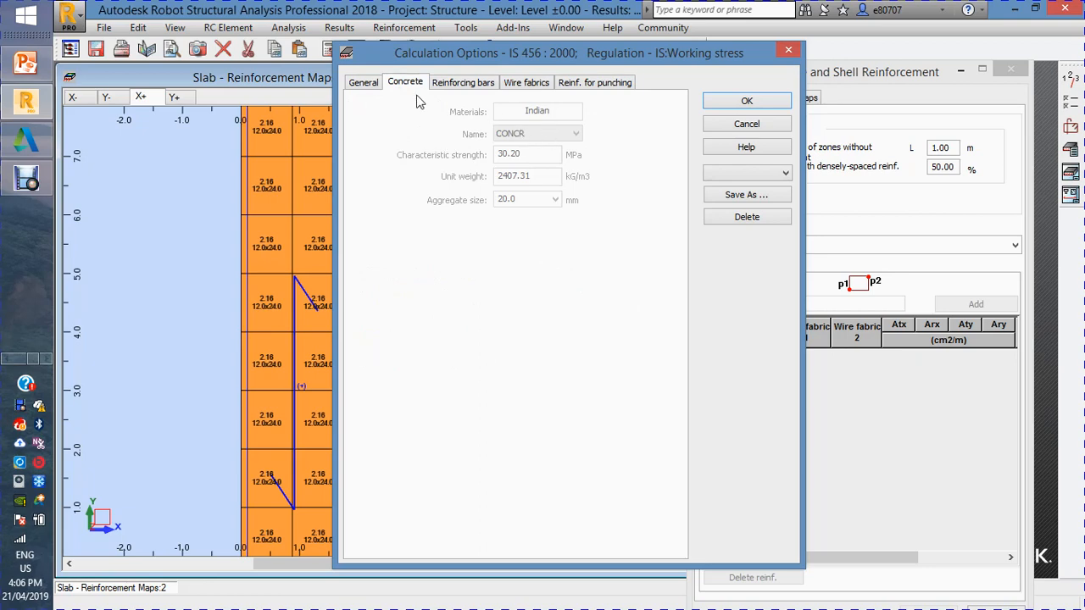
left_click(359, 83)
left_click(410, 87)
Step: Restrict the reinforcing bars available for the slab design to the 12, 16 and 20 mm diameters
left_click(467, 86)
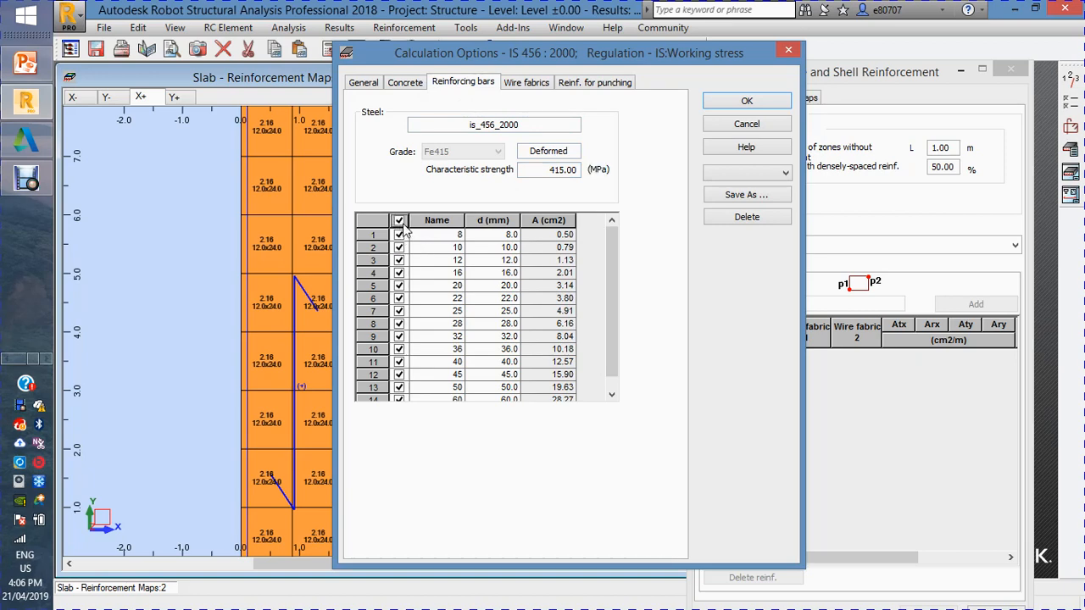
left_click(400, 221)
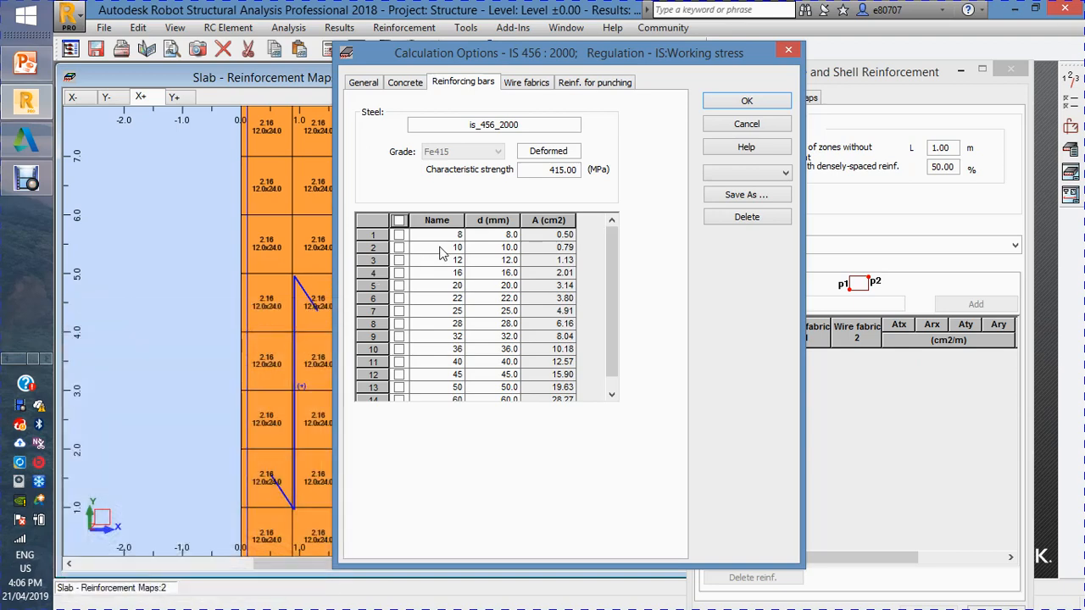
left_click(399, 260)
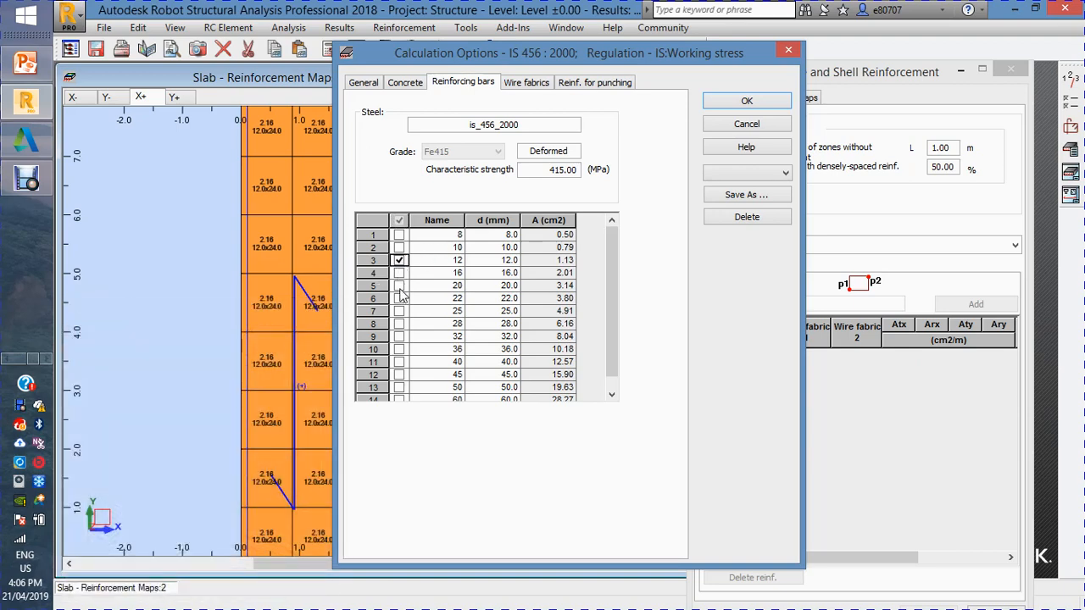
left_click(399, 285)
left_click(400, 273)
Step: Review the wire fabric and punching reinforcement options, then accept the calculation options
left_click(527, 85)
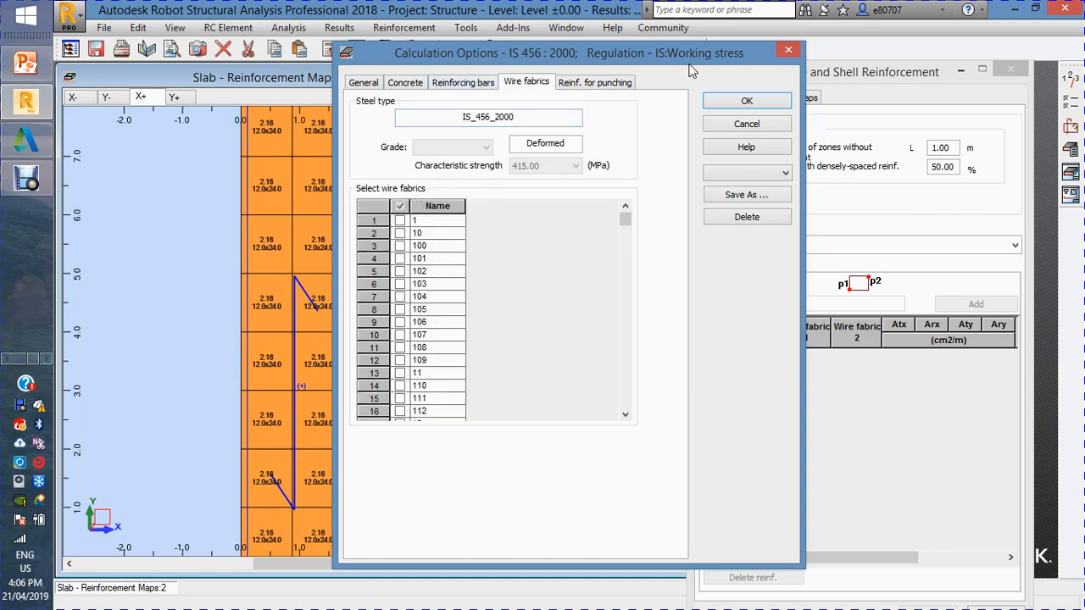
left_click(609, 85)
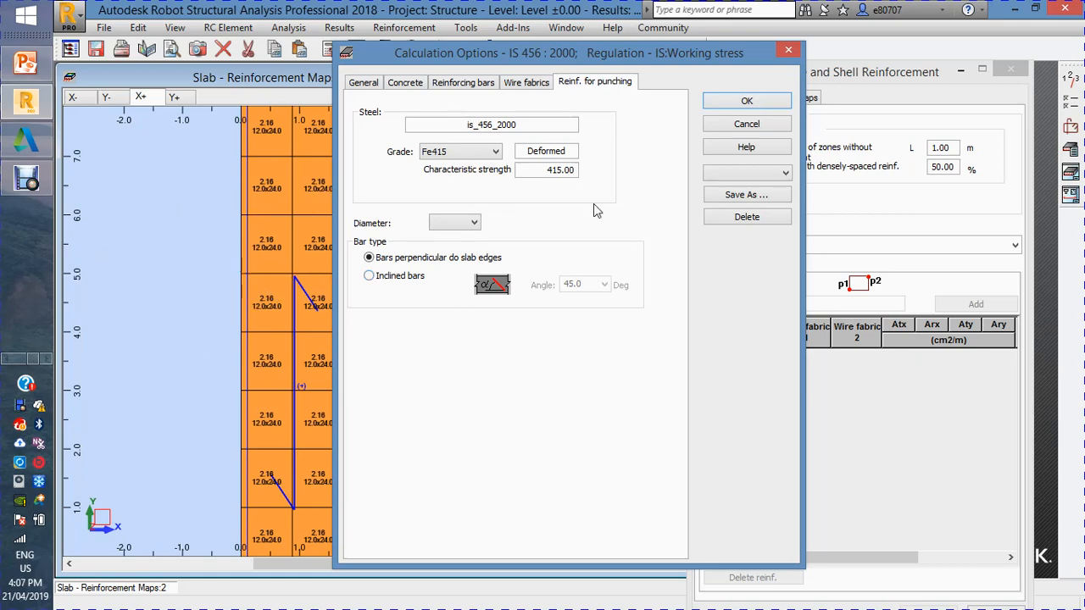
left_click(745, 102)
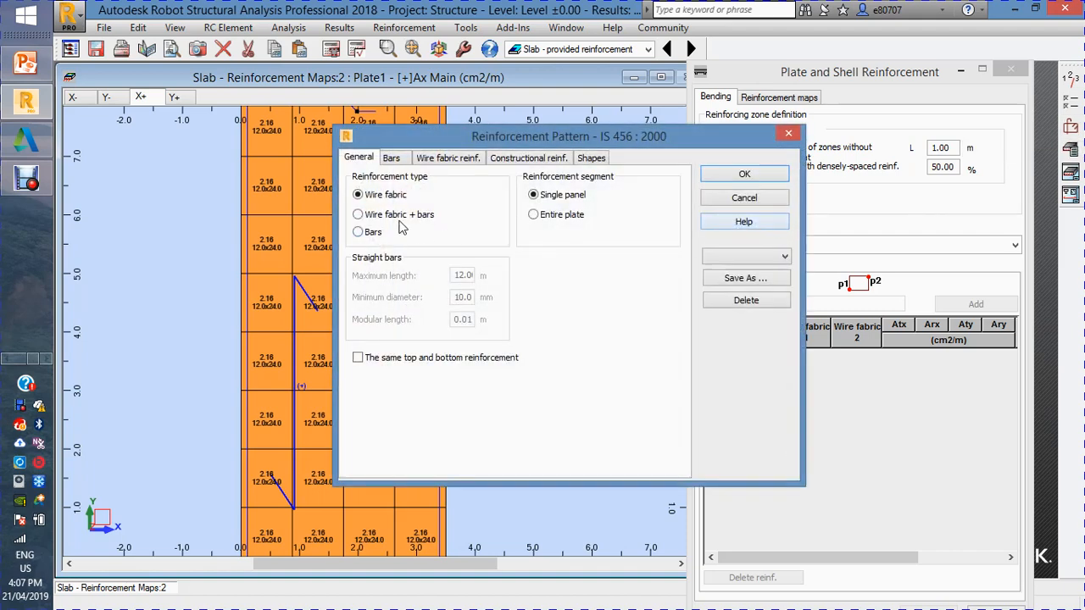
Step: Set the reinforcement pattern's type to Bars and enable the reinforcement of beam supports
left_click(373, 232)
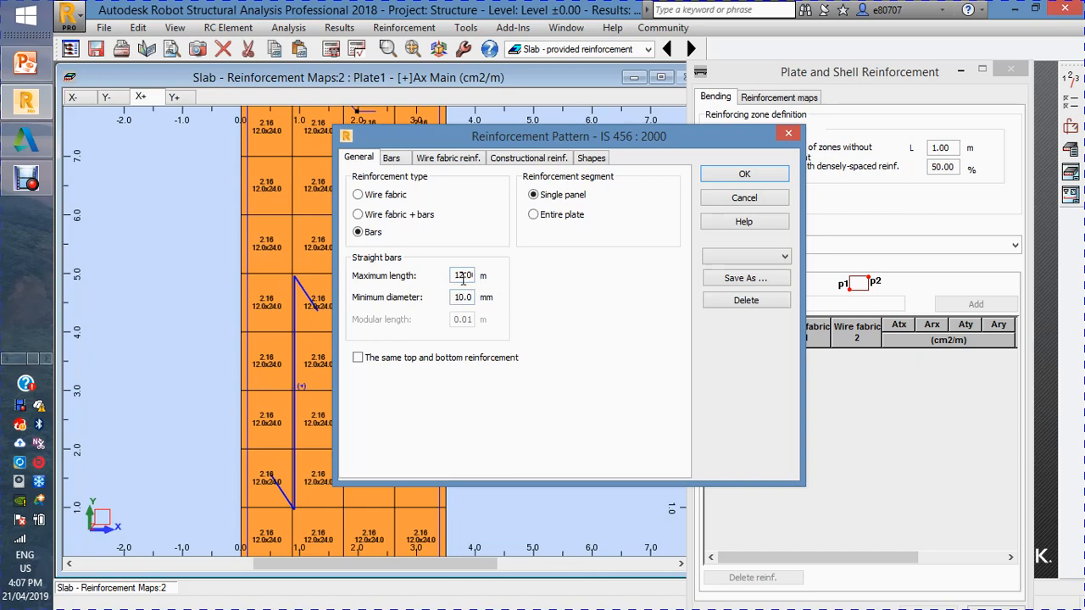
left_click(397, 161)
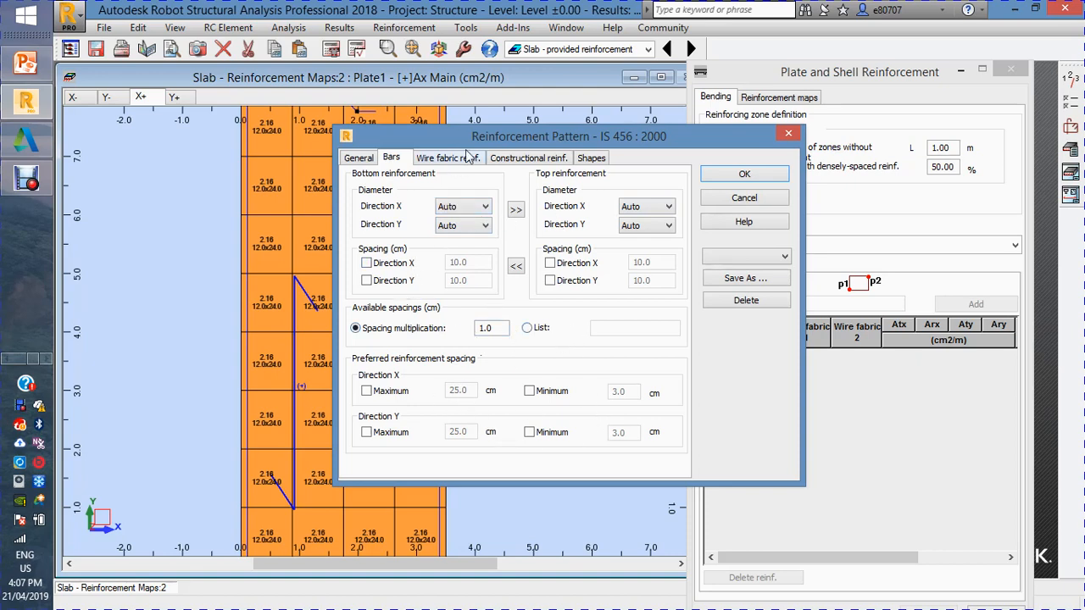
left_click(441, 160)
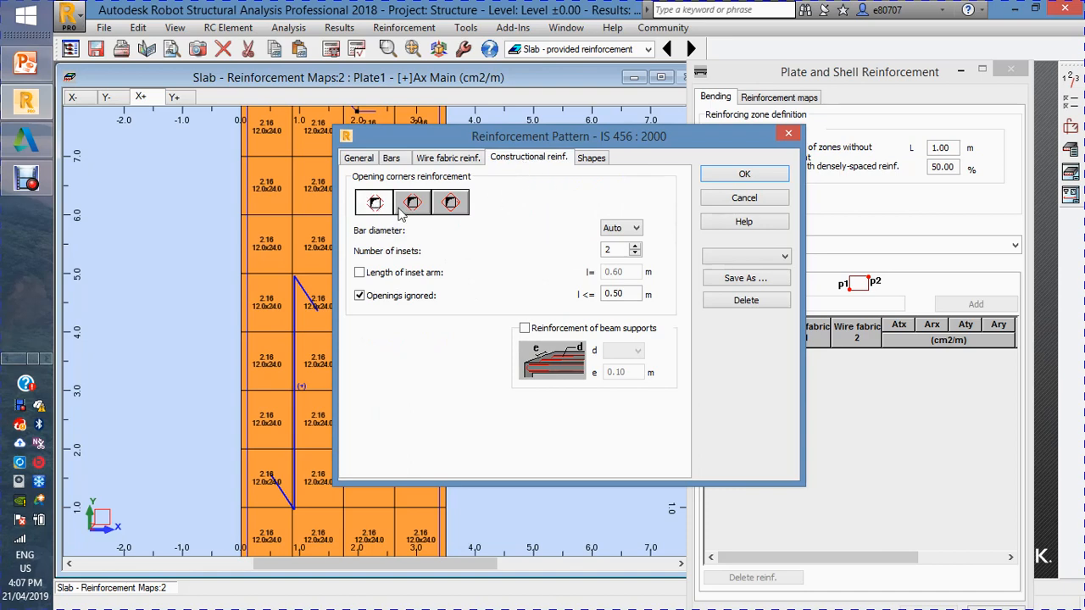
left_click(532, 331)
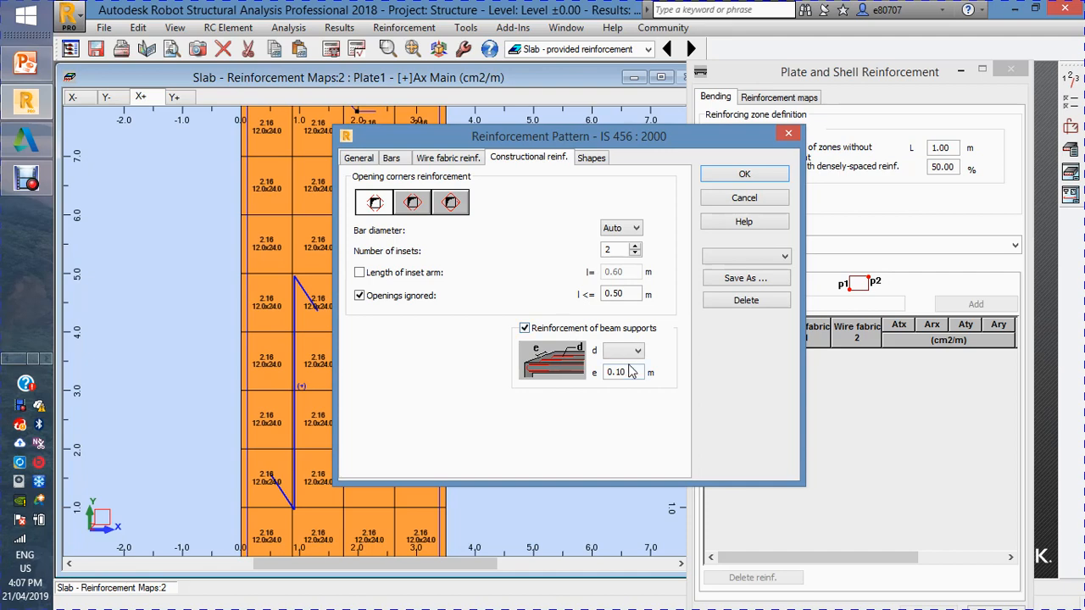
Step: Check the available shapes for the main and distributed reinforcement bars, then choose the Standard reinforcement pattern
left_click(582, 160)
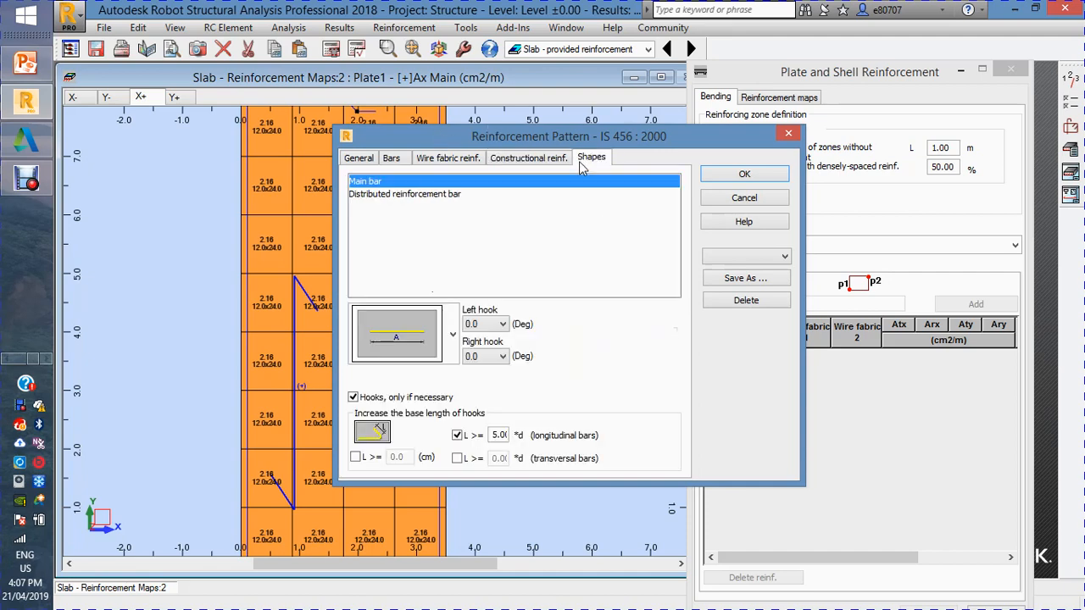
left_click(452, 332)
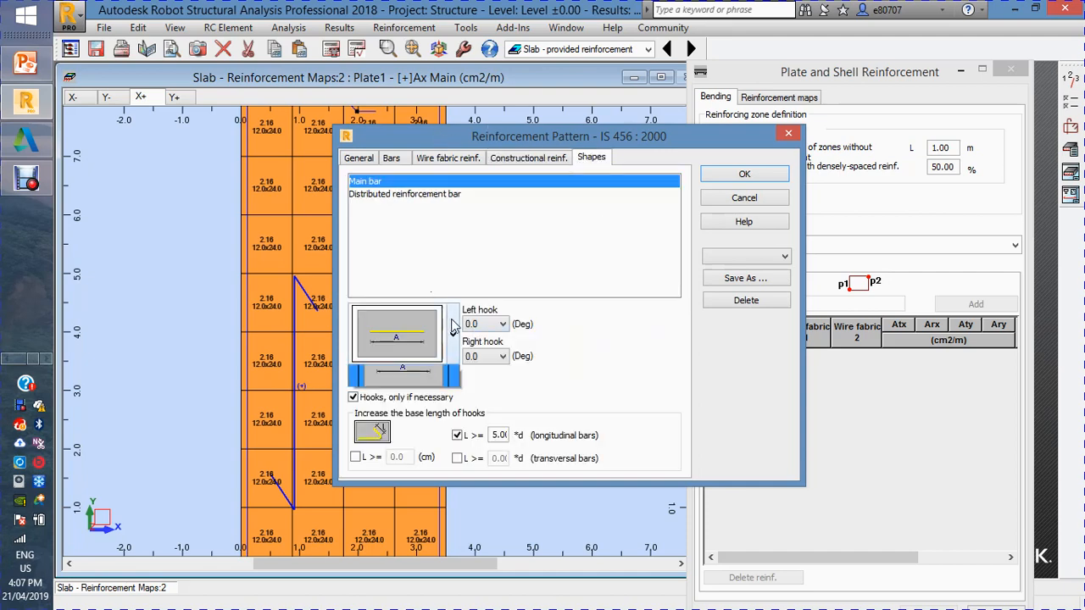
left_click(453, 334)
left_click(453, 339)
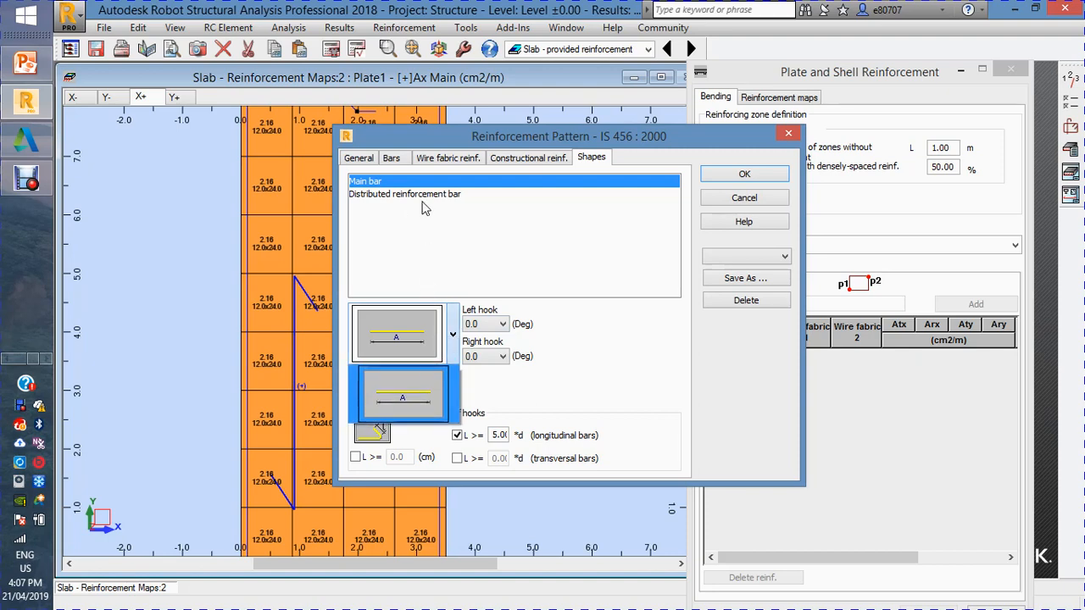
left_click(435, 327)
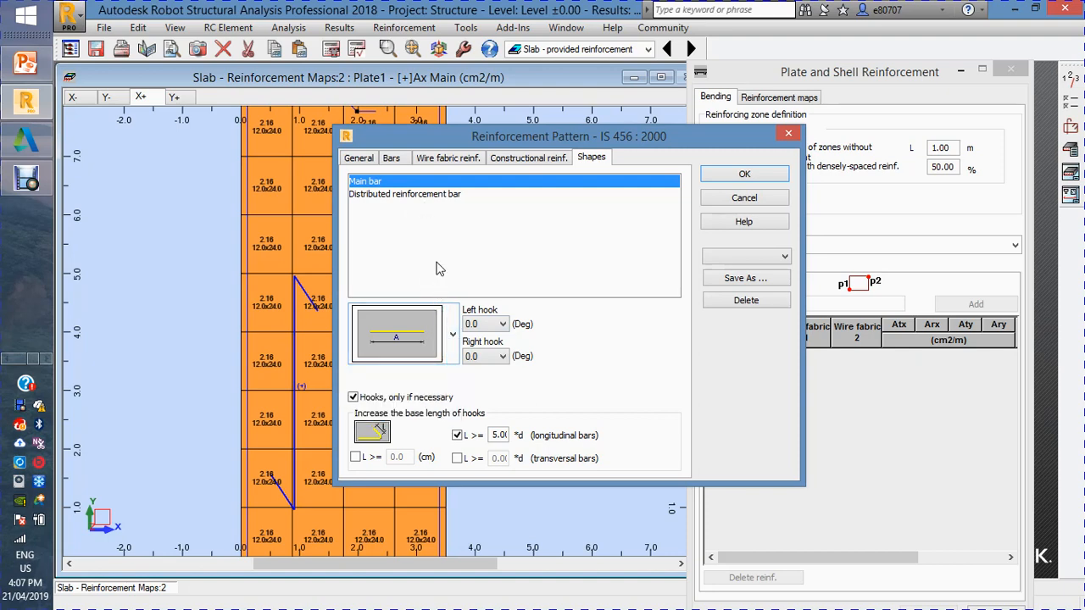
left_click(409, 195)
left_click(457, 347)
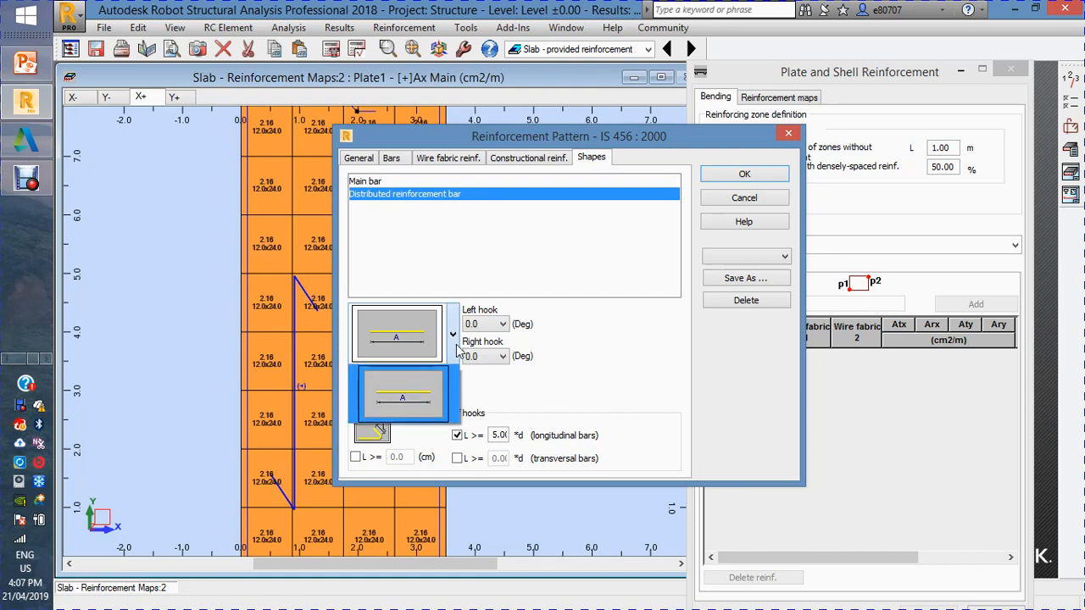
left_click(458, 349)
left_click(769, 256)
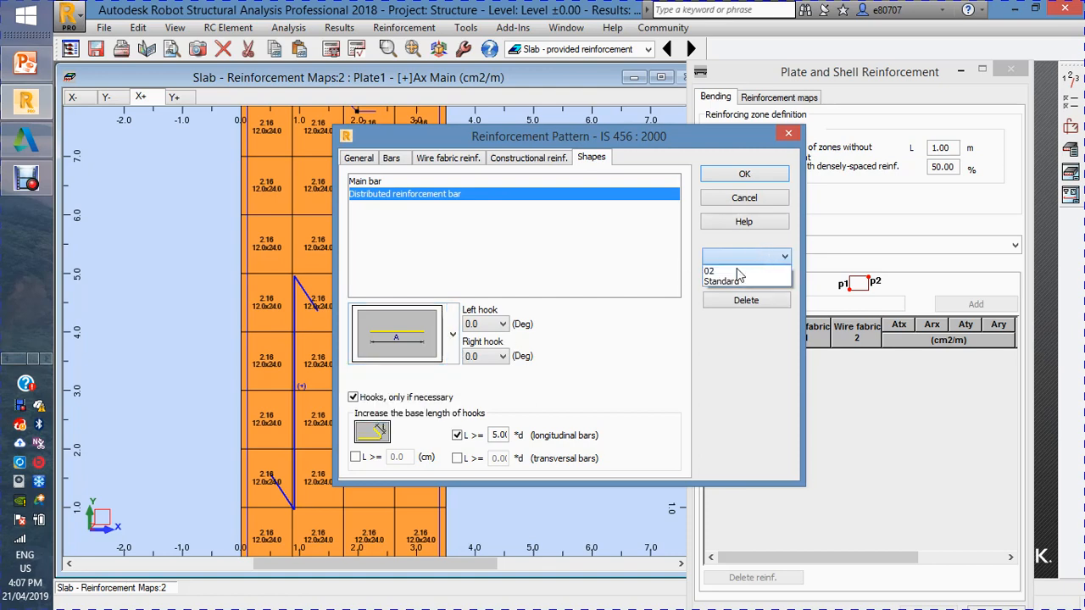
left_click(720, 281)
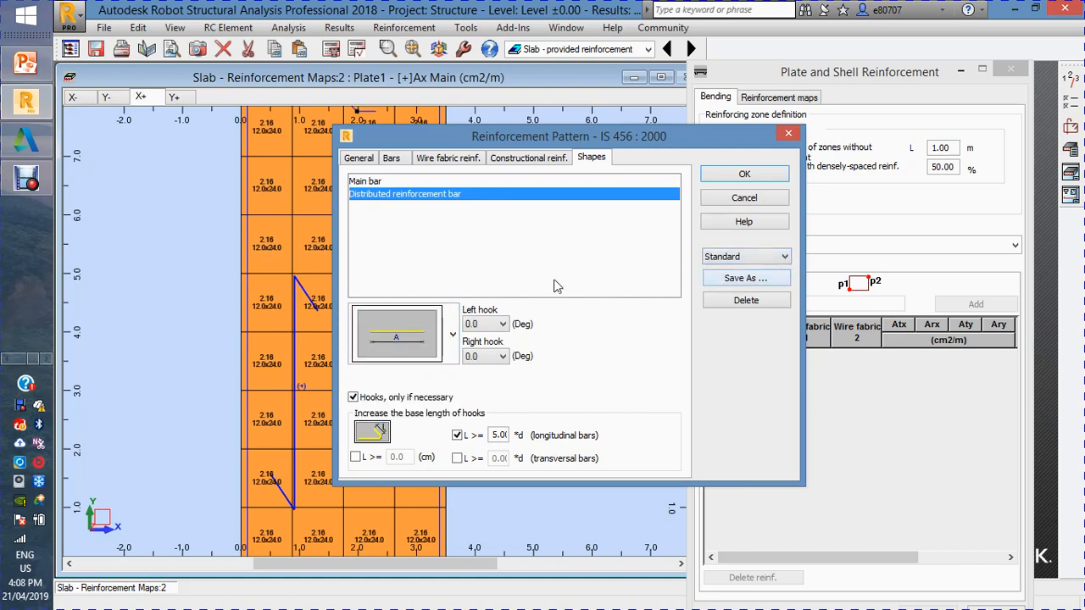
Step: Set the reinforcement type of the Standard reinforcement pattern to Bars
left_click(454, 333)
left_click(458, 329)
left_click(736, 258)
left_click(734, 258)
left_click(359, 157)
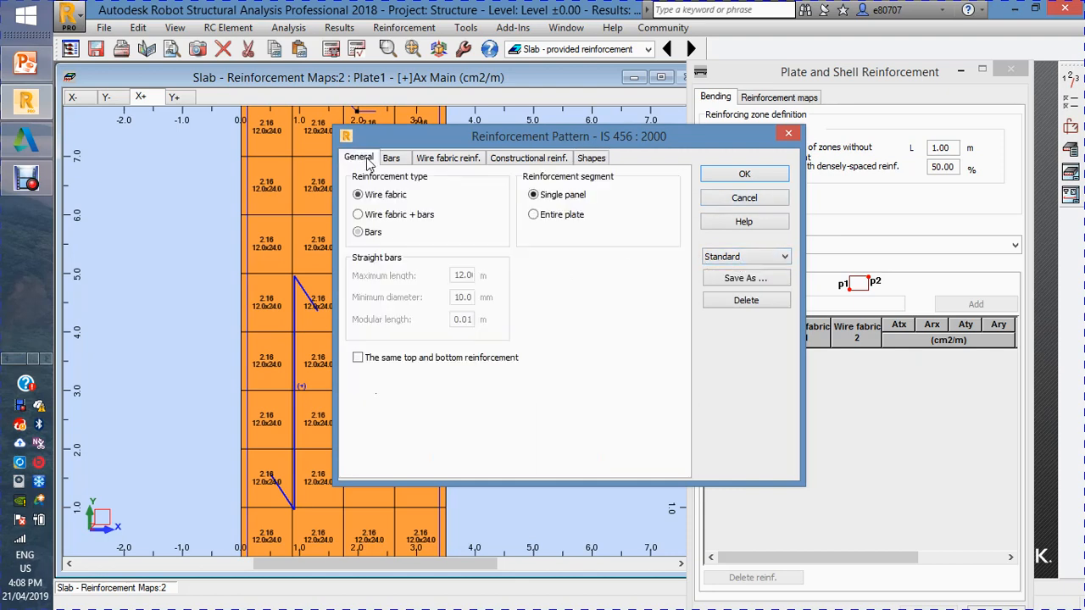
left_click(373, 232)
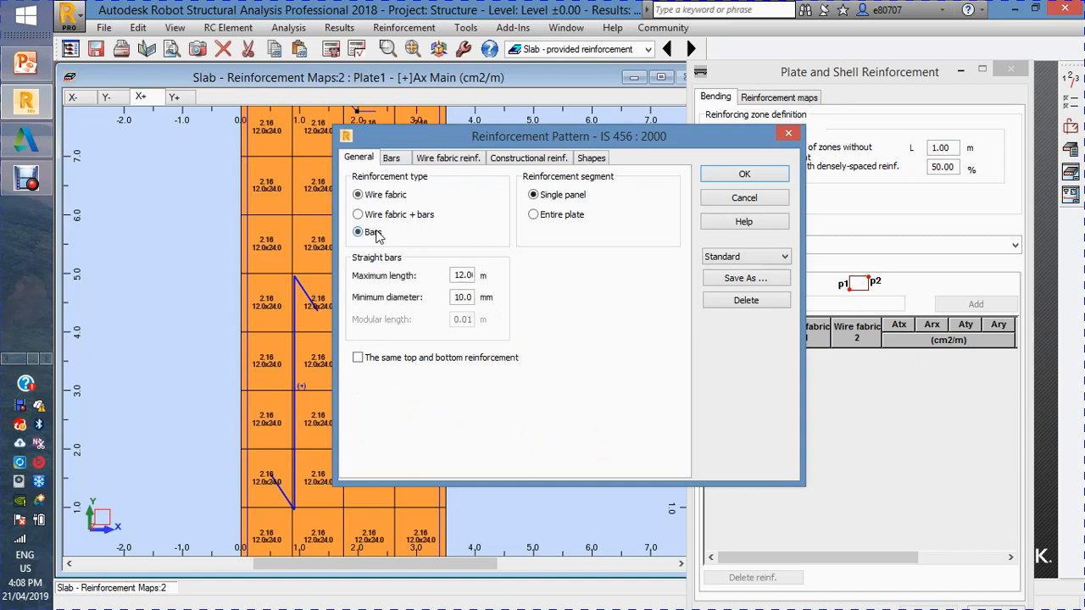
Step: Review the pattern's bar and wire fabric settings, then enable reinforcement of beam supports in the constructional reinforcement
left_click(392, 160)
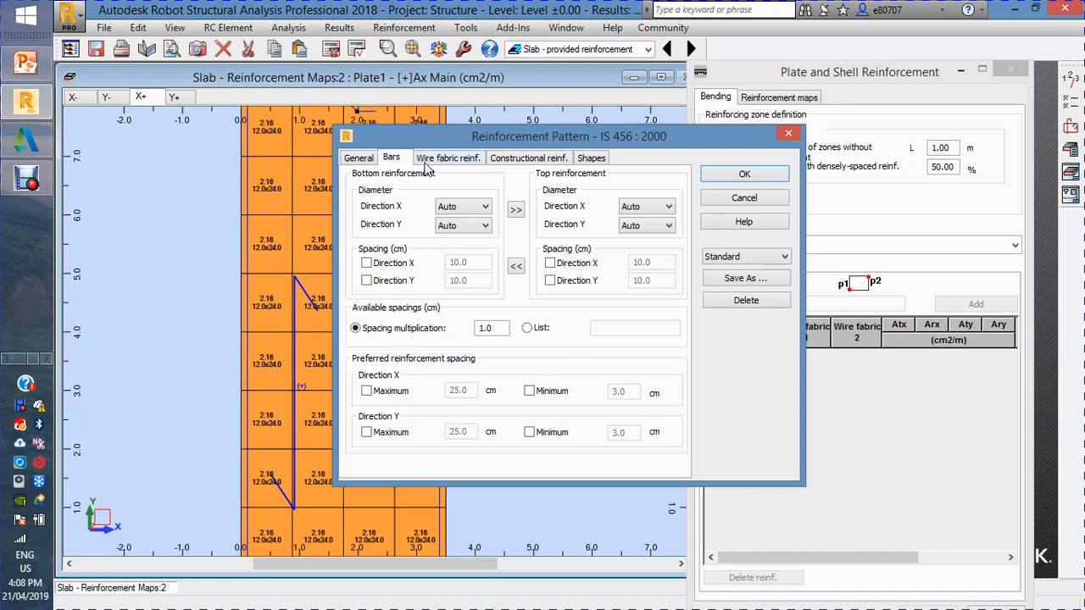
left_click(446, 158)
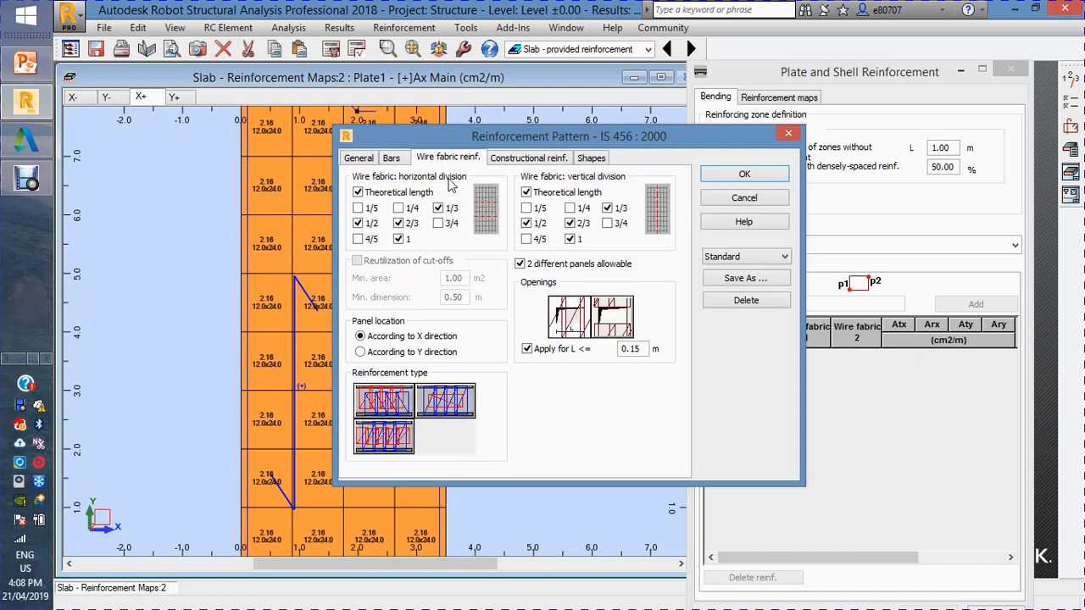
left_click(536, 159)
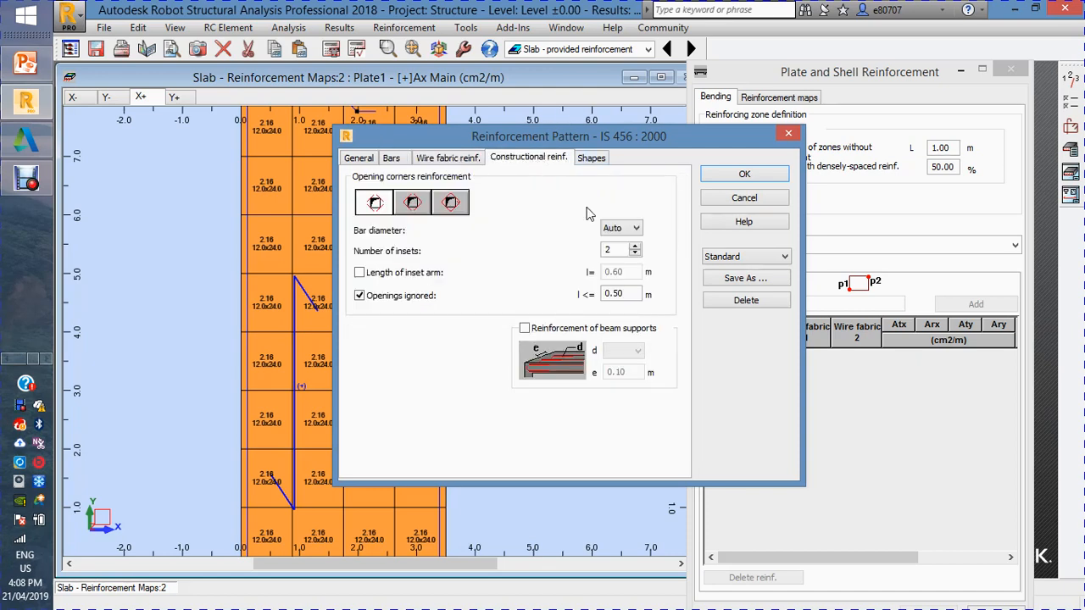
left_click(556, 328)
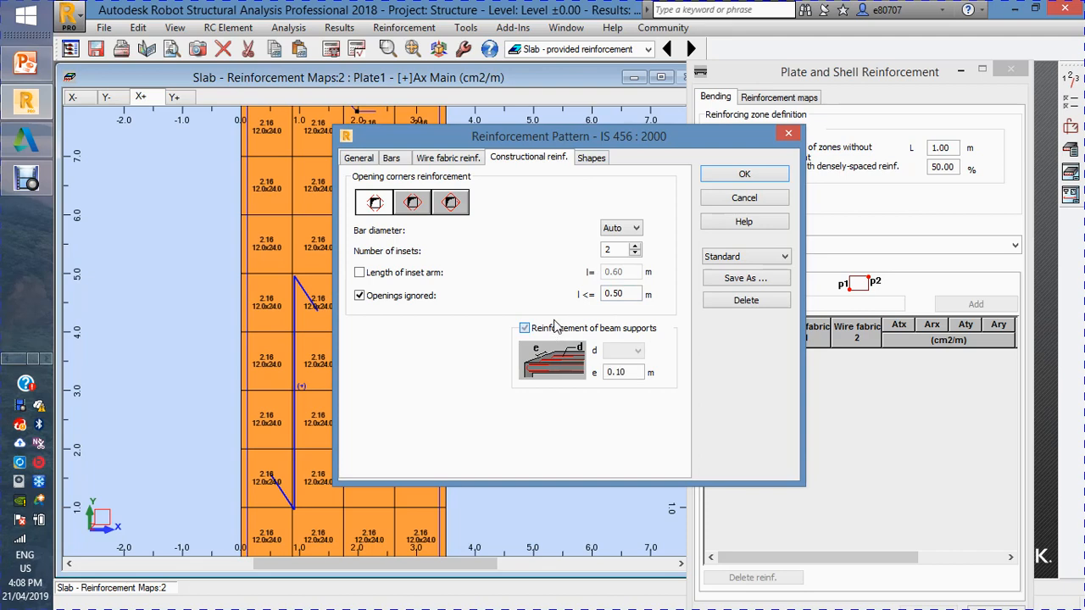
Step: Check the main bar's shape options and try a 135-degree left hook, then reset the hook to 0 degrees
left_click(591, 158)
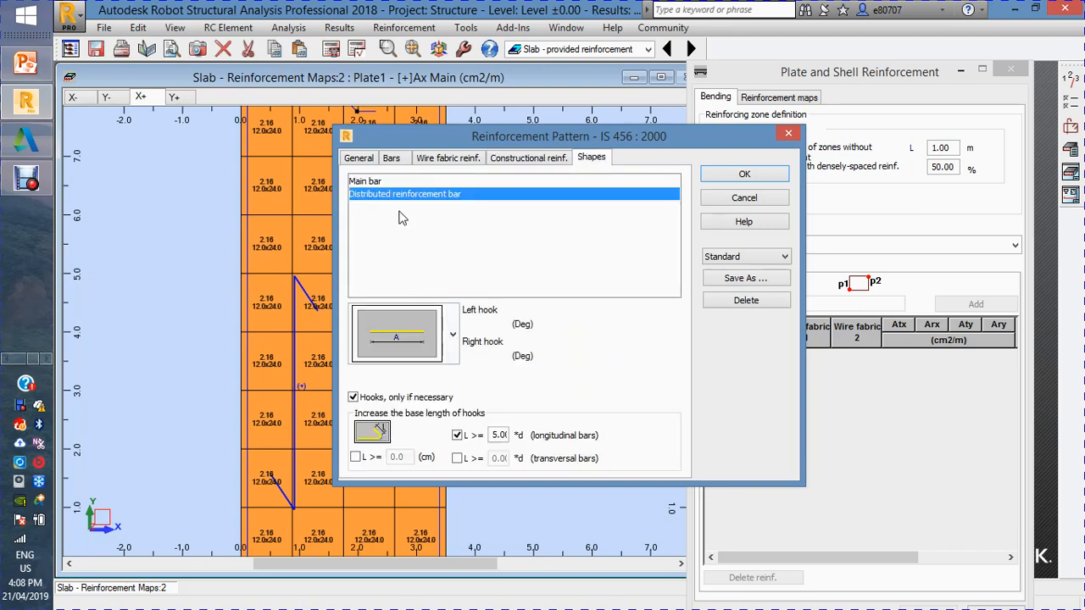
left_click(358, 182)
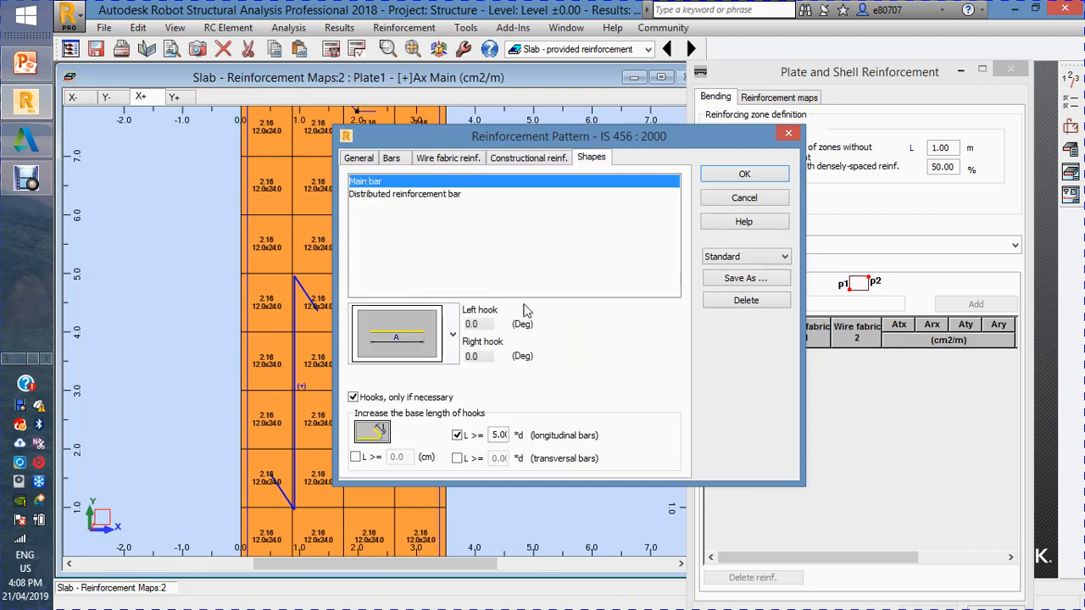
left_click(451, 334)
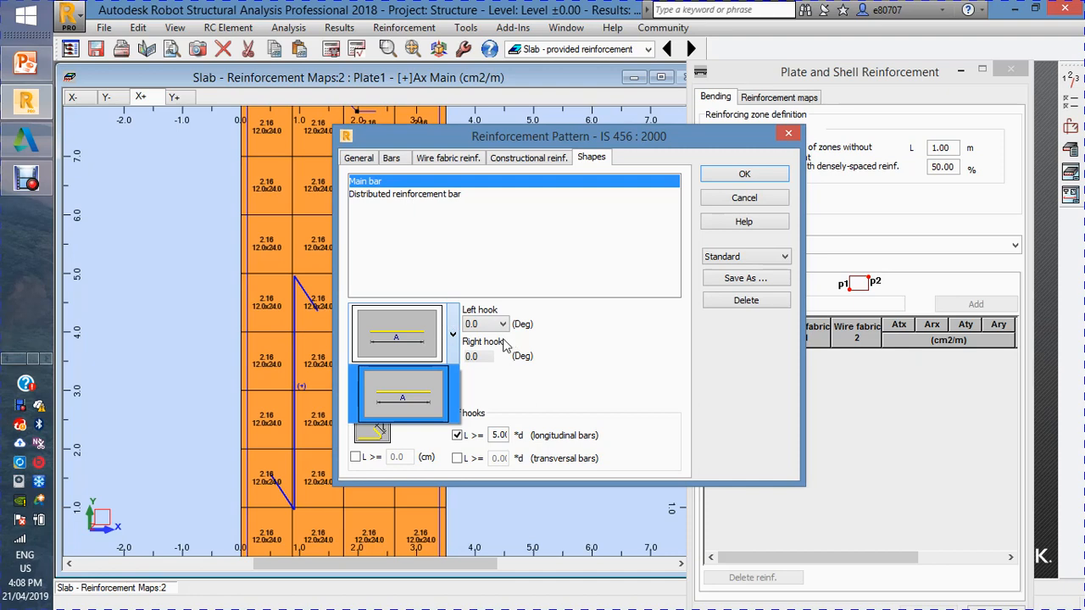
left_click(506, 331)
left_click(505, 325)
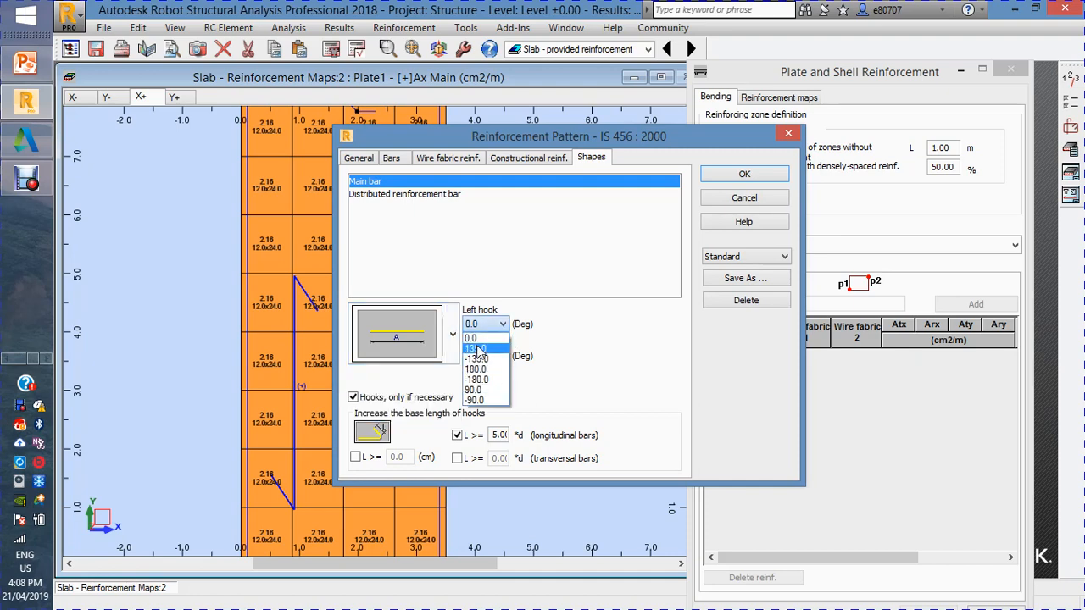
left_click(476, 349)
left_click(451, 336)
left_click(451, 336)
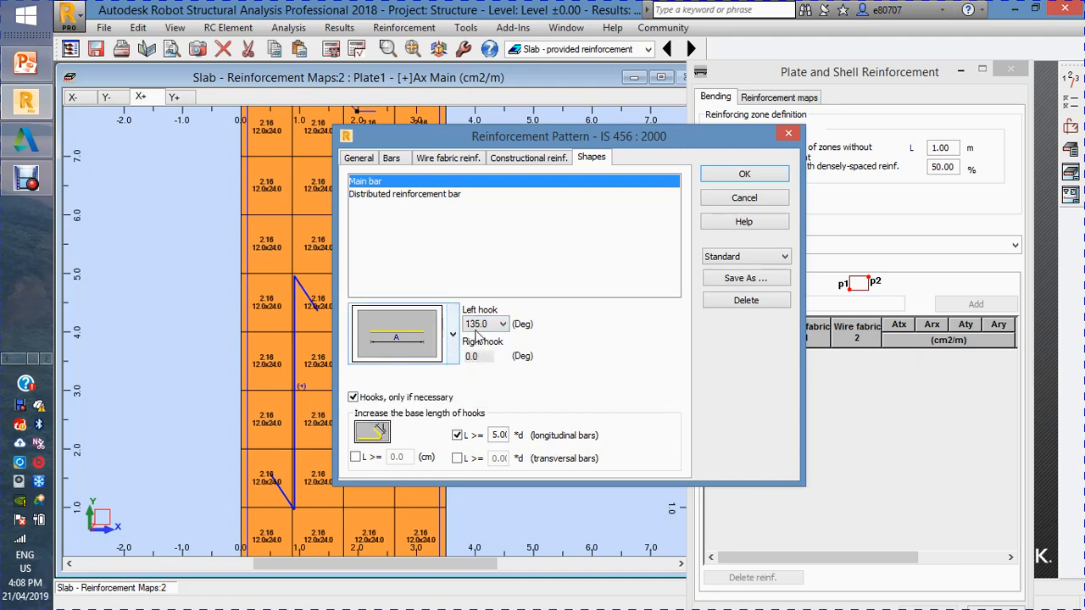
left_click(484, 324)
left_click(479, 337)
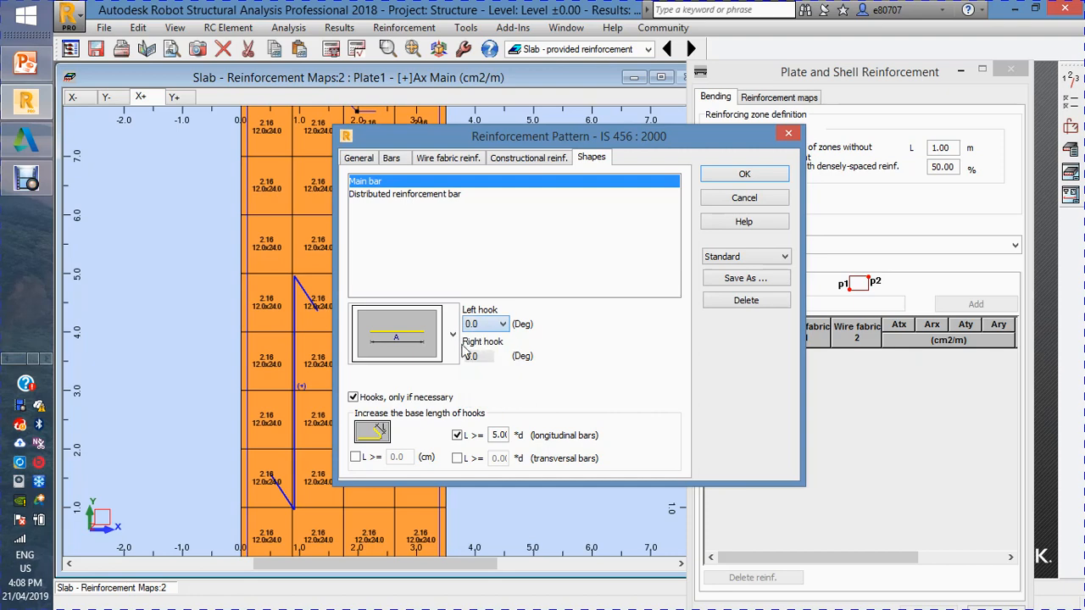
Step: Accept the reinforcement pattern and calculate the slab's provided reinforcement without keeping existing reinforcement
left_click(745, 175)
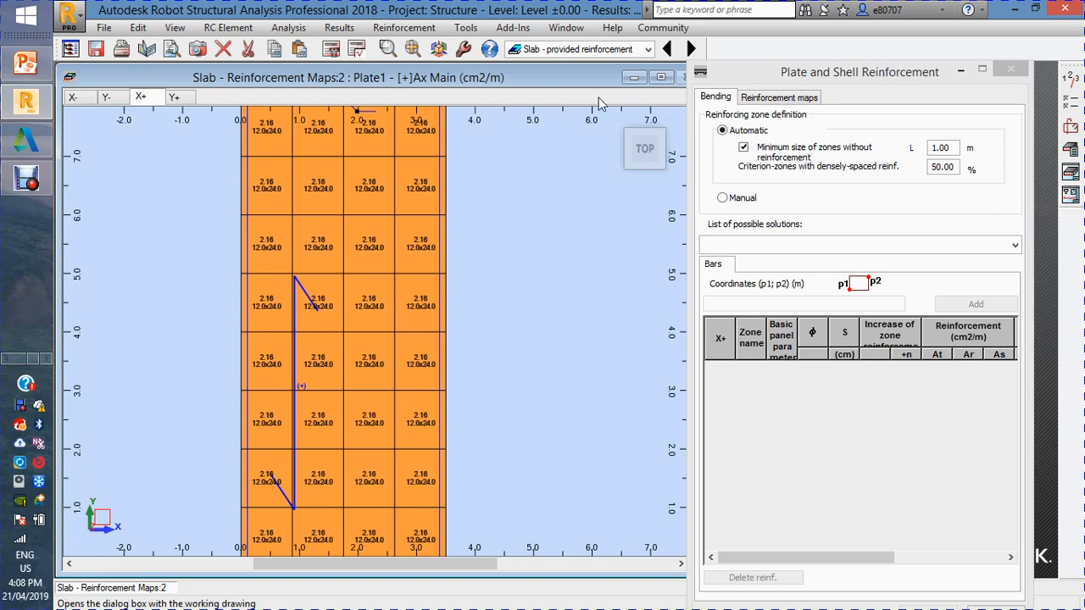
left_click(332, 48)
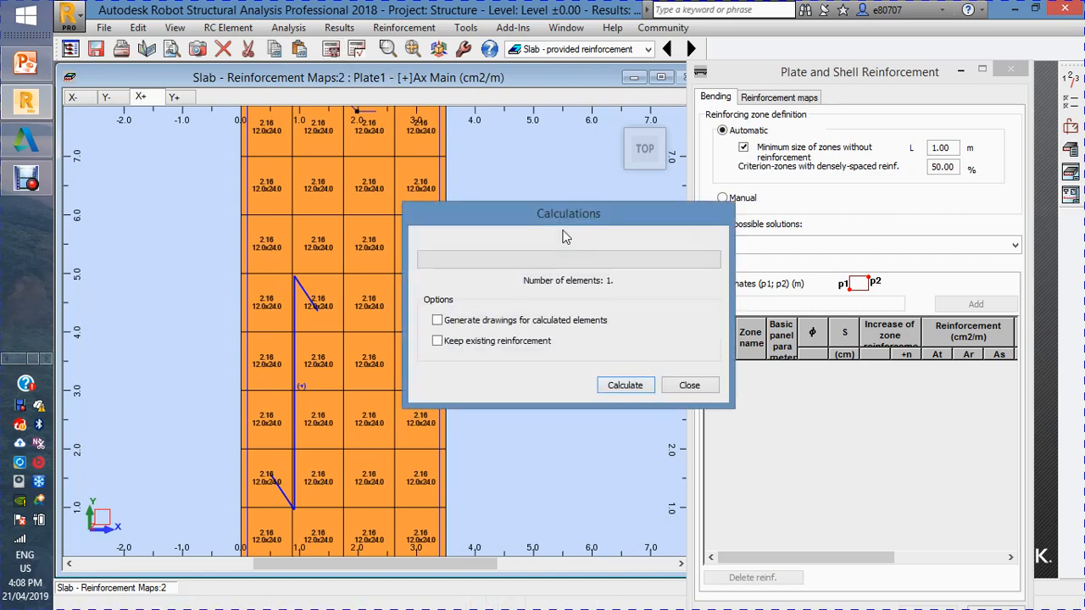
left_click(612, 385)
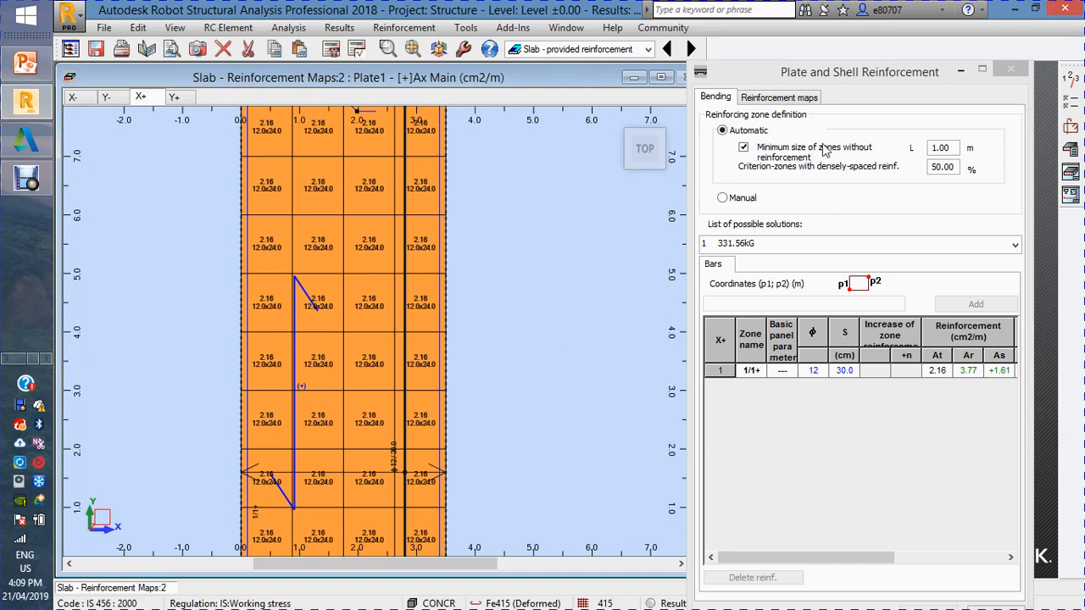
Step: Review the reinforcement map settings and the bending solution, then generate the final drawings of the slab
left_click(797, 99)
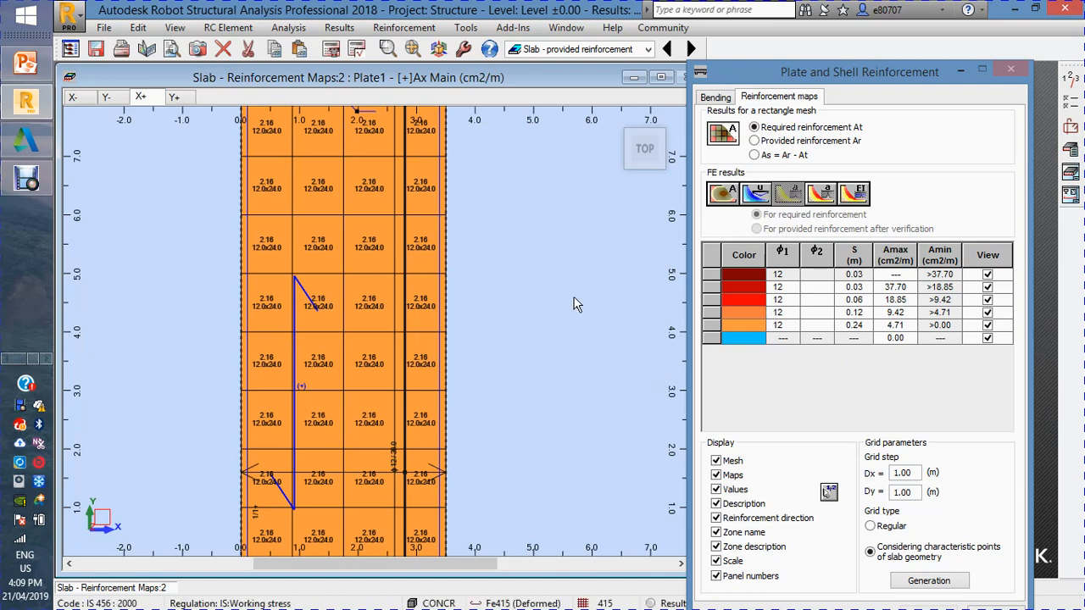
left_click(716, 97)
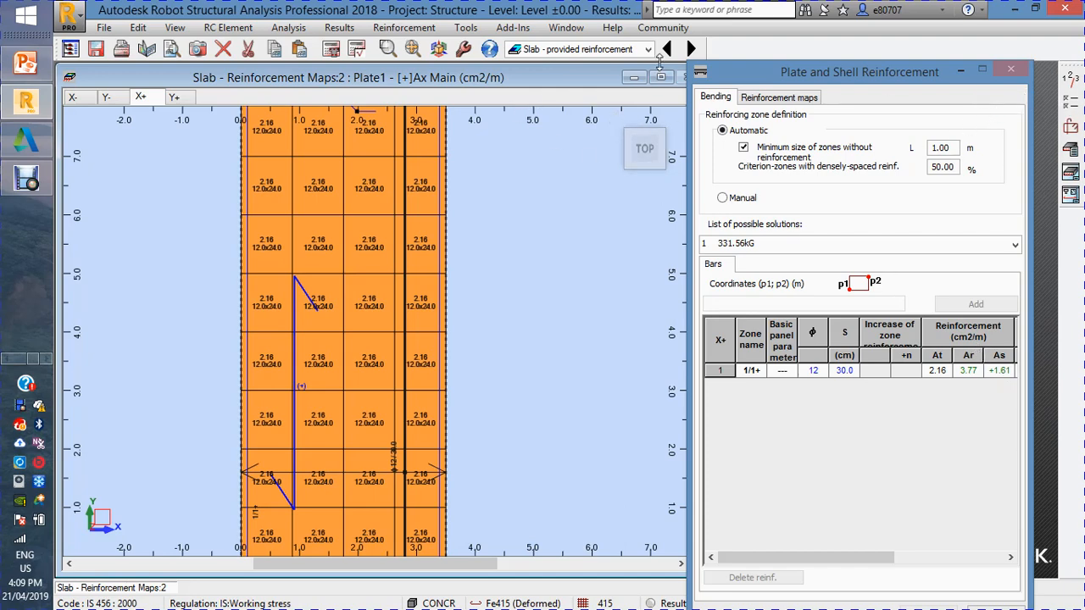
left_click(1070, 175)
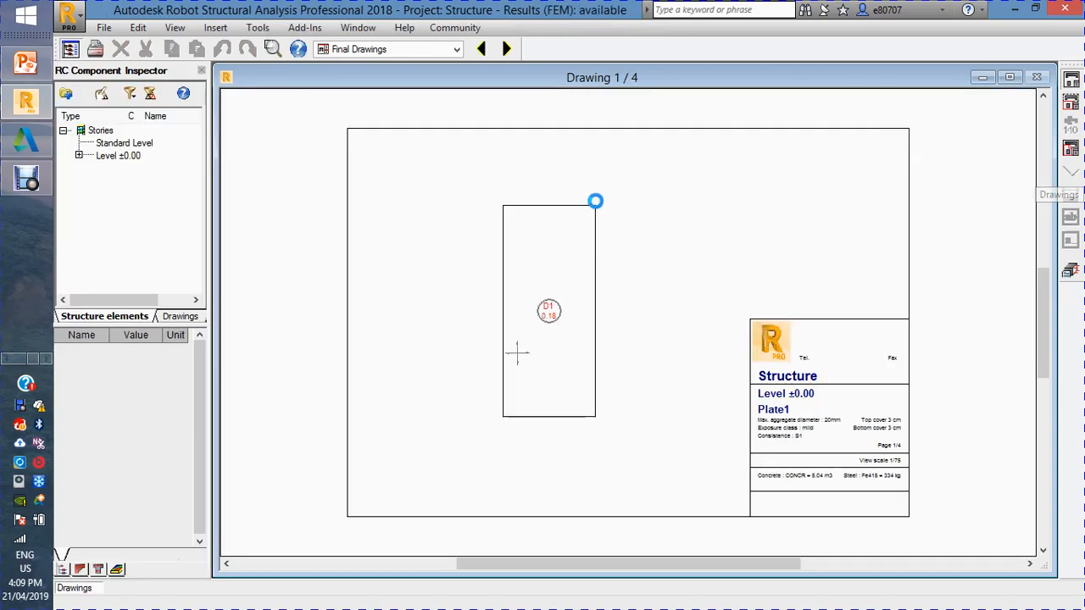
Step: Examine the slab outline and the title block on the first final drawing
scroll(657, 404, "up", 2)
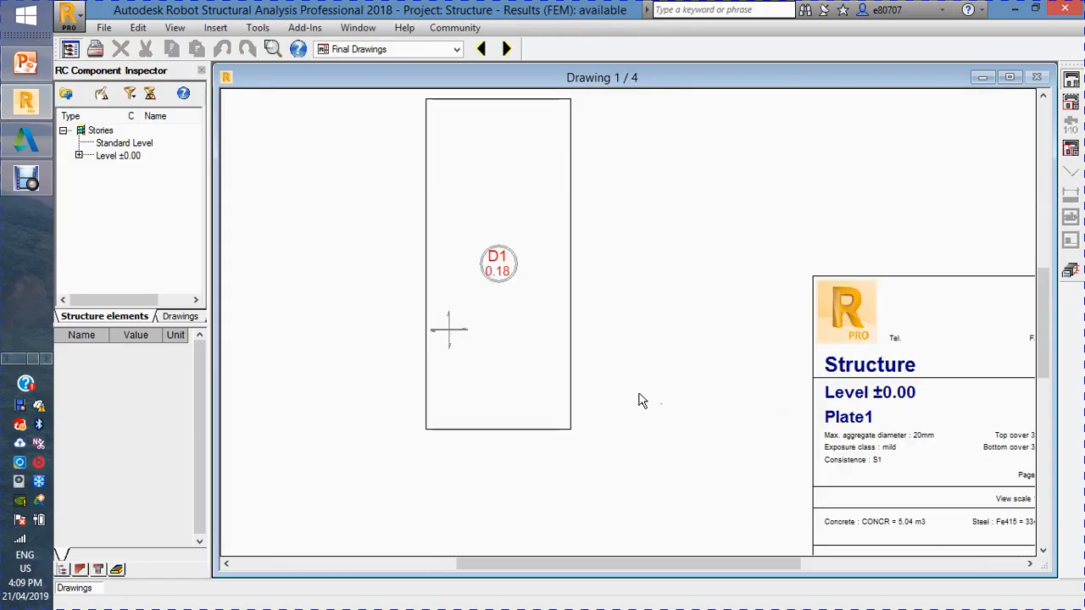
scroll(649, 391, "down", 1)
scroll(753, 434, "up", 1)
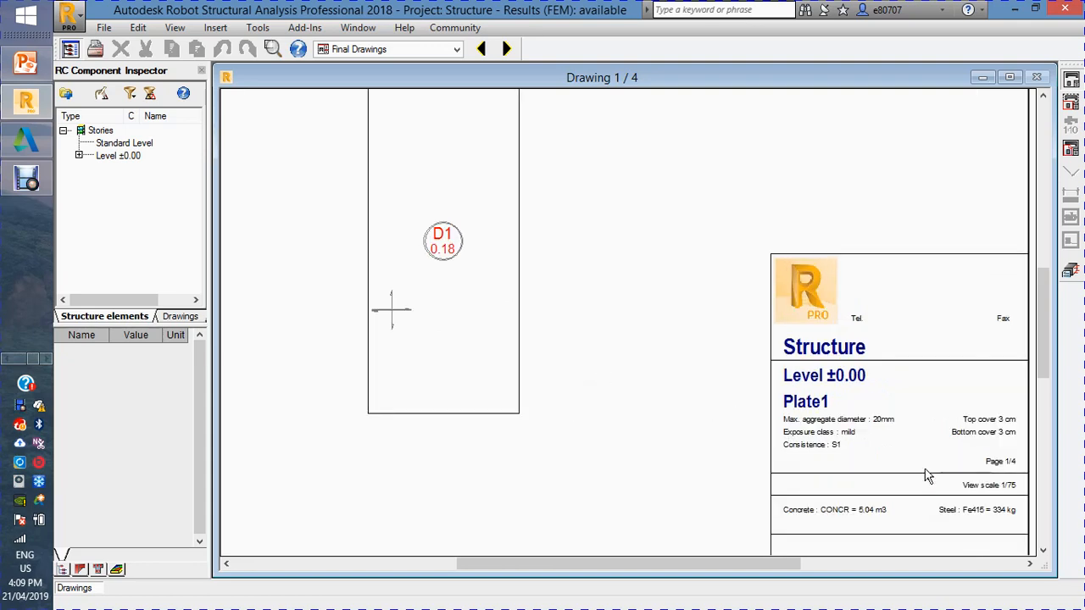
scroll(983, 447, "up", 1)
scroll(669, 312, "down", 1)
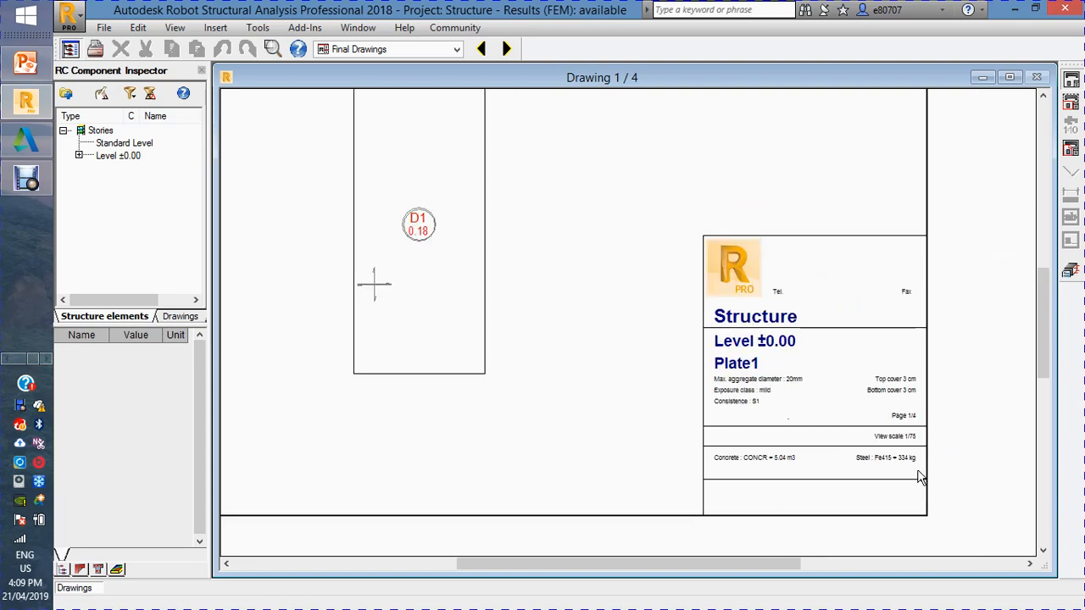
scroll(919, 472, "down", 2)
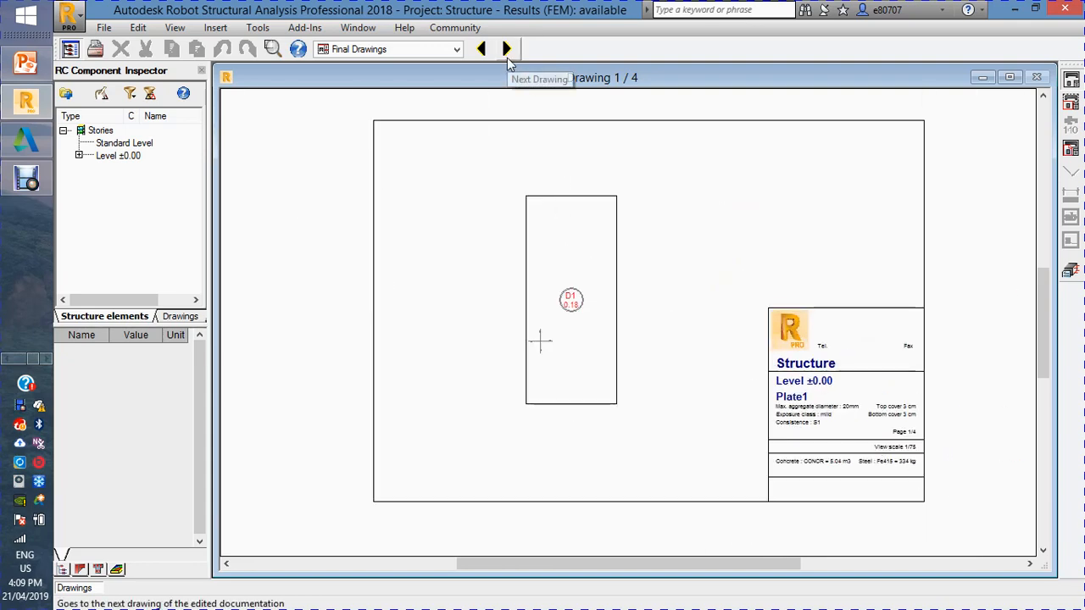
Step: Open the second final drawing and read the covers and material quantities in its title block
left_click(507, 58)
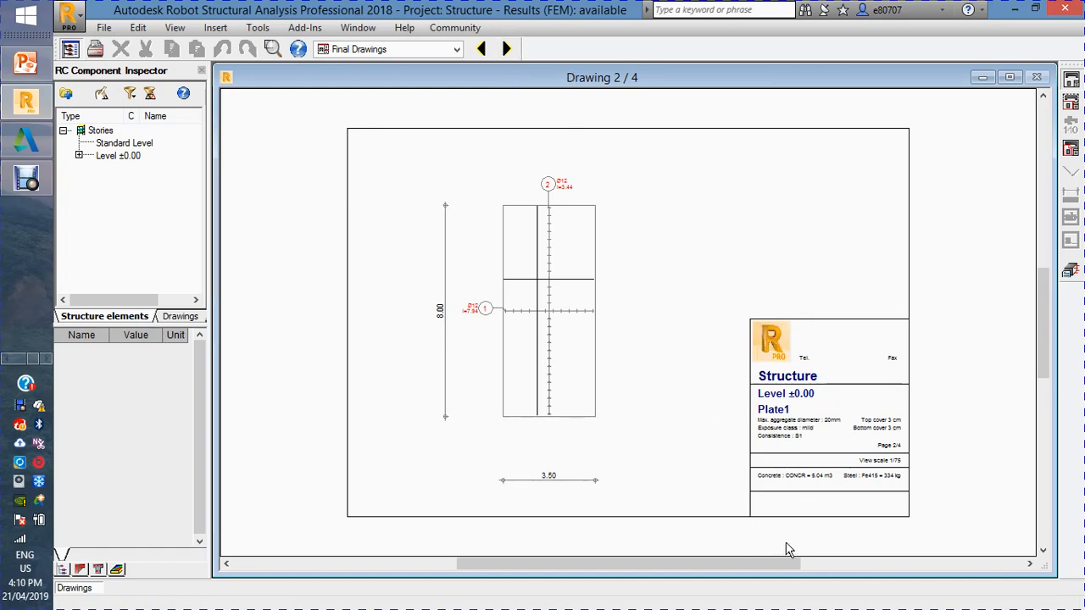
scroll(789, 534, "up", 3)
scroll(796, 494, "up", 1)
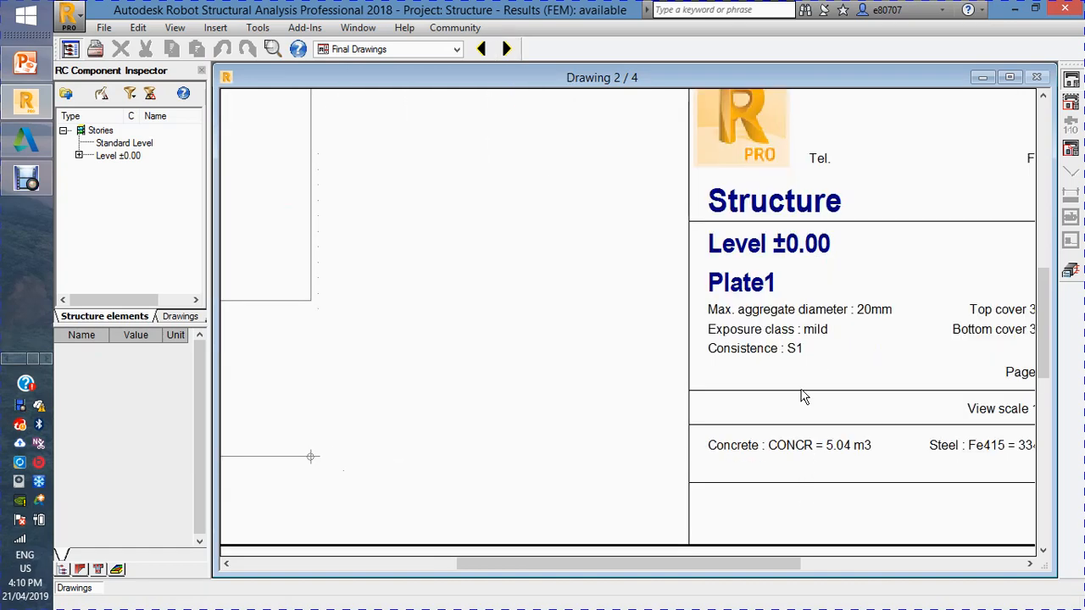
scroll(805, 392, "down", 3)
scroll(807, 398, "down", 2)
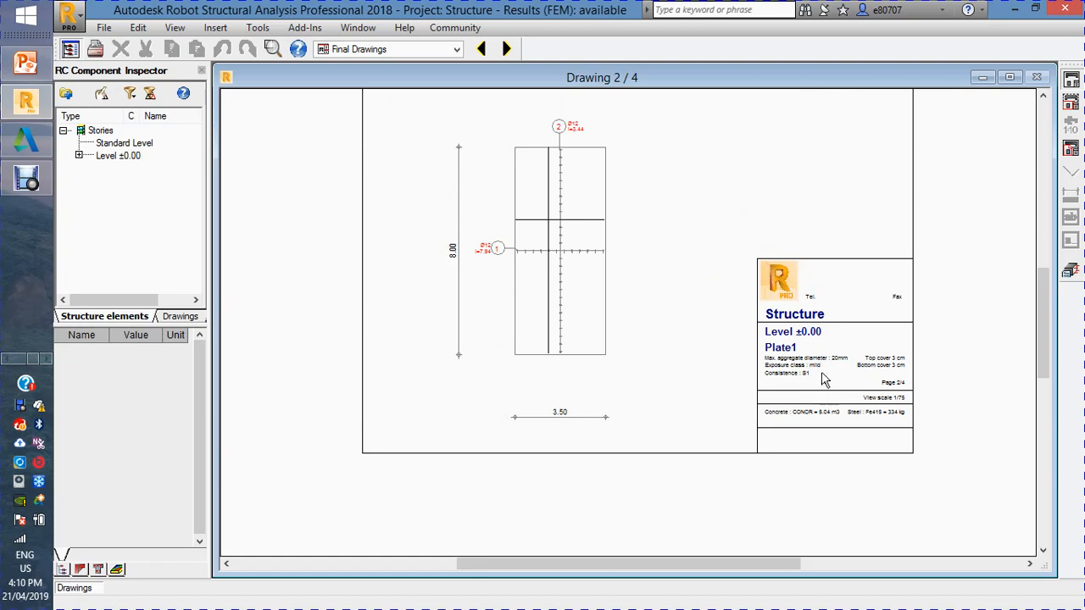
scroll(894, 394, "up", 3)
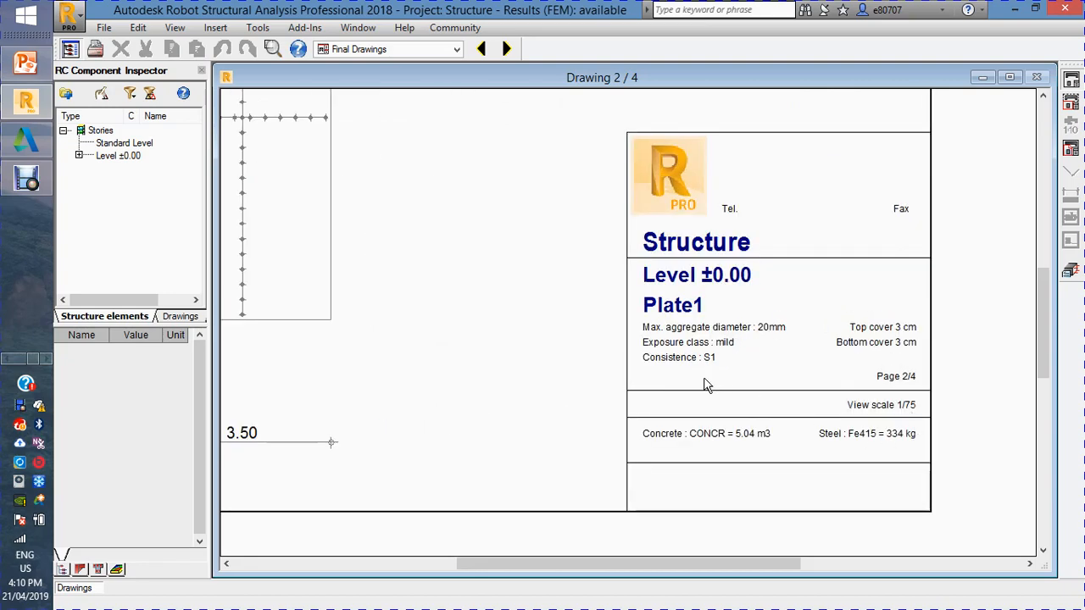
scroll(708, 386, "up", 1)
scroll(752, 384, "down", 1)
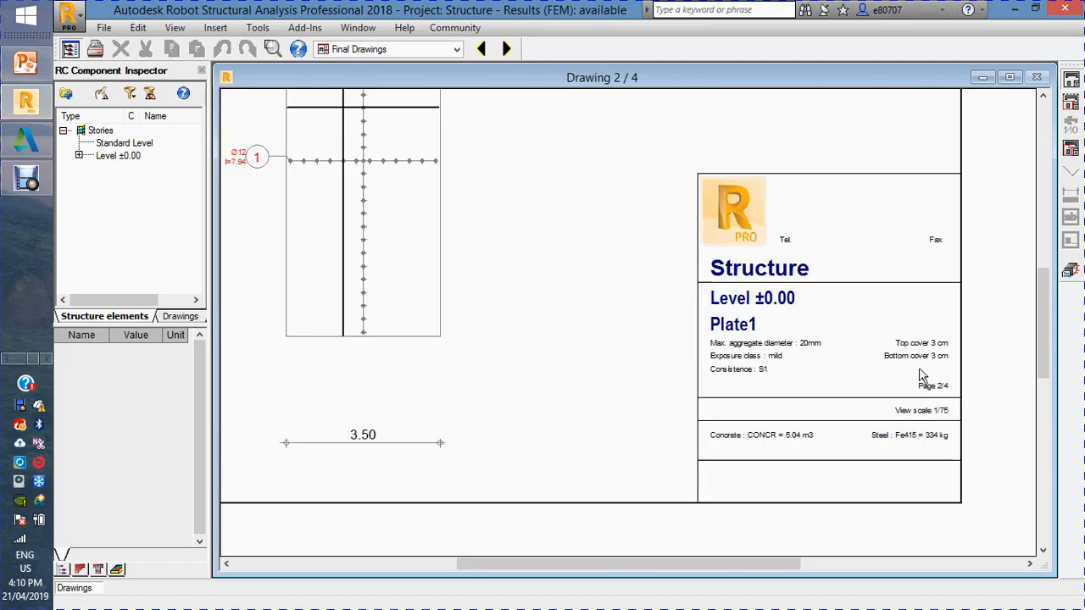
scroll(920, 372, "down", 1)
scroll(510, 239, "up", 1)
scroll(568, 311, "down", 1)
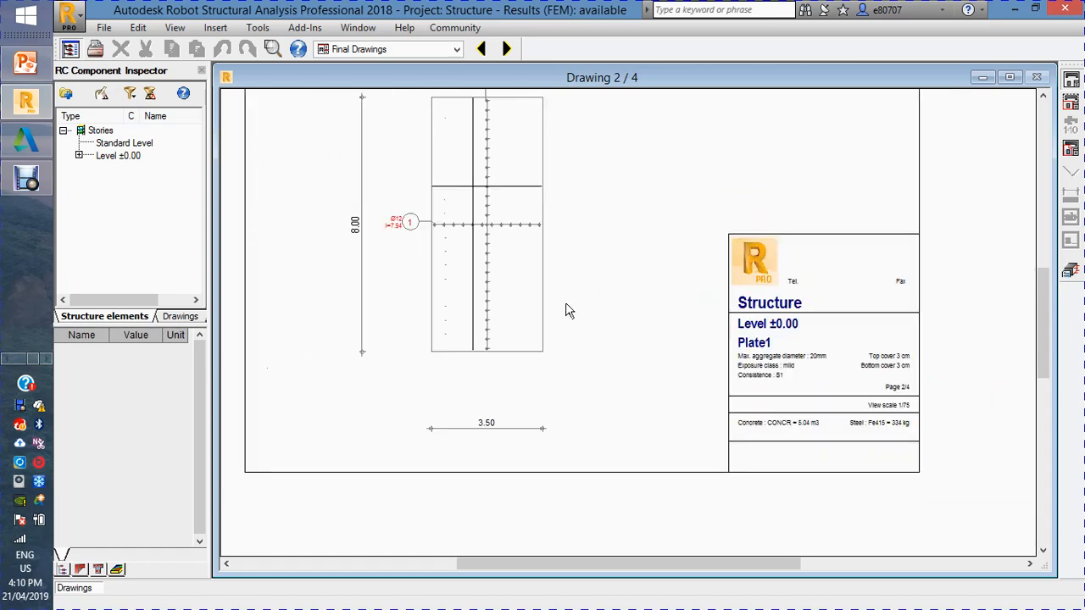
Step: Examine the marks, diameters and lengths of bars 1 and 2 on the second drawing
scroll(546, 340, "down", 1)
scroll(492, 120, "up", 1)
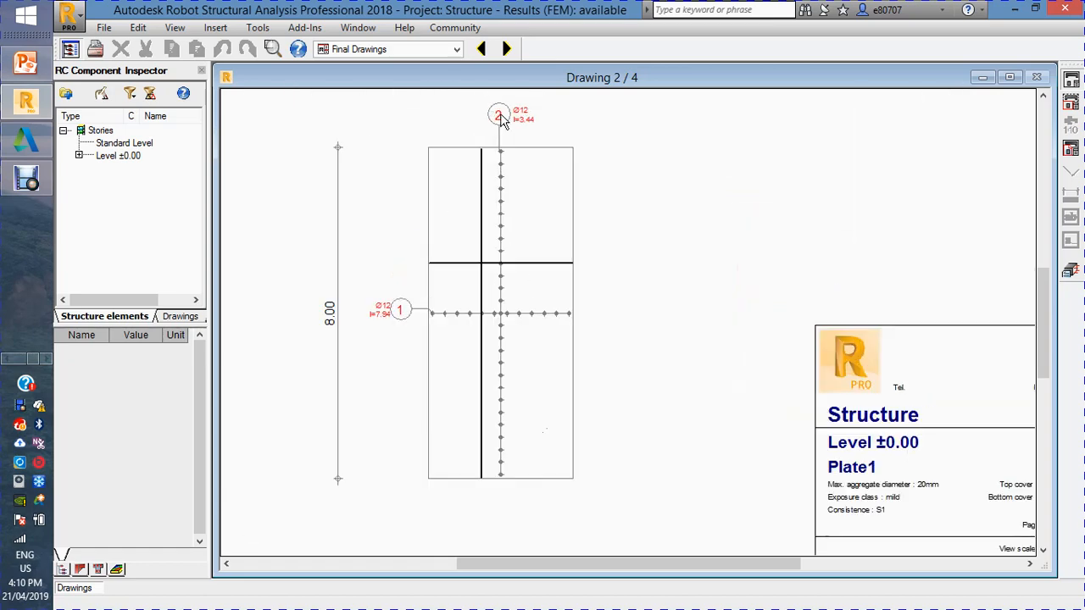
scroll(514, 178, "up", 1)
scroll(511, 171, "down", 1)
scroll(511, 172, "down", 1)
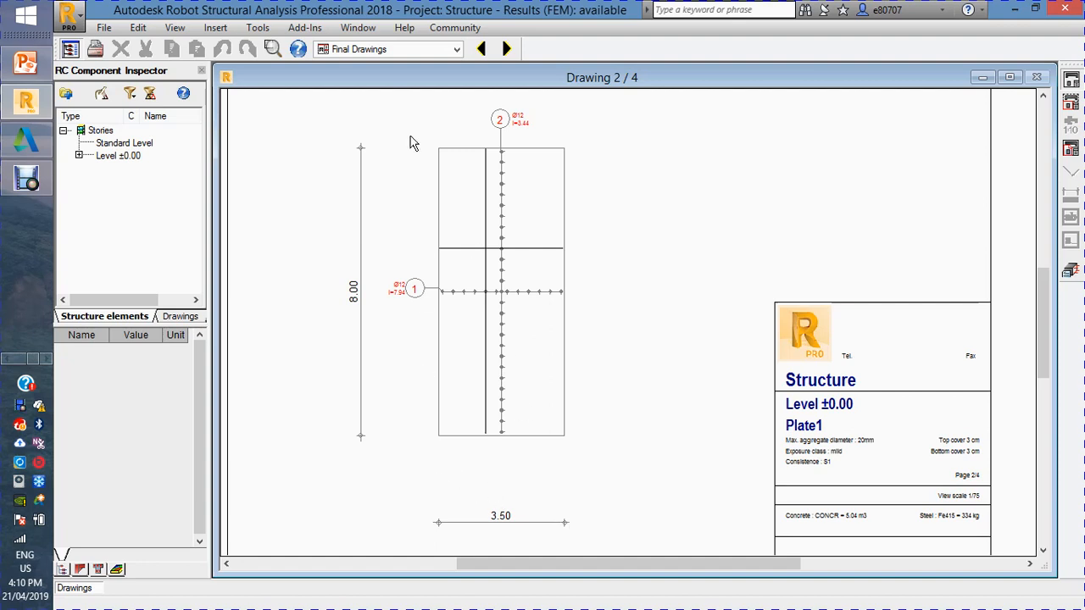
scroll(402, 304, "up", 2)
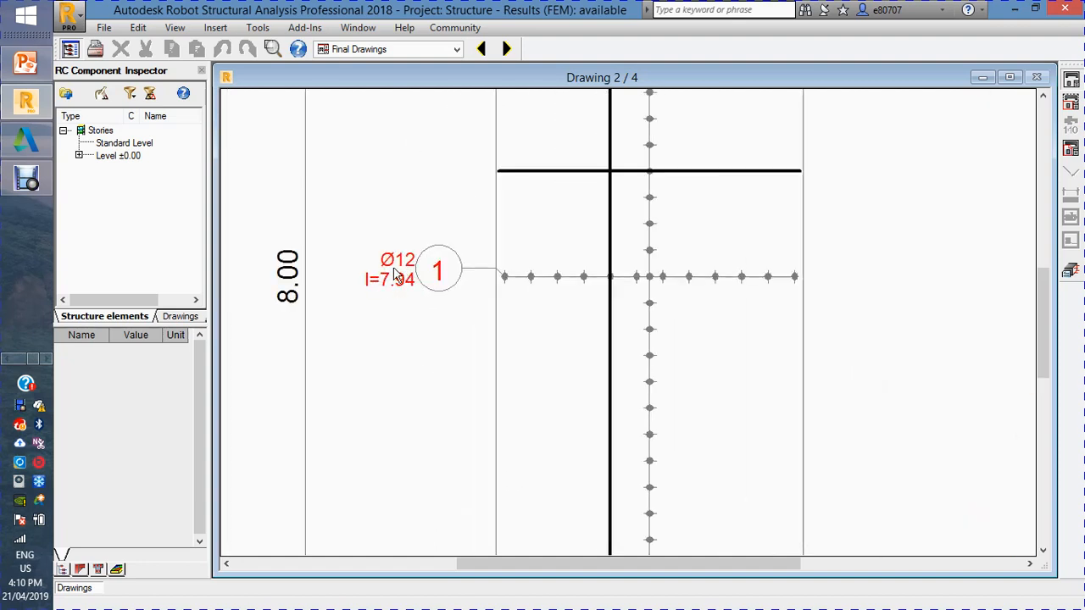
scroll(379, 293, "up", 1)
scroll(401, 297, "down", 4)
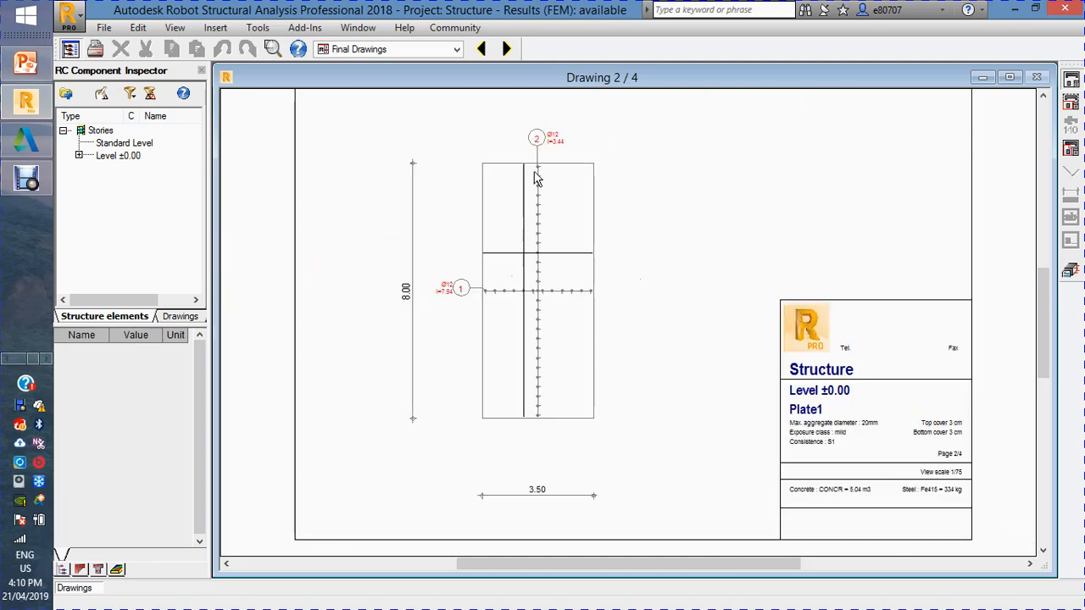
scroll(540, 173, "up", 1)
scroll(562, 198, "down", 1)
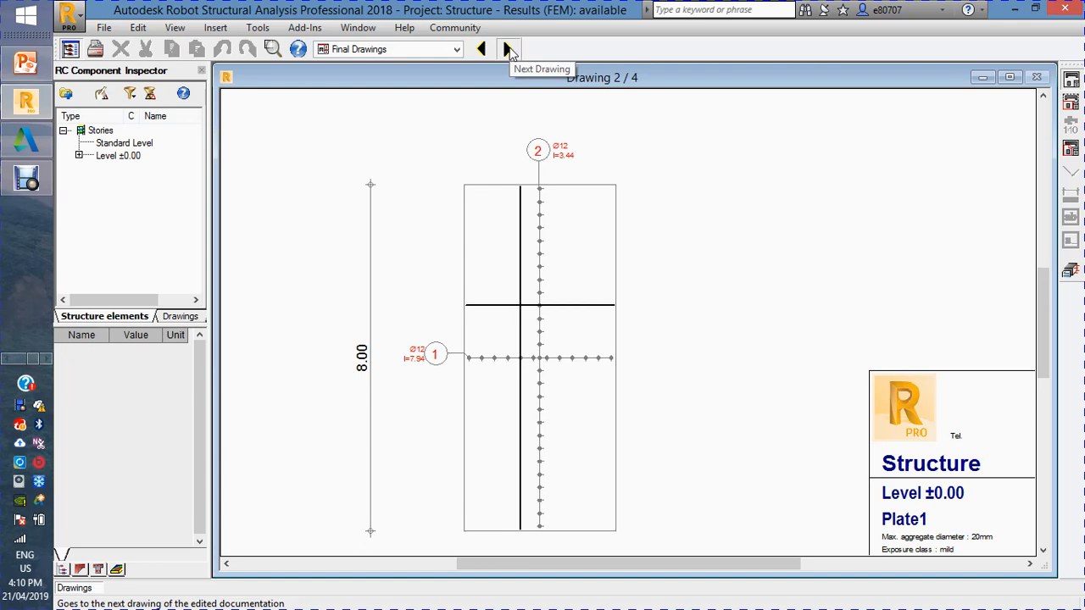
Step: Compare the third final drawing's bar layout with that of the second drawing
left_click(507, 49)
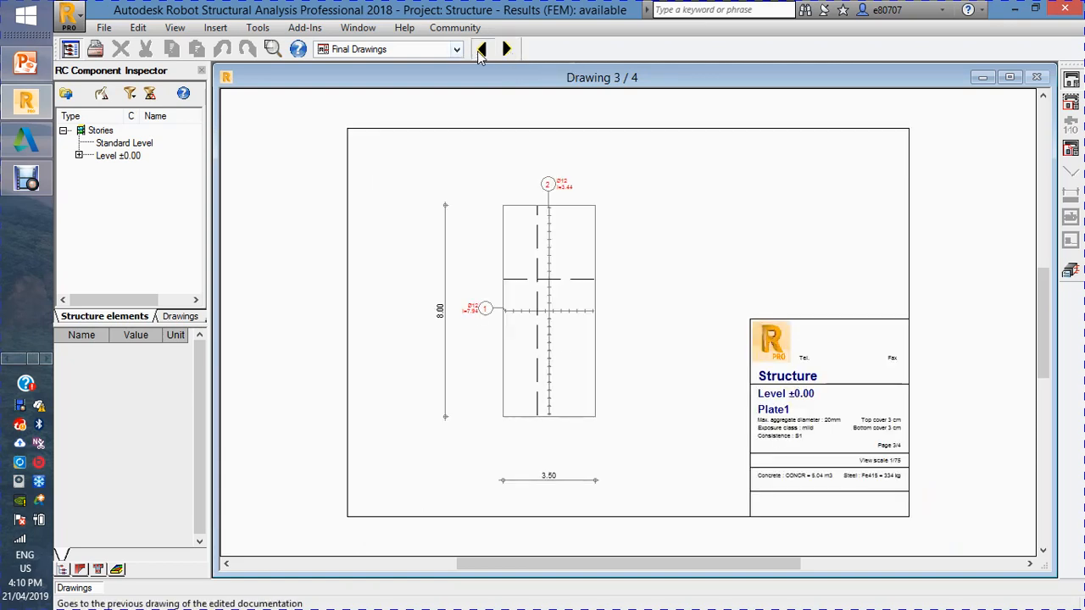
left_click(481, 49)
left_click(507, 49)
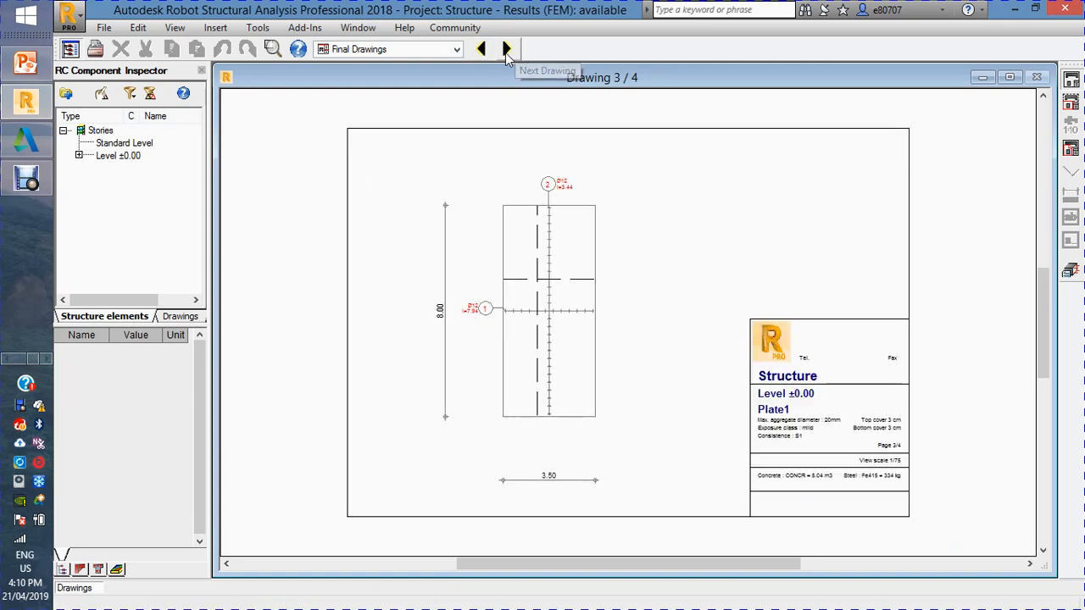
Step: Open the fourth final drawing and read the reinforcement quantity table for bar positions 1 and 2
left_click(507, 49)
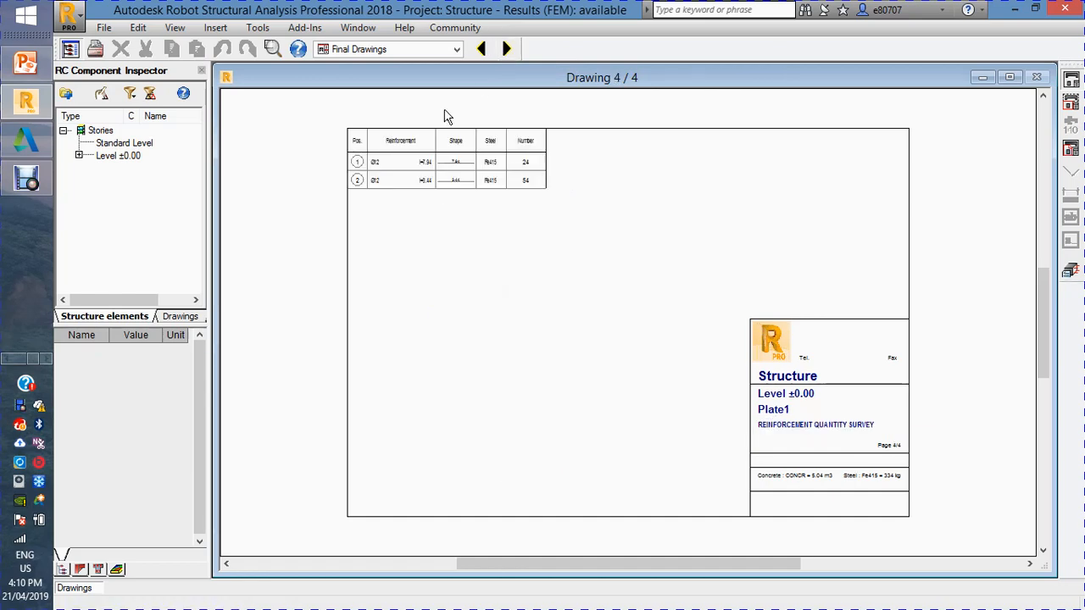
scroll(424, 150, "up", 3)
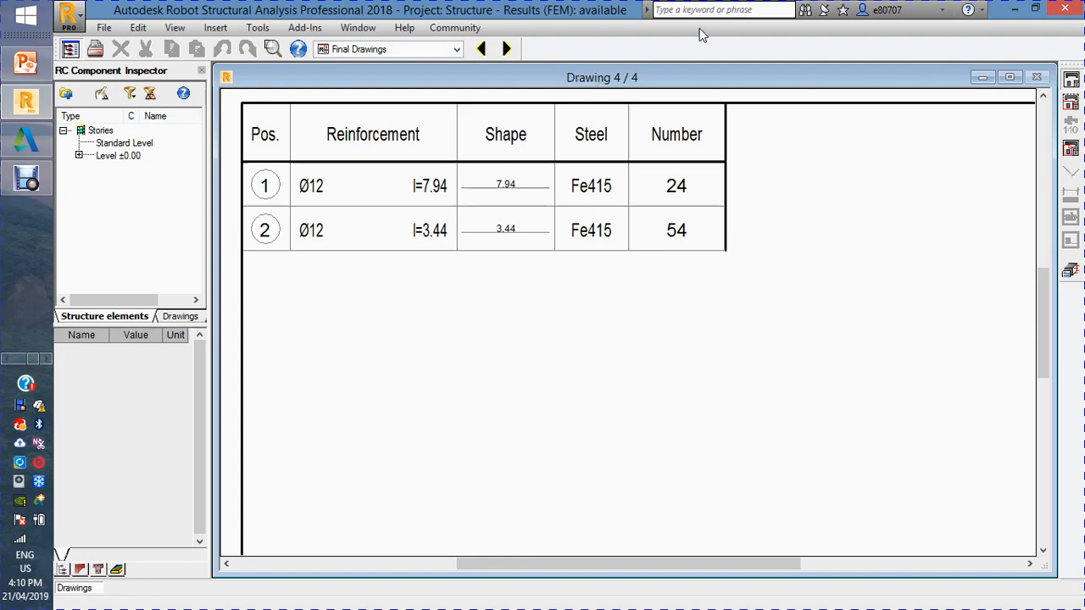
Step: Leave the final drawings through the Geometry layout and switch to the RC Design layout for Slab - reinforcement
left_click(456, 49)
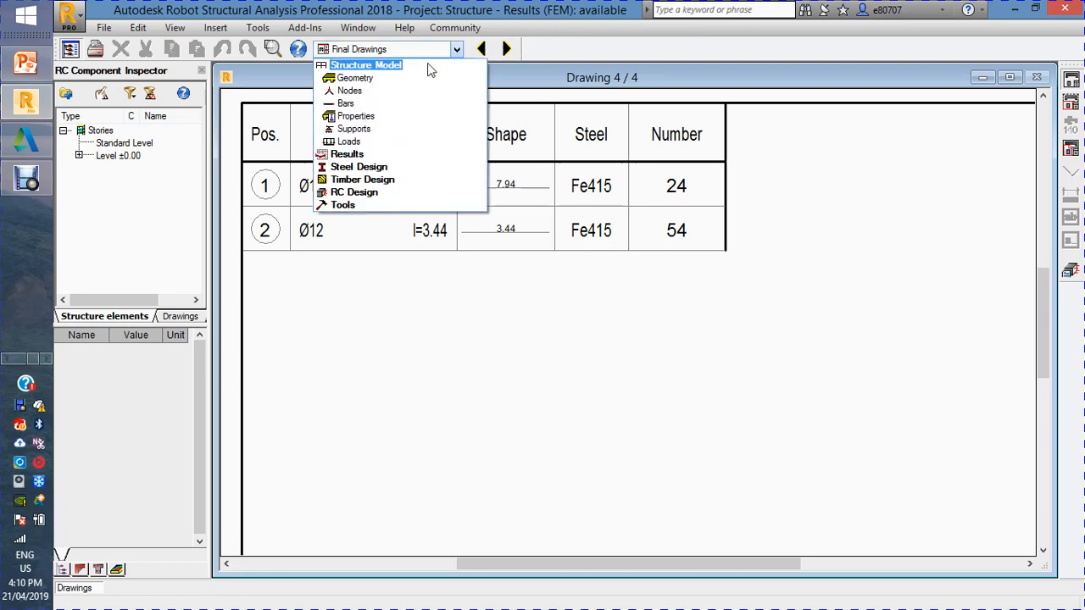
left_click(354, 79)
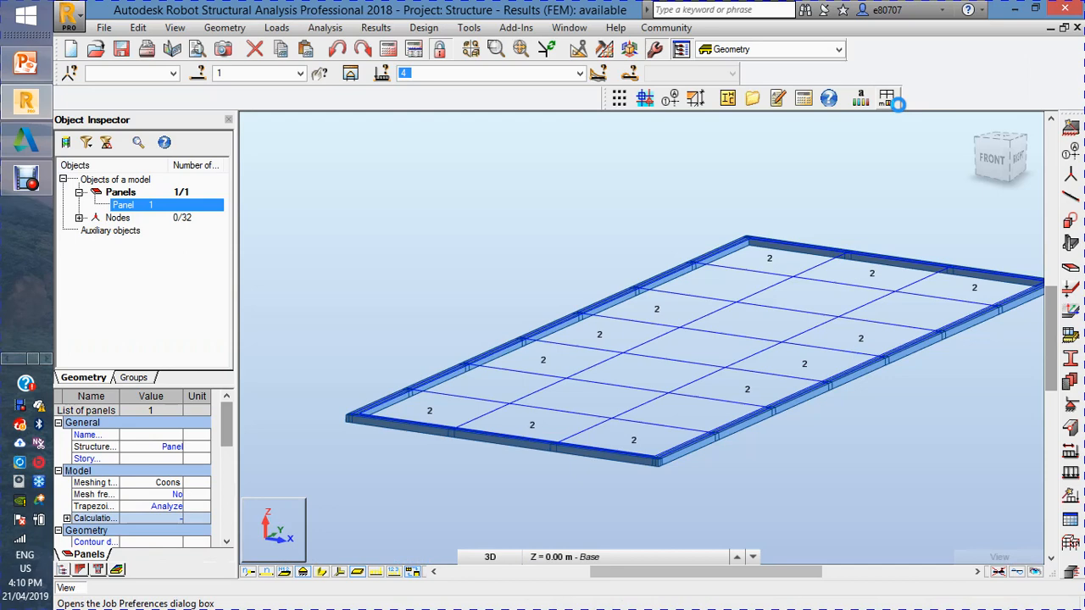
left_click(839, 49)
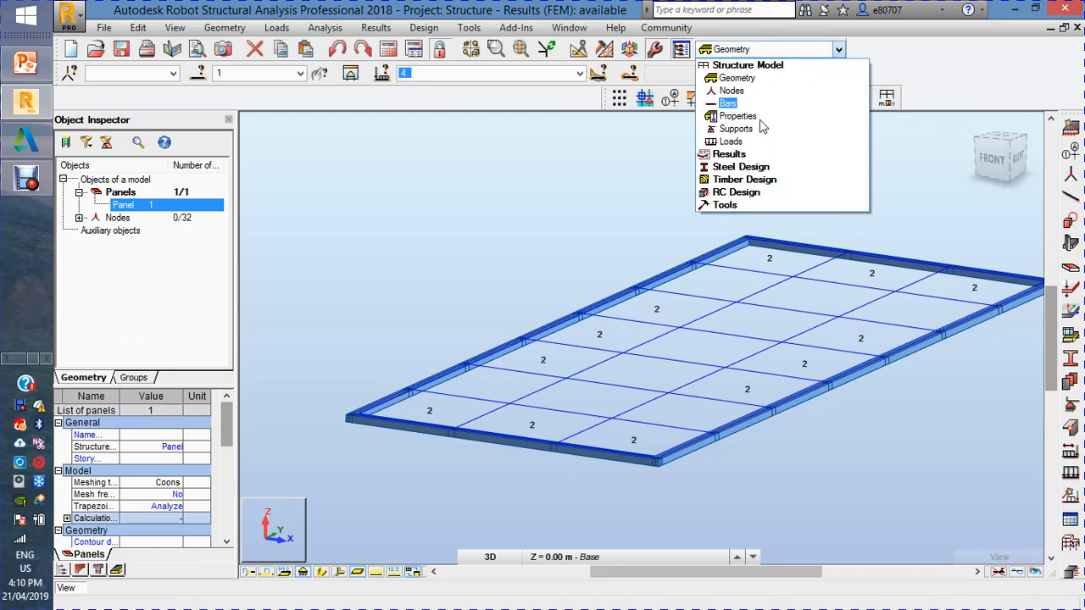
left_click(731, 193)
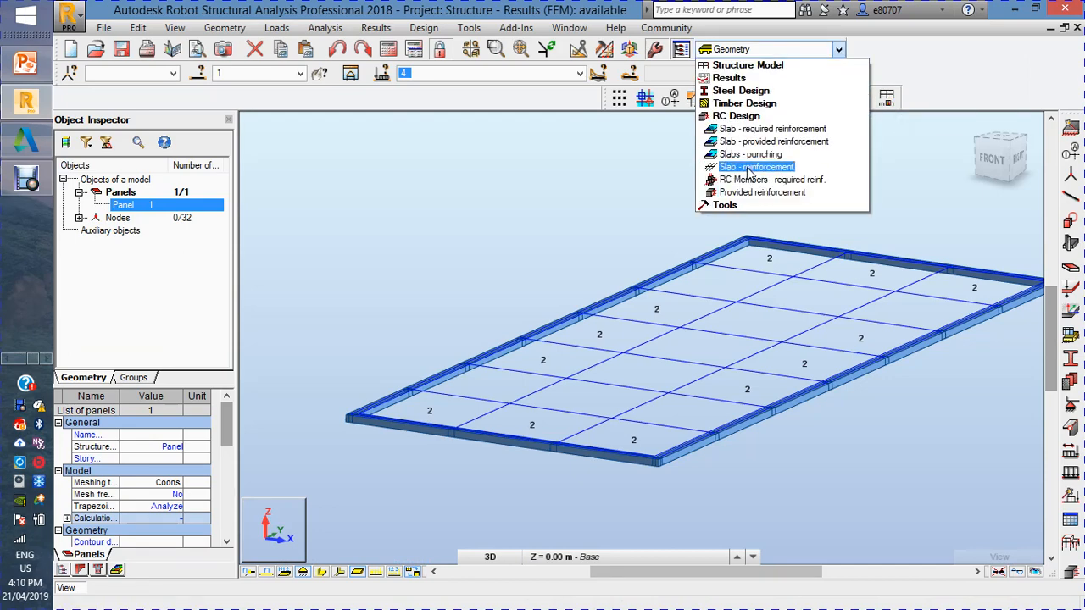
left_click(750, 167)
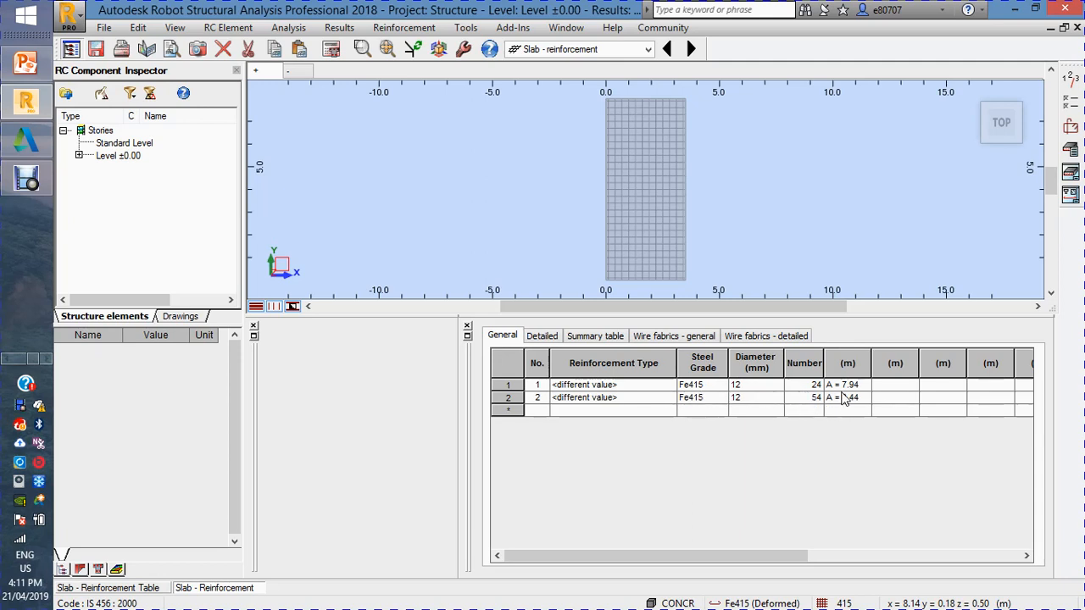
Step: Look through the detailed bar list, the summary table, and the general and detailed wire fabric tables
left_click(541, 337)
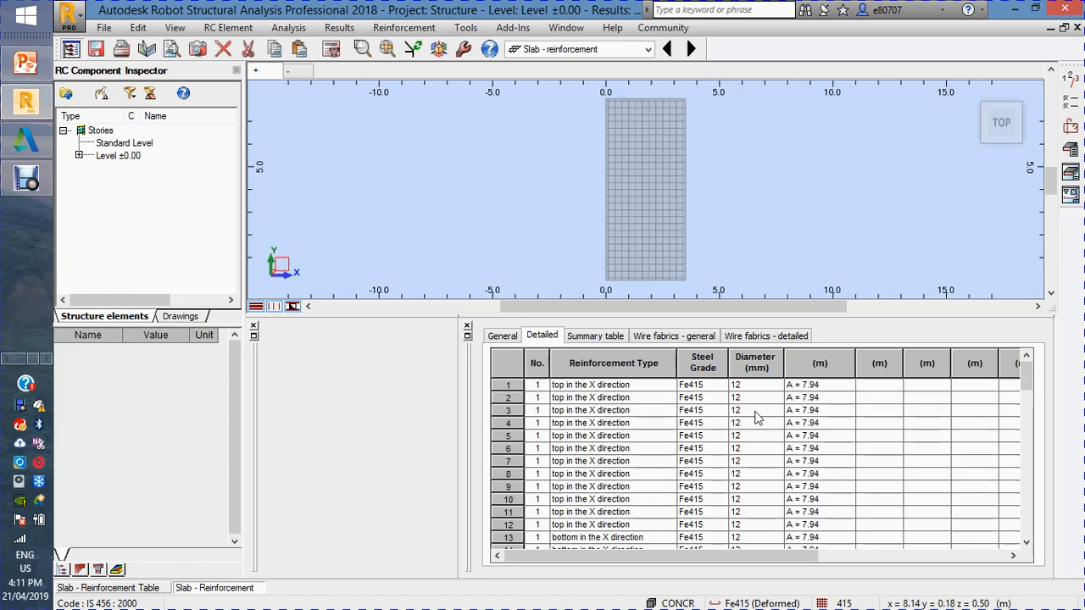
left_click(598, 336)
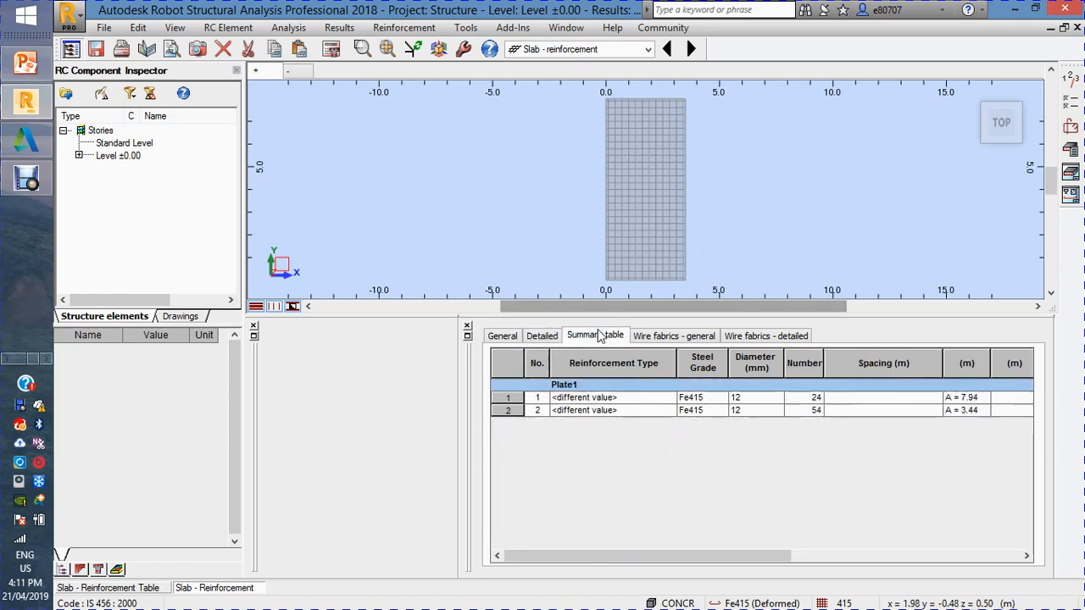
left_click(676, 337)
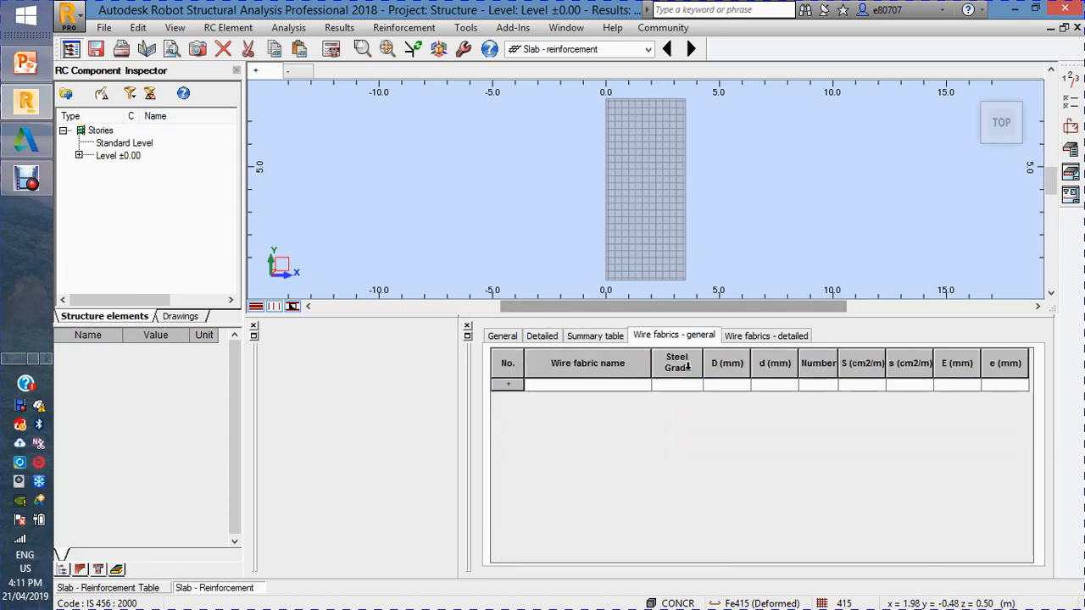
left_click(766, 336)
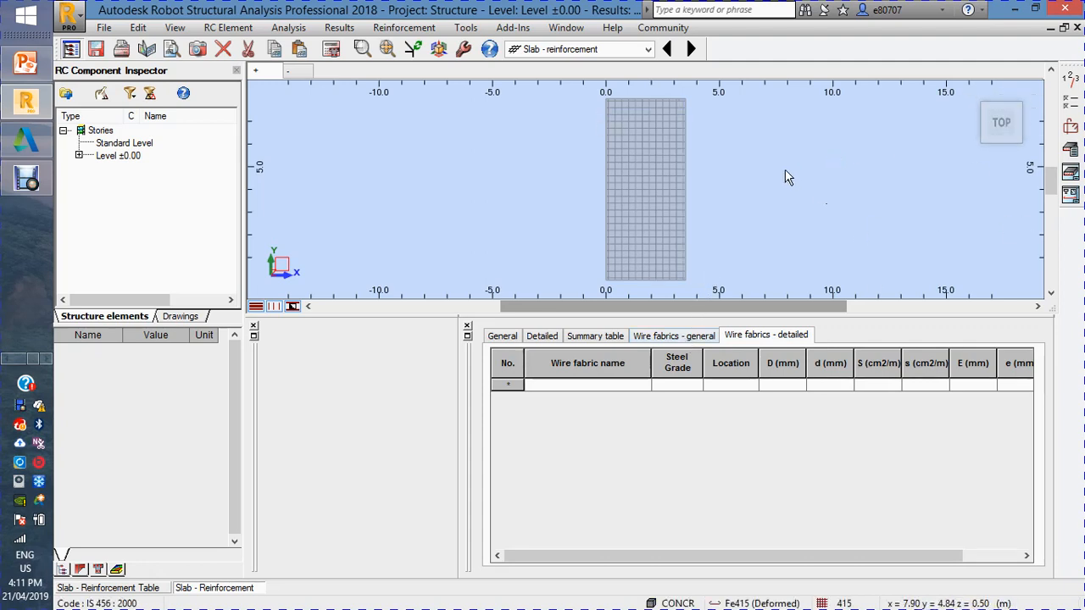
Step: Examine the slab's reinforcement mesh in 3D from an oblique angle, including the bars along its front edge
right_click(737, 172)
mouse_move(775, 217)
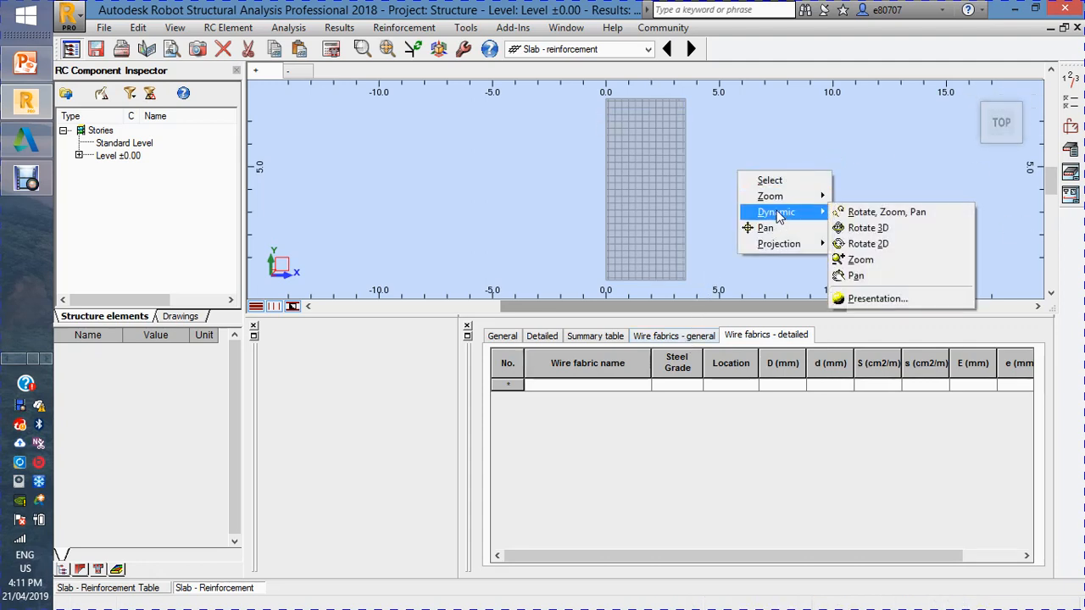
left_click(876, 233)
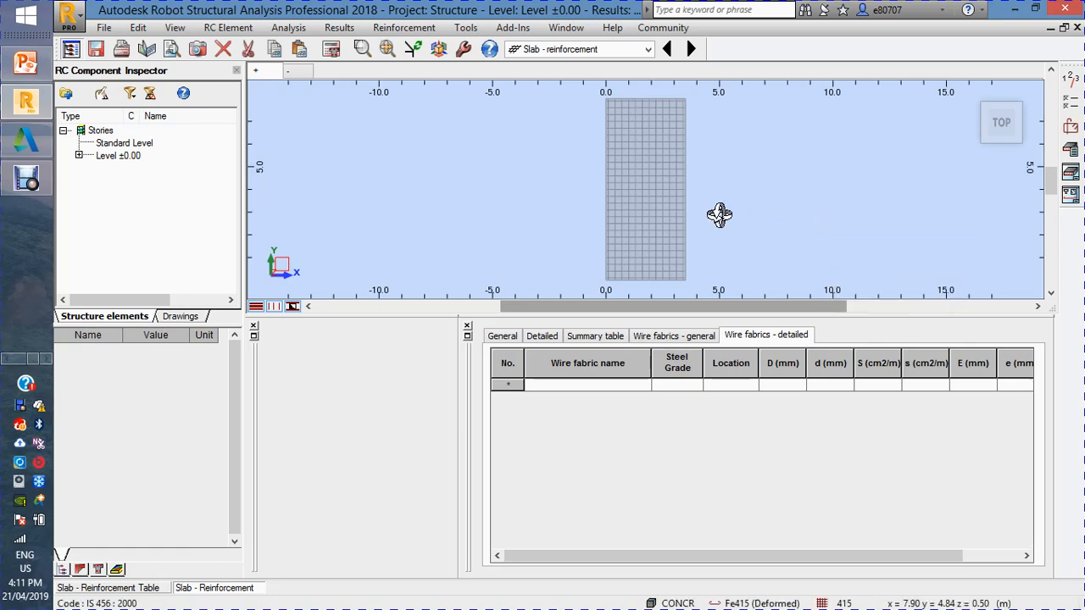
left_click_drag(717, 213, 572, 216)
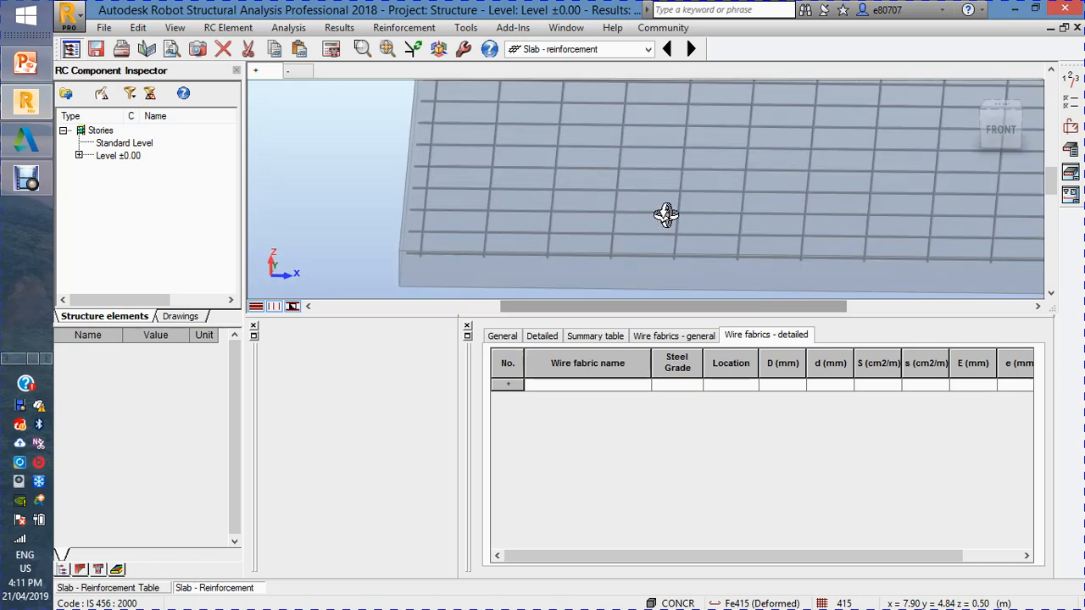
left_click_drag(681, 217, 651, 204)
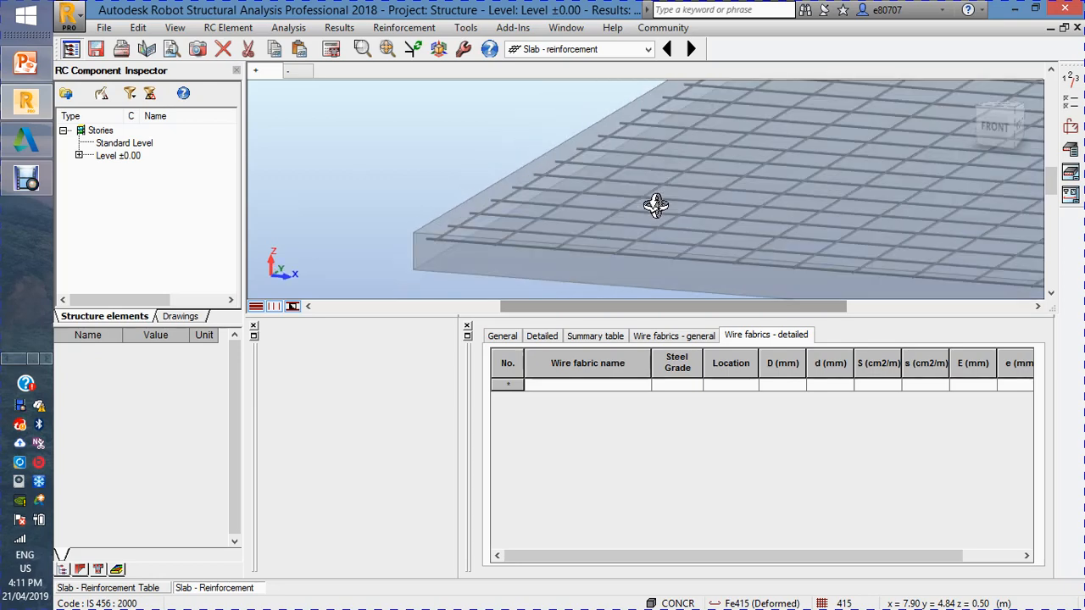
left_click(303, 73)
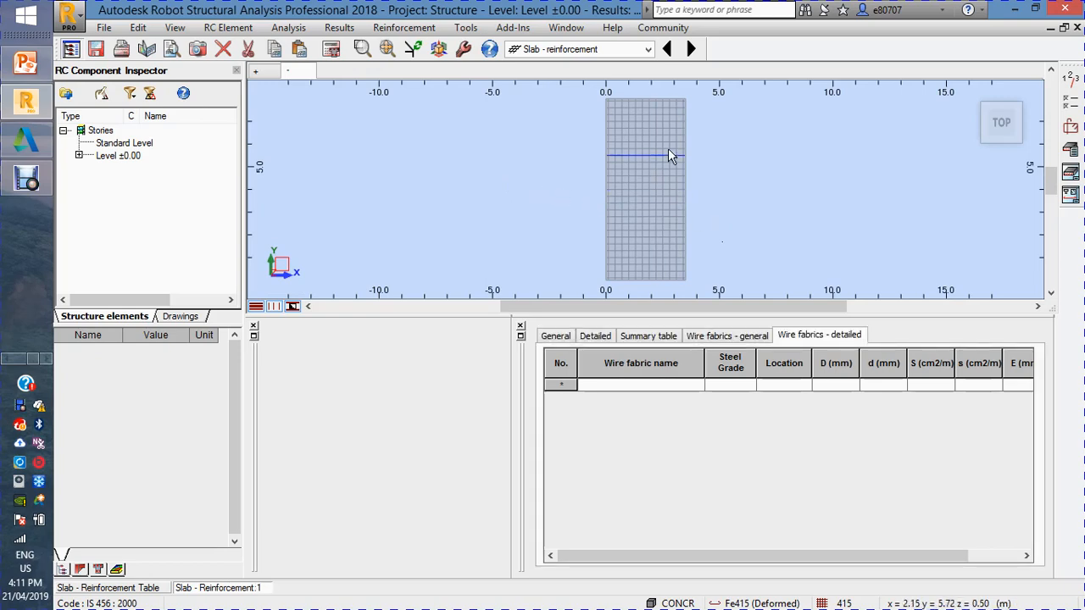
left_click(259, 72)
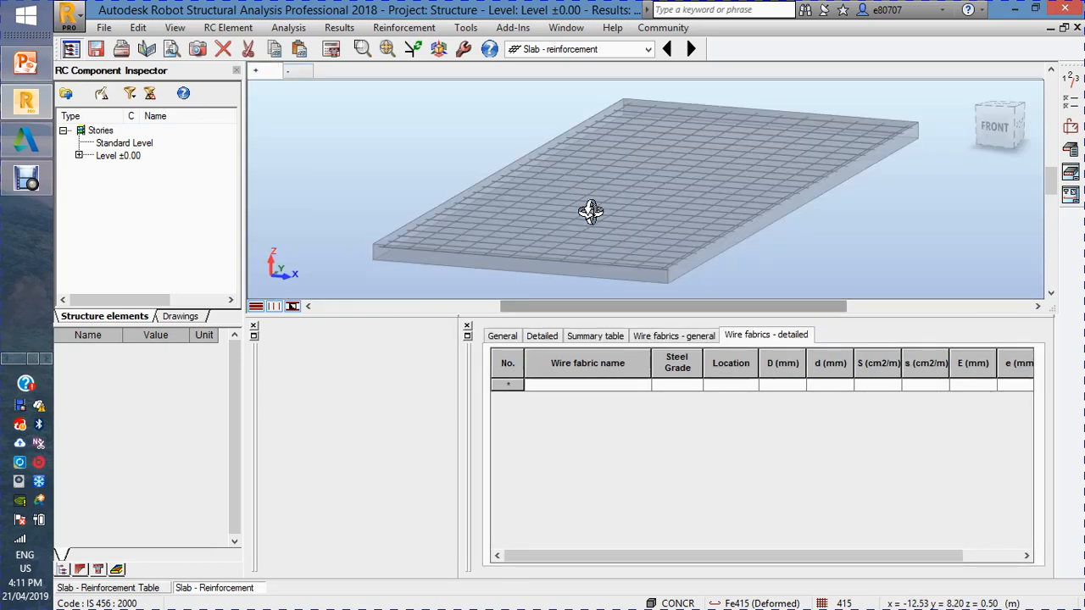
scroll(515, 259, "up", 3)
scroll(515, 259, "up", 3)
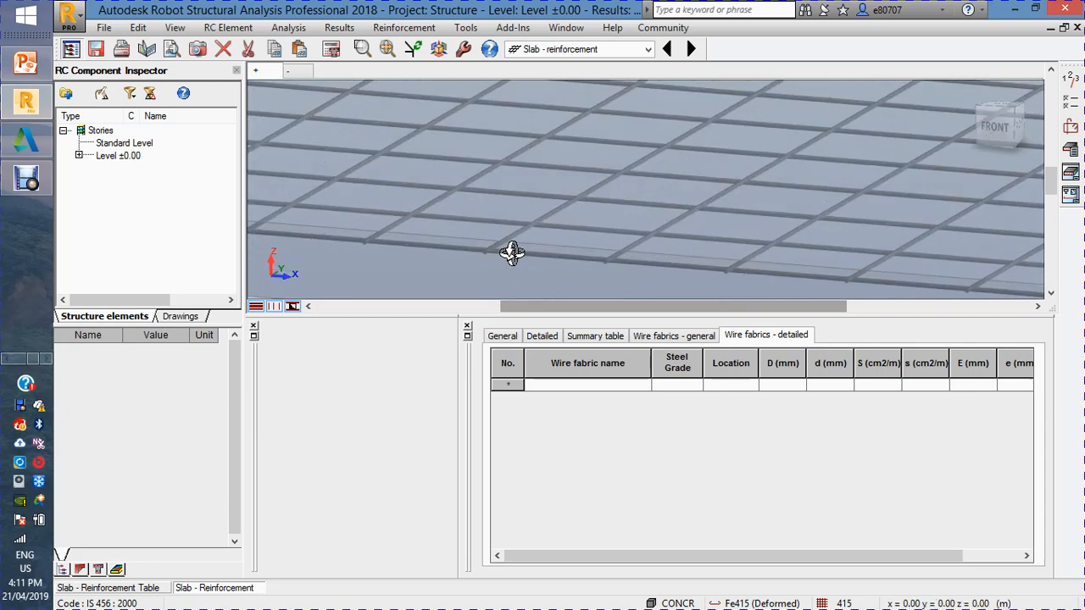
Step: Select each bar group in the 3D mesh in turn and inspect the bar properties and the summary and detailed tables
left_click(518, 256)
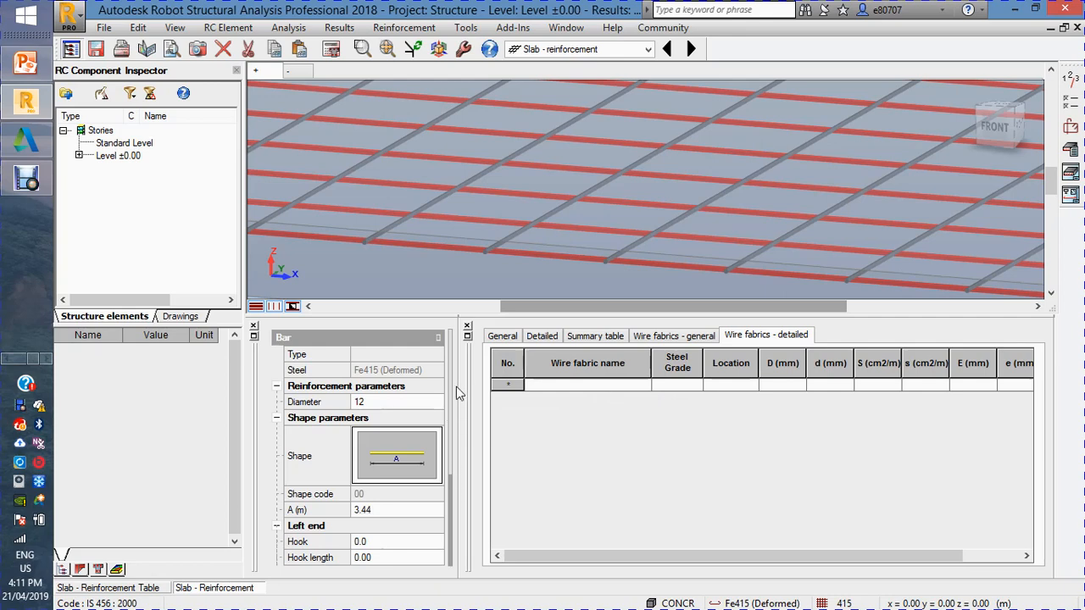
left_click(520, 234)
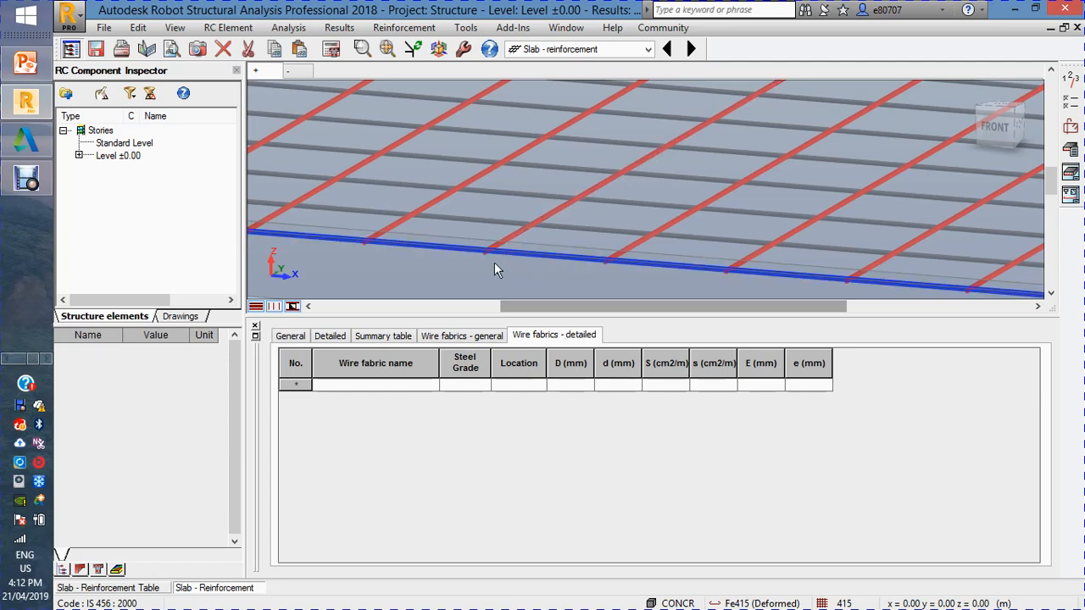
left_click(462, 337)
left_click(397, 336)
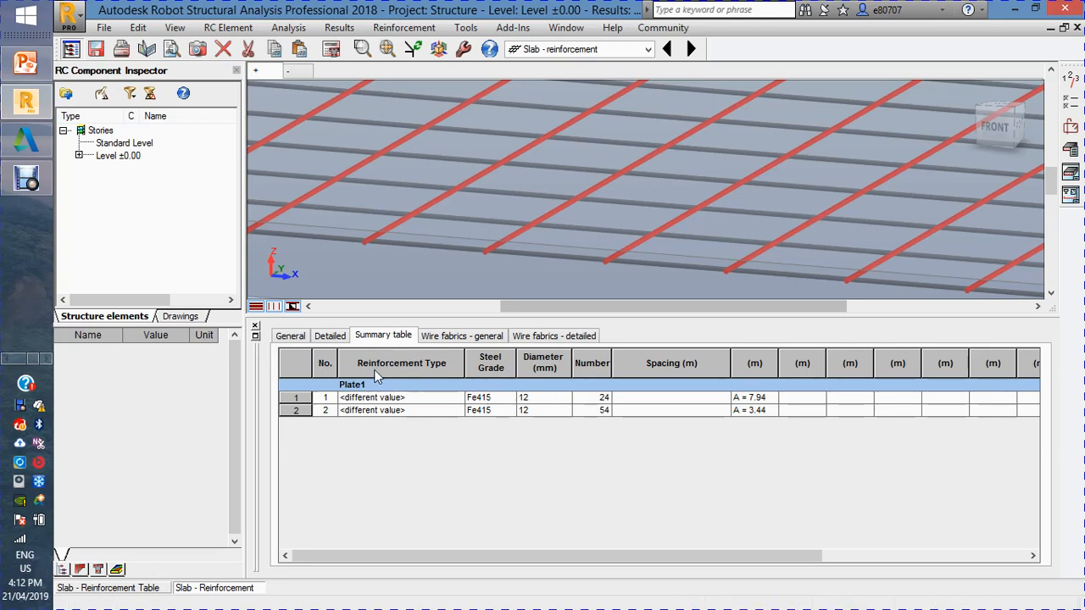
left_click(335, 337)
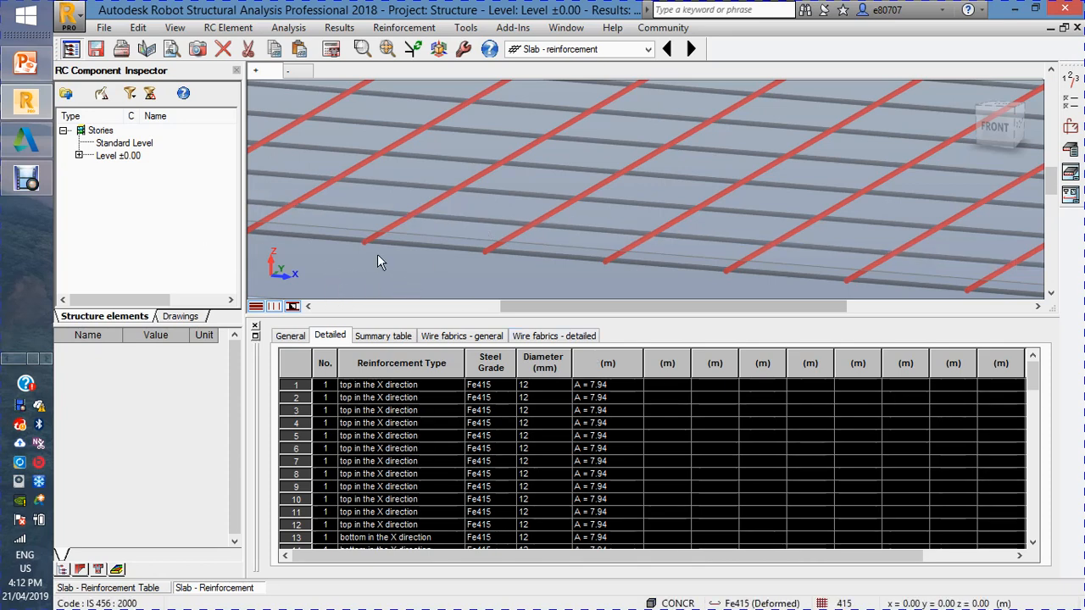
Step: Select individual crosswise and lengthwise bars and examine the detailed table through to the bottom Y-direction rows
left_click(419, 246)
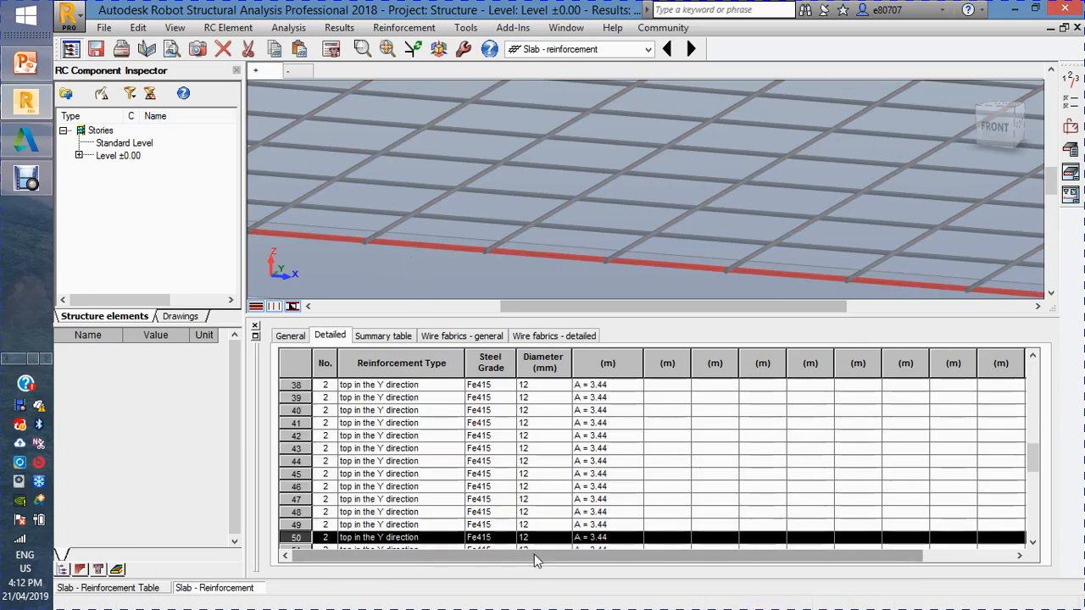
left_click(404, 220)
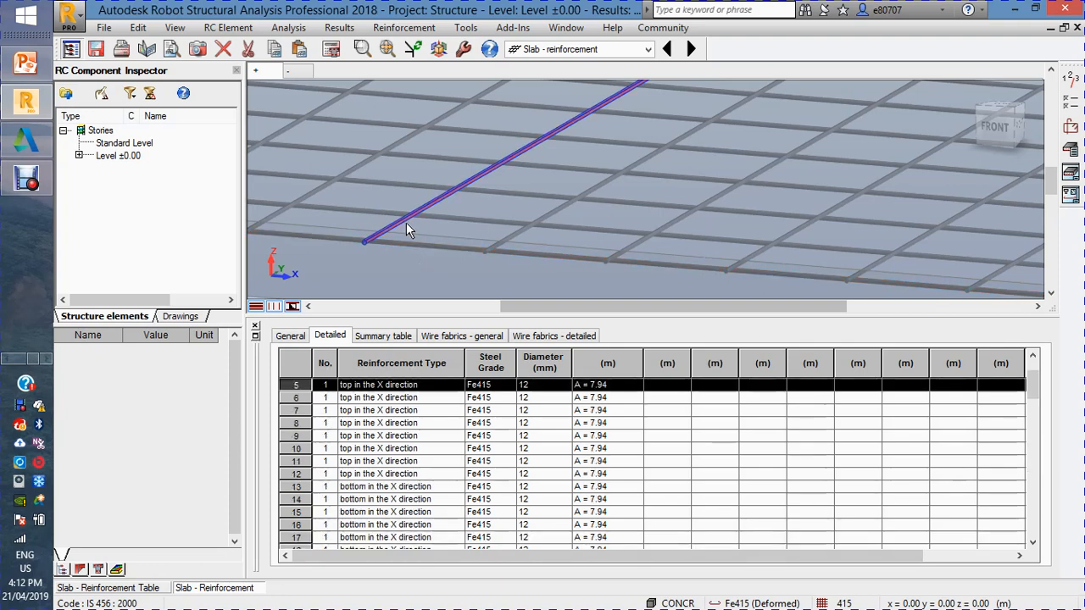
left_click(371, 424)
left_click(371, 424)
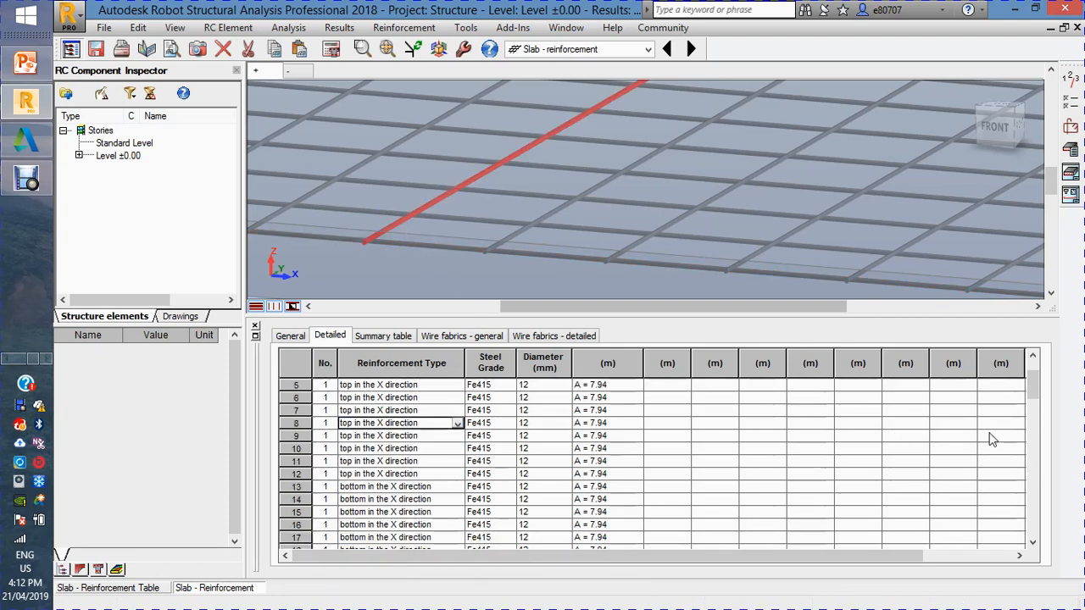
left_click_drag(1039, 393, 1034, 513)
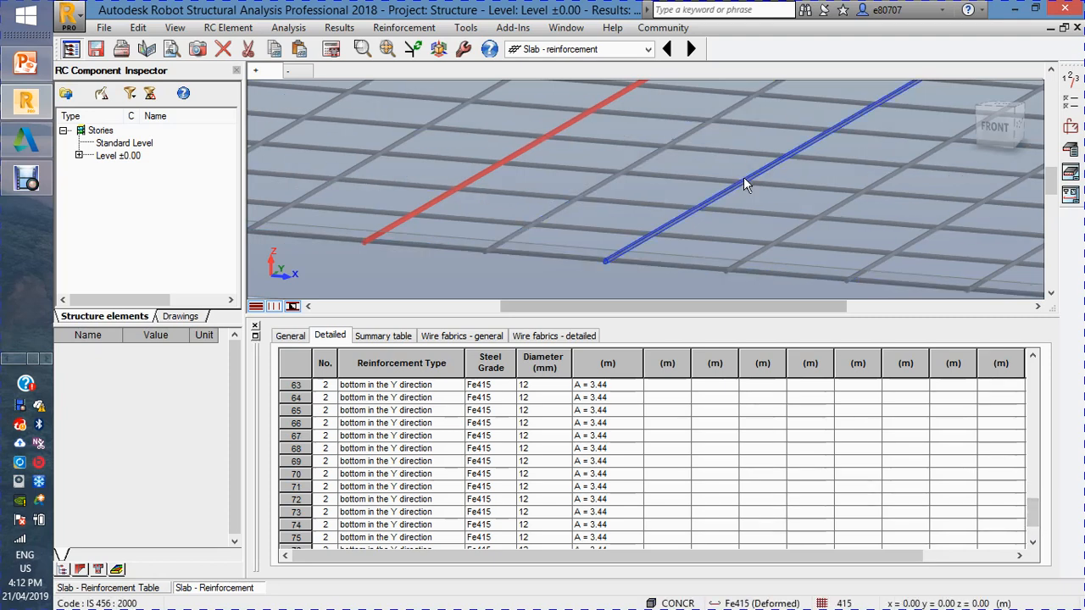
left_click(649, 49)
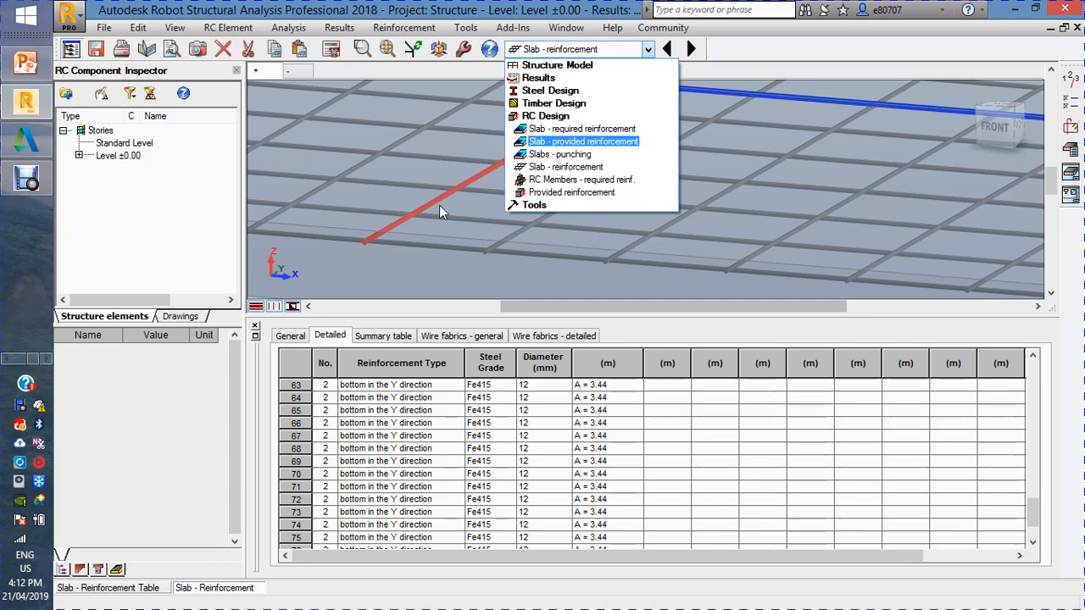
left_click(395, 264)
scroll(401, 260, "down", 1)
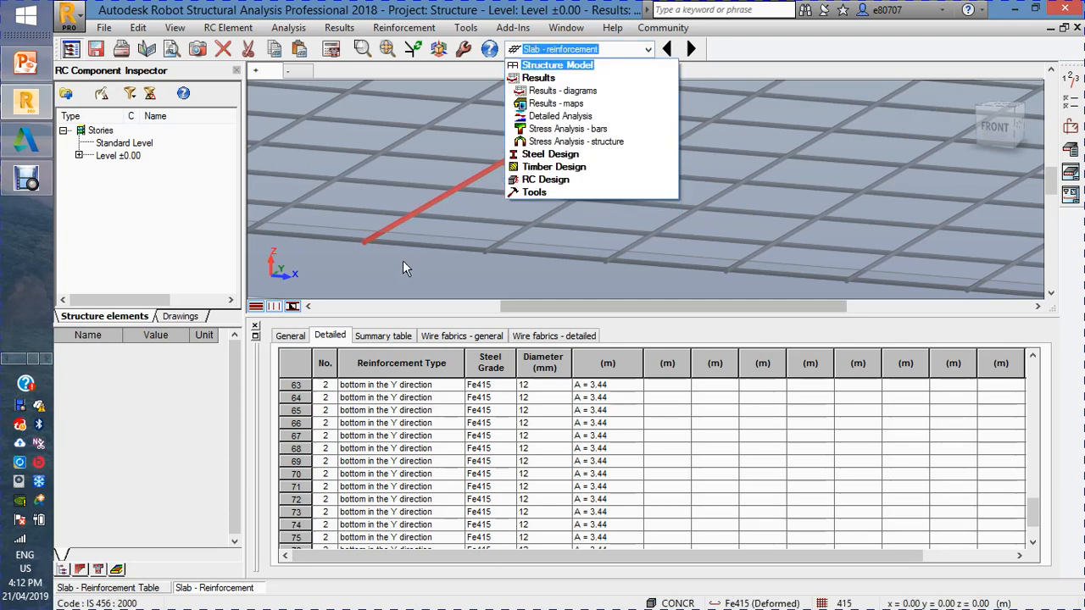
left_click(648, 49)
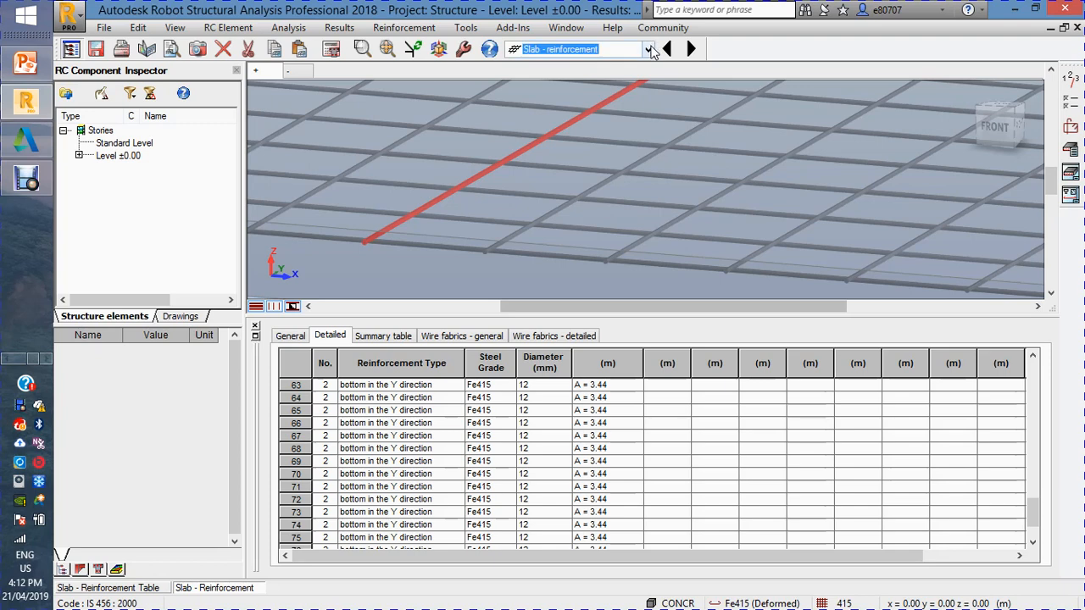
left_click(650, 49)
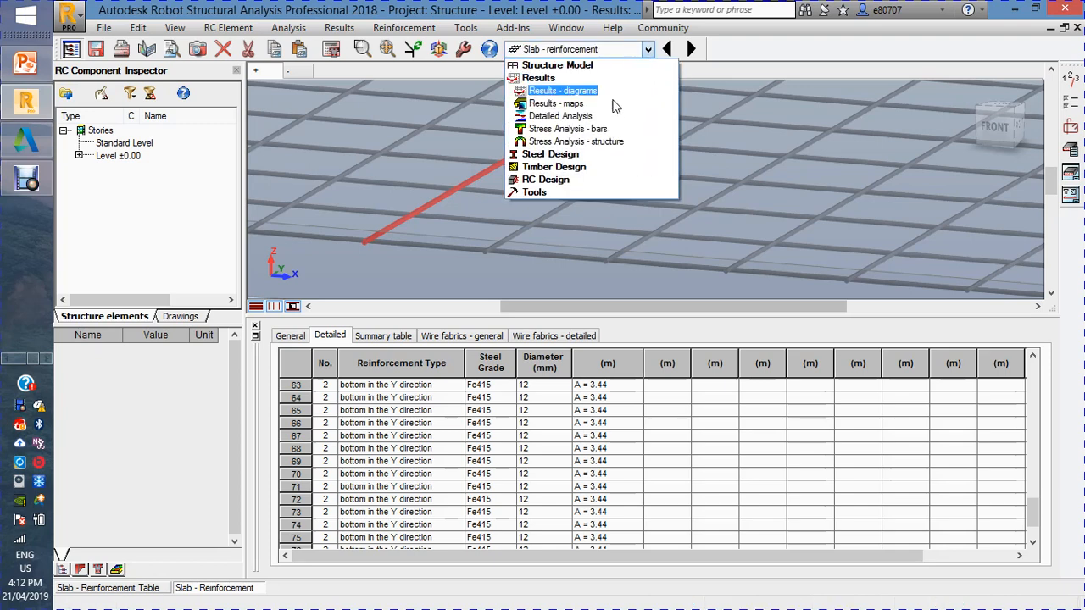
left_click(1074, 175)
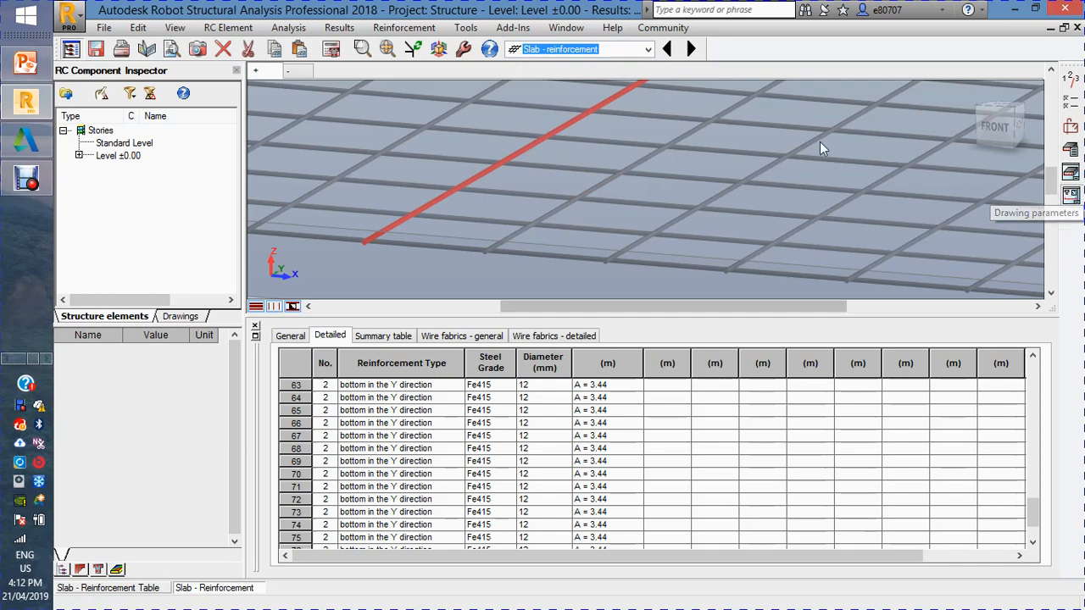
Step: In the slab drawing parameters, include Spacing in the bar description elements and return to the general template settings
left_click(1070, 194)
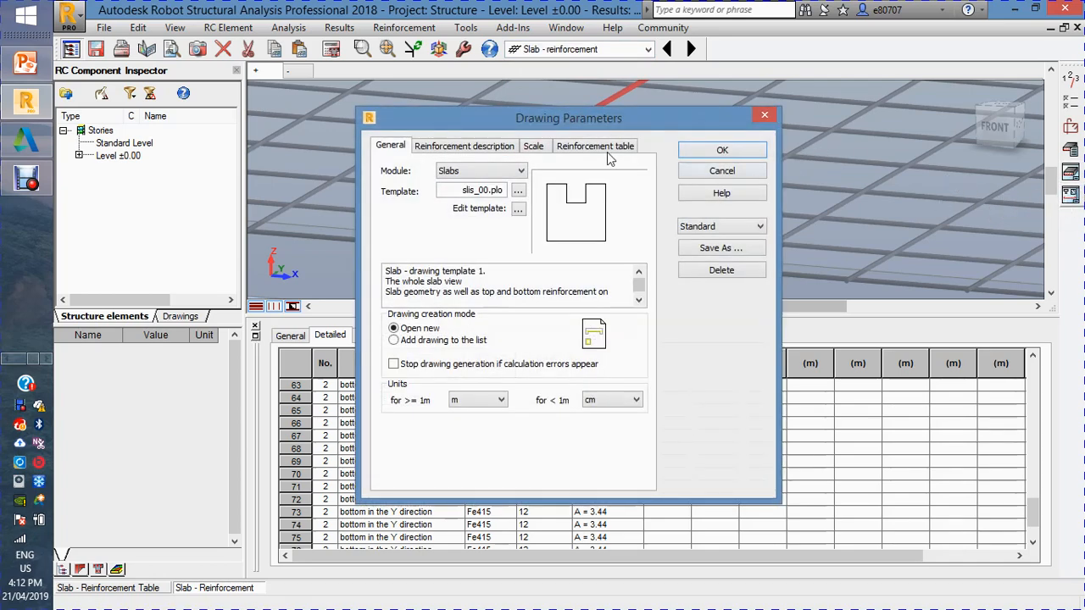
left_click(477, 149)
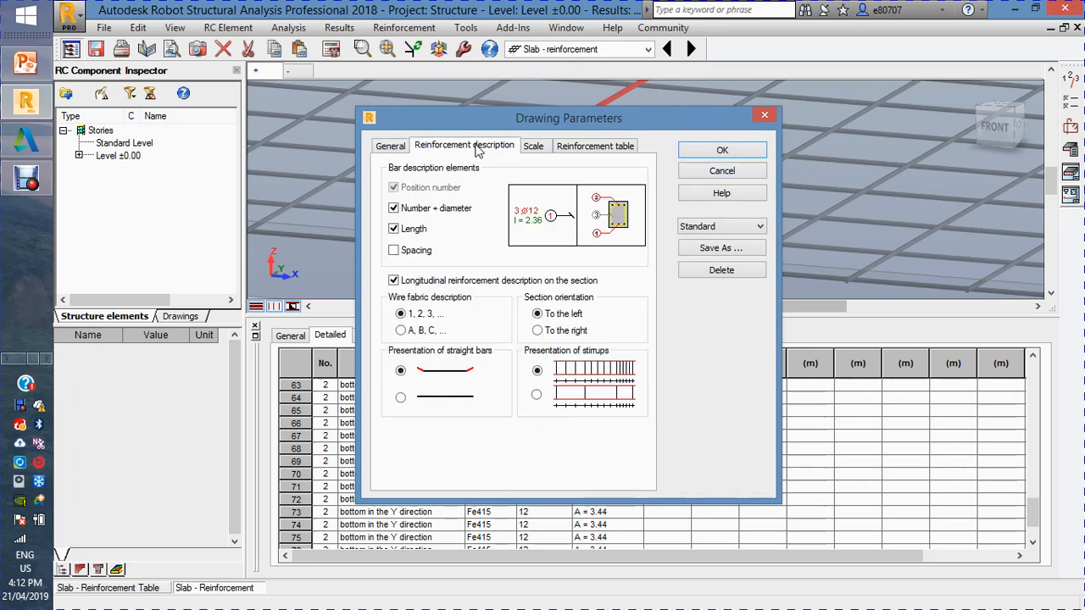
left_click(416, 251)
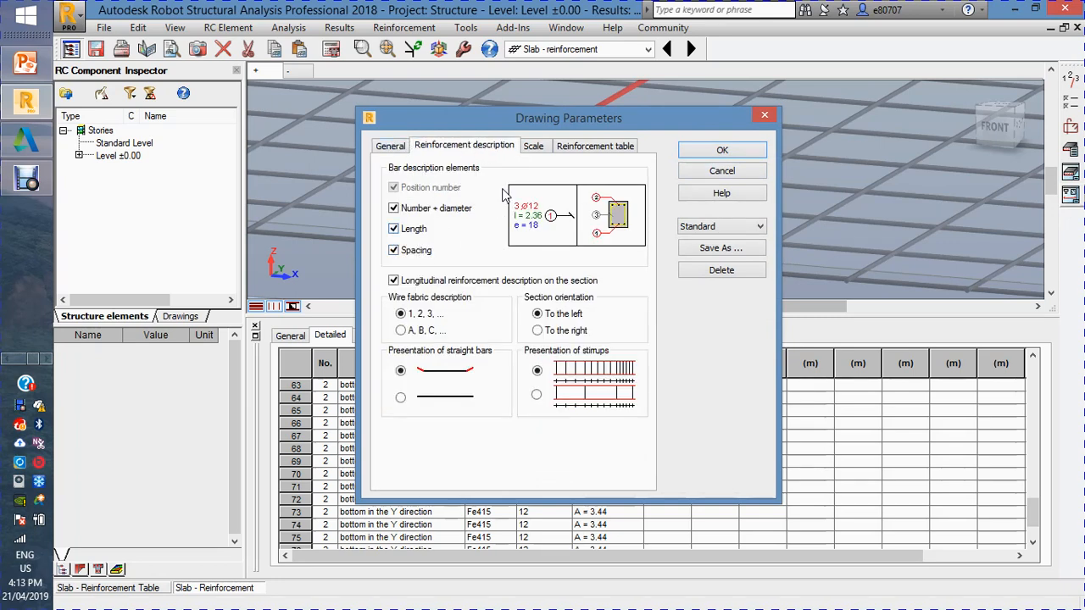
left_click(392, 148)
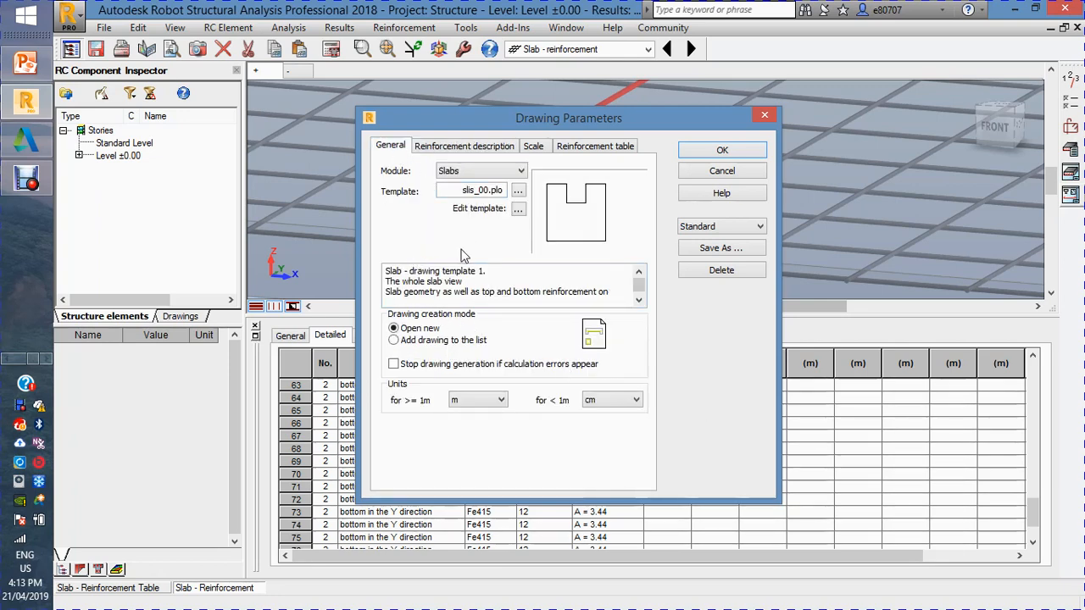
Step: Browse the available drawing template files and the list of element modules, keeping the Slabs module and the slis_00.plo template
left_click(521, 192)
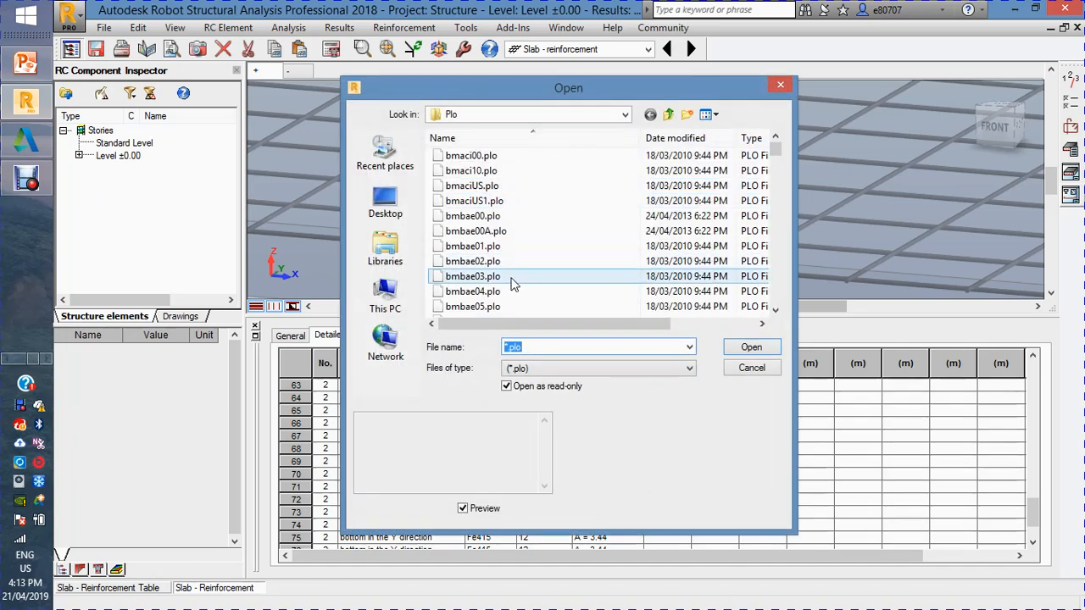
left_click(514, 285)
left_click(777, 369)
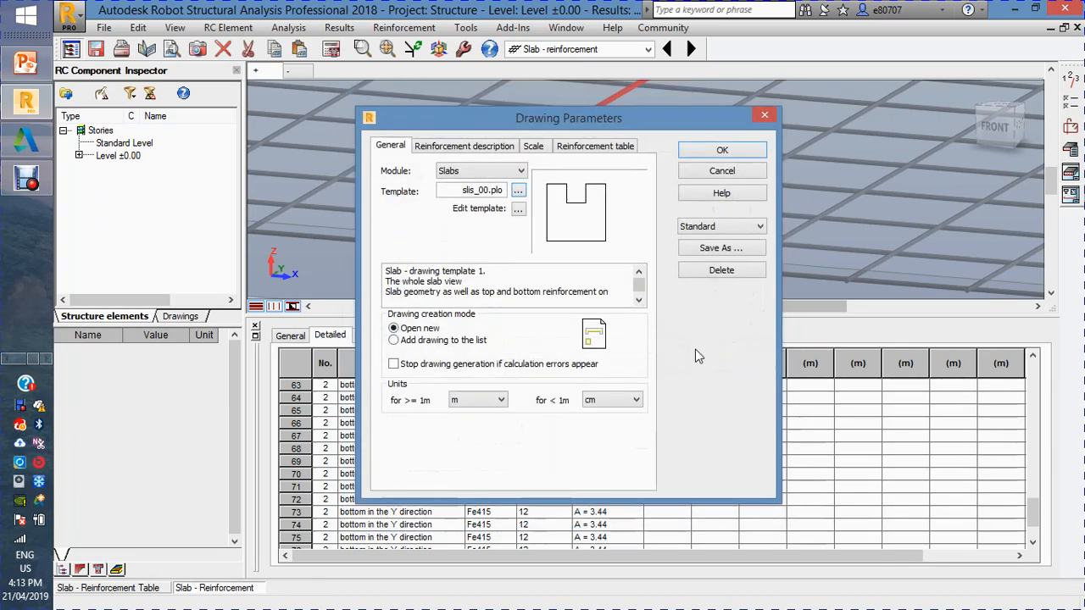
left_click(479, 170)
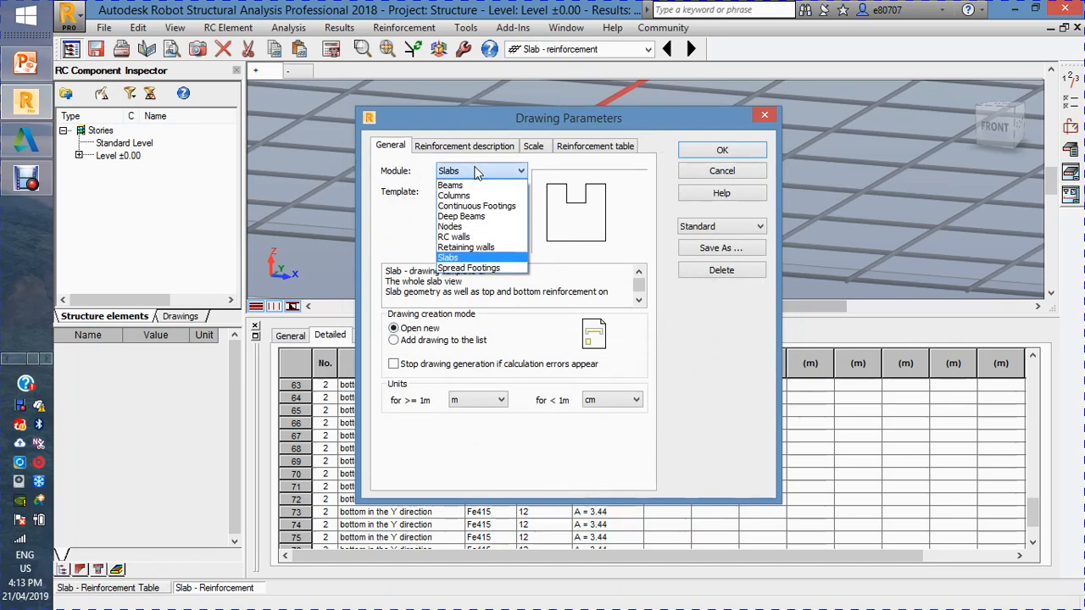
left_click(477, 172)
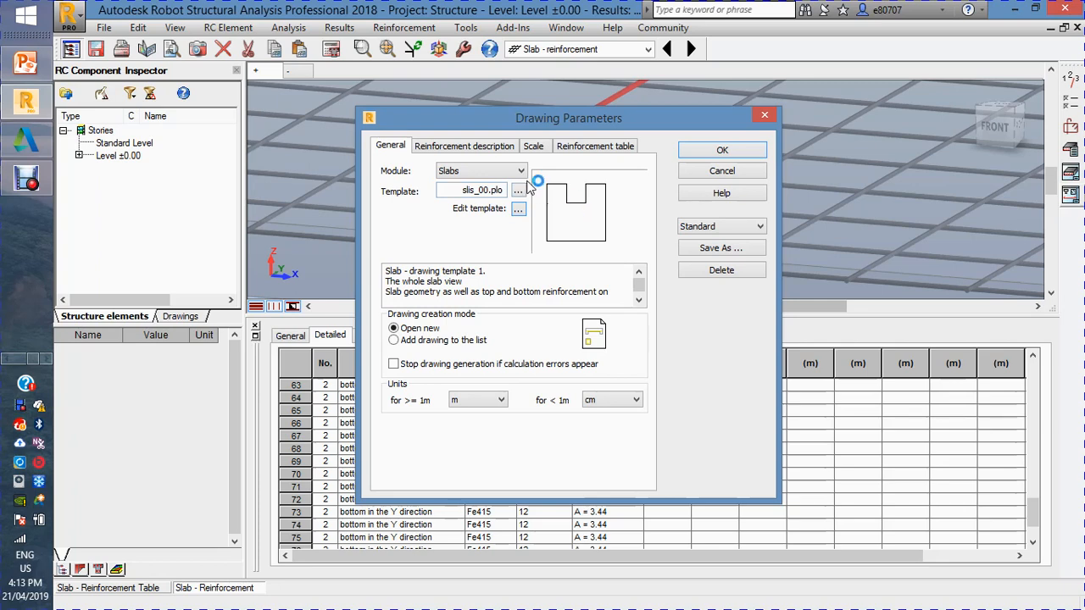
Step: Review the reinforcement description, scale and reinforcement table settings of the slab drawing parameters, and return to the general settings
left_click(496, 147)
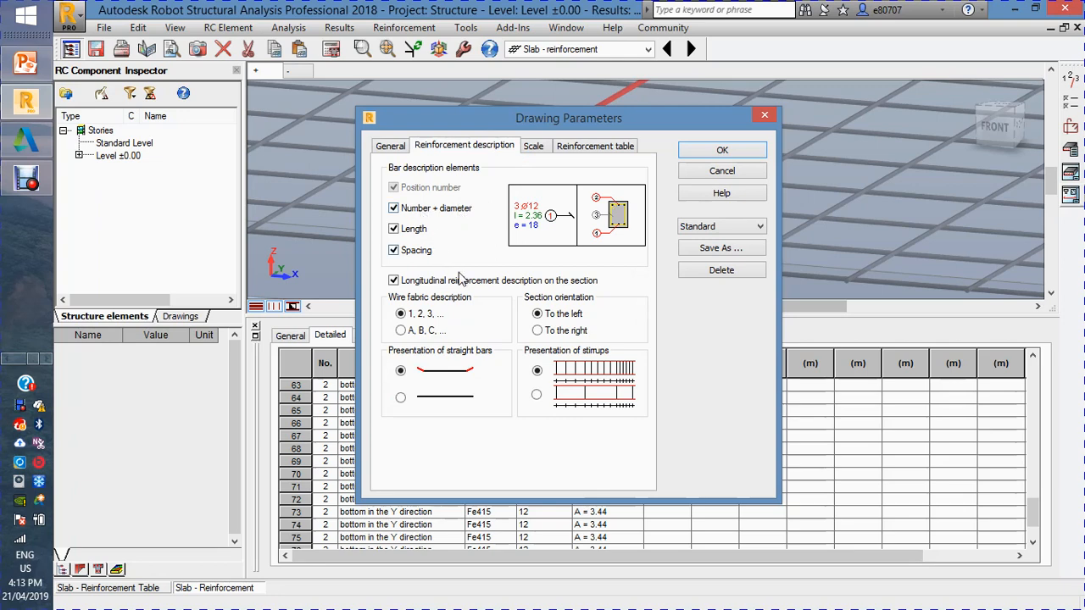
left_click(534, 149)
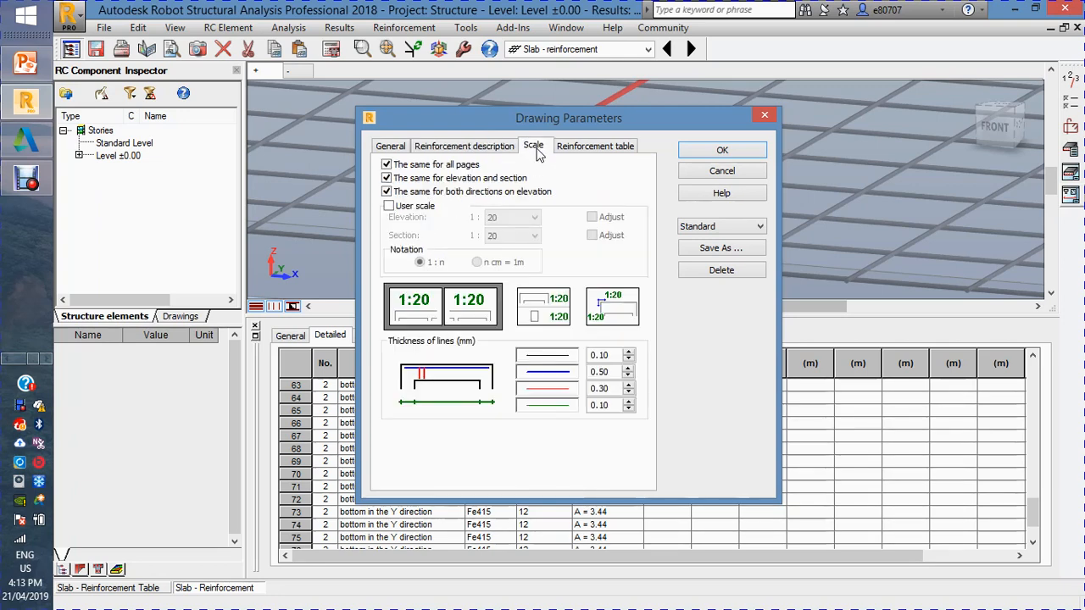
left_click(596, 149)
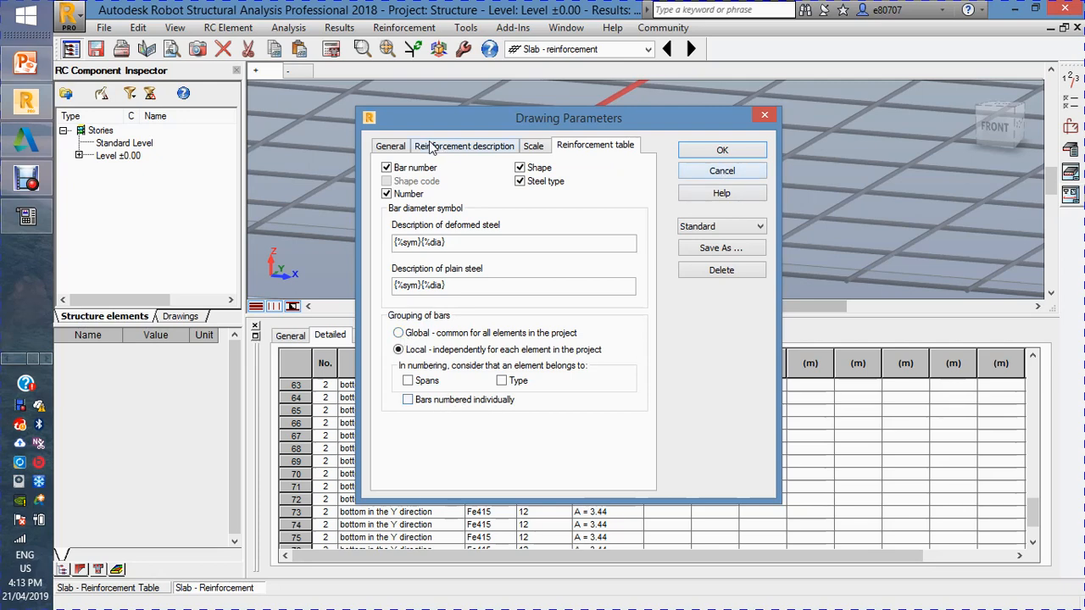
left_click(391, 148)
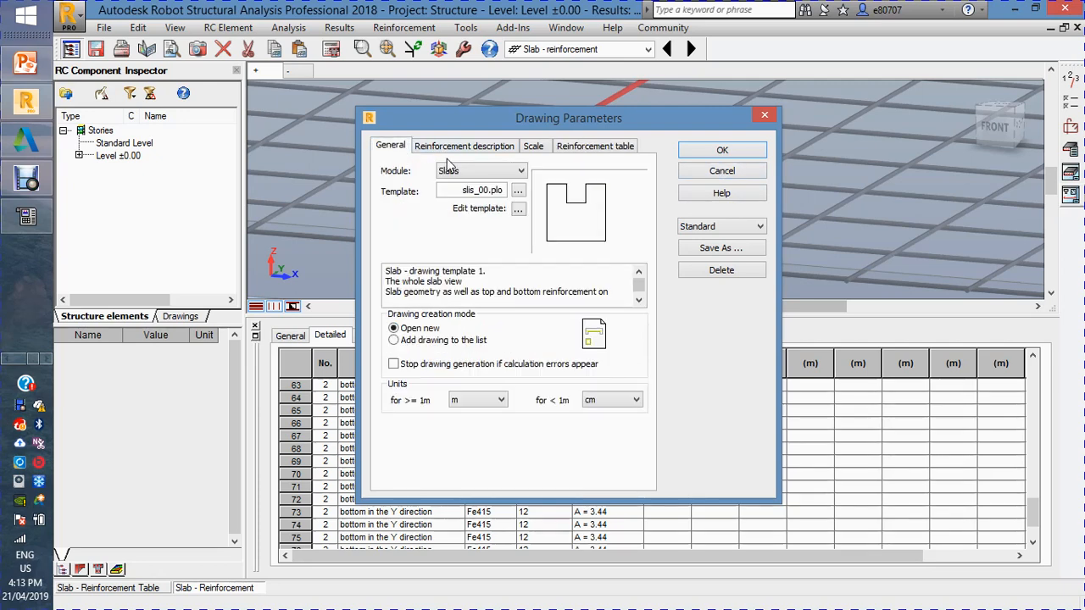
Step: Preview the bmbae06.plo drawing template among the template files, then close the file browser without choosing it
left_click(522, 192)
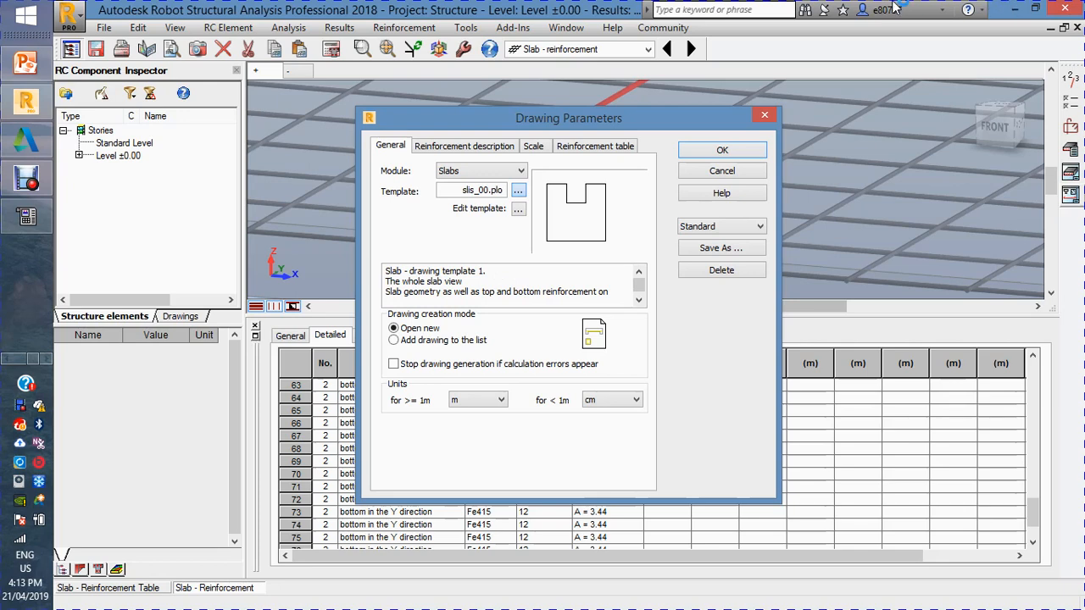
key("Return")
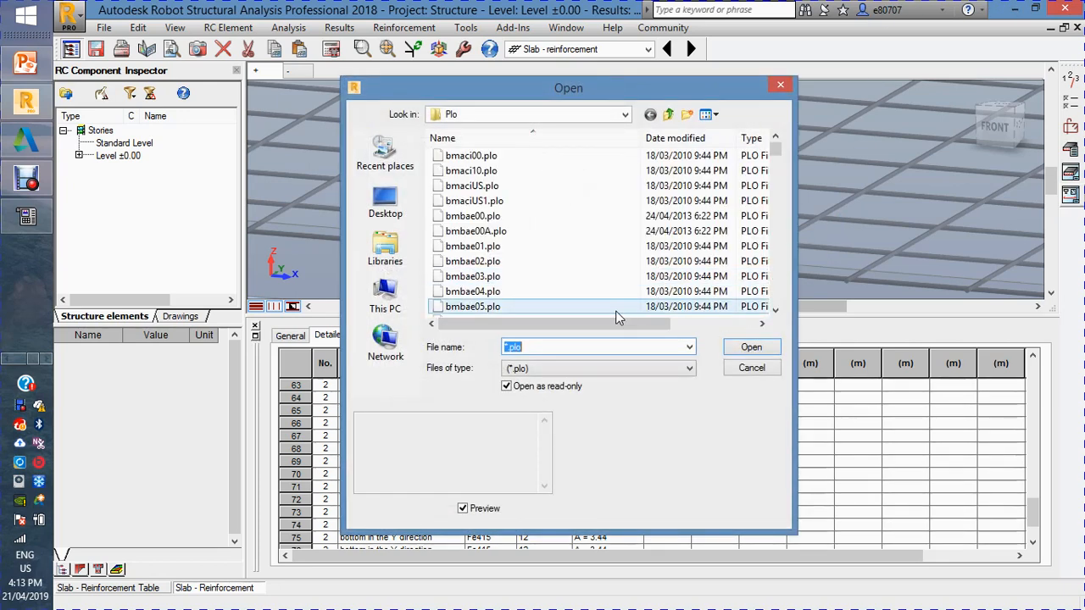
left_click_drag(636, 319, 538, 294)
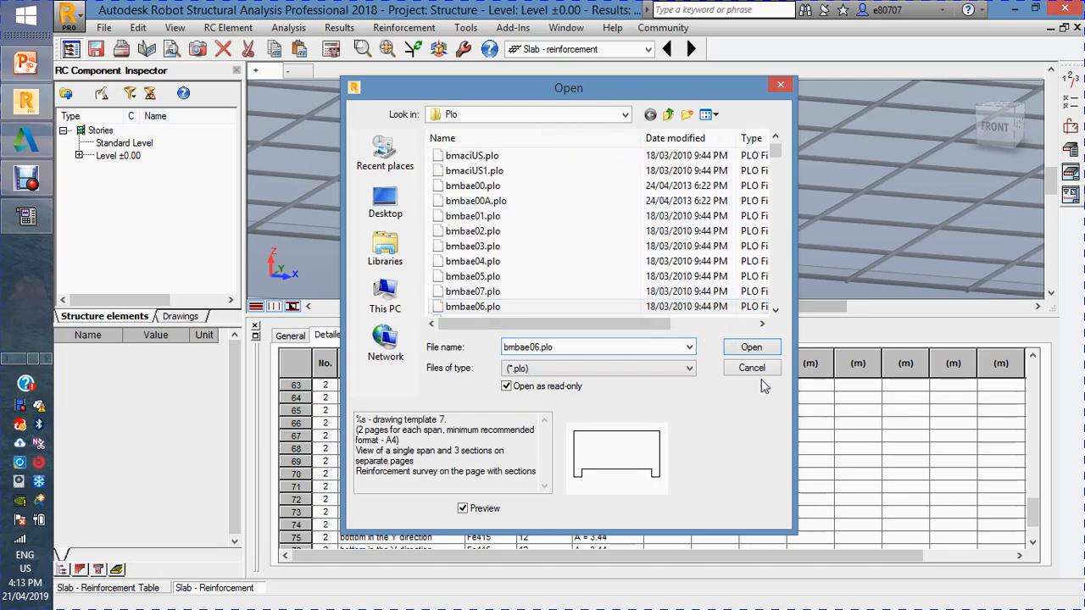
left_click(760, 373)
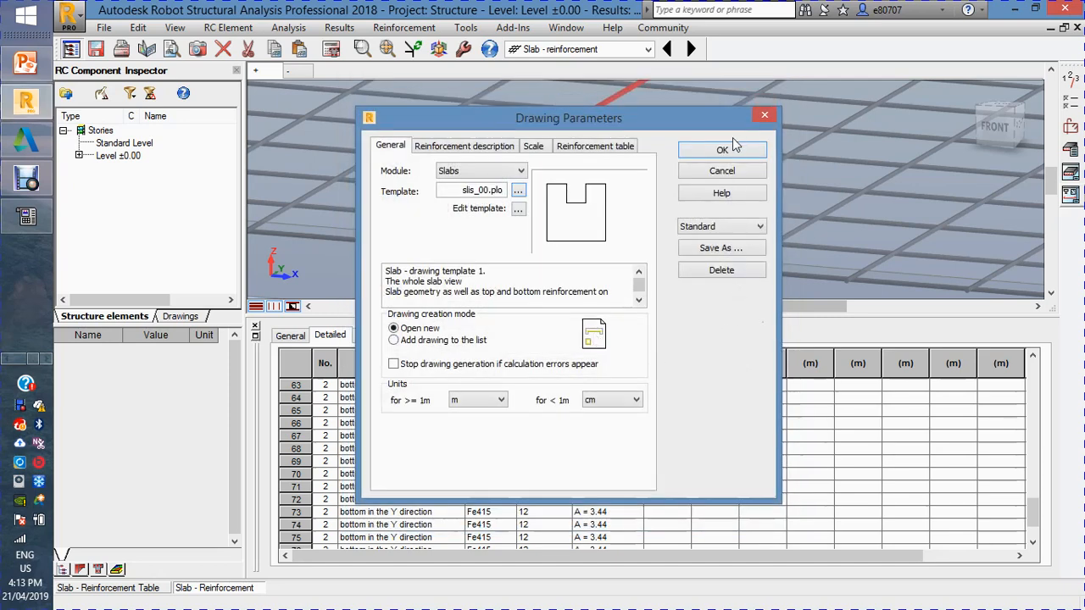
Step: Accept the drawing parameters, generate the slab's final drawings, and examine the reinforcement quantity table on sheet 4
left_click(734, 148)
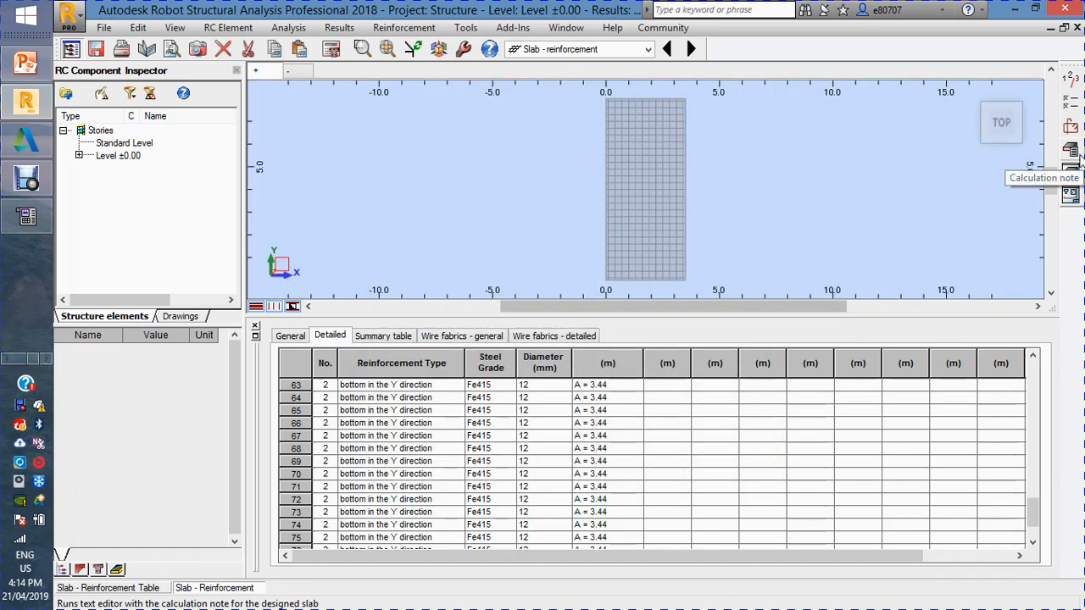
left_click(1071, 193)
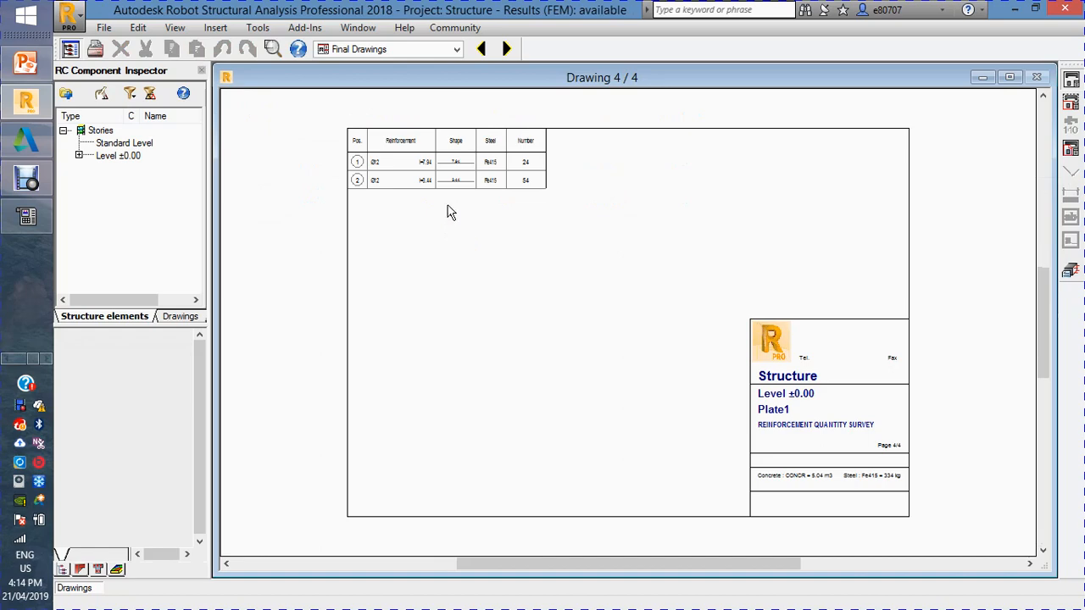
scroll(398, 194, "up", 3)
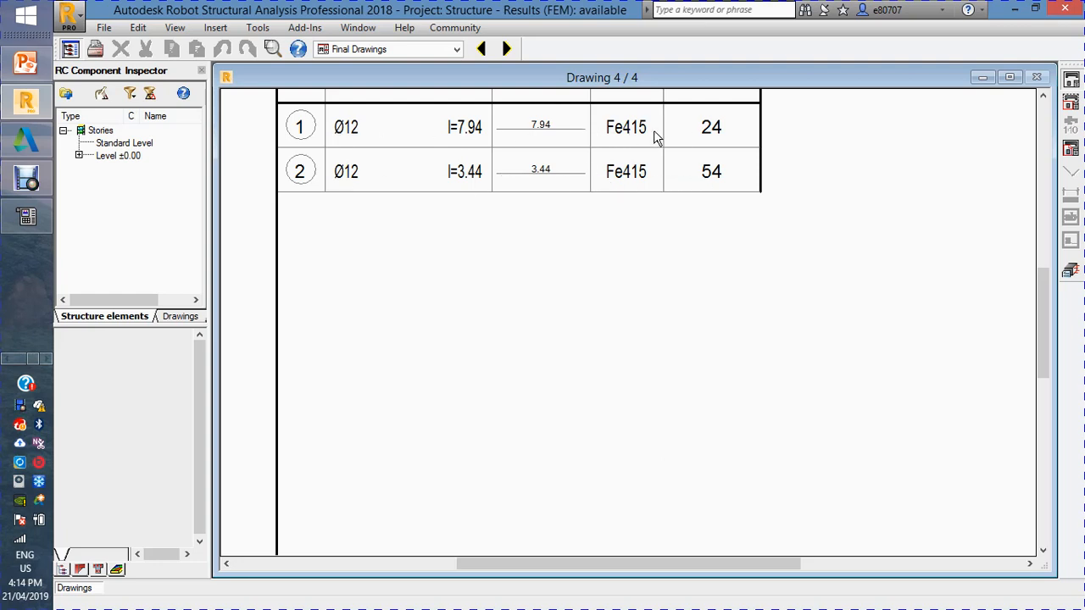
scroll(710, 183, "down", 2)
scroll(708, 175, "up", 3)
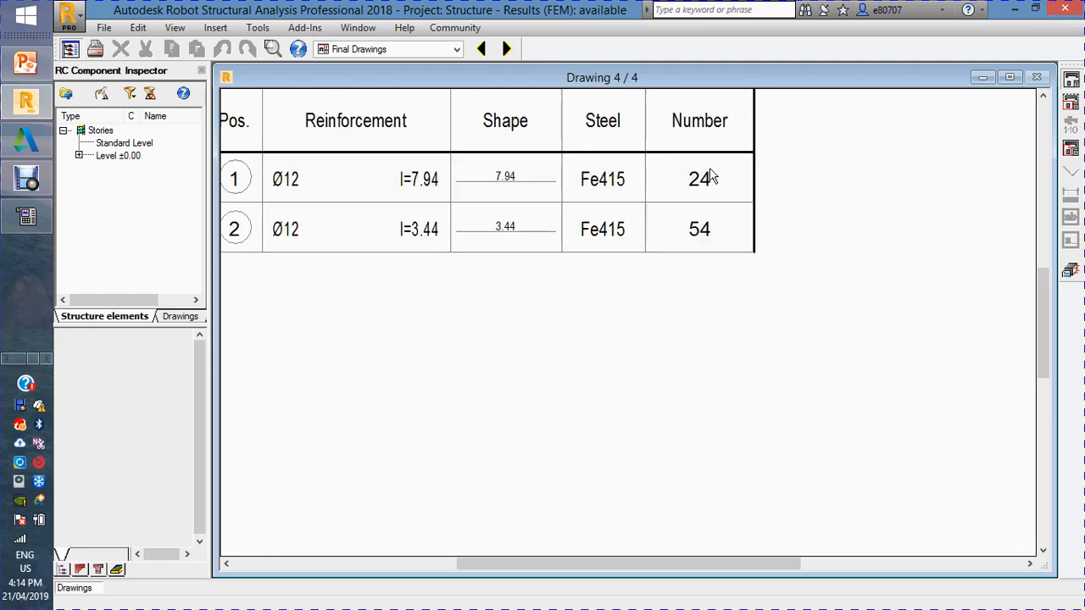
scroll(584, 194, "down", 2)
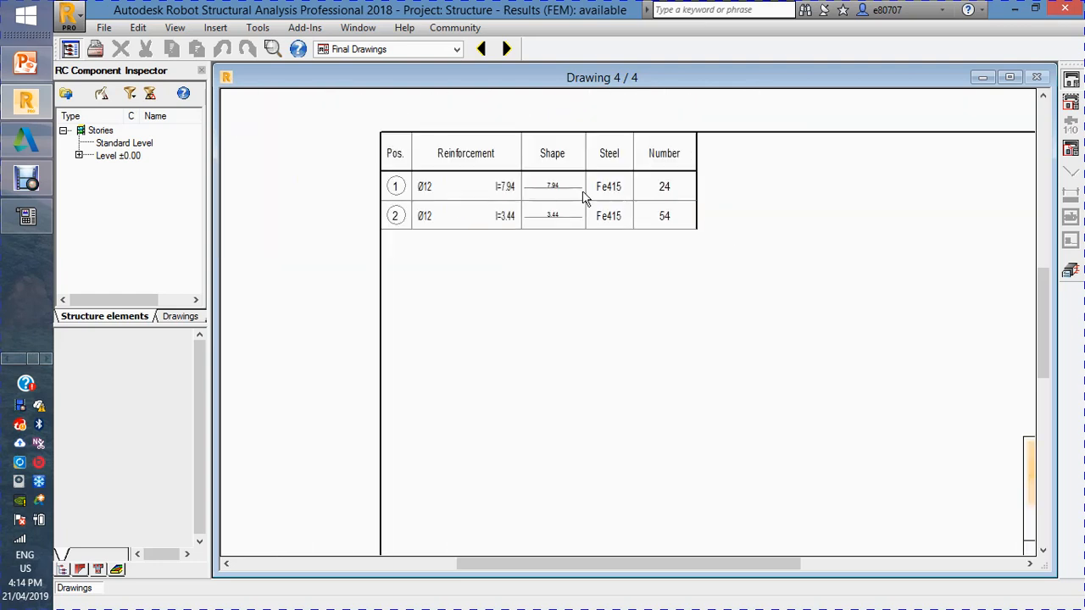
scroll(560, 186, "up", 1)
scroll(558, 204, "down", 1)
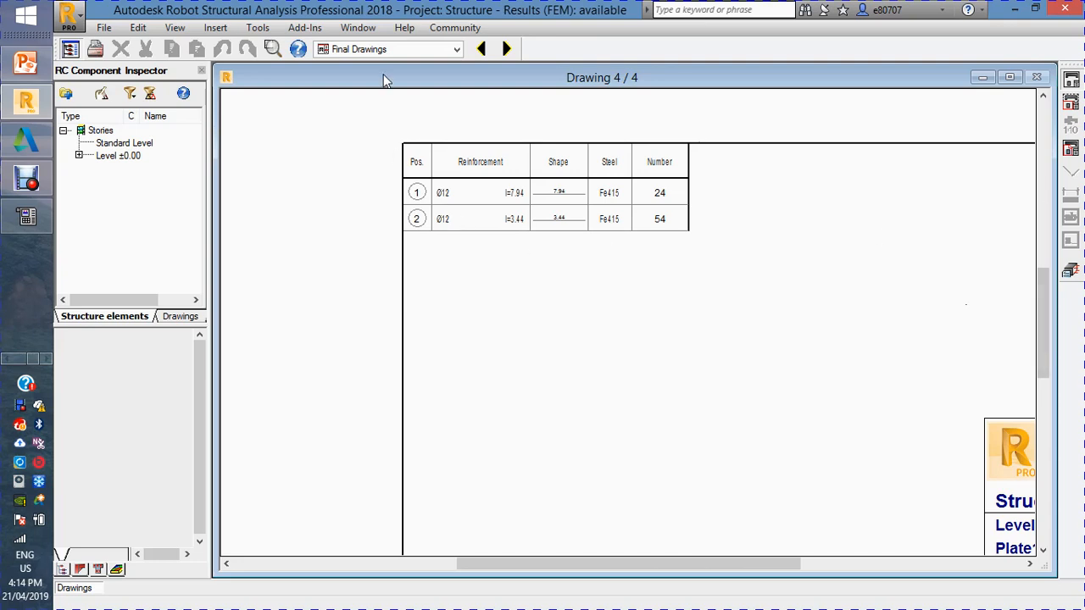
Step: Open drawing sheet 3 and examine the diameter, length and spacing labels of bar marks 1 and 2
left_click(482, 50)
scroll(508, 323, "up", 2)
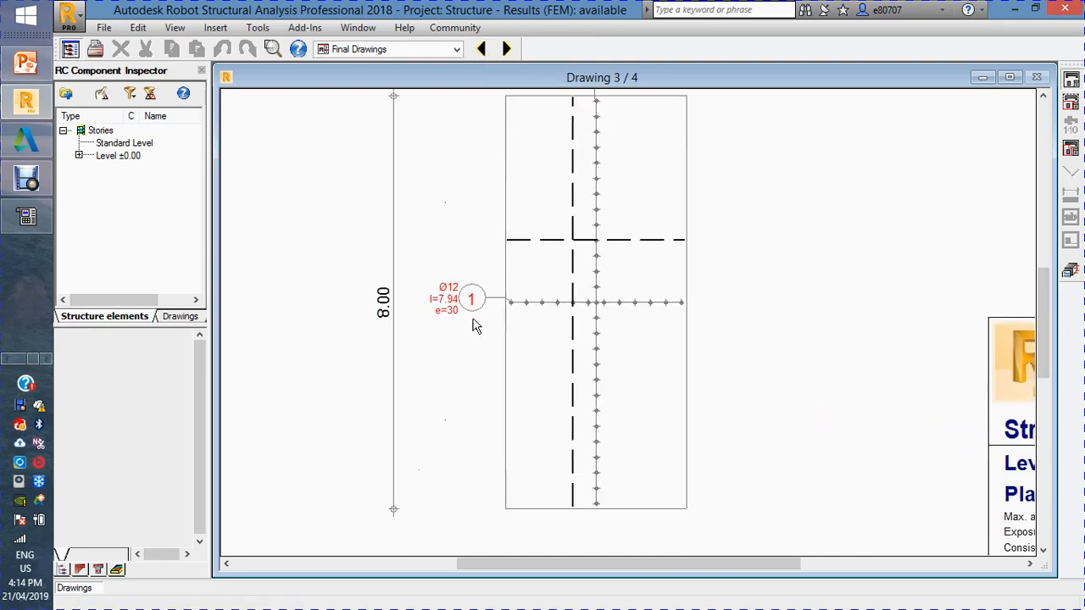
scroll(474, 328, "down", 1)
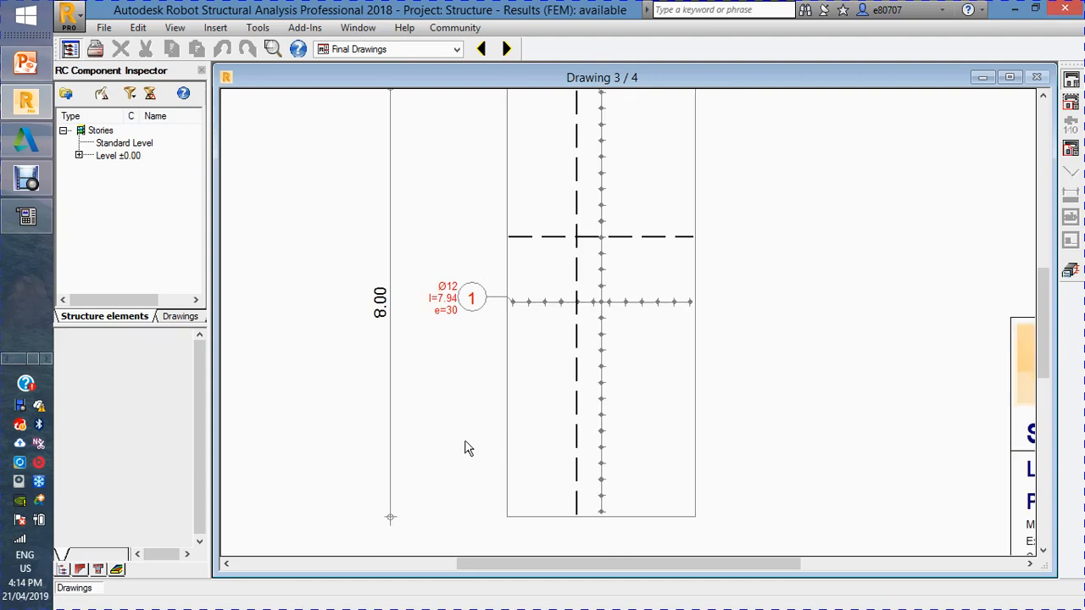
scroll(449, 309, "up", 2)
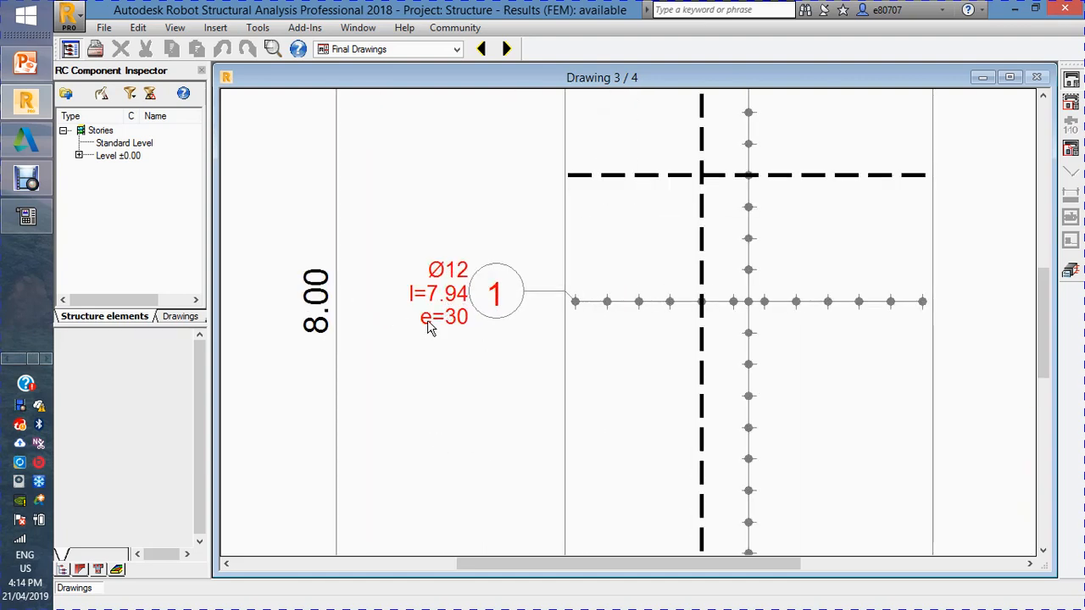
scroll(429, 328, "down", 1)
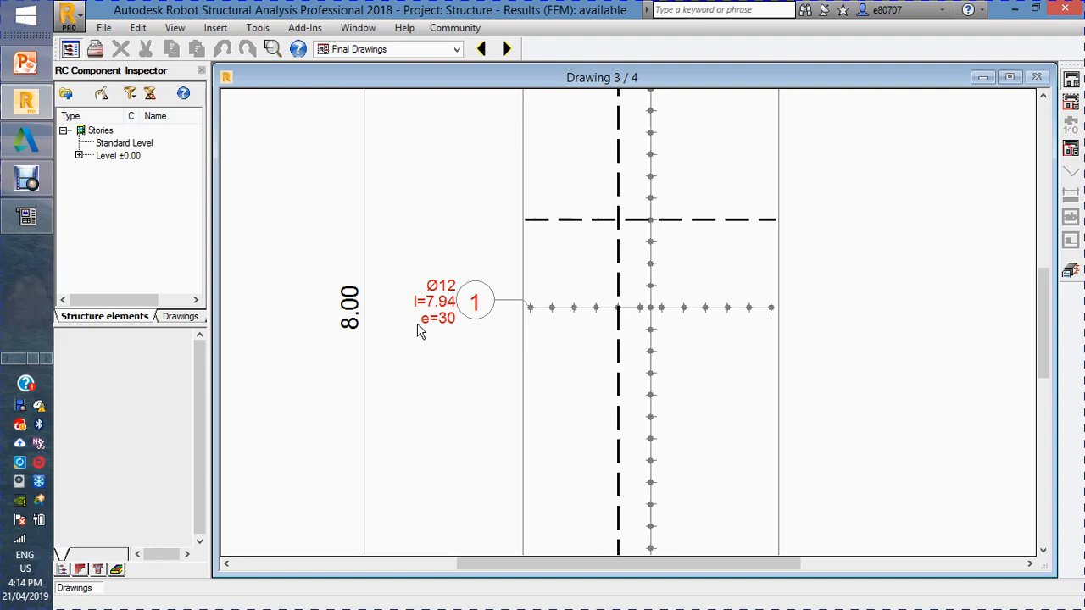
scroll(436, 317, "down", 1)
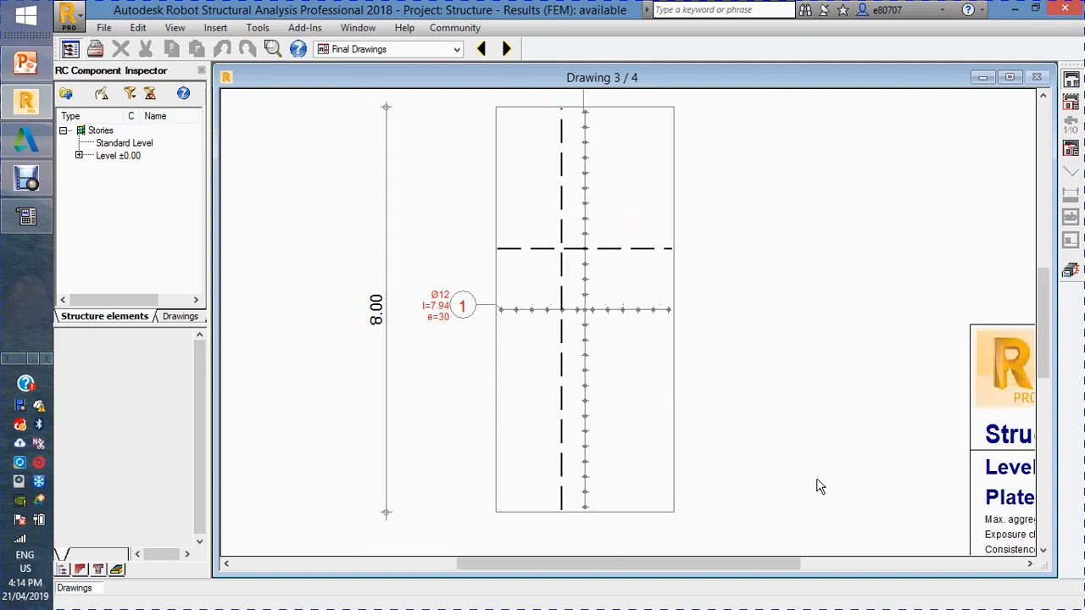
scroll(644, 212, "down", 1)
scroll(626, 132, "up", 1)
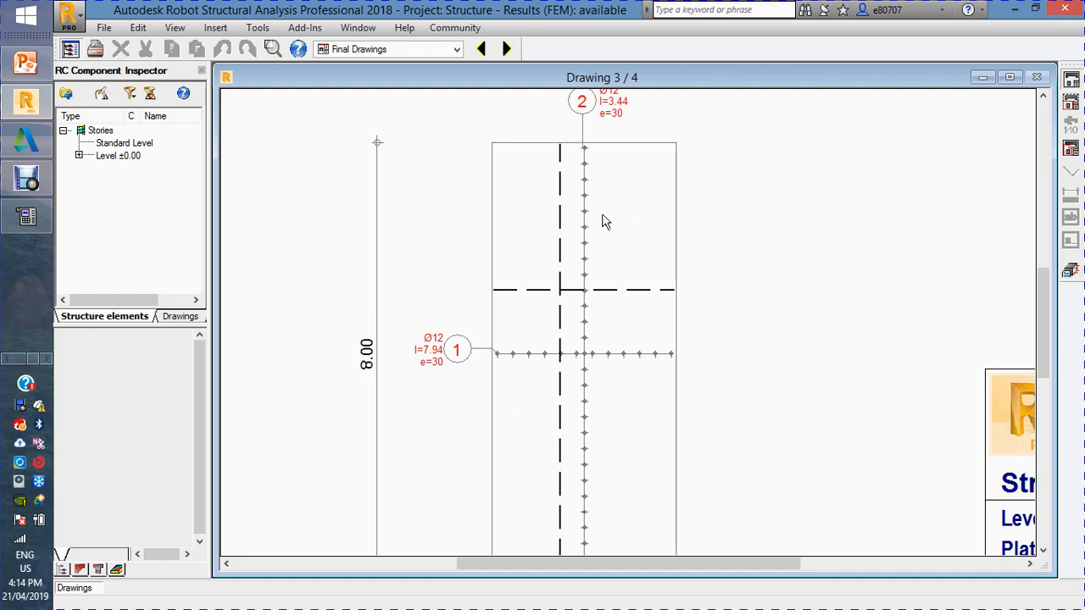
scroll(609, 106, "up", 1)
scroll(612, 149, "down", 1)
scroll(616, 131, "up", 2)
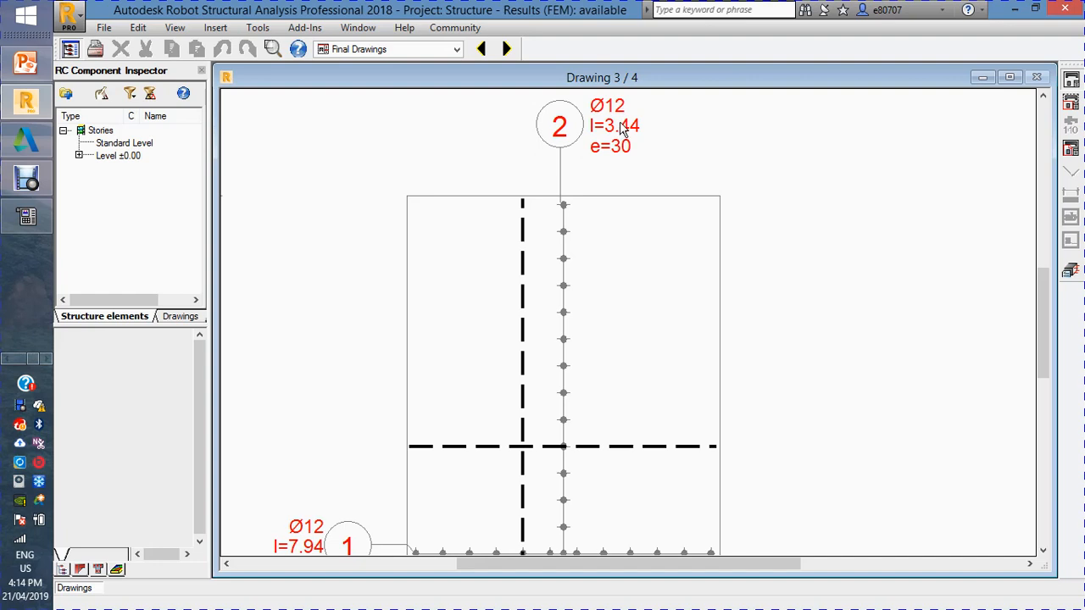
scroll(622, 127, "down", 1)
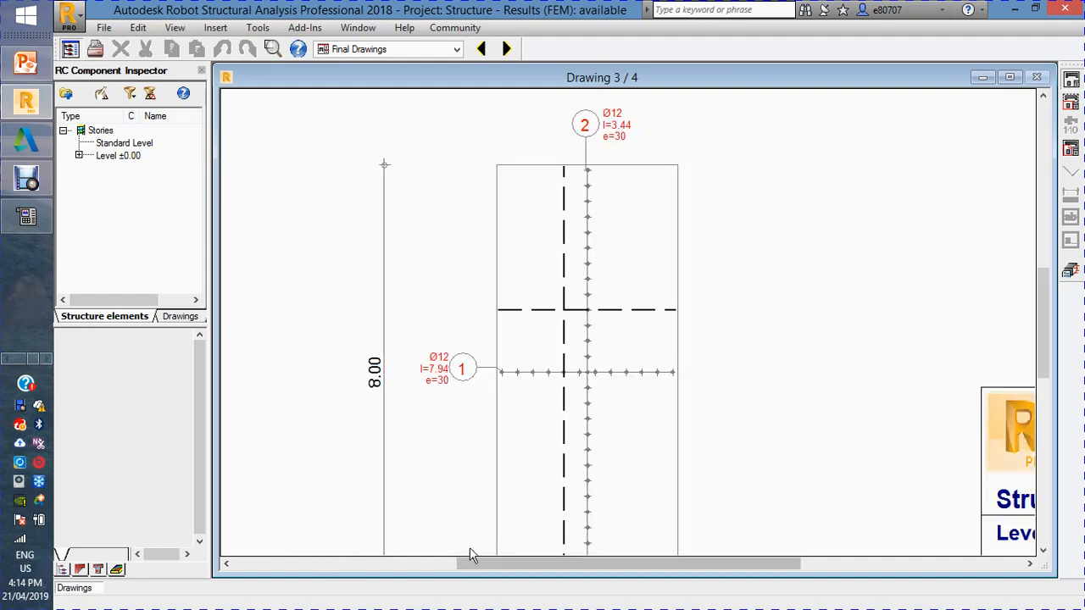
Step: Open drawing sheet 2 and examine its bar labels, slab dimensions and title block
left_click(482, 49)
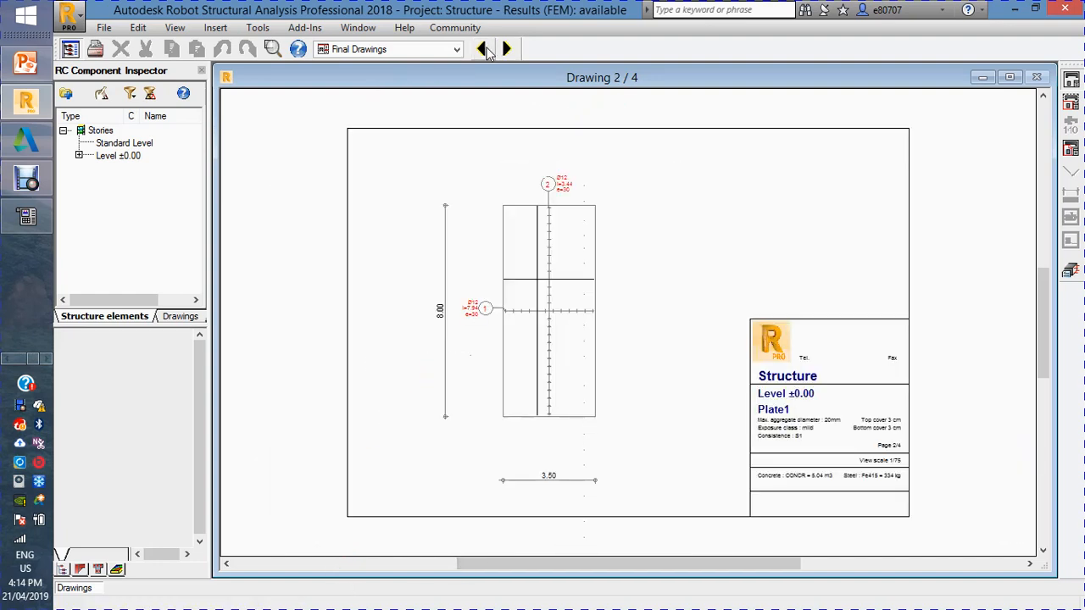
scroll(538, 318, "up", 2)
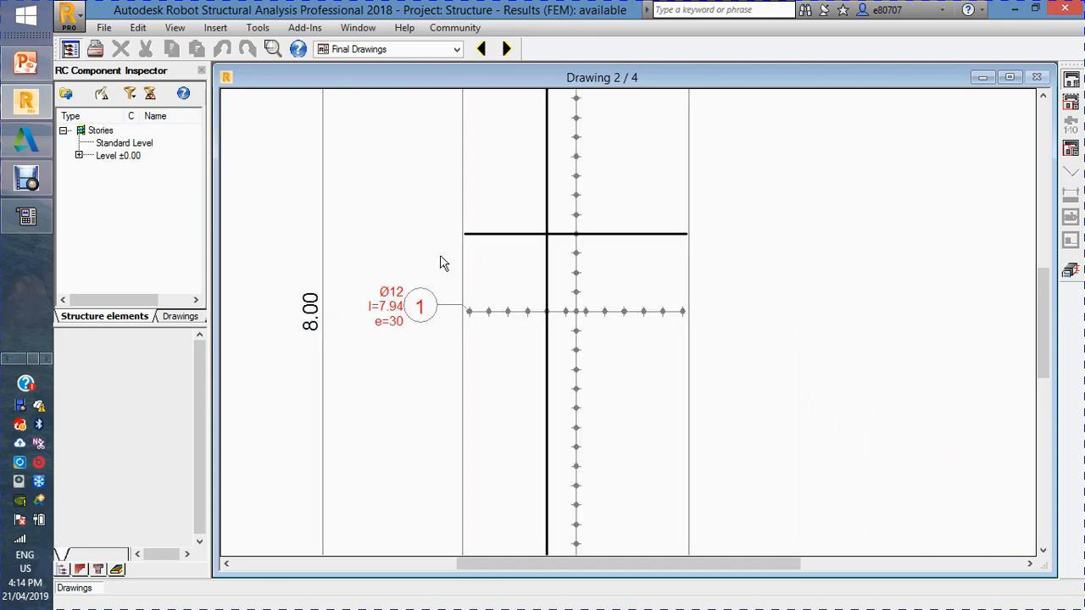
scroll(458, 333, "down", 2)
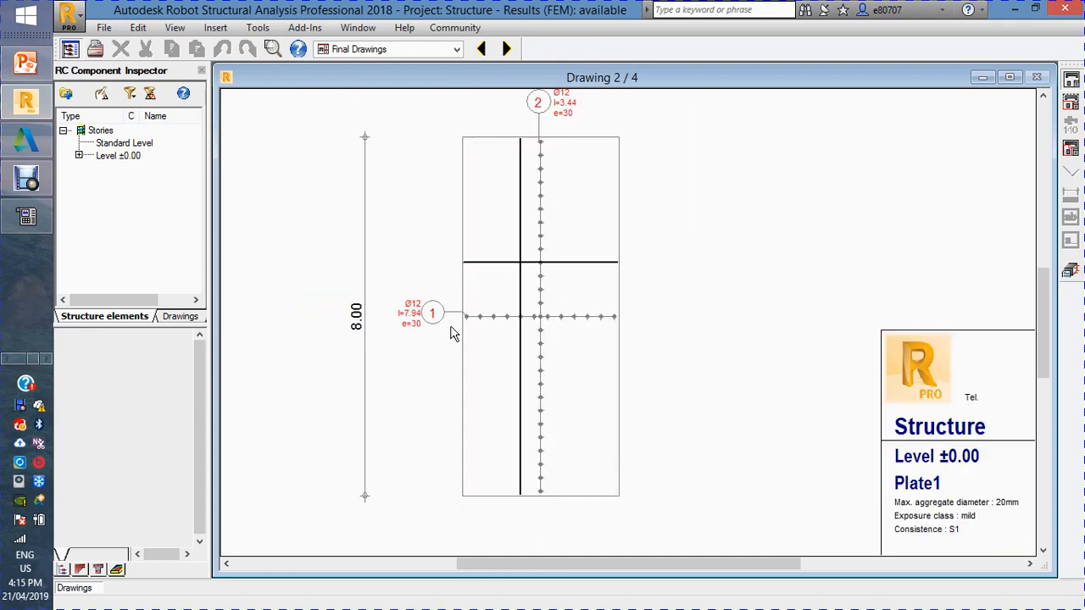
scroll(455, 331, "down", 1)
scroll(508, 468, "up", 3)
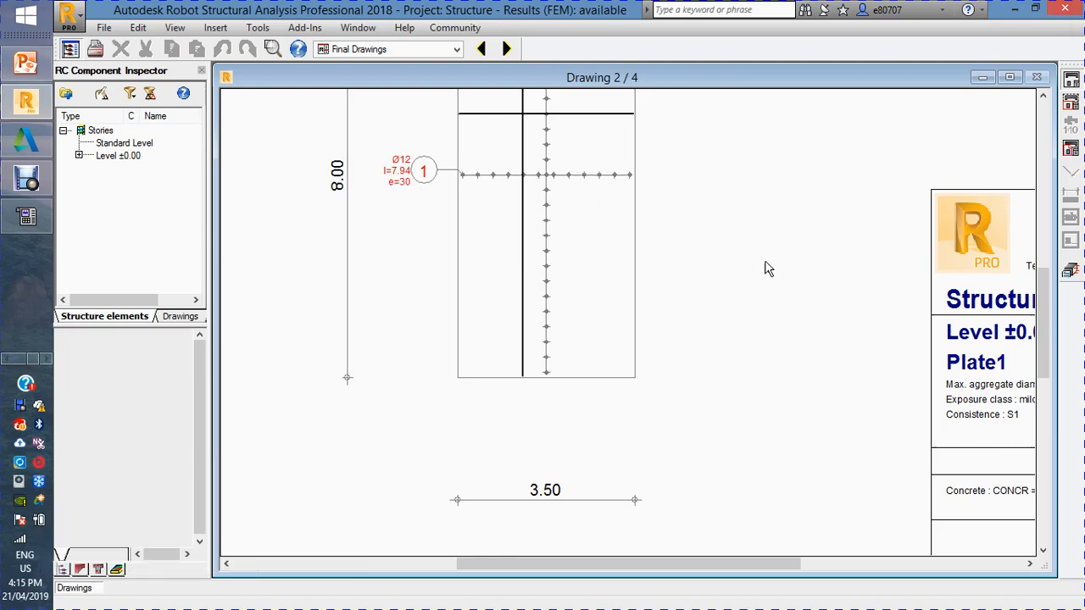
scroll(534, 416, "down", 1)
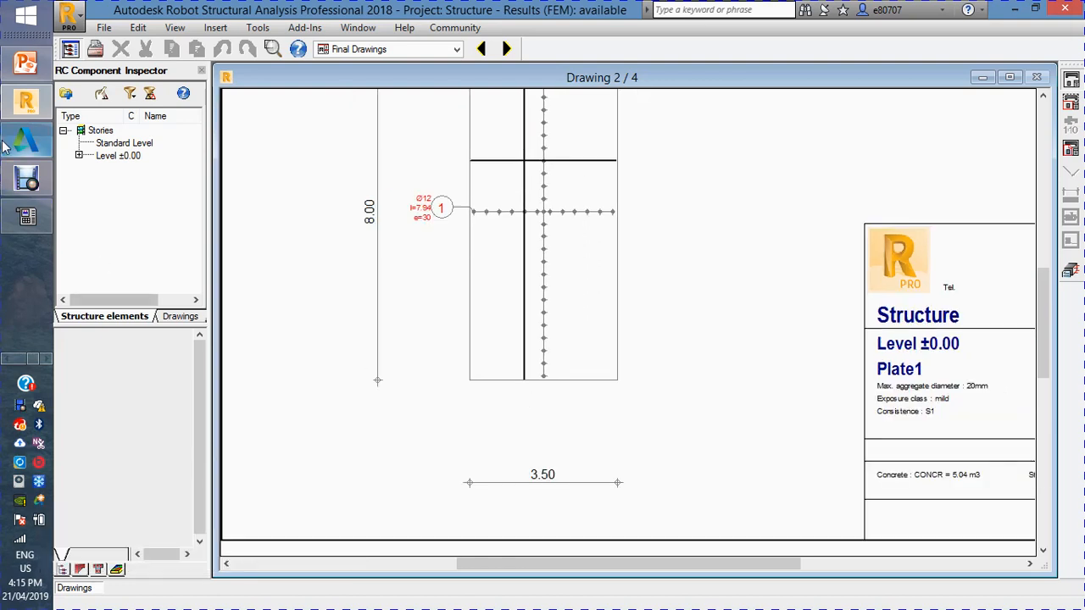
Step: Switch to the PowerPoint design presentation and open slide 196 with the one-way slab design problem
left_click(25, 68)
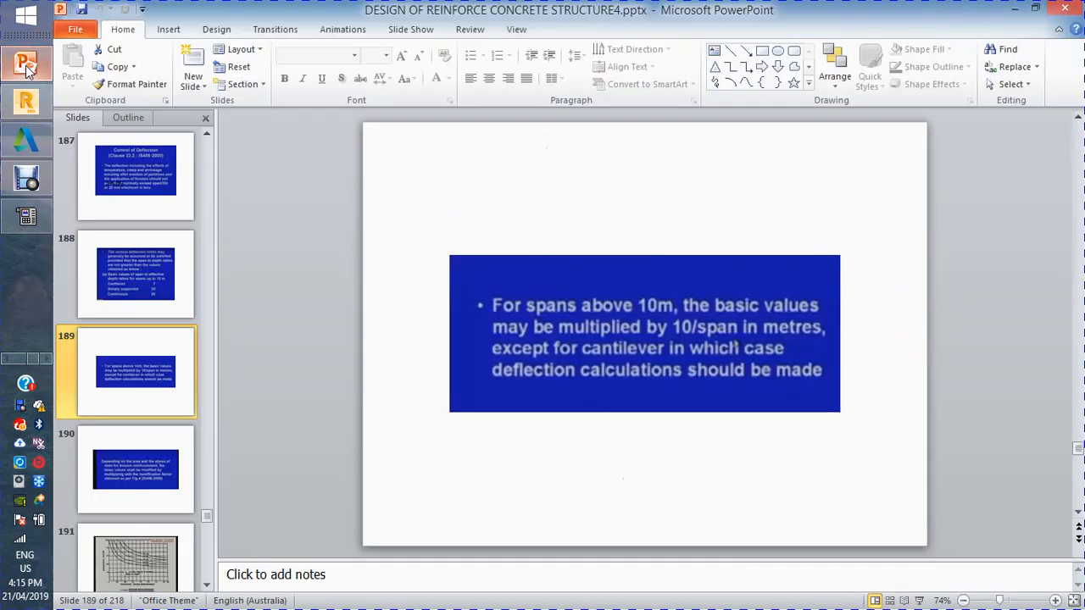
scroll(138, 488, "down", 3)
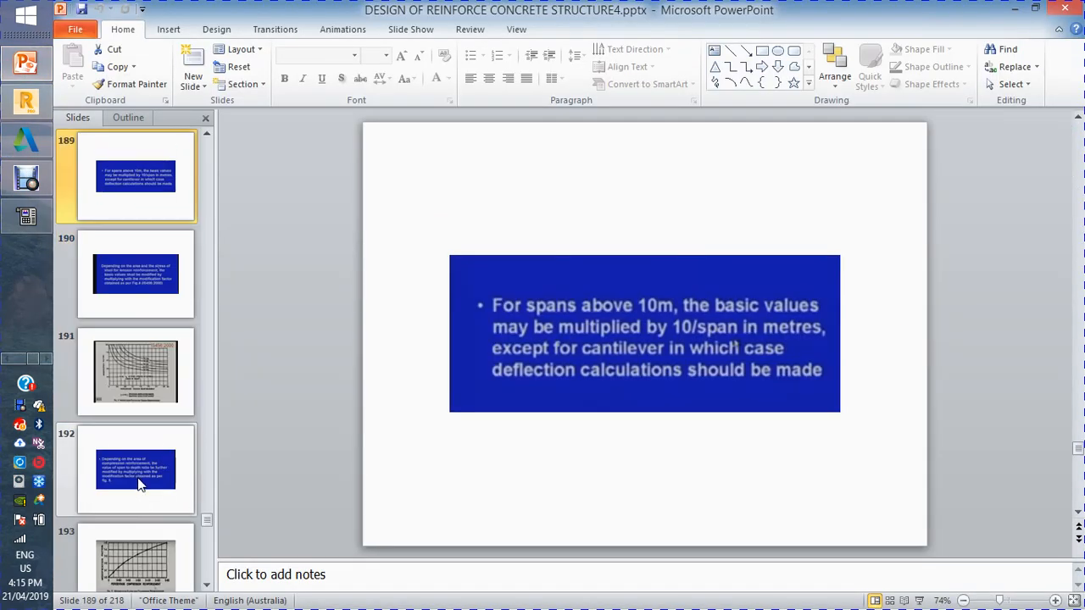
scroll(140, 482, "down", 4)
left_click(144, 464)
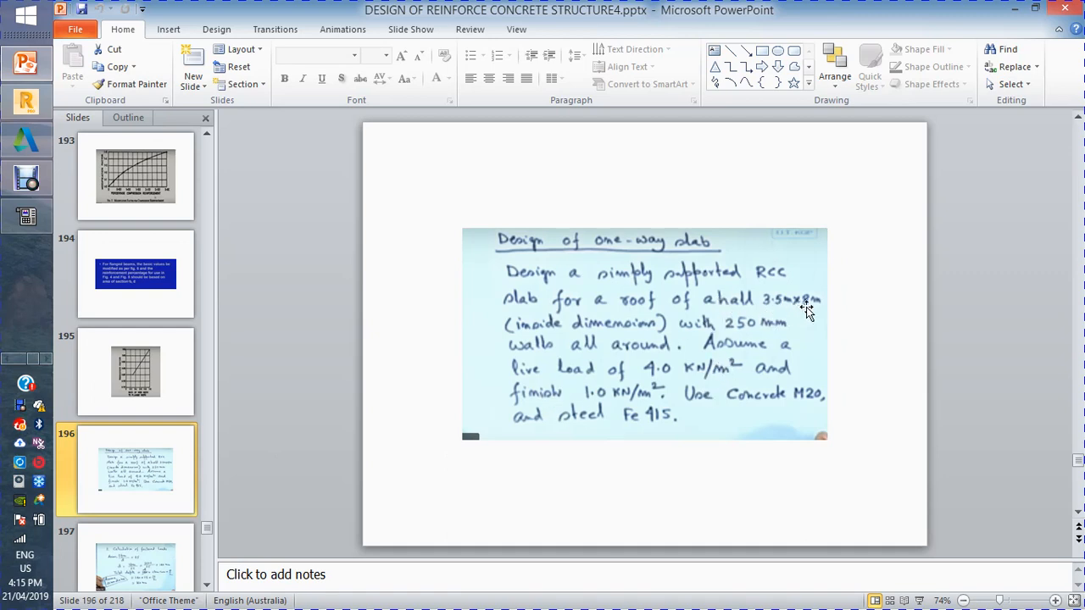
Step: Look through the hand-calculation slides for the effective span, total load, and ultimate moment and shear, ending on slide 199
scroll(191, 516, "down", 1)
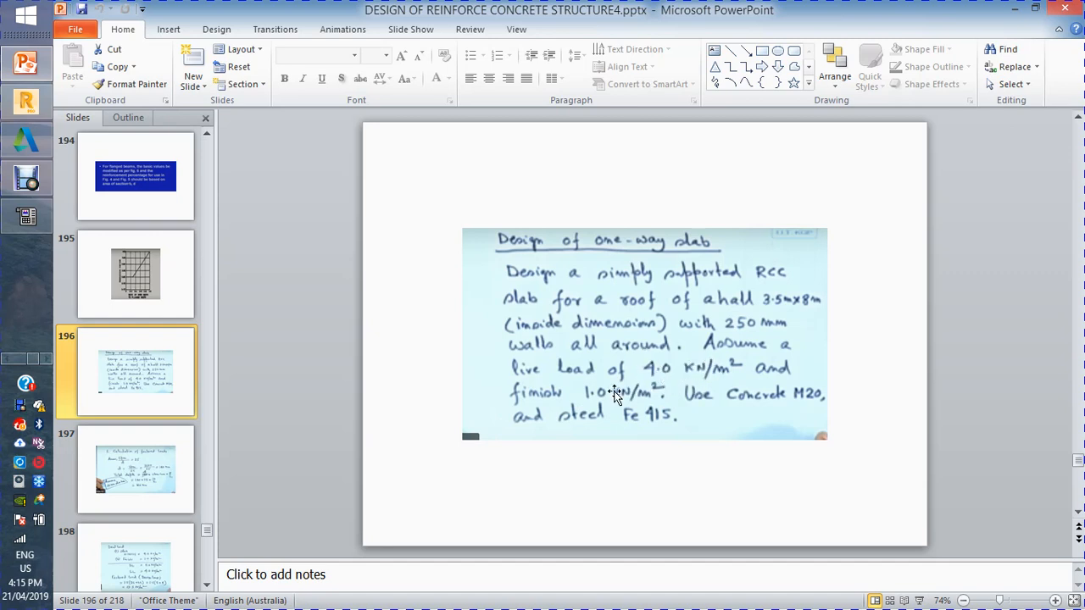
left_click(146, 460)
scroll(422, 434, "down", 2)
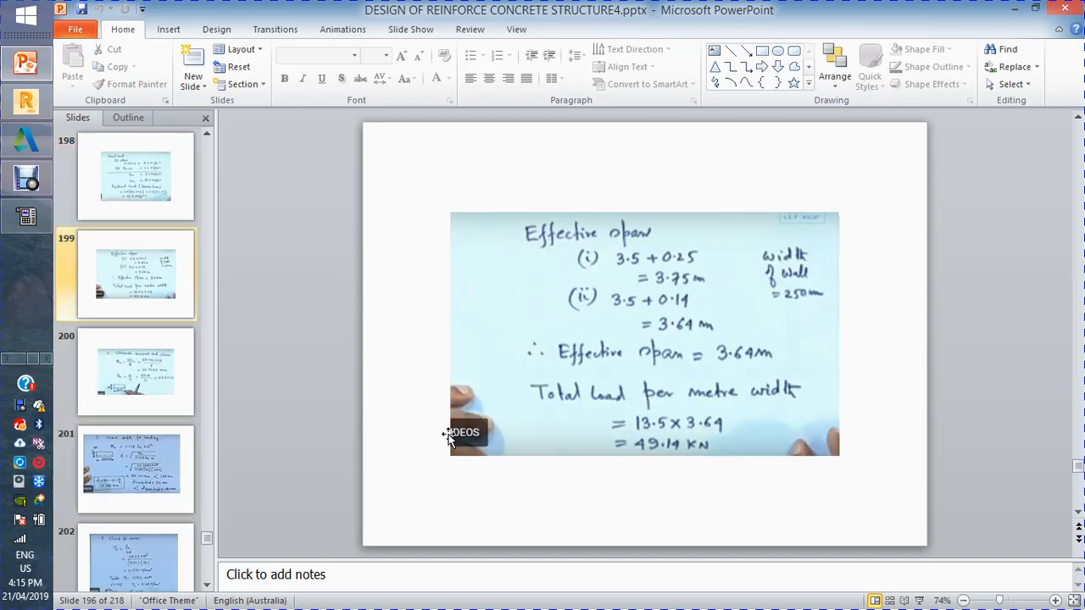
left_click(129, 369)
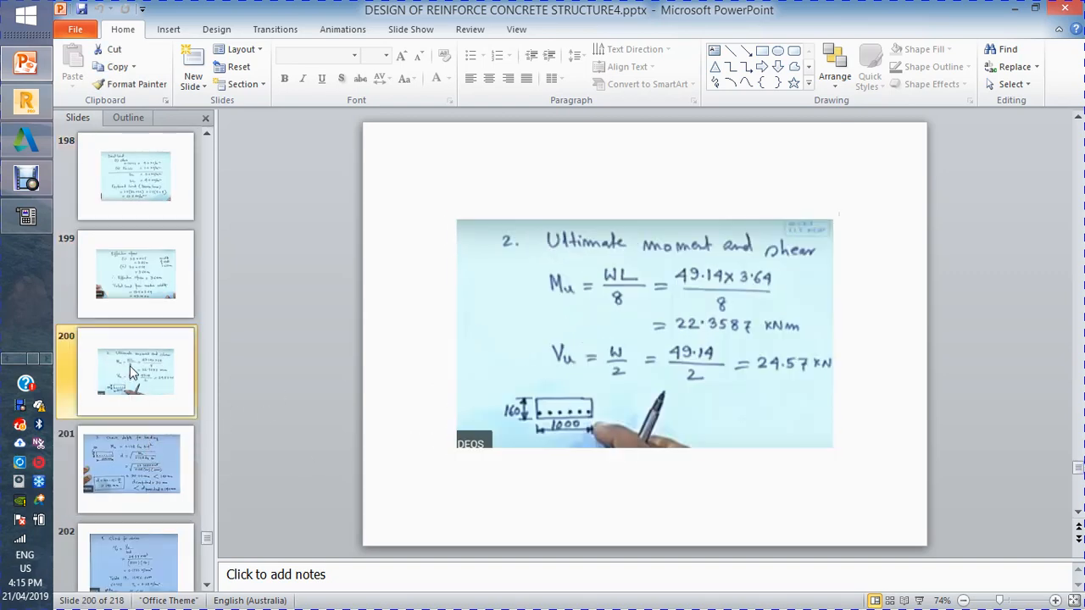
left_click(129, 293)
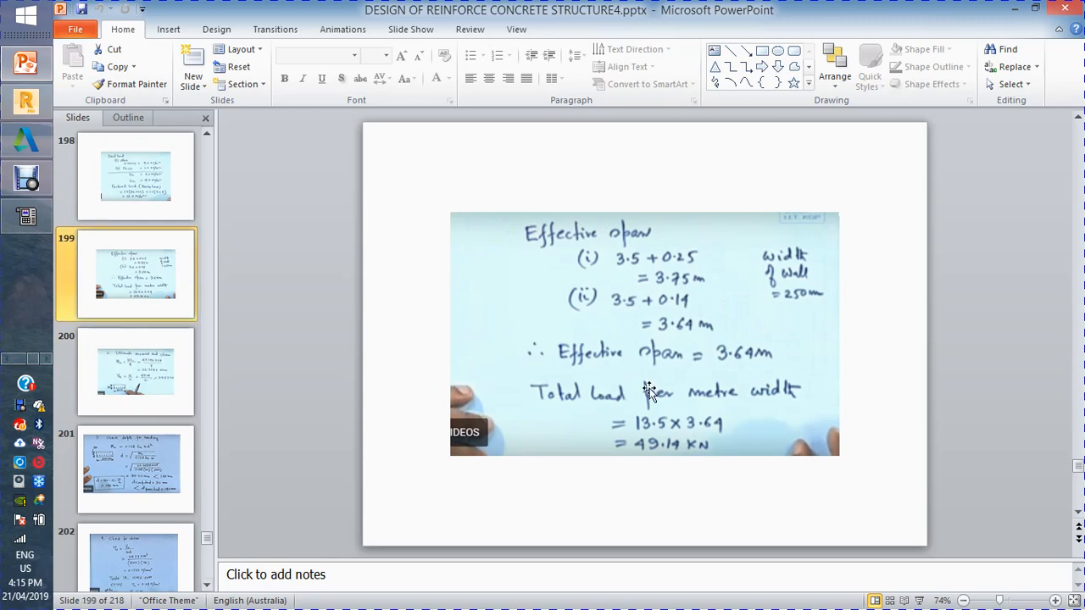